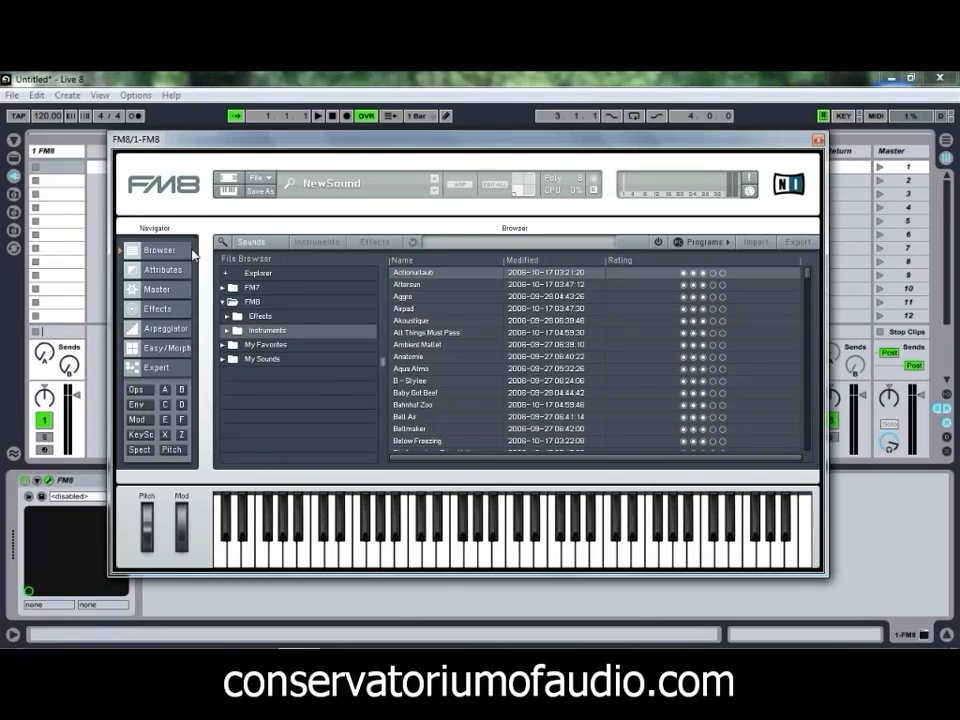
Filter the instrument sounds by FM source, Soft timbre and Percussive articulation.
click(320, 243)
click(366, 243)
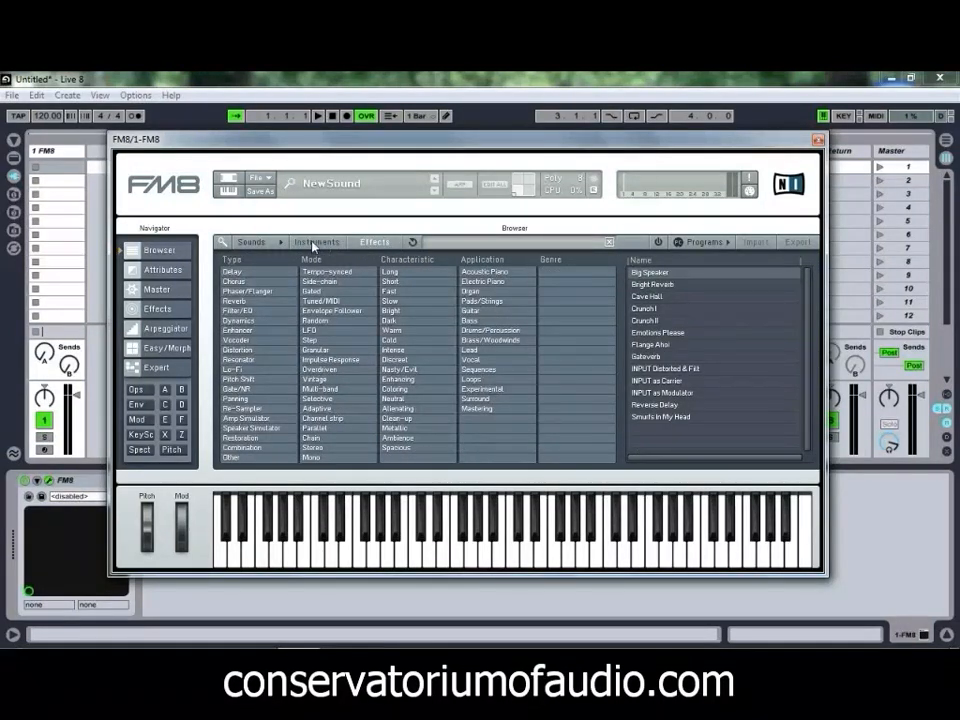
click(318, 243)
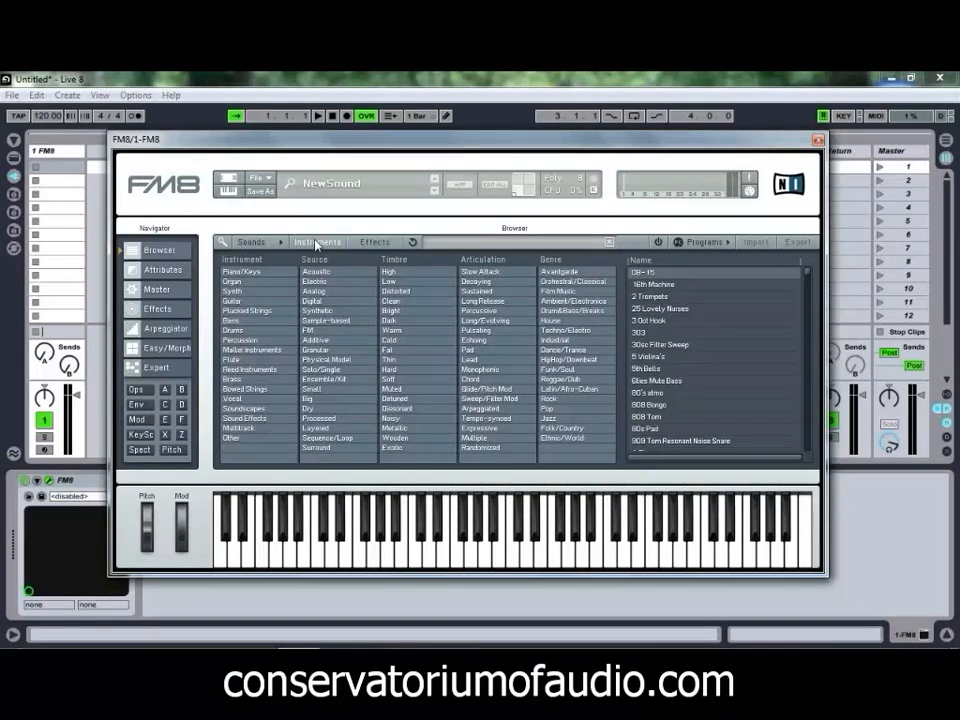
click(330, 330)
click(394, 380)
click(478, 310)
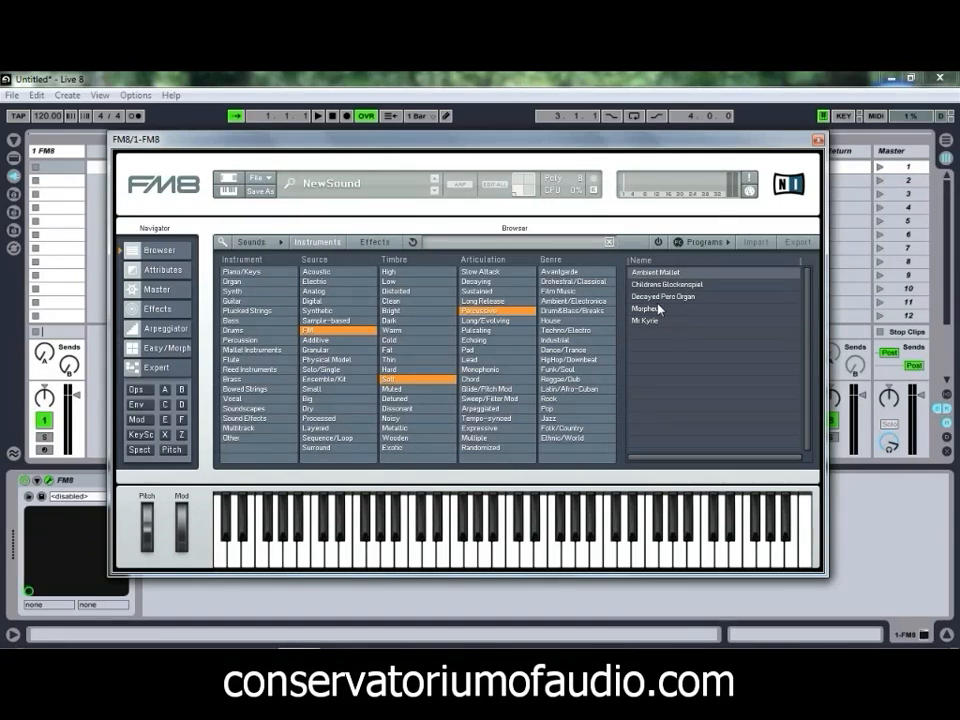
Clear the Percussive, Soft and FM filters from the instrument browser.
click(487, 307)
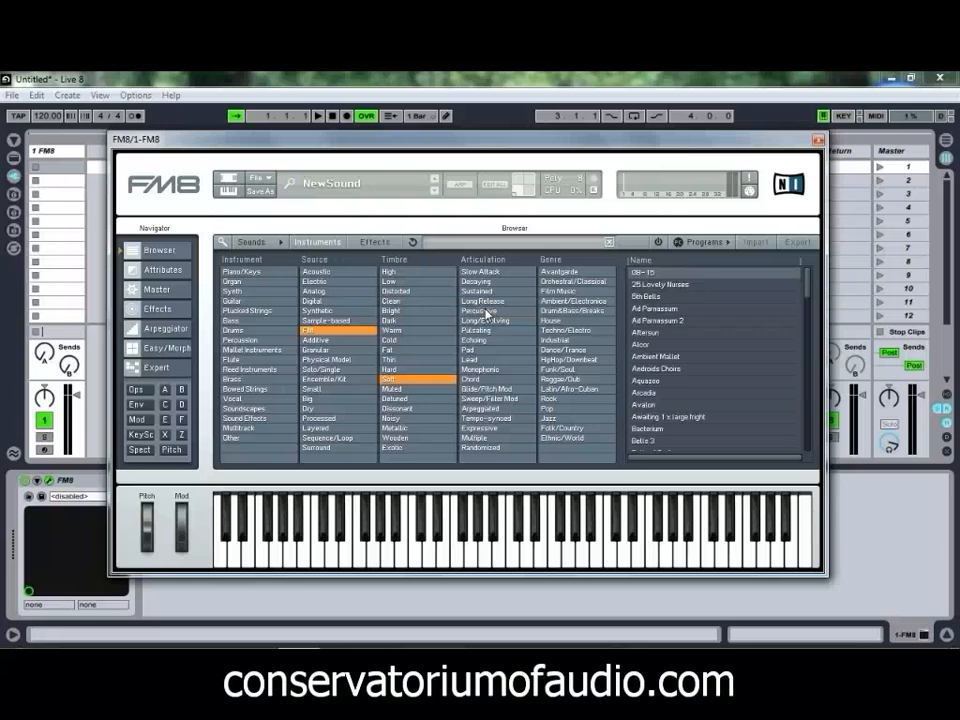
click(420, 379)
click(370, 331)
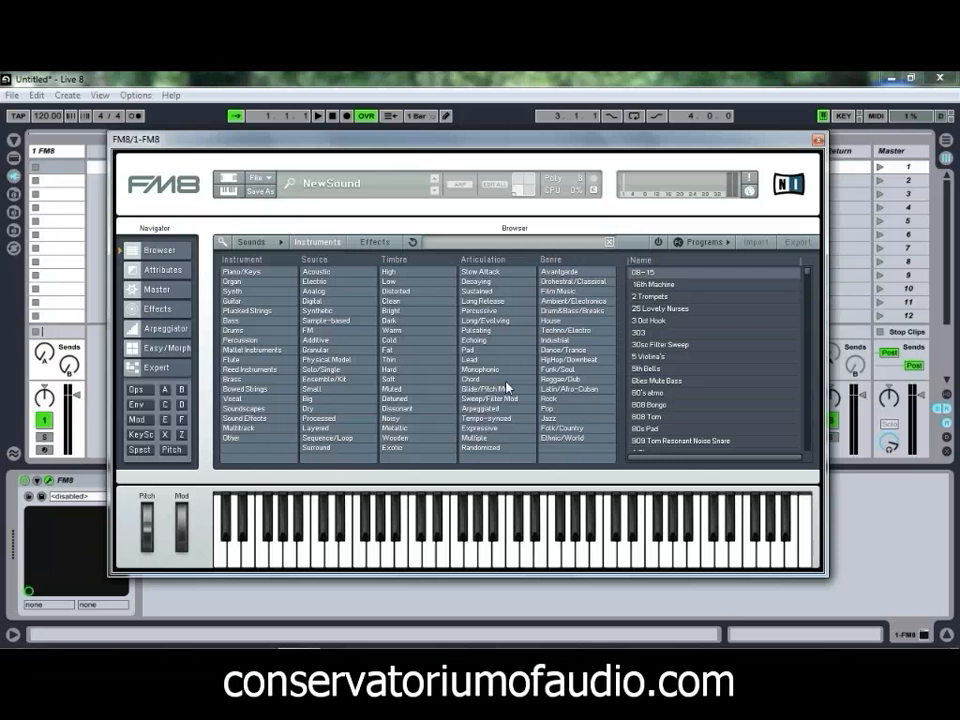
Look through the effect categories, the sound attributes and the master settings.
click(372, 243)
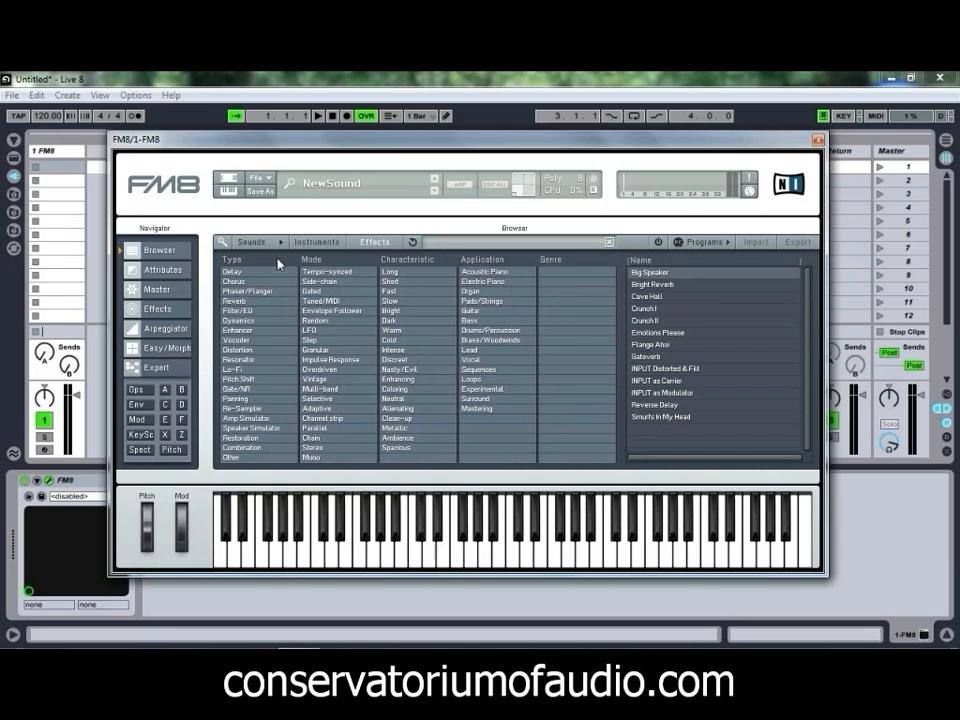
click(160, 270)
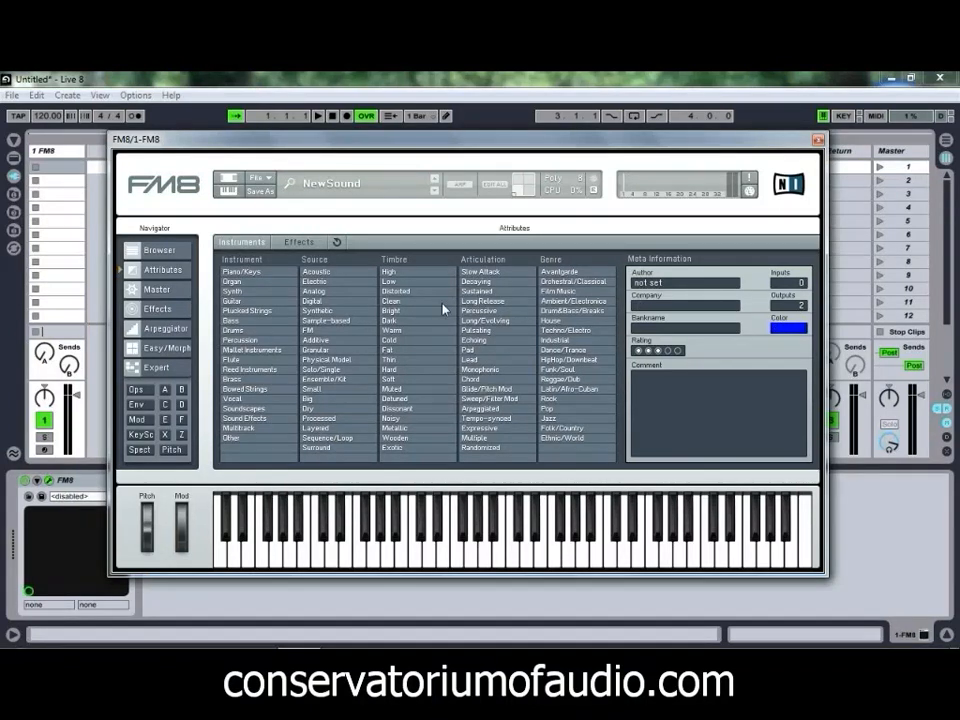
click(143, 292)
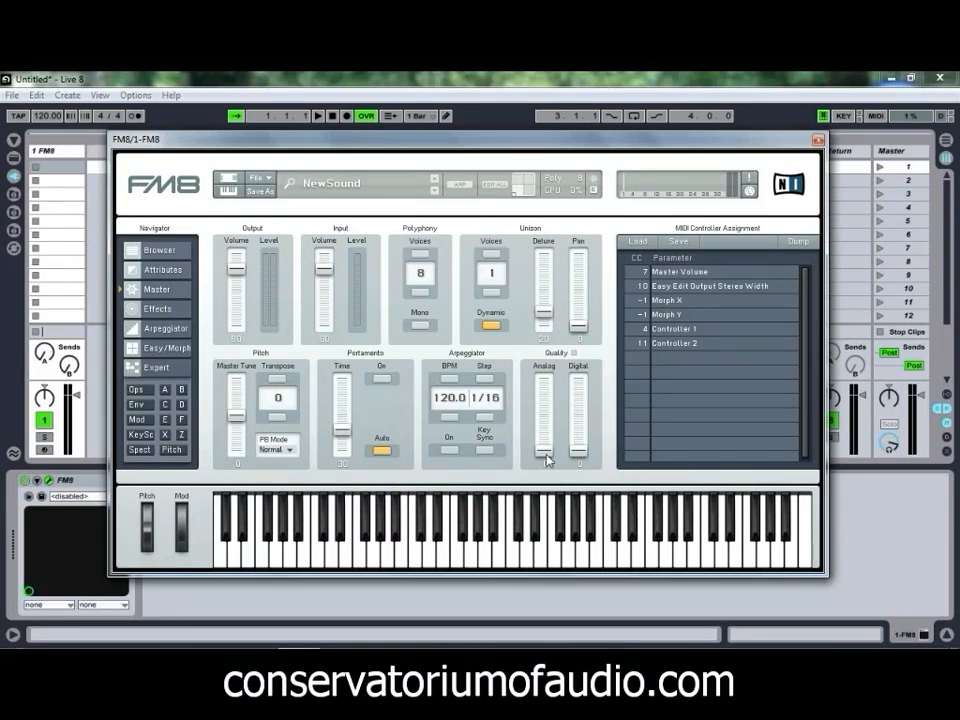
Try out the Analog and Digital quality settings on the Master page.
mouse_move(546, 460)
mouse_down()
mouse_move(547, 403)
mouse_move(545, 460)
mouse_up()
drag(578, 455, 582, 387)
drag(579, 465, 579, 467)
Look through the effects, the Easy/Morph controls and the Expert operator overview.
click(148, 313)
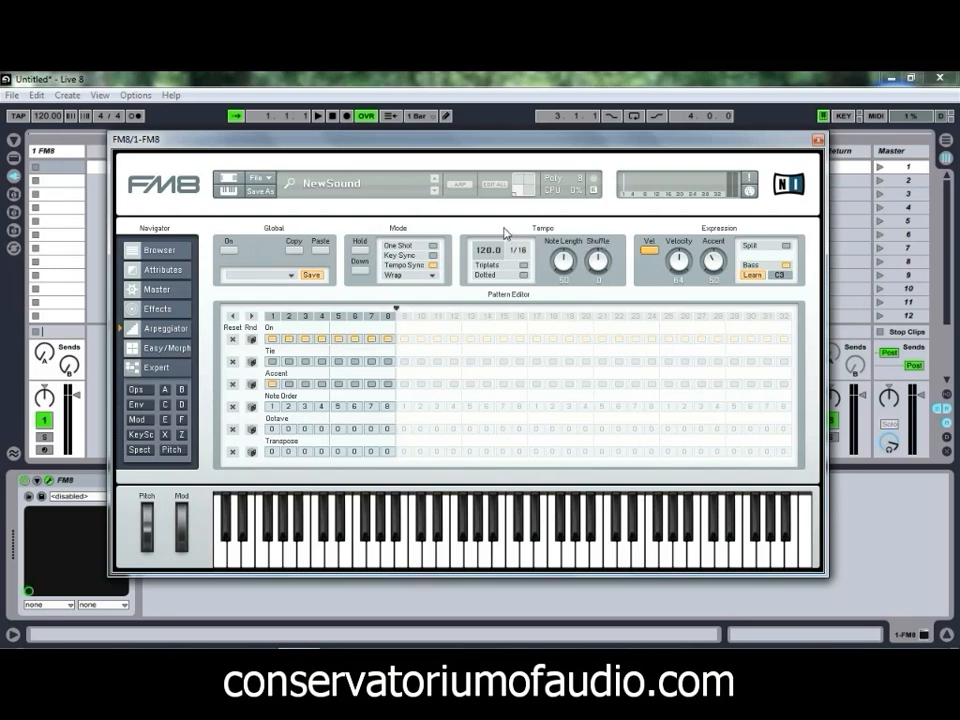
click(160, 349)
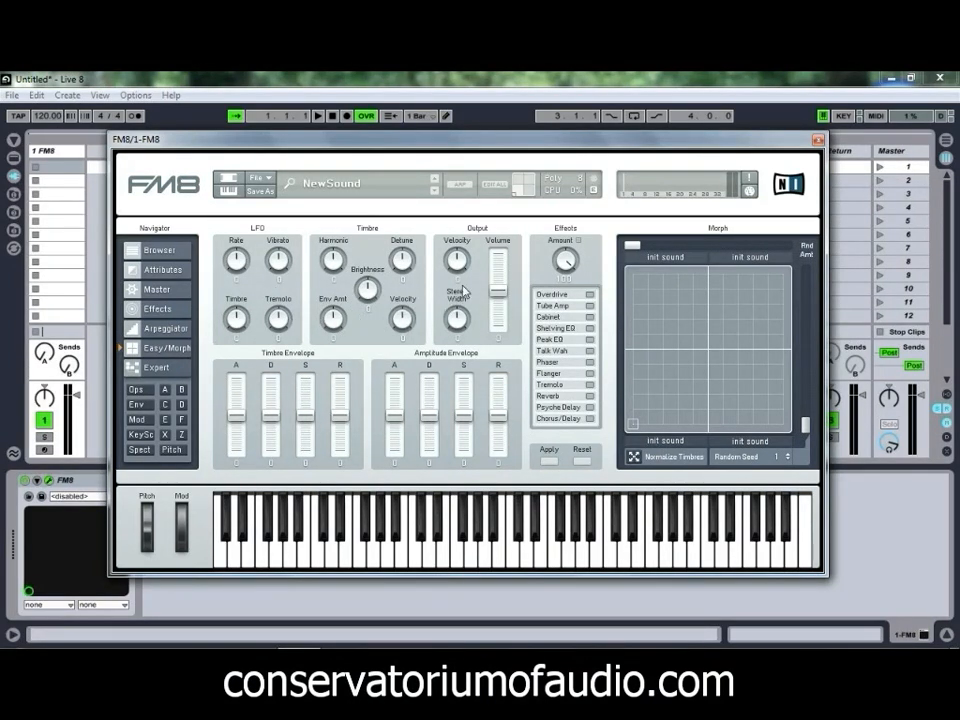
click(160, 368)
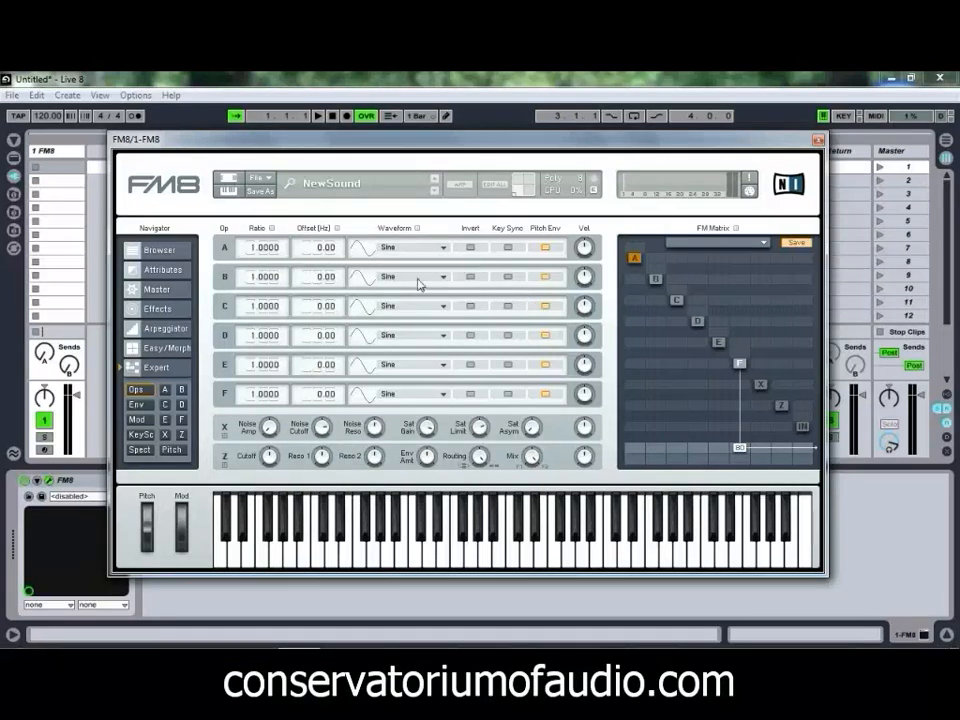
Examine the envelopes of the individual operators from A through F.
click(137, 404)
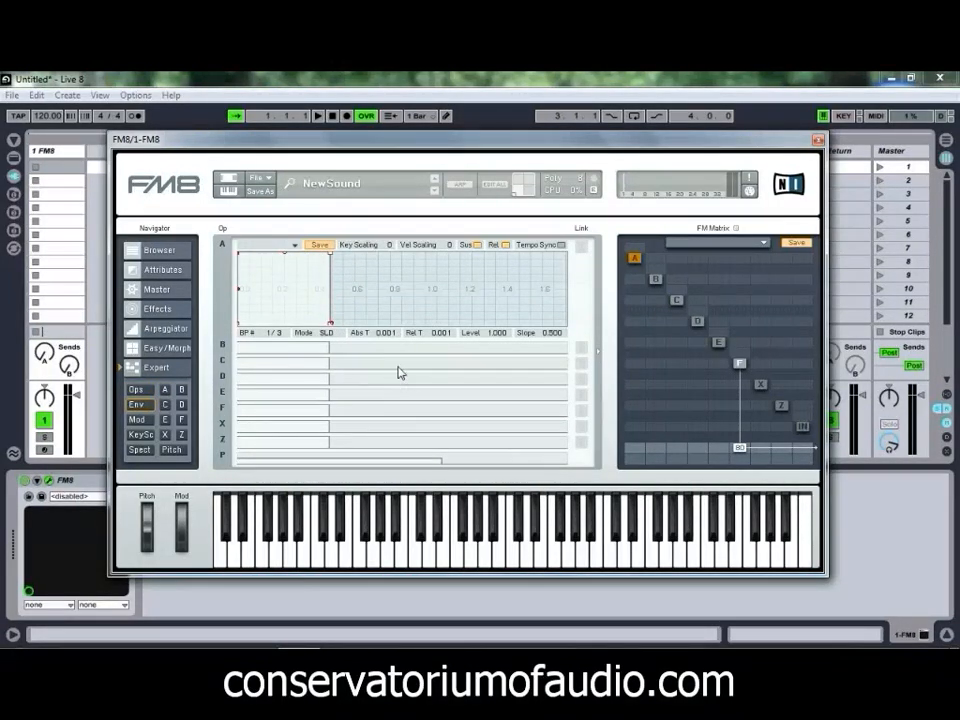
click(388, 361)
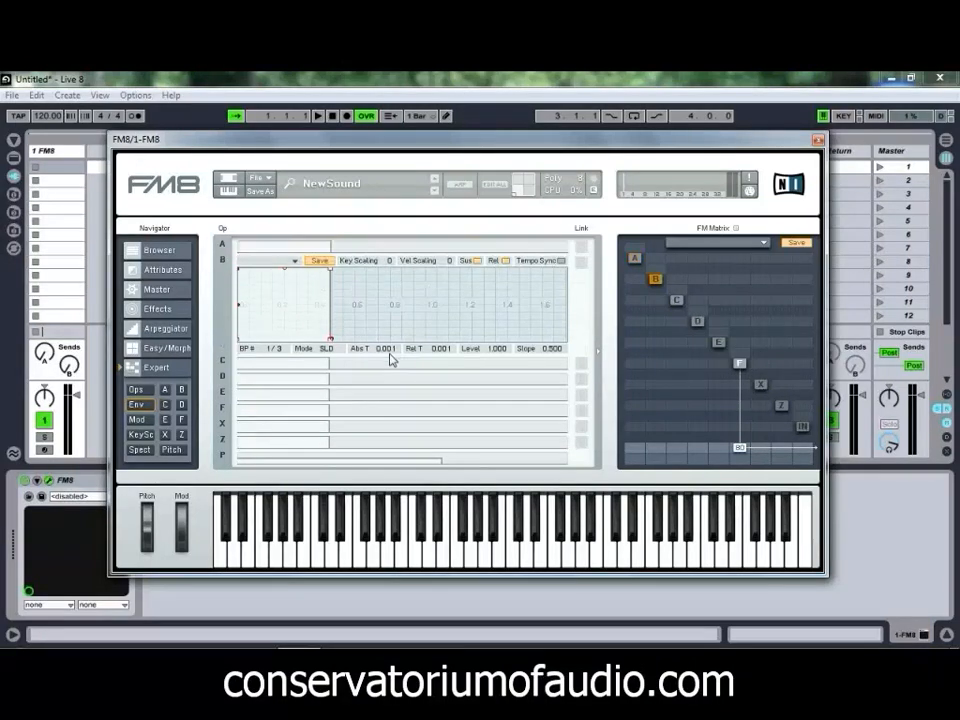
click(388, 377)
click(388, 395)
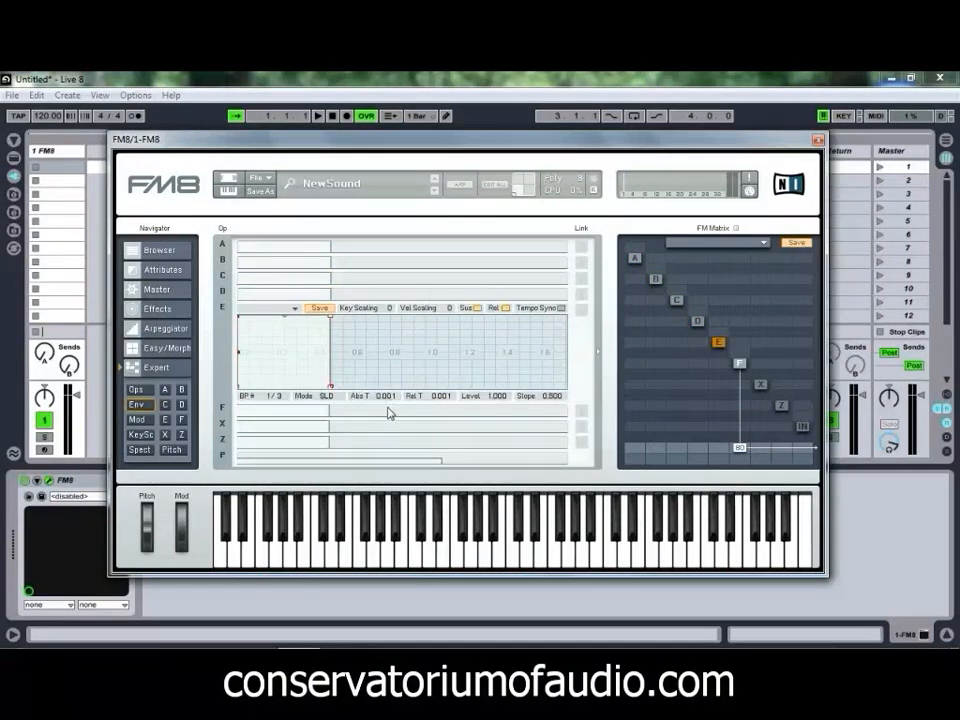
click(389, 411)
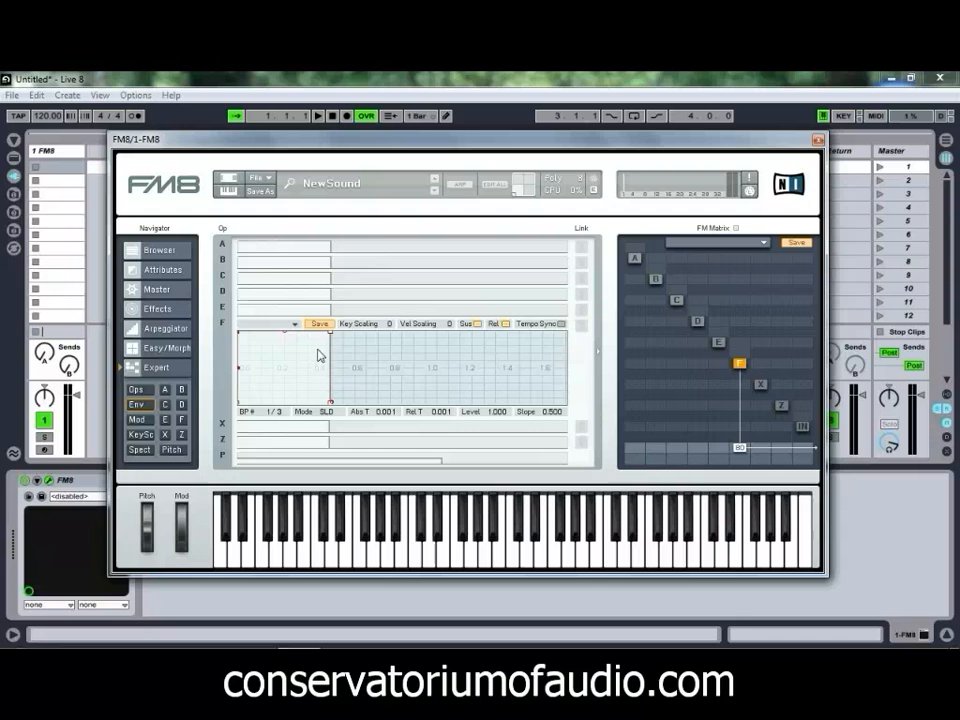
Examine the modulation matrix and the key scaling curves.
click(137, 419)
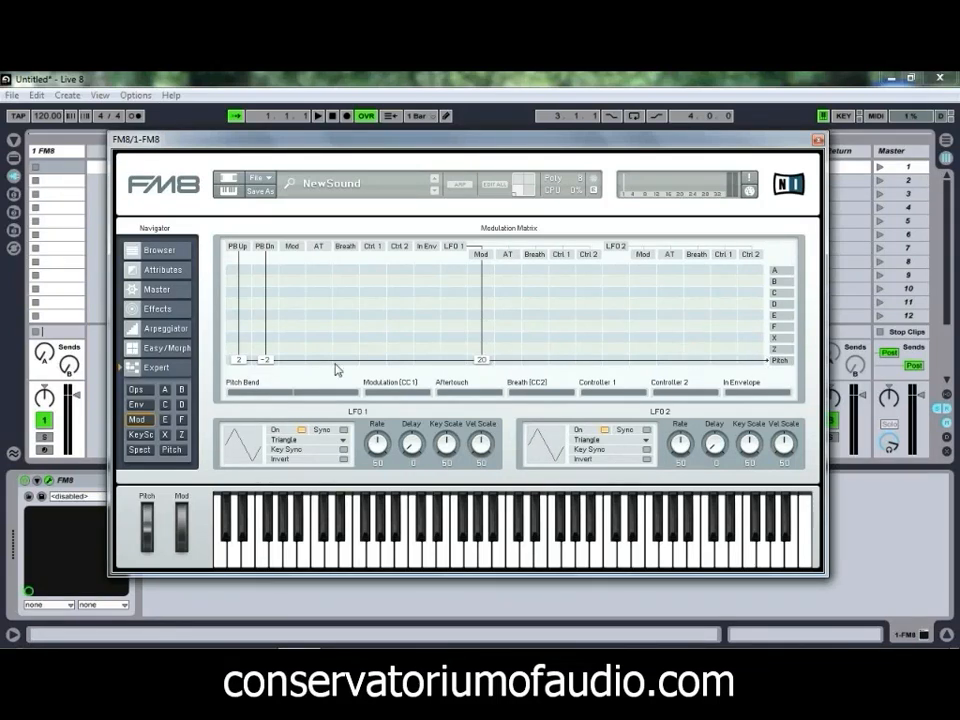
click(140, 434)
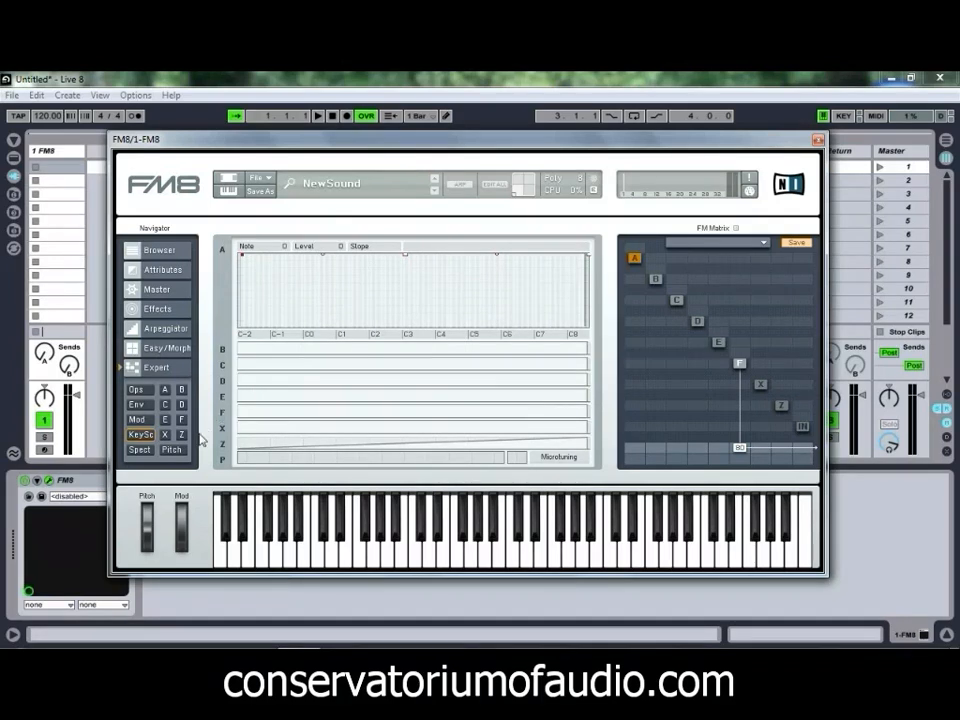
Examine the settings pages of the individual operators and the Pitch page.
click(167, 390)
click(181, 390)
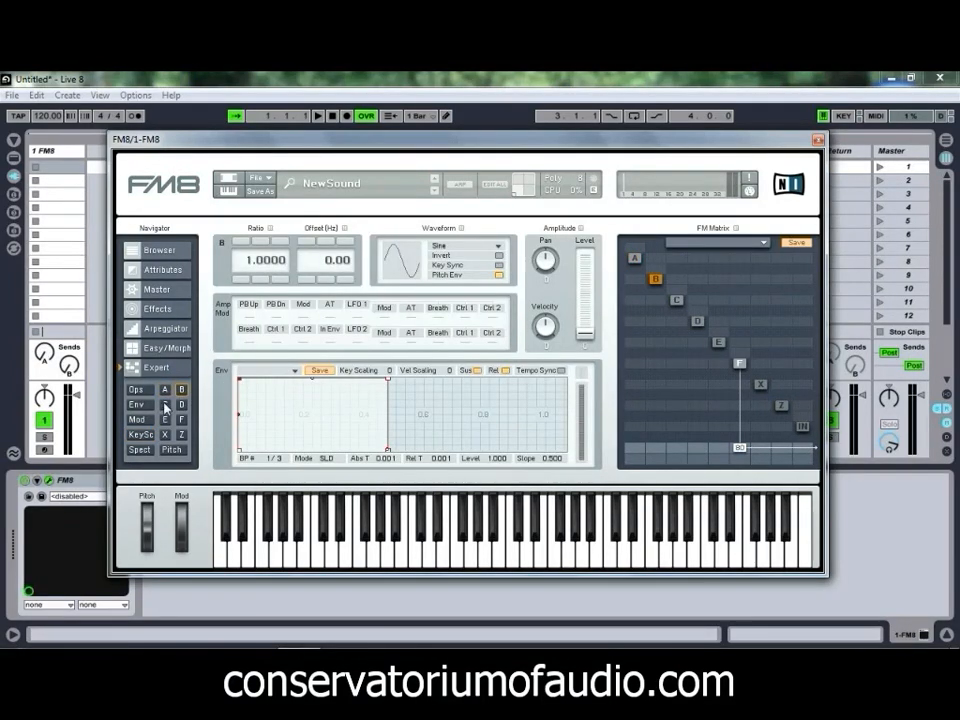
click(181, 405)
click(181, 419)
click(633, 259)
click(697, 321)
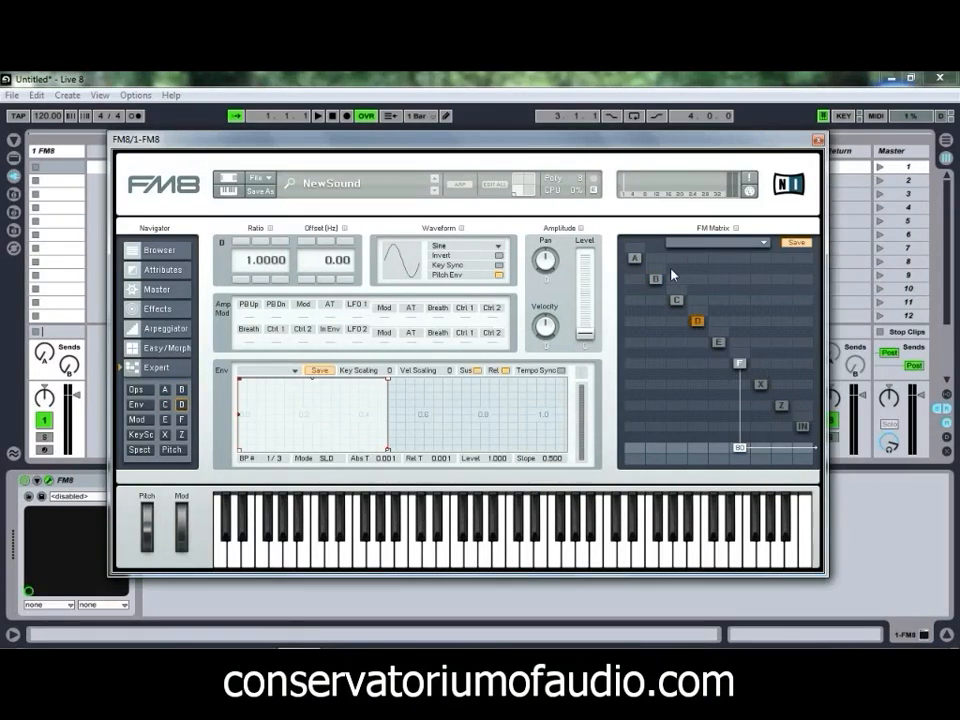
click(175, 451)
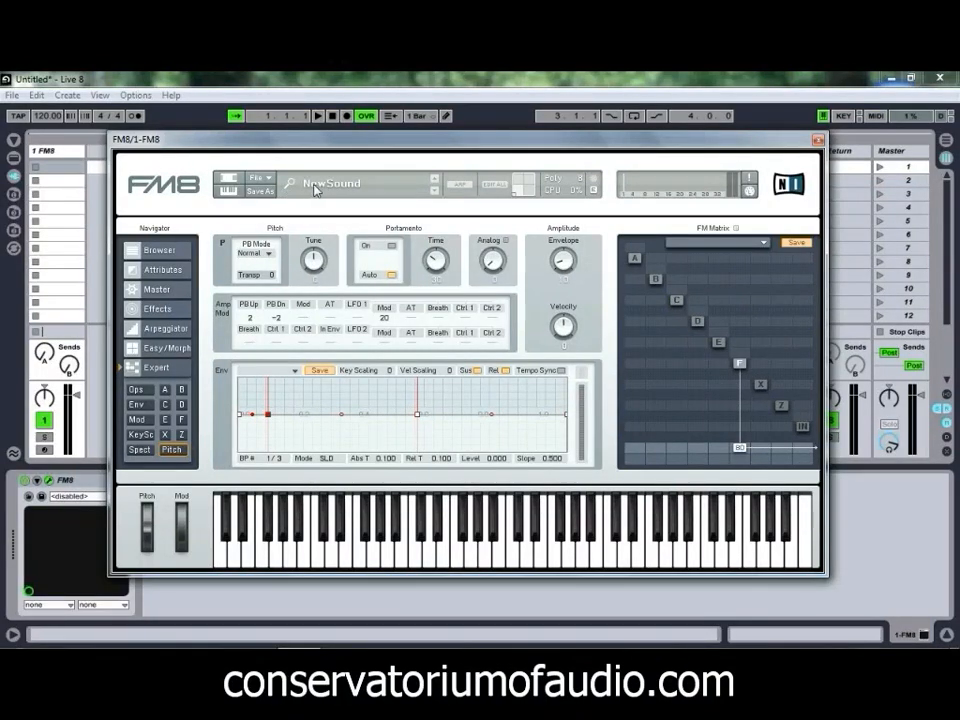
Hide and restore the on-screen keyboard and the editor area.
click(231, 192)
click(231, 192)
click(229, 179)
click(229, 179)
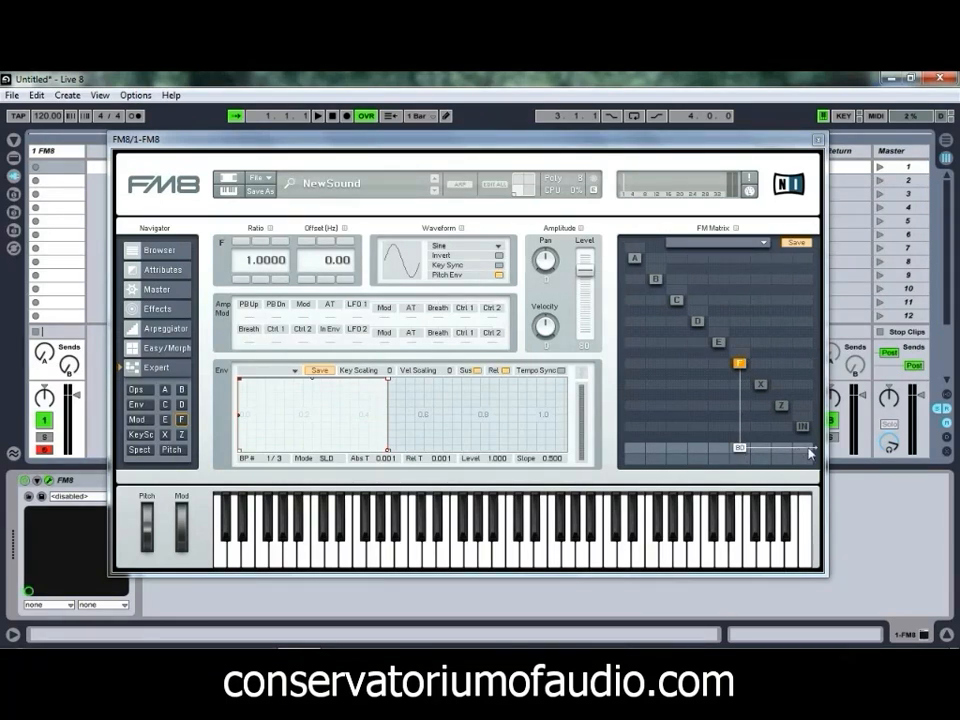
Try different output levels for operator F and return it to 80.
drag(739, 450, 742, 426)
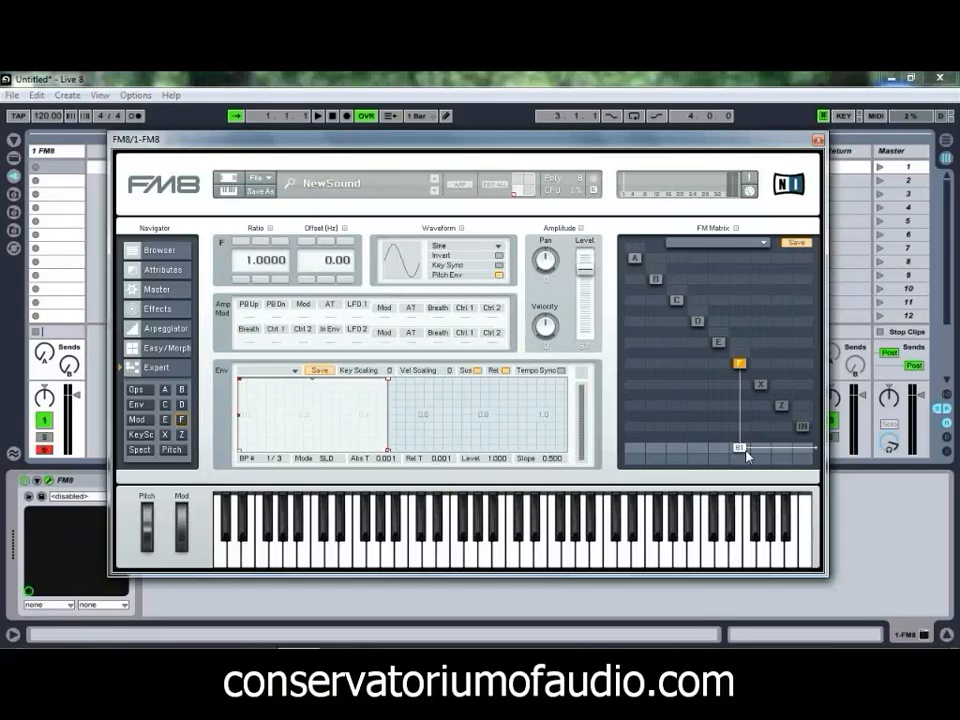
mouse_move(741, 443)
mouse_down()
mouse_move(744, 495)
mouse_move(741, 447)
mouse_up()
mouse_move(585, 258)
mouse_down()
mouse_move(589, 332)
mouse_move(594, 253)
mouse_up()
drag(738, 449, 741, 471)
Set operator F's waveform to Sawtooth and play a few notes to audition it.
click(498, 247)
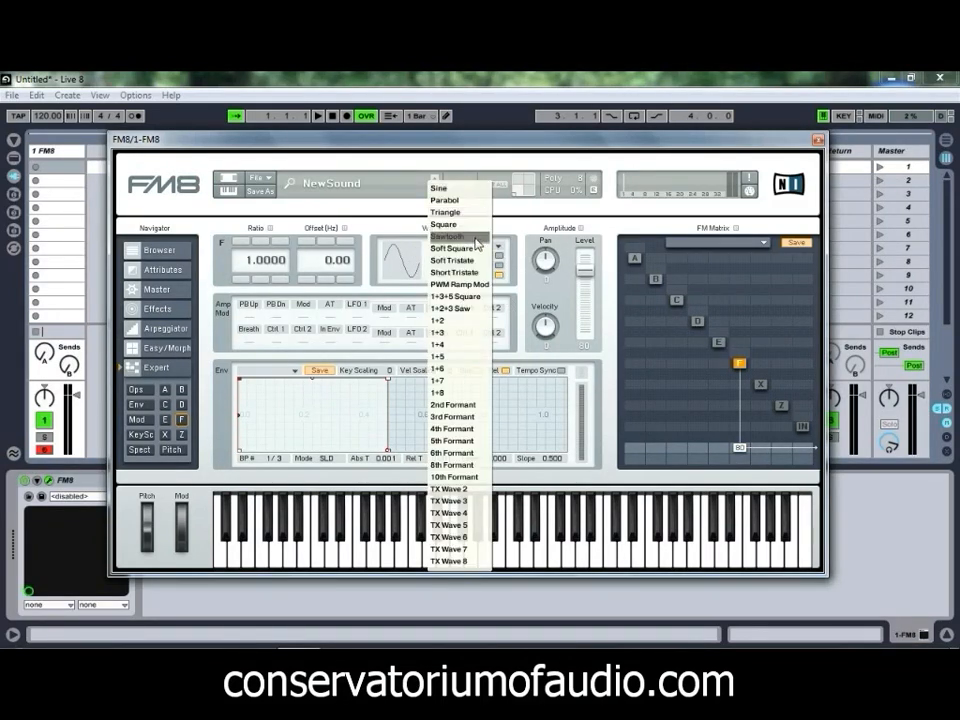
click(475, 238)
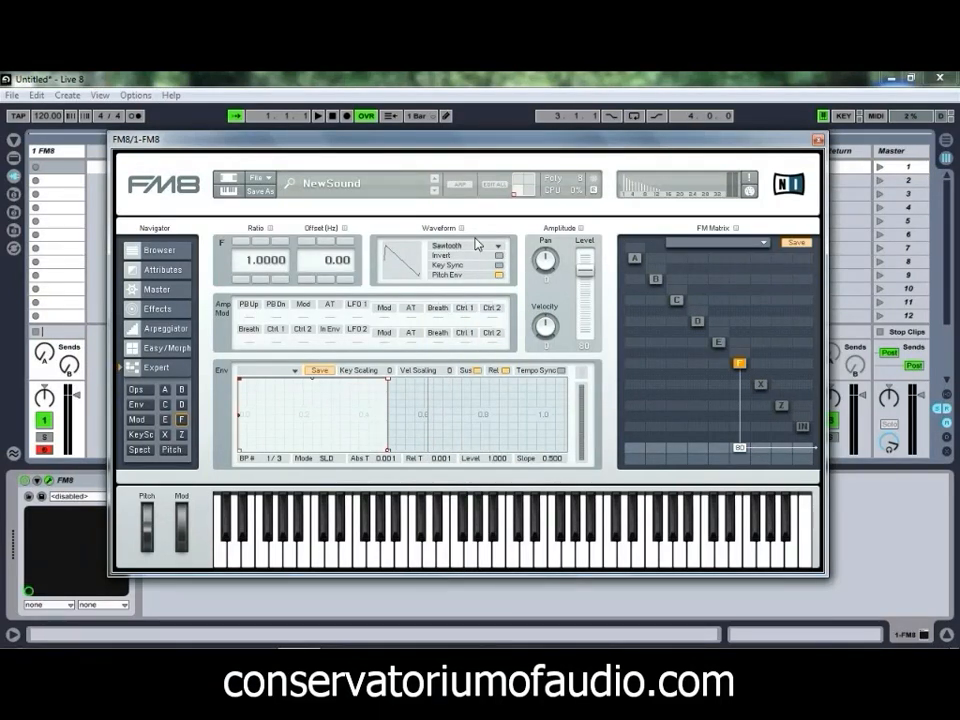
key(s)
key(f)
key(d)
key(a)
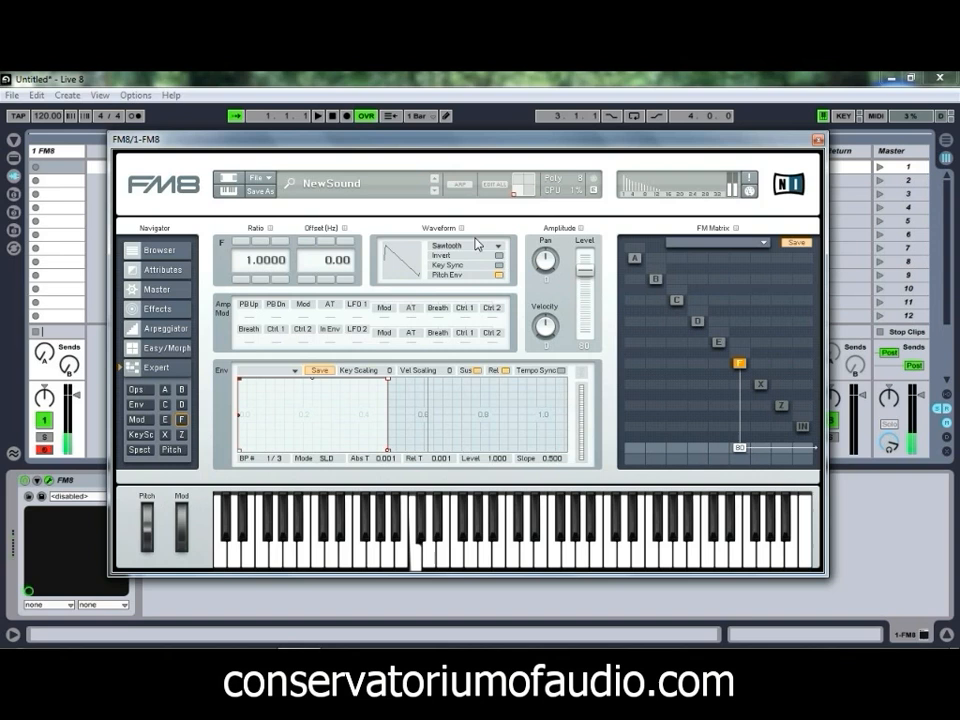
key(h)
key(g)
key(f)
key(s)
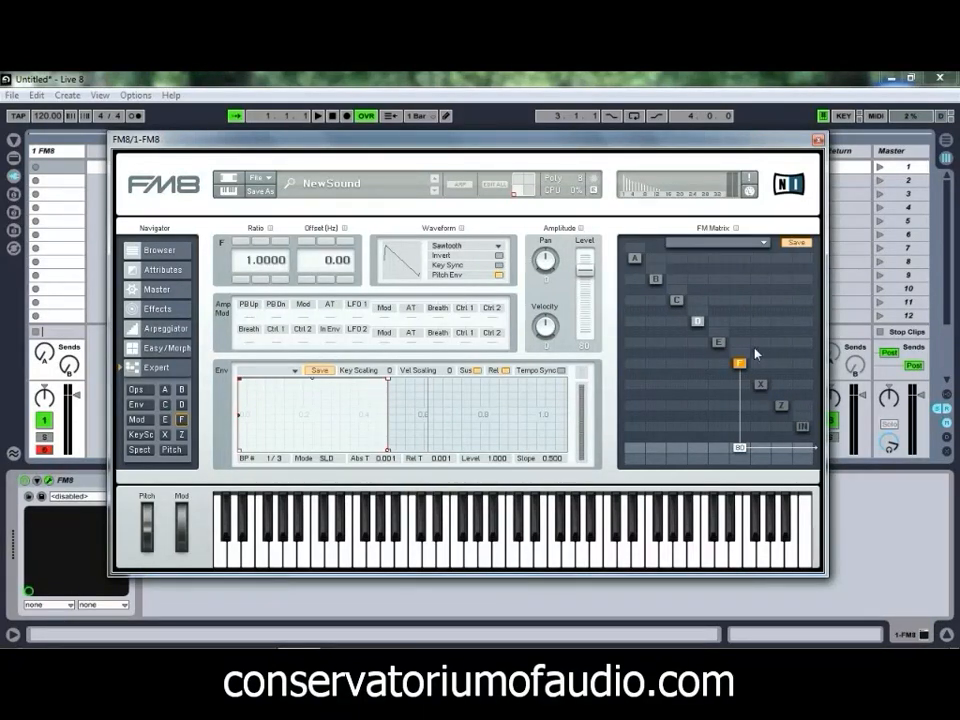
Route operator D to the output at level 80 and set its ratio to 2.0000.
click(697, 323)
drag(695, 454, 705, 399)
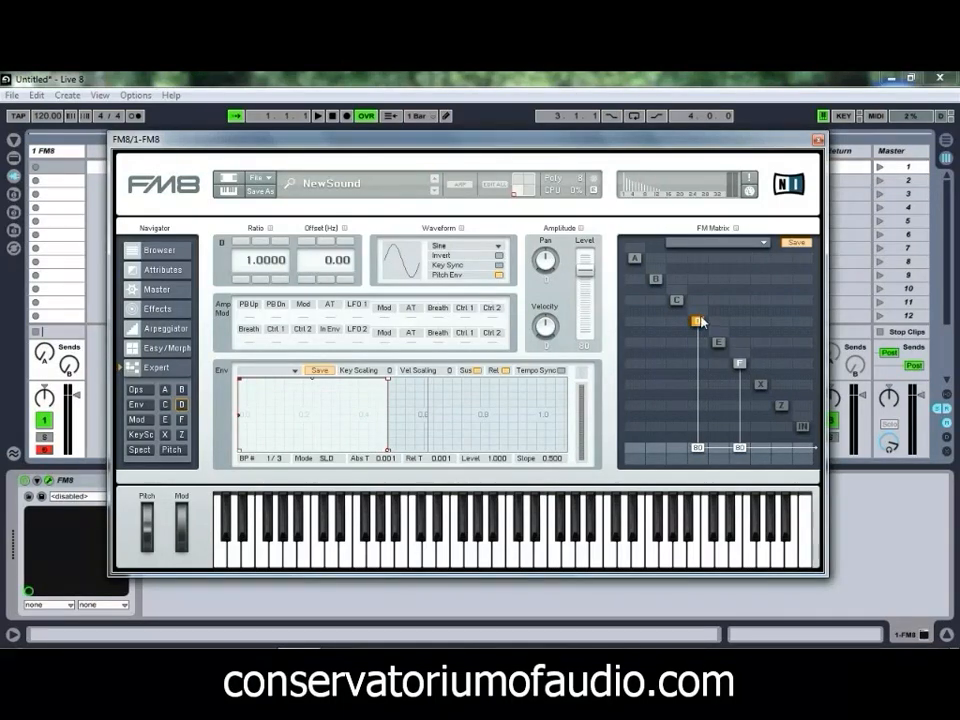
click(243, 242)
Route operator B to the output at level 80 and set its ratio to 2.0000.
drag(657, 452, 659, 392)
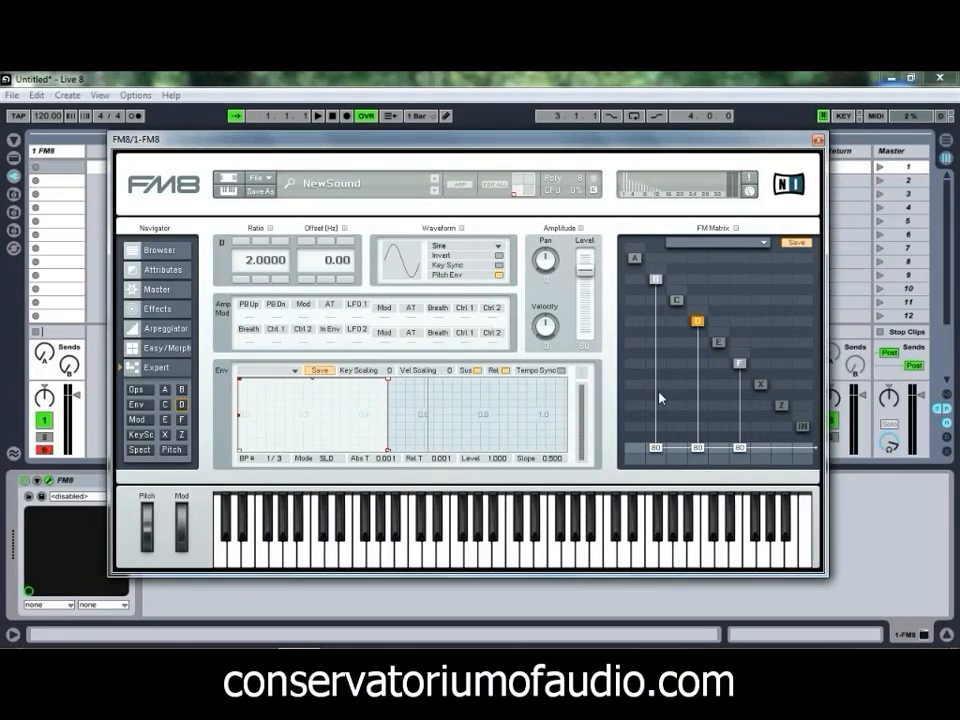
click(654, 280)
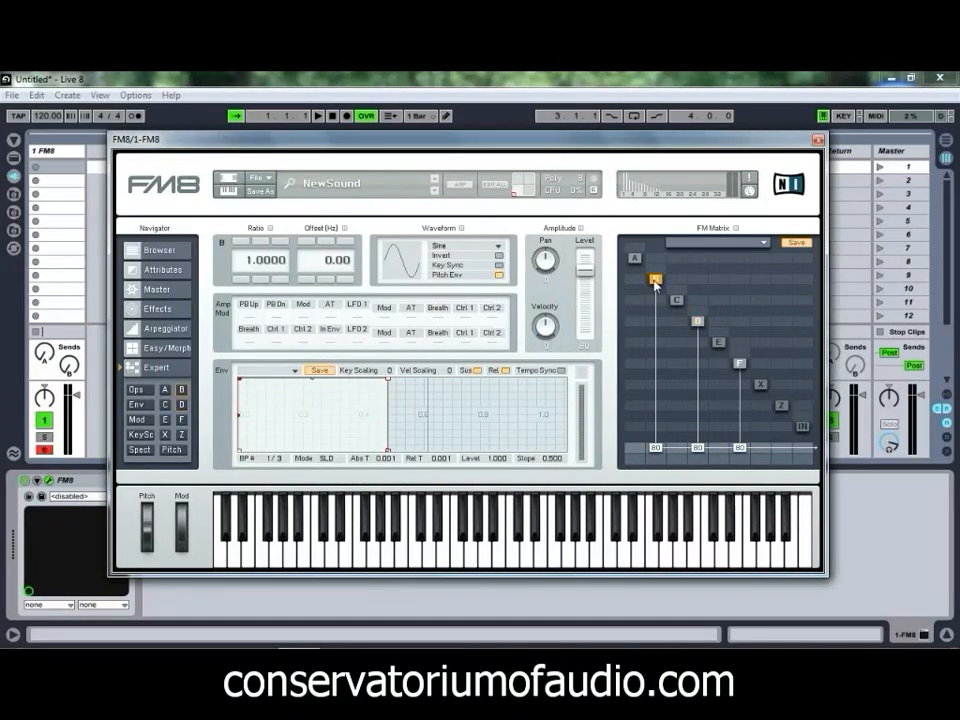
click(241, 242)
Pan operator D to 55 and operator B to -55 in the FM matrix.
click(739, 364)
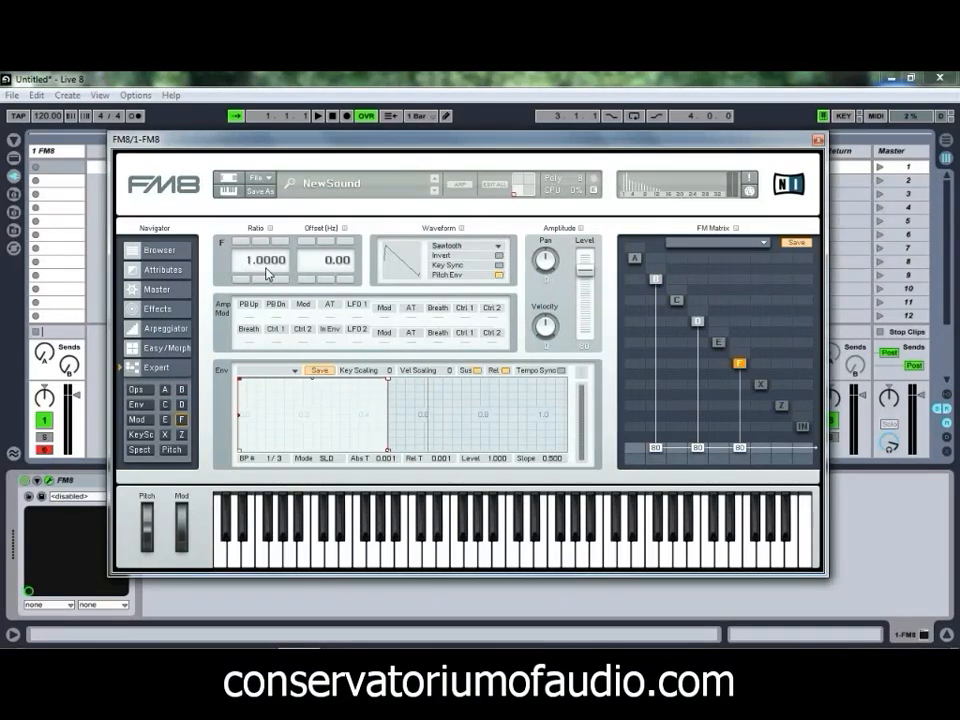
click(698, 323)
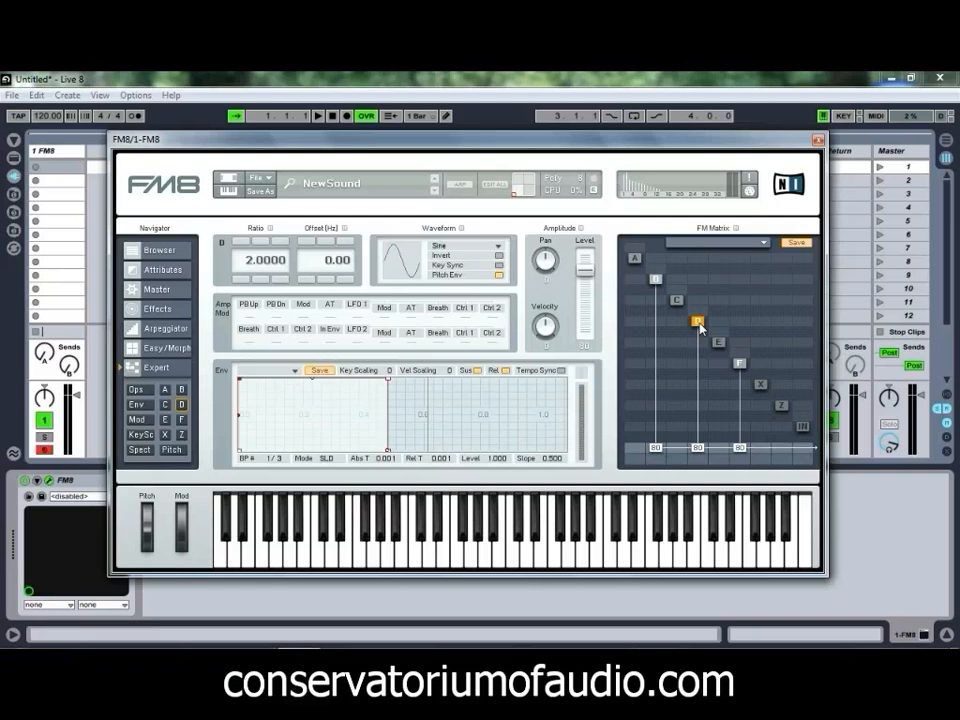
click(655, 279)
drag(698, 450, 698, 444)
drag(654, 461, 658, 487)
Change the waveforms of operators D and B to Sawtooth.
click(694, 321)
click(465, 245)
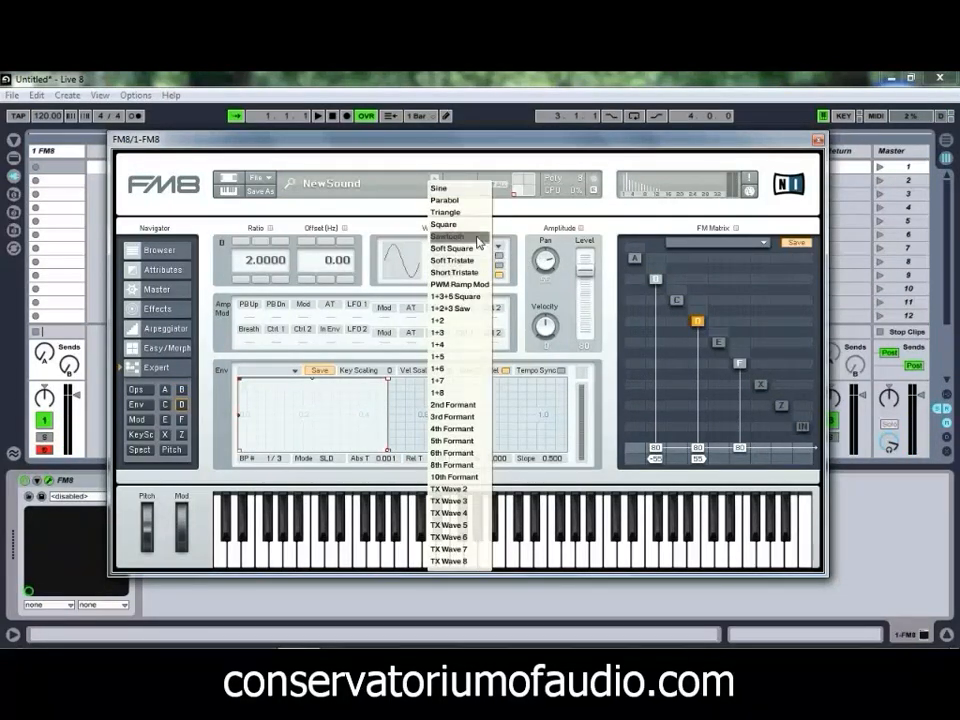
click(456, 236)
click(655, 279)
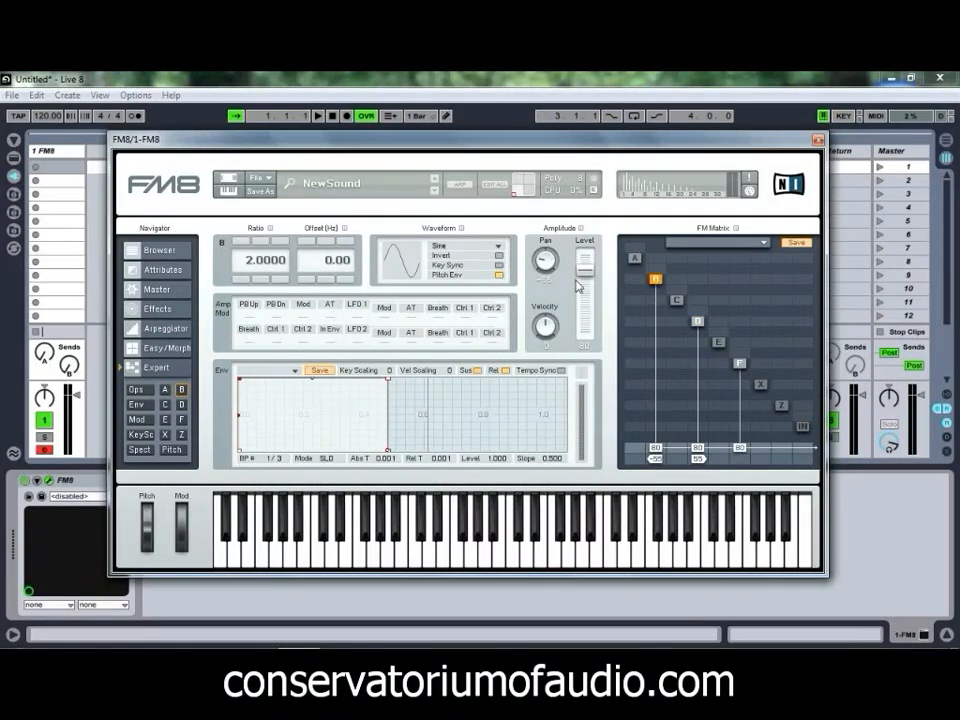
click(468, 245)
click(466, 237)
Play a few notes to audition the three layered operators.
key(z)
key(s)
key(f)
key(d)
key(a)
Set operator E's waveform to 1+2+3 Saw and route it to the output at level 80.
click(719, 343)
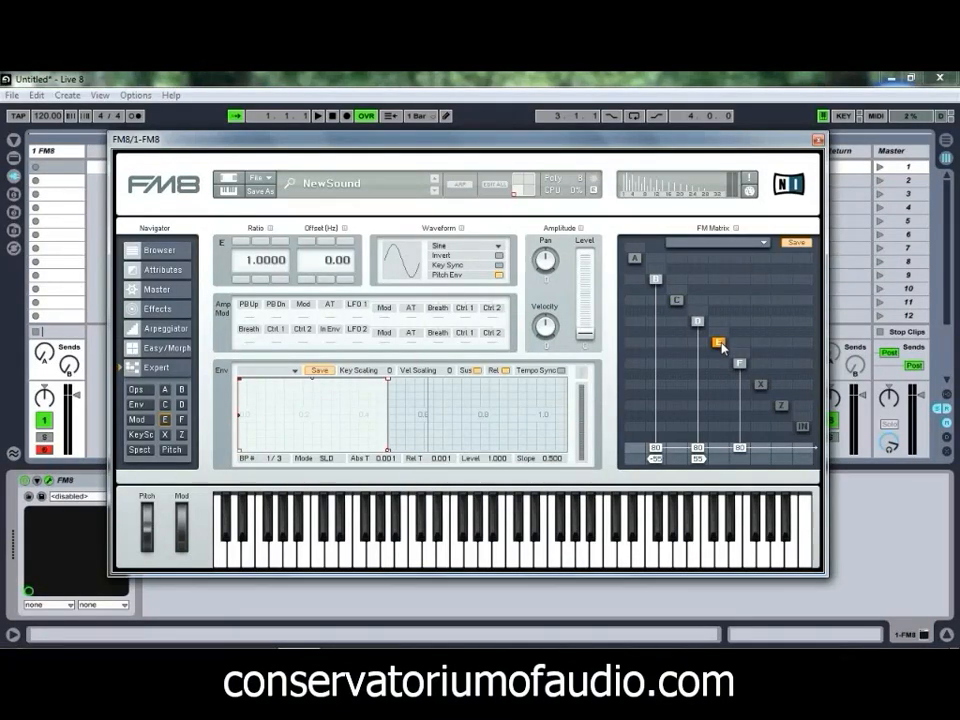
click(495, 246)
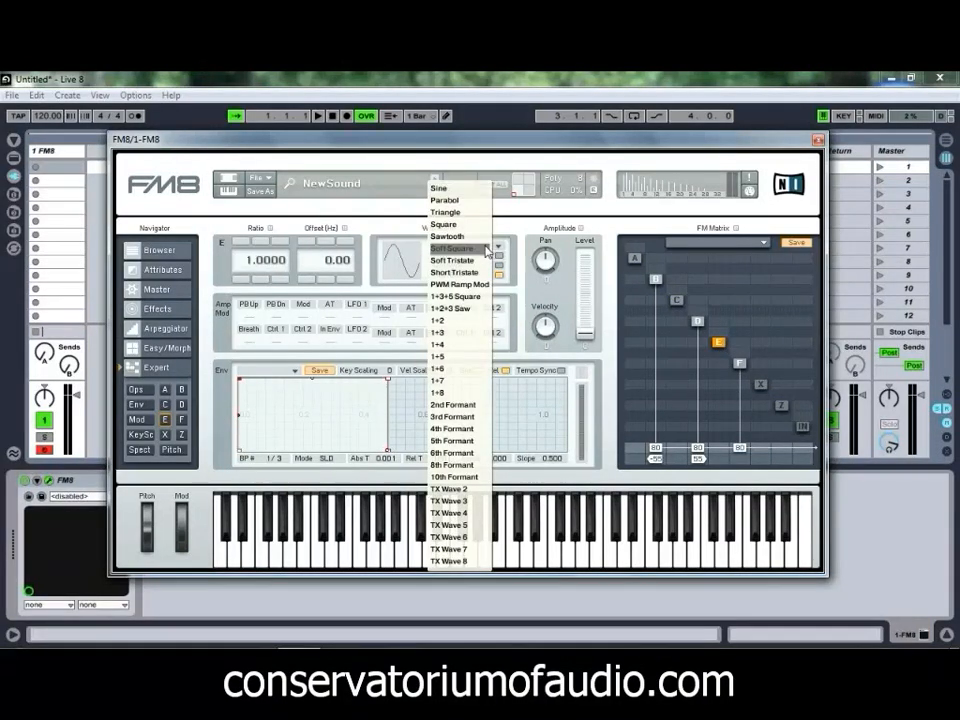
click(470, 310)
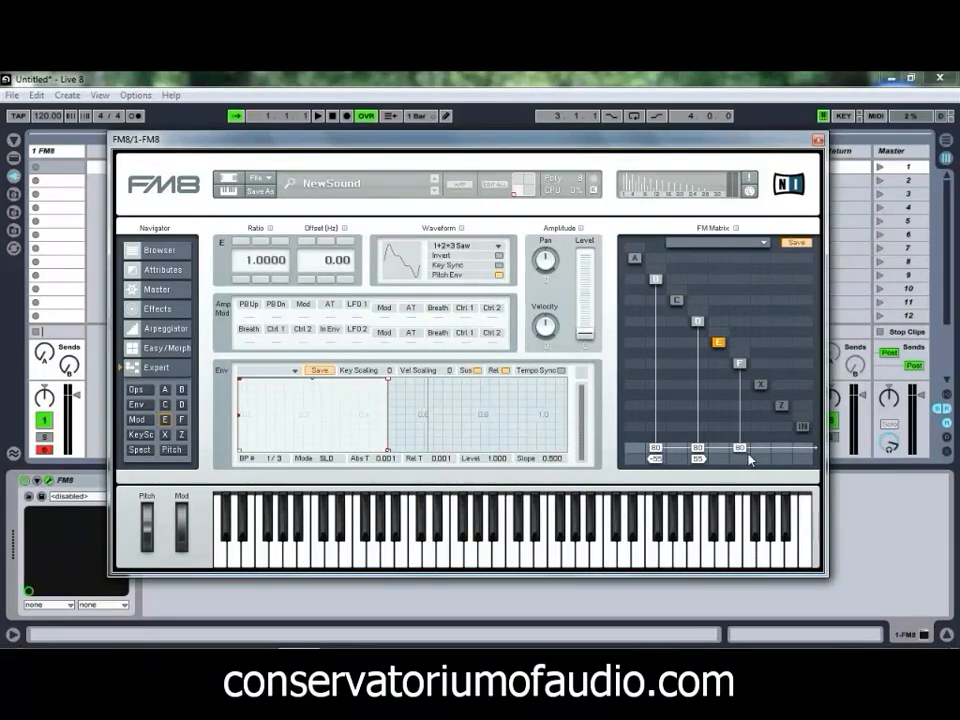
drag(718, 450, 723, 397)
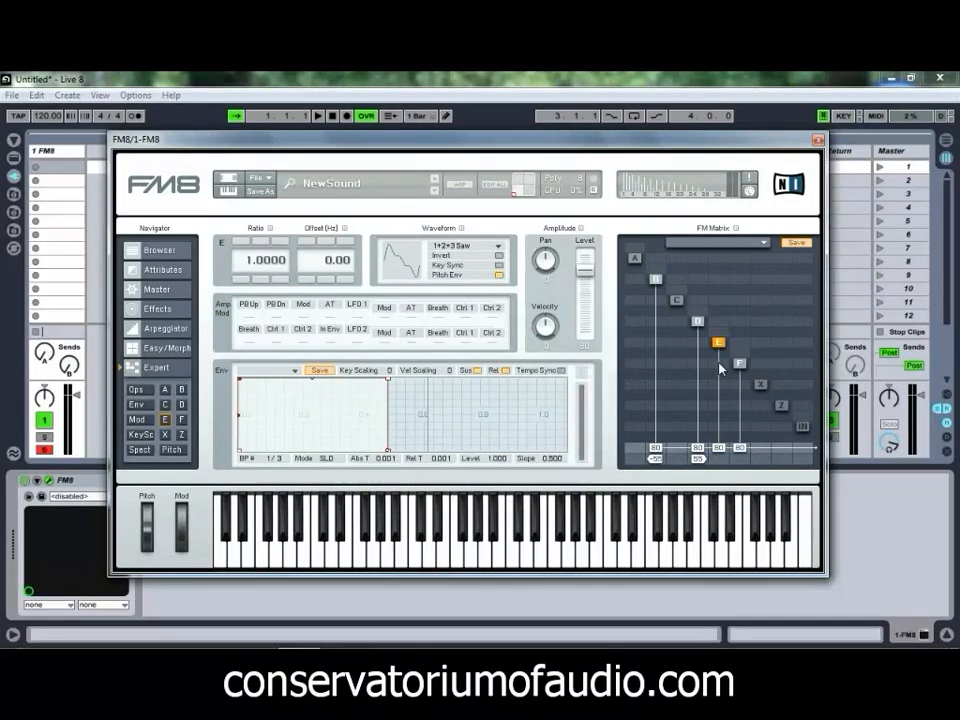
Try modulating operator F with operator E at level 71 in the FM matrix.
drag(720, 368, 722, 344)
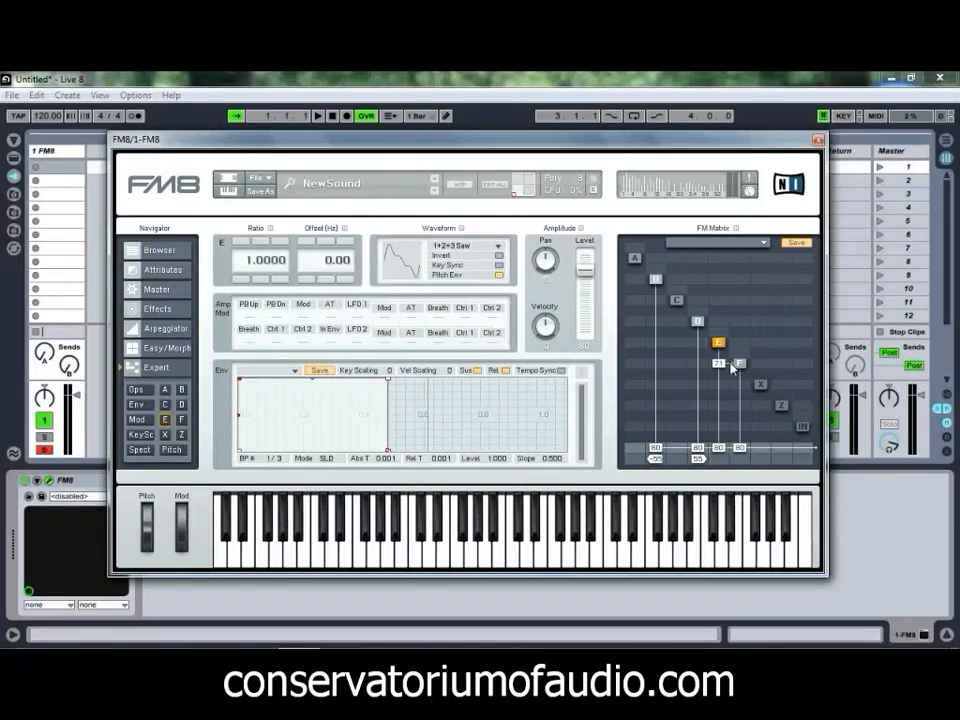
drag(722, 366, 724, 400)
mouse_move(724, 366)
mouse_down()
mouse_move(725, 328)
mouse_move(728, 363)
mouse_up()
drag(722, 368, 721, 369)
Modulate operator E with operator F at a level of about 26 in the FM matrix.
drag(740, 342, 742, 380)
Set operator C to the 1+2+3 Saw waveform with ratio 2.0000 and modulate operator D with it at level 25.
click(677, 302)
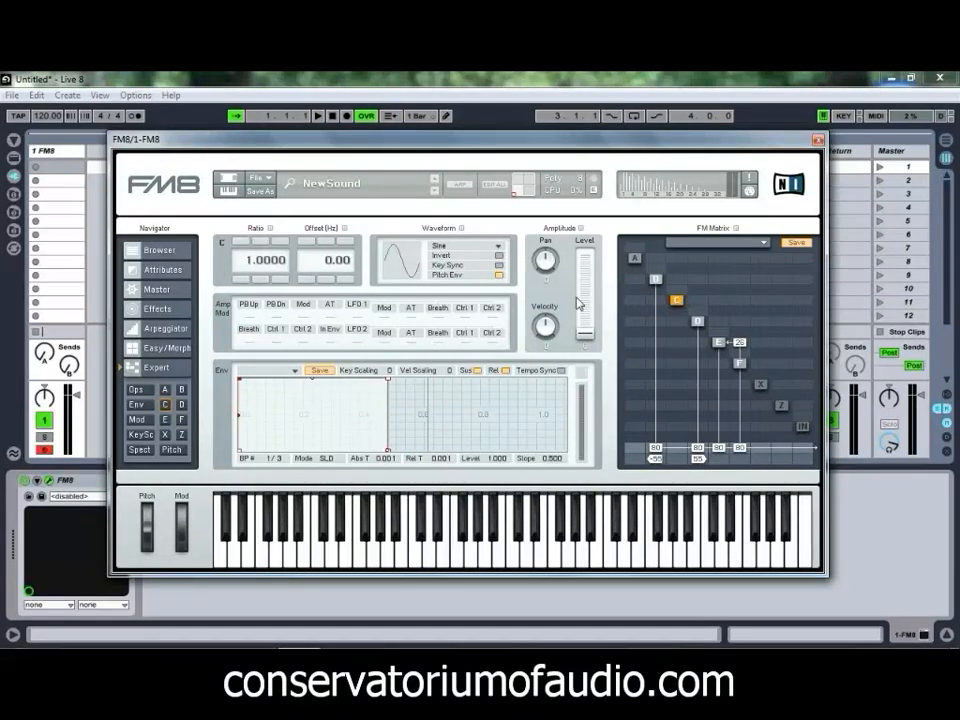
click(468, 247)
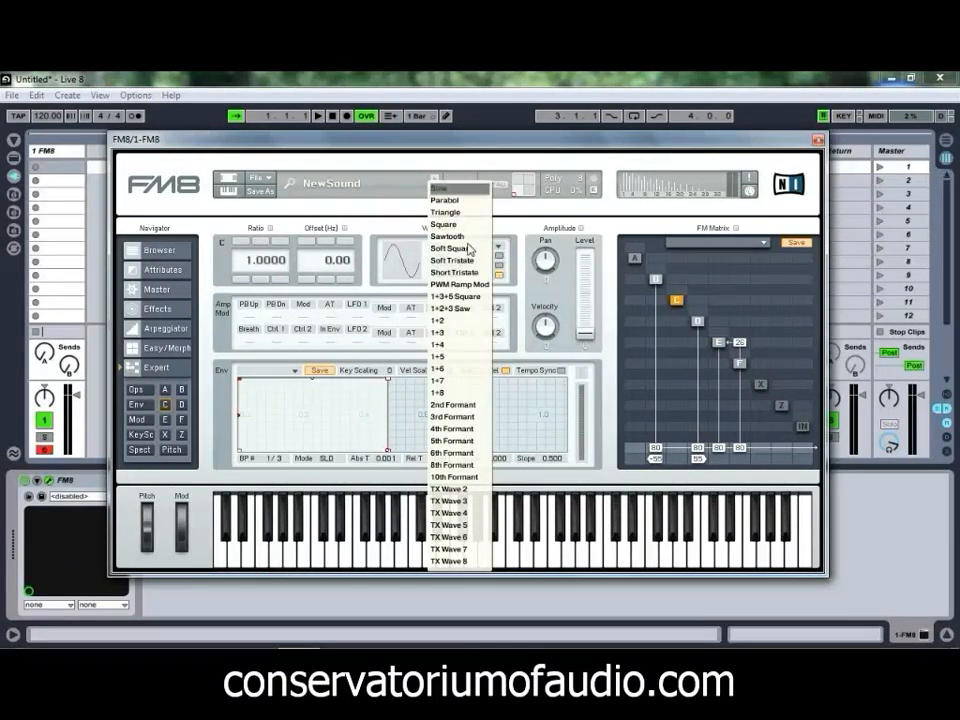
click(469, 309)
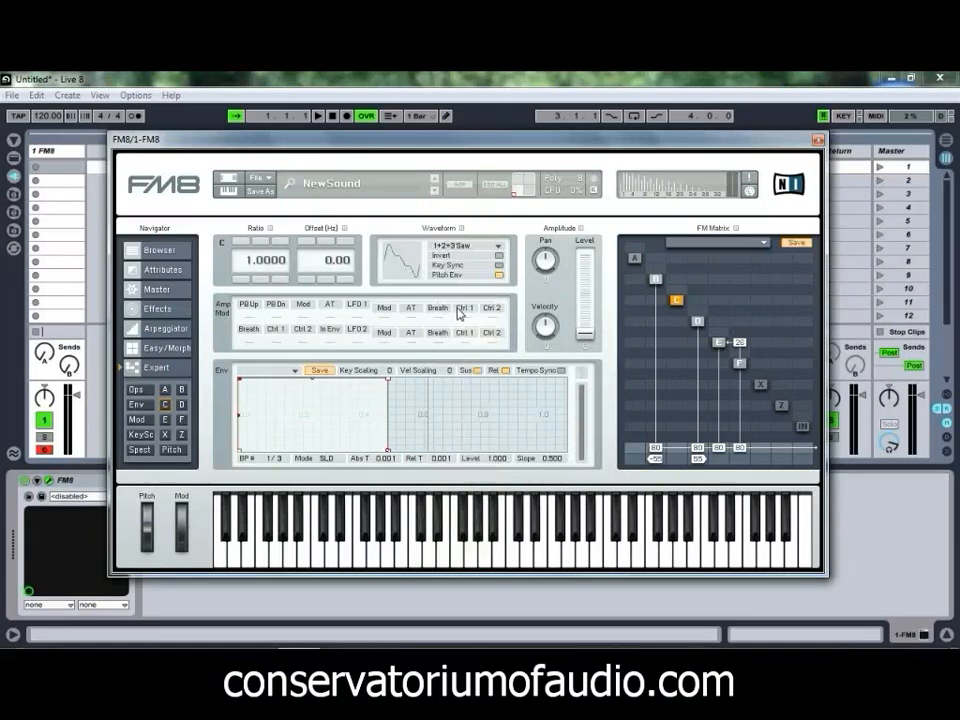
click(241, 243)
drag(679, 327, 707, 337)
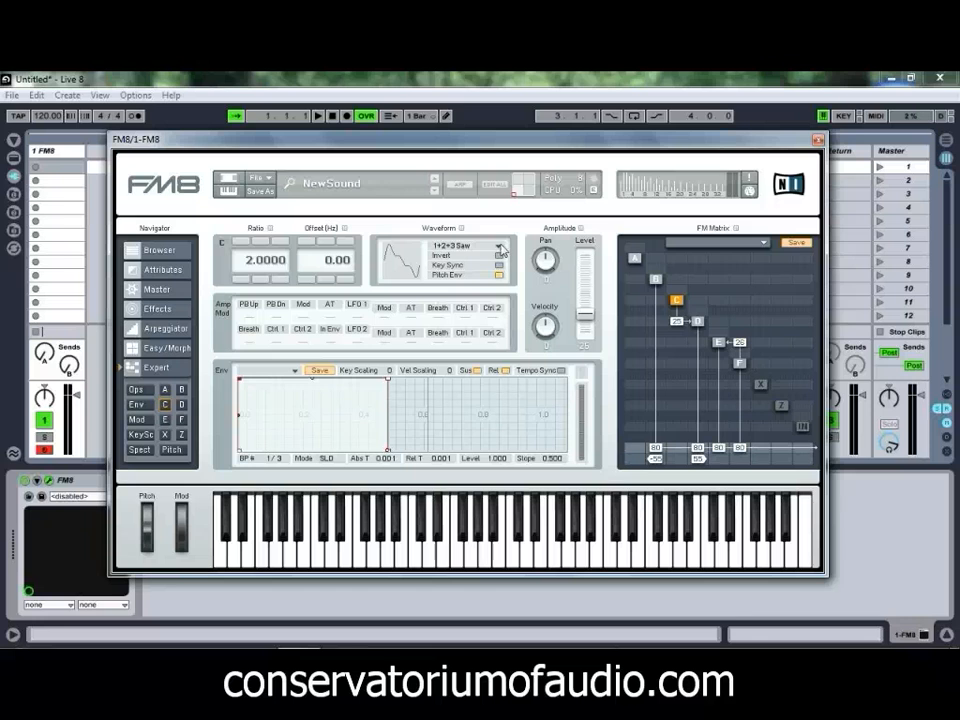
Set operator A to the 1+2+3 Saw waveform with ratio 2.0000 and modulate operator B with it at about 26.
click(634, 258)
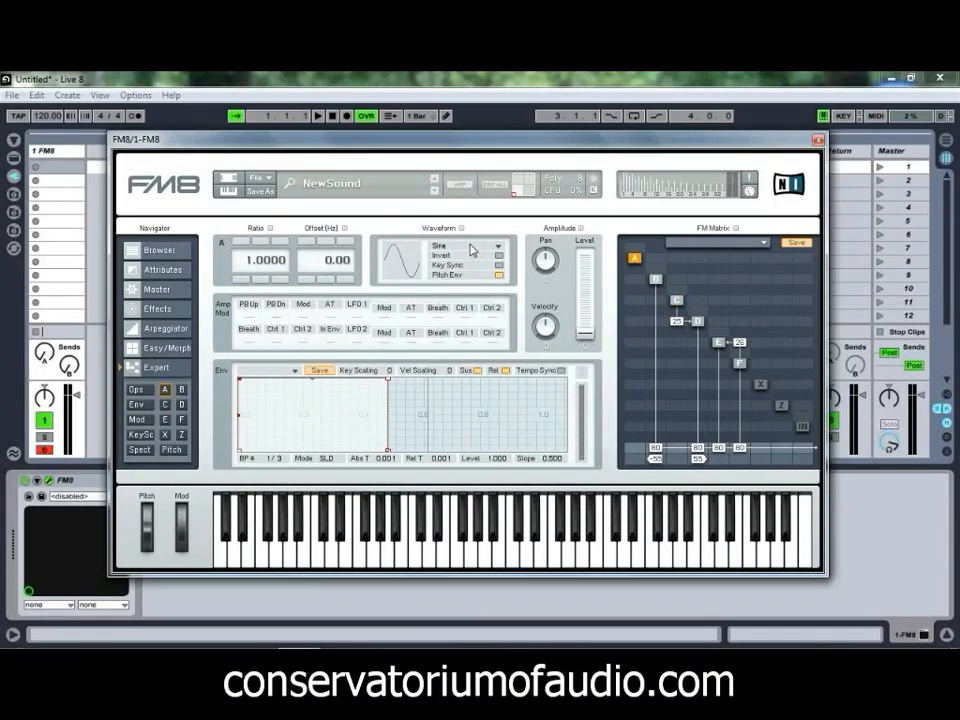
click(468, 246)
click(455, 308)
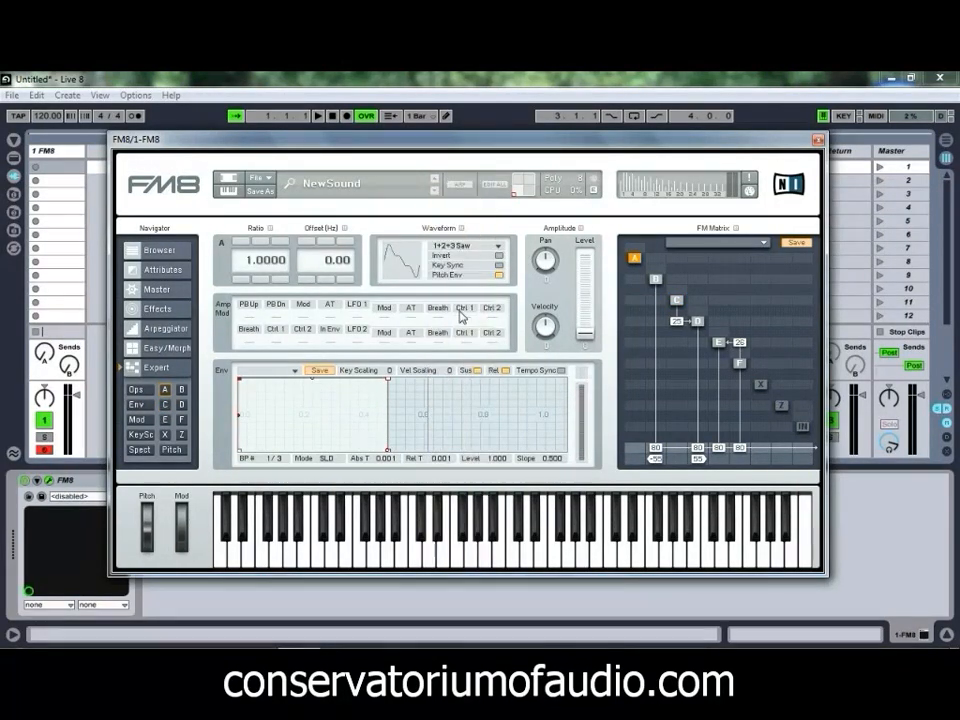
click(243, 242)
drag(637, 285, 644, 267)
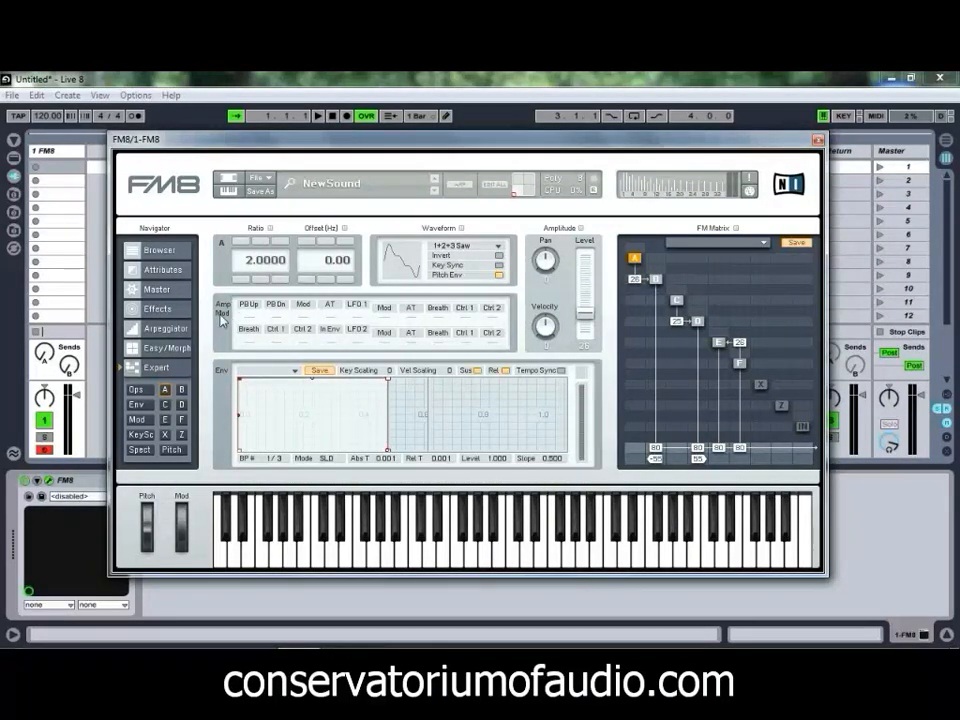
Increase the number of unison voices in the Master settings and raise the unison detune and pan amounts.
click(156, 288)
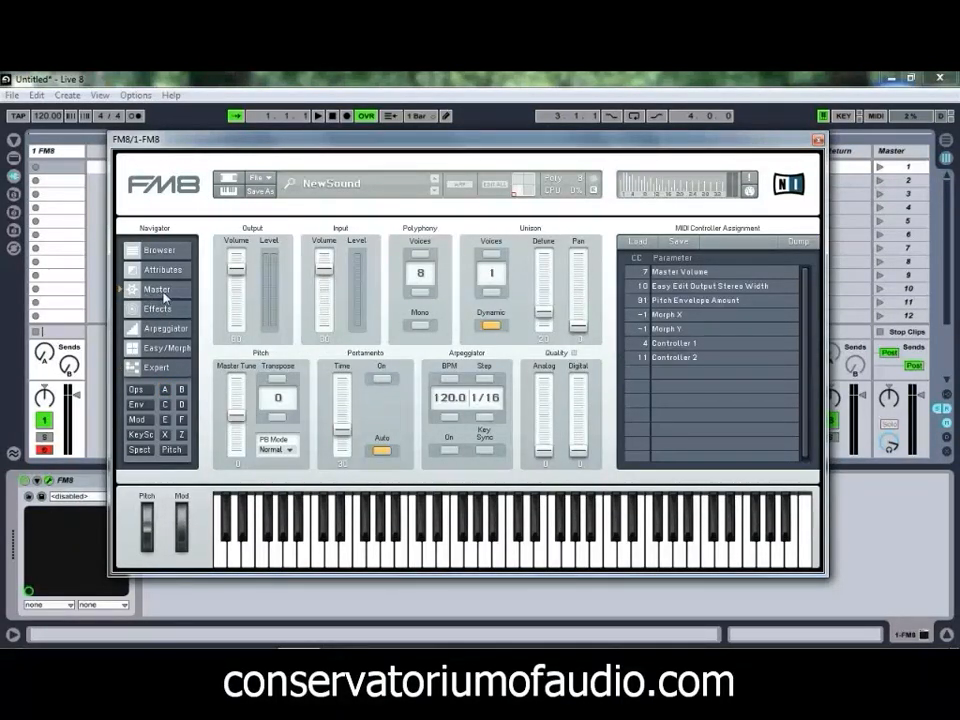
click(491, 253)
drag(545, 318, 544, 290)
drag(579, 326, 581, 293)
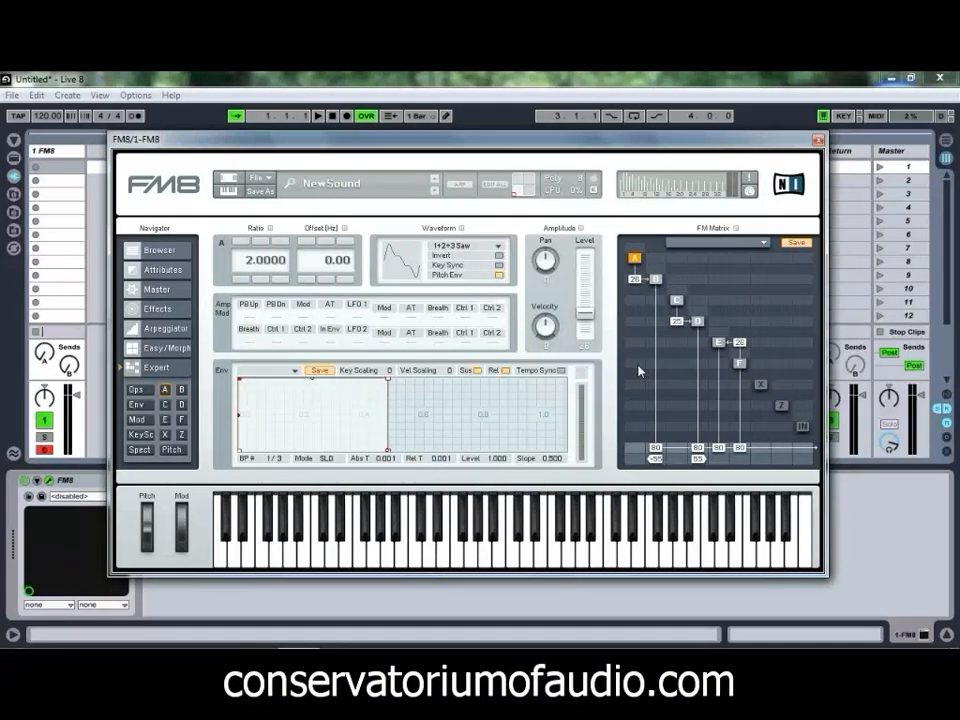
Modulate operator F with operator A at level 19 in the FM matrix.
mouse_move(639, 371)
mouse_down()
mouse_move(649, 311)
mouse_move(649, 351)
mouse_move(636, 366)
mouse_move(648, 372)
mouse_move(633, 366)
mouse_up()
Show filter operator Z's settings and remove the direct output routings of operators F, E, D and B.
click(783, 406)
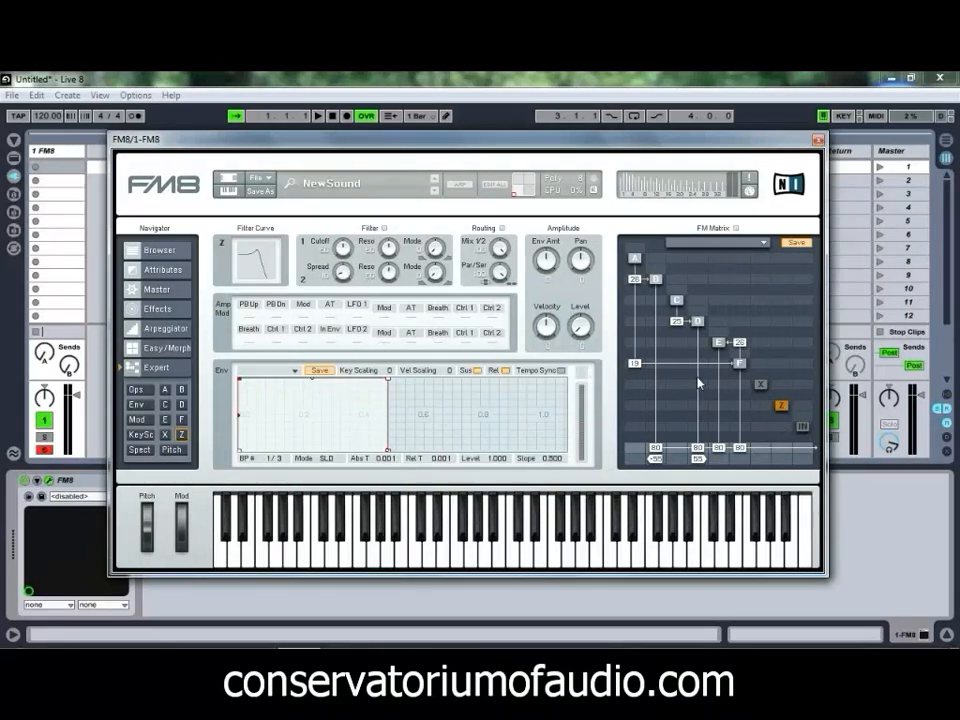
double_click(741, 451)
double_click(719, 451)
double_click(697, 451)
double_click(656, 451)
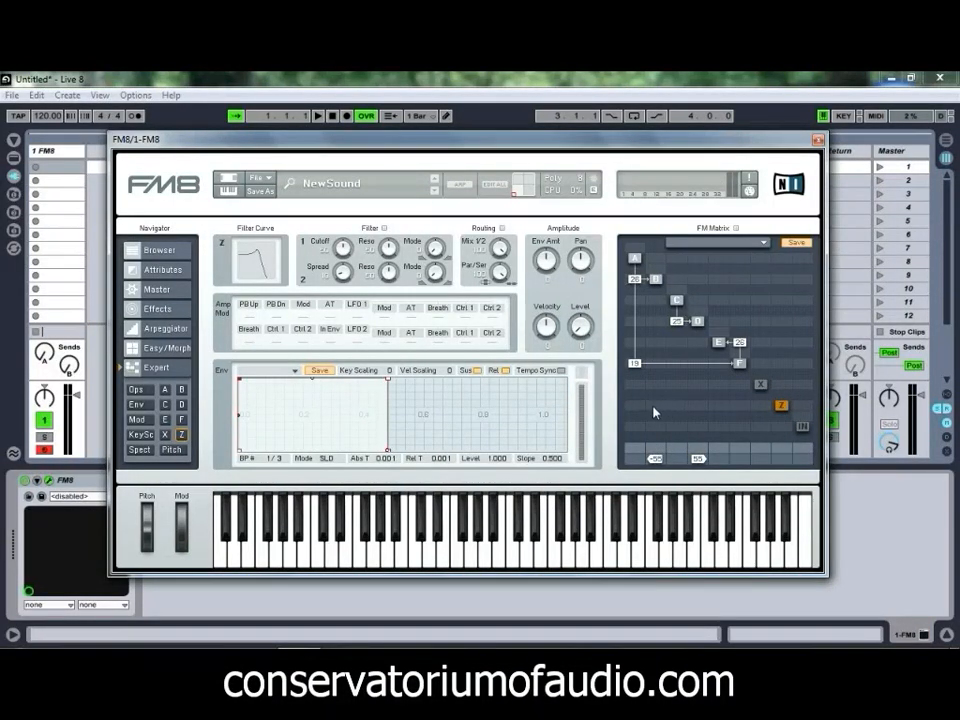
Route operators B, D and F at 80 and E at 81 into filter Z, and send Z to the output at 81.
drag(657, 408, 667, 362)
drag(697, 407, 699, 387)
drag(706, 352, 706, 356)
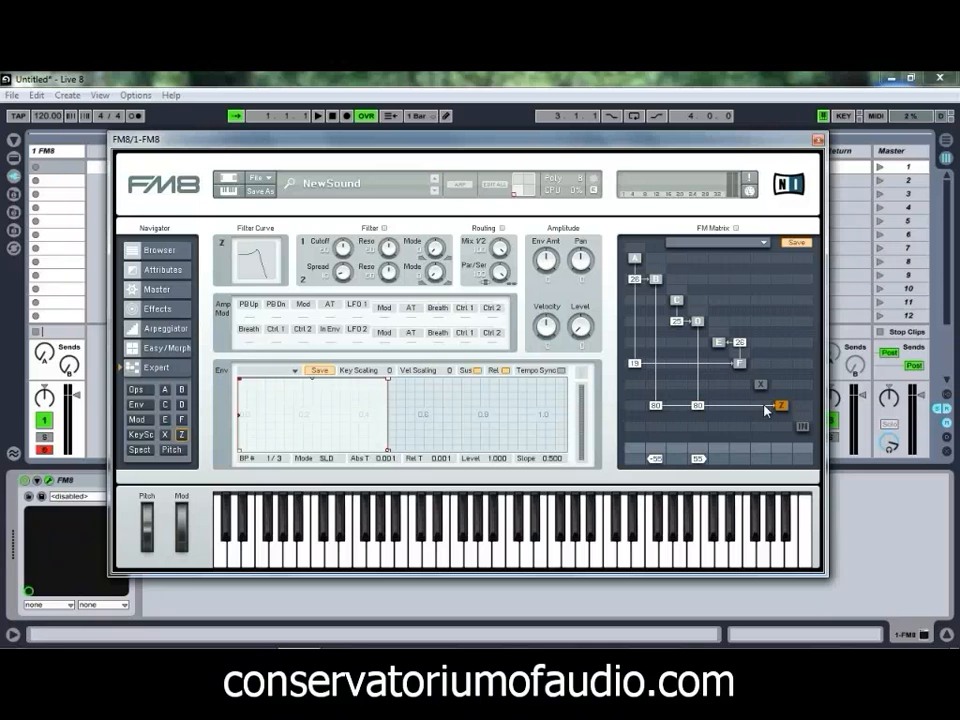
drag(746, 406, 749, 354)
drag(719, 407, 720, 405)
mouse_move(726, 353)
mouse_down()
mouse_move(732, 341)
mouse_move(728, 356)
mouse_up()
mouse_move(783, 454)
mouse_down()
mouse_move(783, 418)
mouse_move(785, 443)
mouse_up()
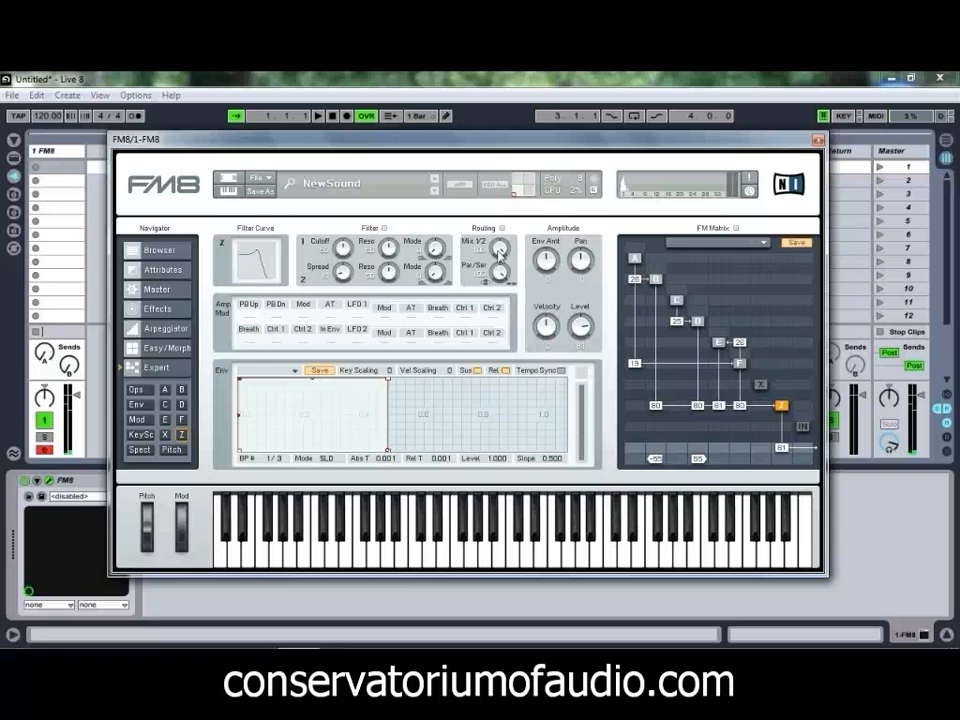
Adjust filter Z's cutoff and vary the modes of filter 1 and filter 2 while auditioning the sound.
mouse_move(342, 252)
mouse_down()
mouse_move(347, 210)
mouse_move(353, 251)
mouse_up()
drag(436, 253, 439, 214)
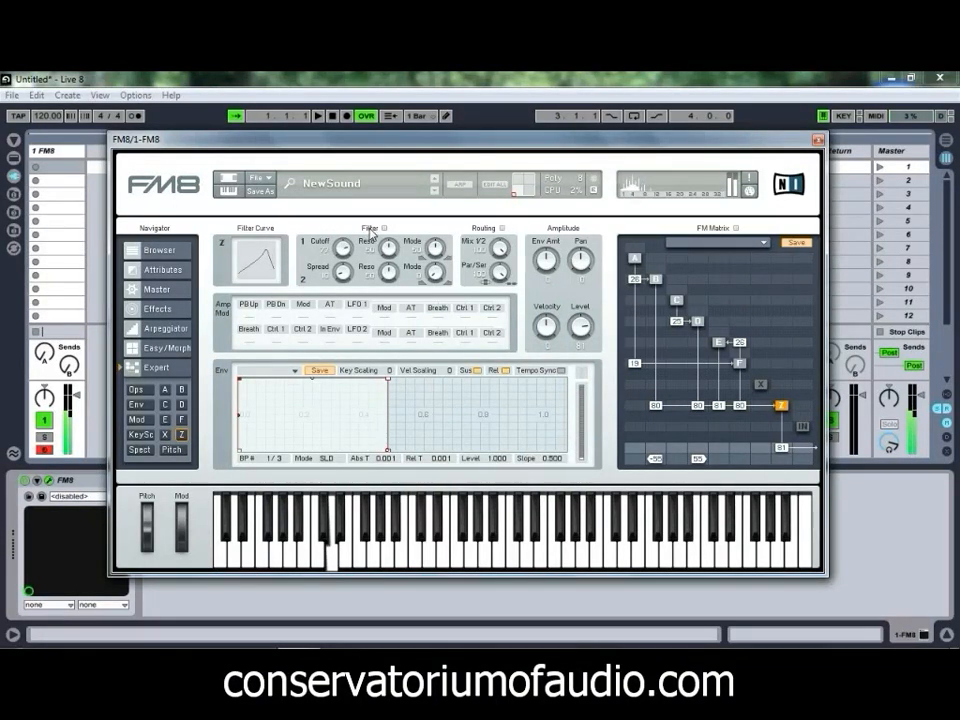
mouse_move(370, 241)
mouse_down()
mouse_move(370, 261)
mouse_move(344, 252)
mouse_move(352, 237)
mouse_up()
drag(437, 273, 441, 237)
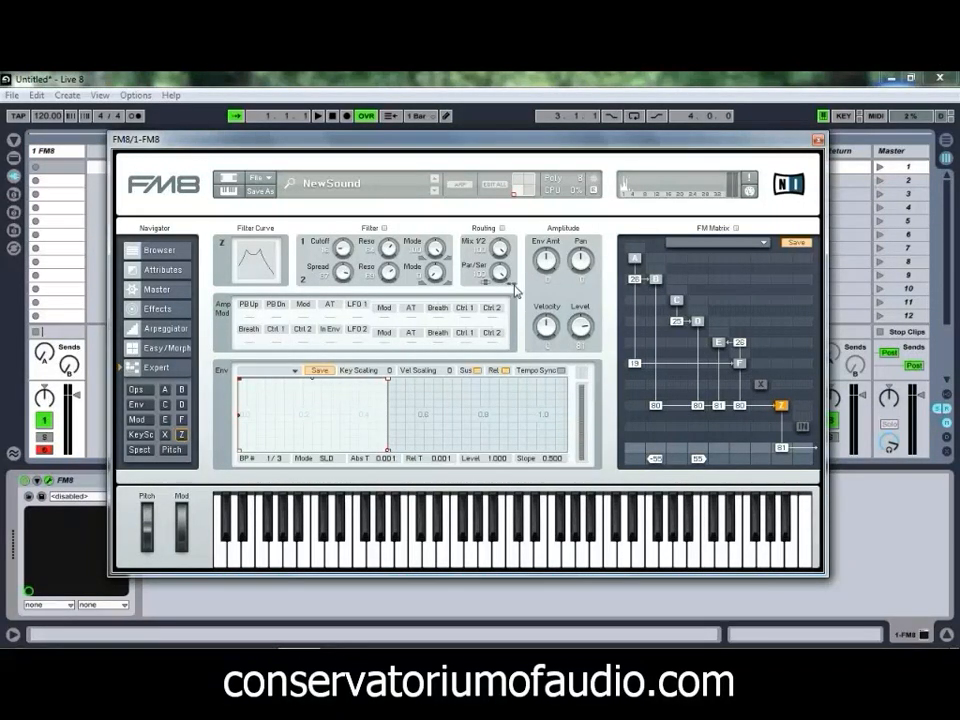
Adjust filter Z's parallel/serial routing and filter 1/2 mix down to zero and back up to partial blends, and raise the cutoff.
drag(500, 278, 509, 461)
drag(508, 245, 510, 376)
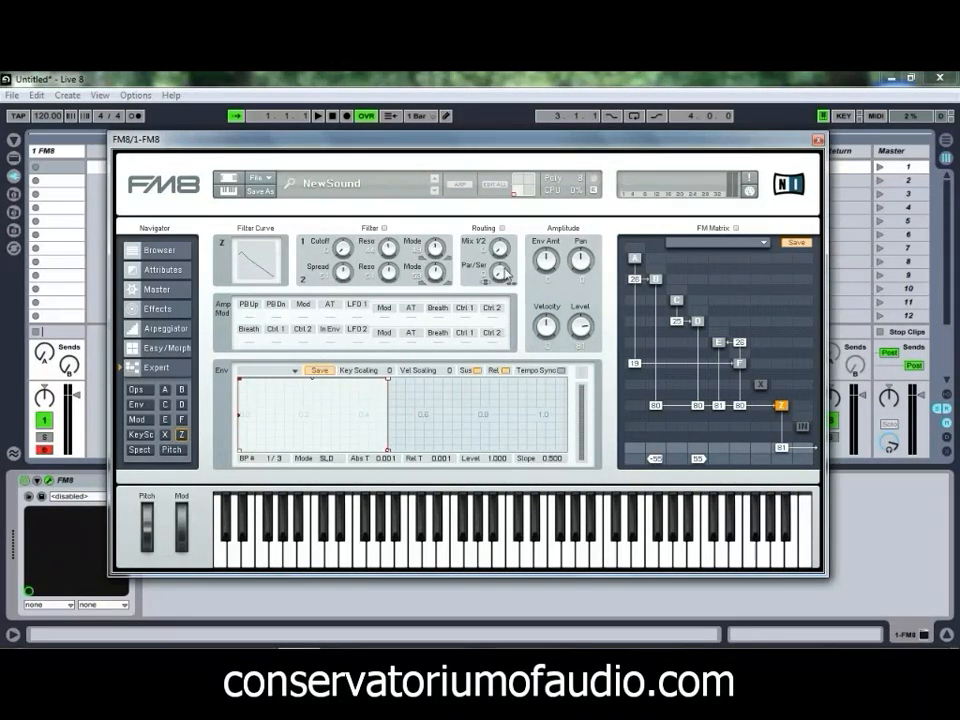
mouse_move(500, 246)
mouse_down()
mouse_move(502, 125)
mouse_move(502, 258)
mouse_move(504, 189)
mouse_up()
mouse_move(500, 280)
mouse_down()
mouse_move(504, 154)
mouse_move(500, 283)
mouse_up()
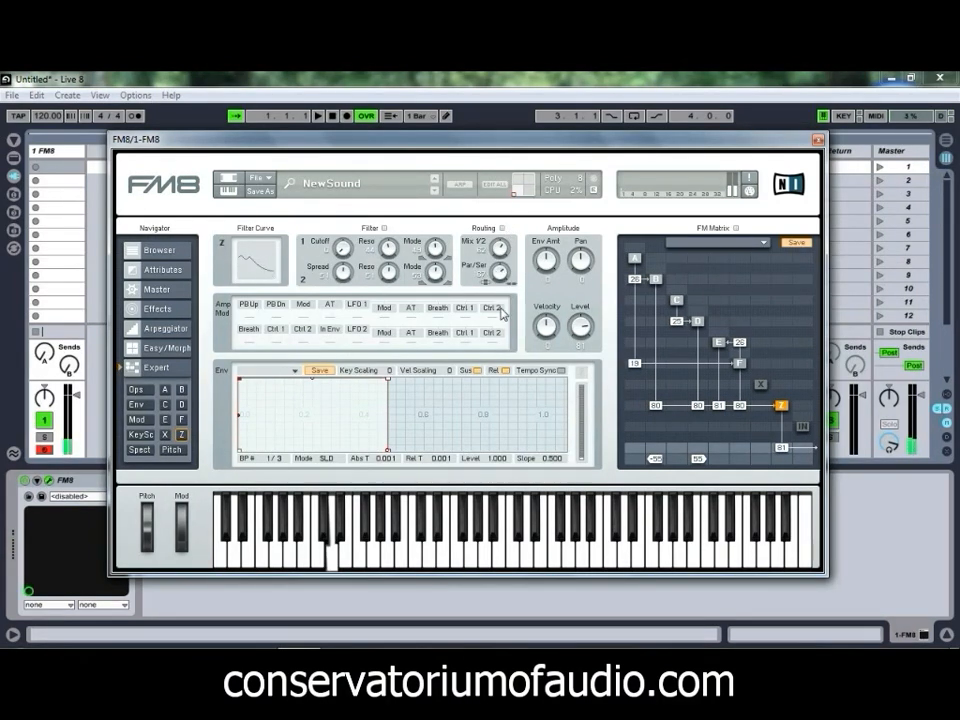
drag(343, 249, 343, 200)
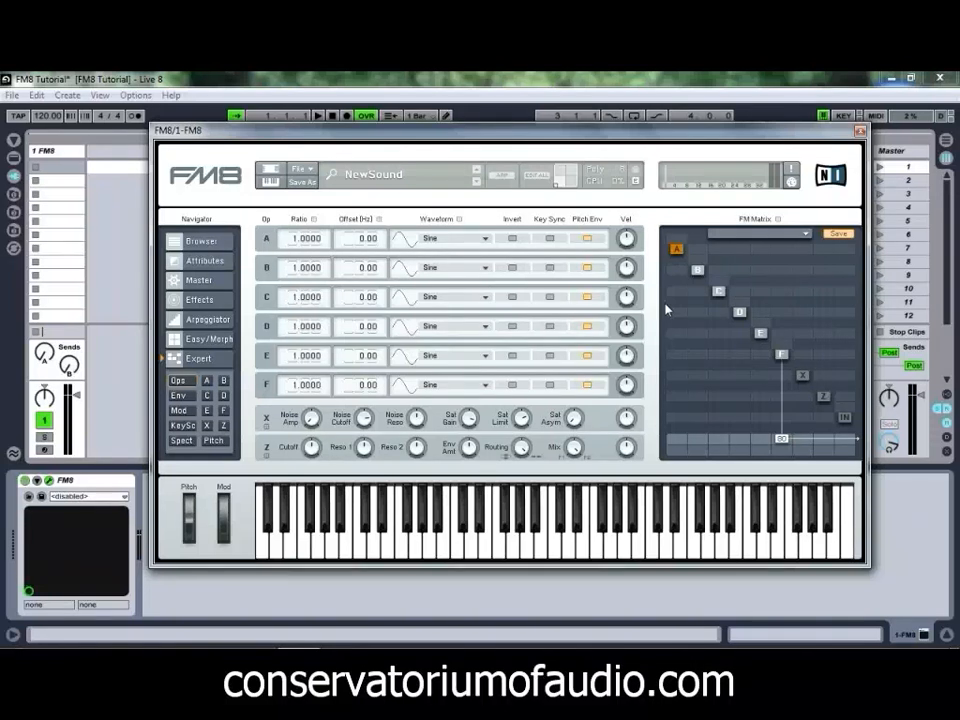
In the new sound, change the waveforms of operators B through F to Sawtooth.
click(485, 269)
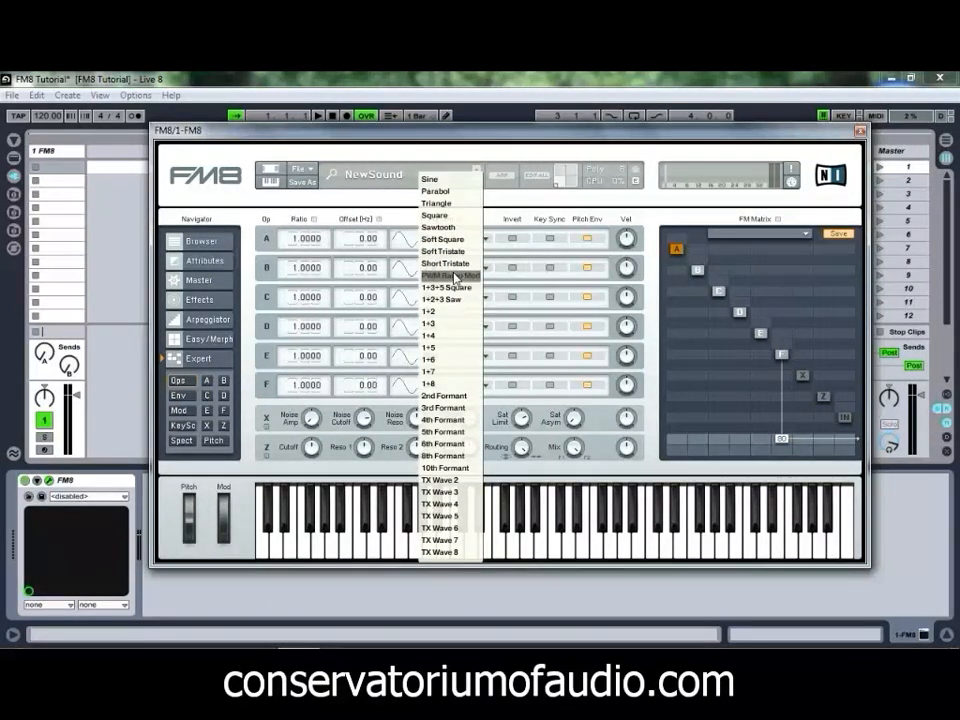
click(448, 227)
click(466, 268)
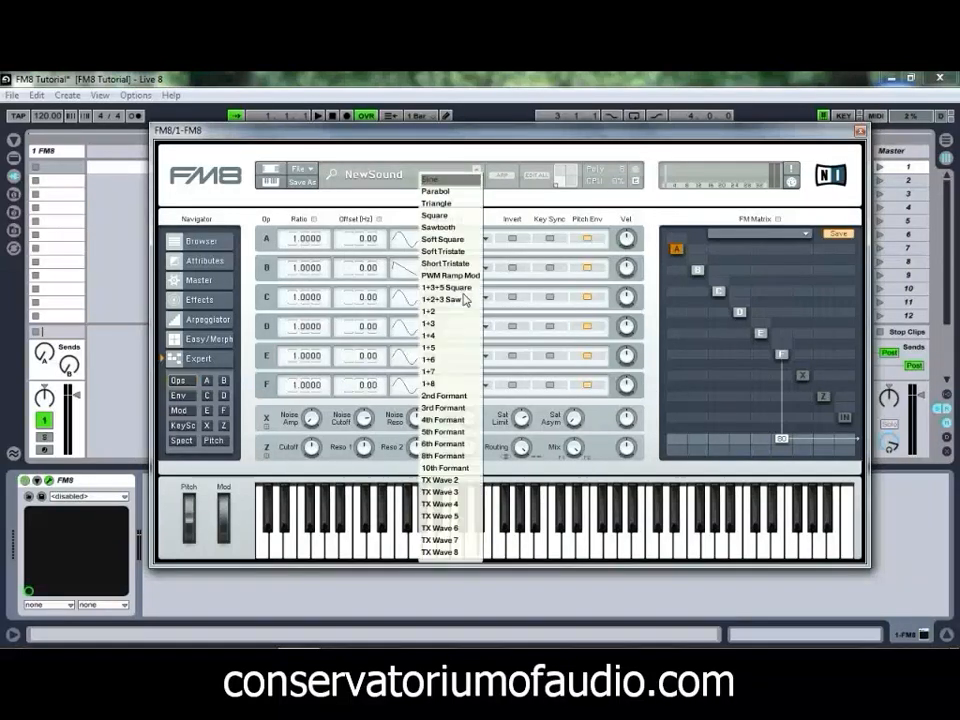
click(464, 229)
click(469, 327)
click(469, 230)
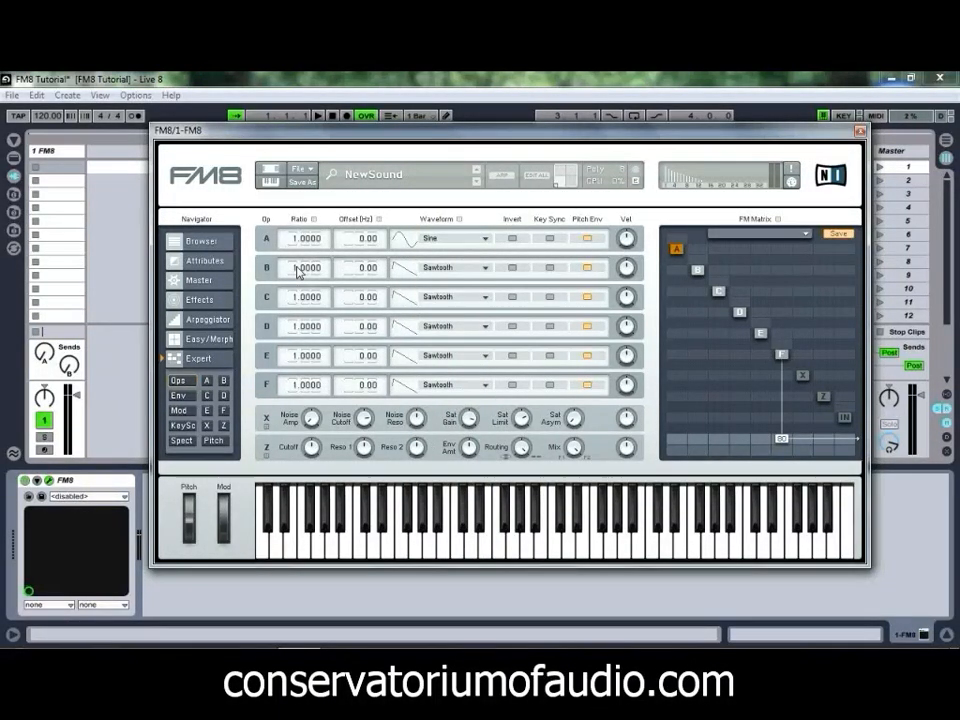
Set the ratios of operators B, C, D and E to 2.2597, 1.8340, 1.4252 and 1.1180.
drag(296, 270, 306, 306)
drag(314, 270, 310, 383)
drag(307, 273, 308, 475)
drag(318, 278, 316, 344)
drag(308, 305, 318, 210)
drag(327, 142, 326, 109)
mouse_move(311, 330)
mouse_down()
mouse_move(324, 285)
mouse_move(326, 154)
mouse_move(314, 340)
mouse_move(321, 228)
mouse_move(307, 318)
mouse_move(313, 296)
mouse_move(315, 308)
mouse_up()
drag(311, 359, 326, 273)
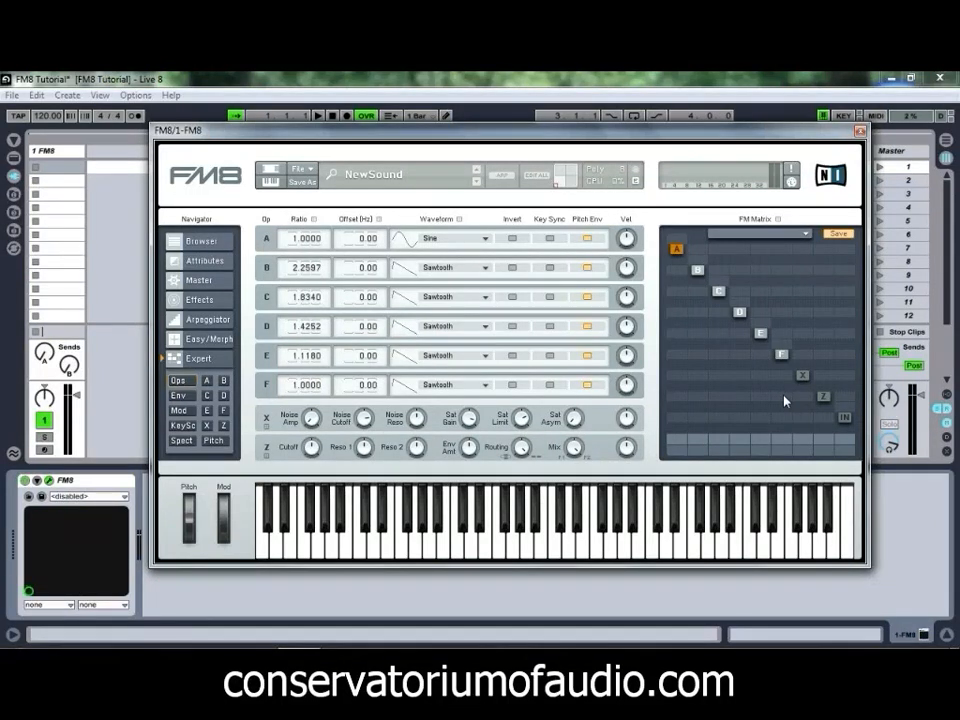
Route operators C, D, E and F at 80 and B at 81 into filter Z, and send Z to the output at 50.
drag(785, 401, 770, 346)
drag(744, 399, 750, 339)
drag(723, 389, 727, 347)
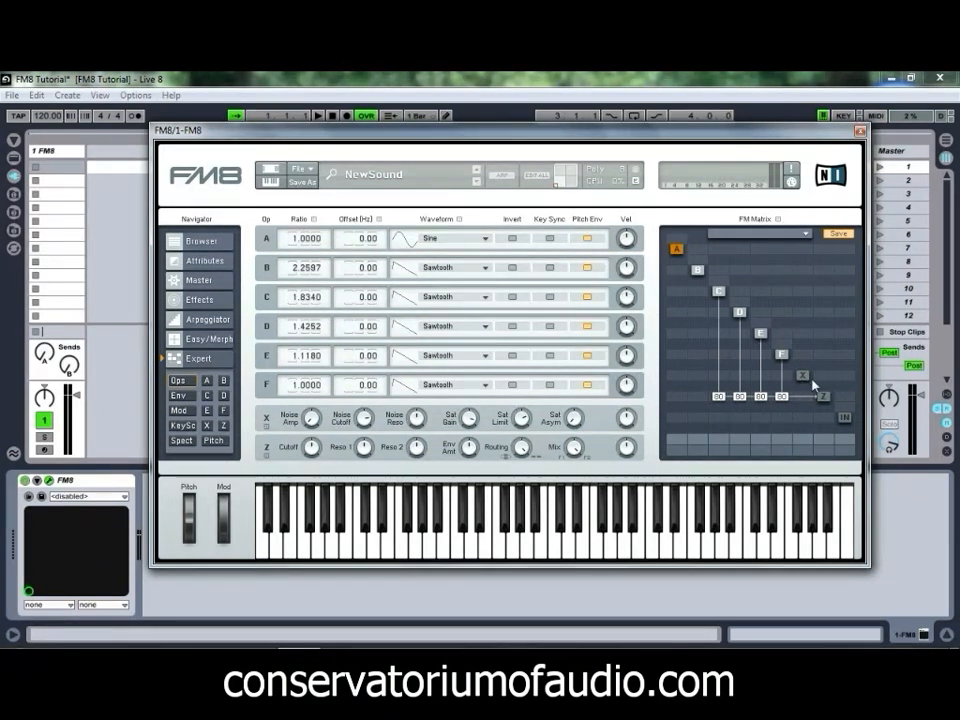
drag(699, 397, 710, 349)
drag(700, 398, 696, 401)
drag(822, 447, 828, 413)
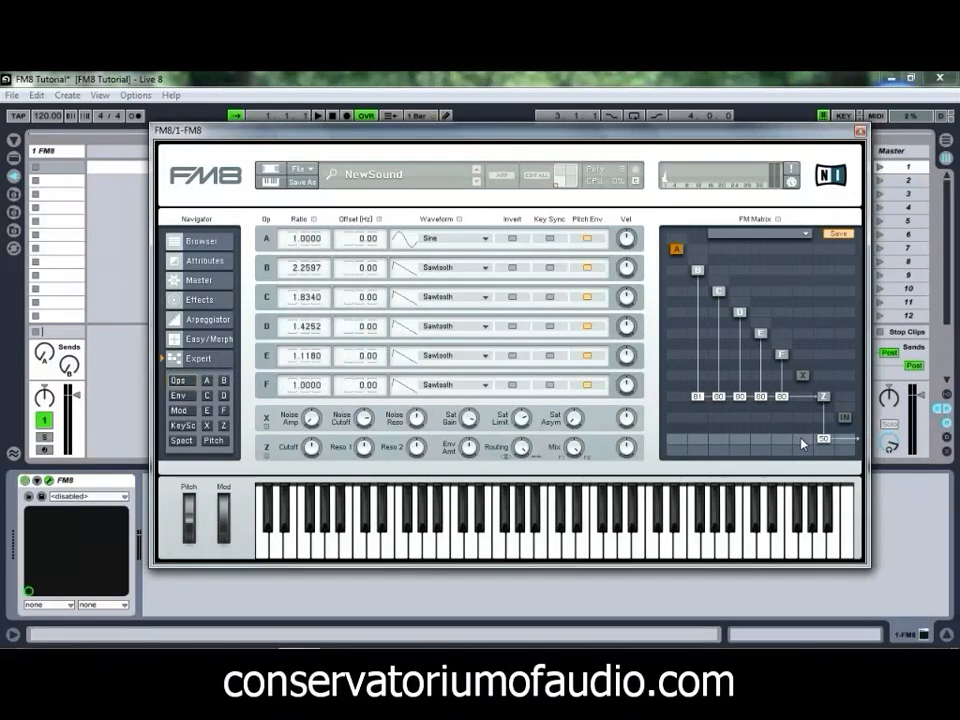
Arm the FM8 track for recording and play a few notes to audition the sawtooth operators through the filter.
click(48, 452)
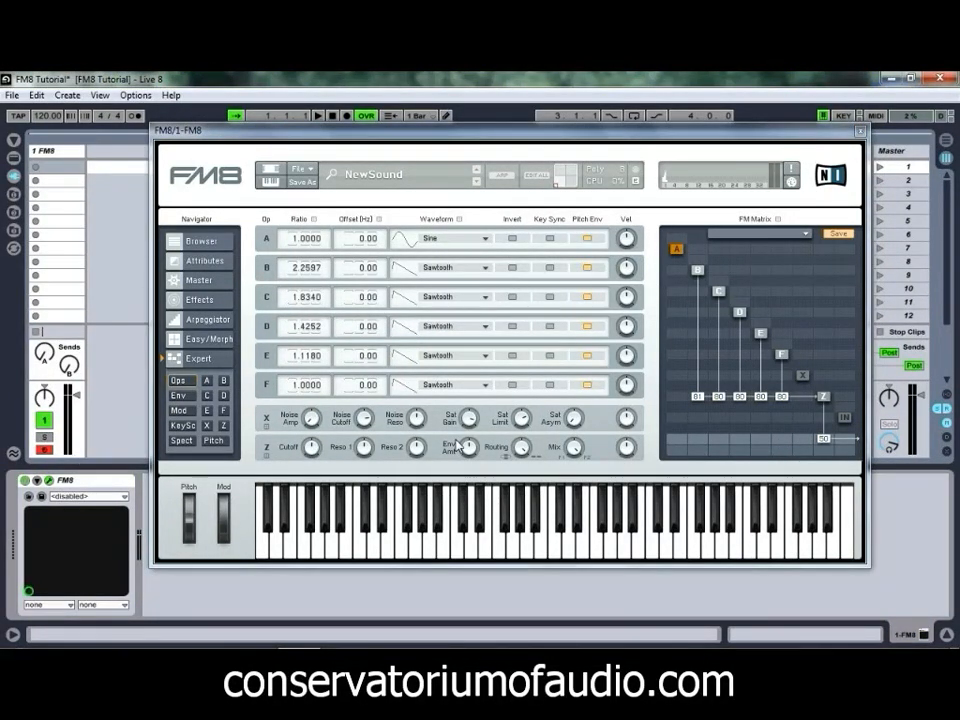
key(a)
key(d)
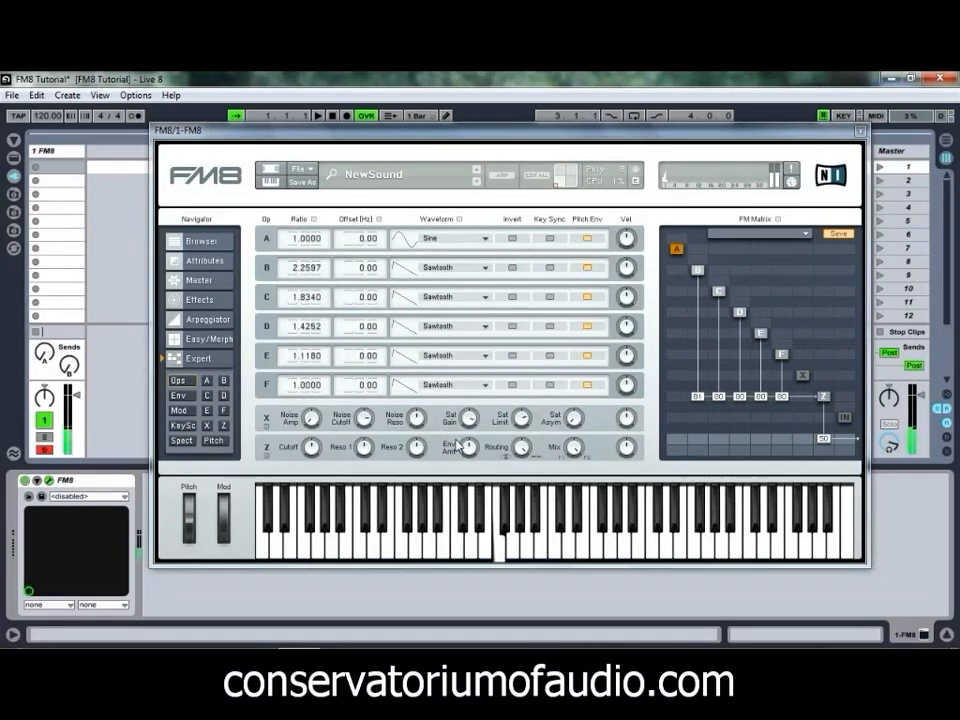
key(h)
key(g)
key(d)
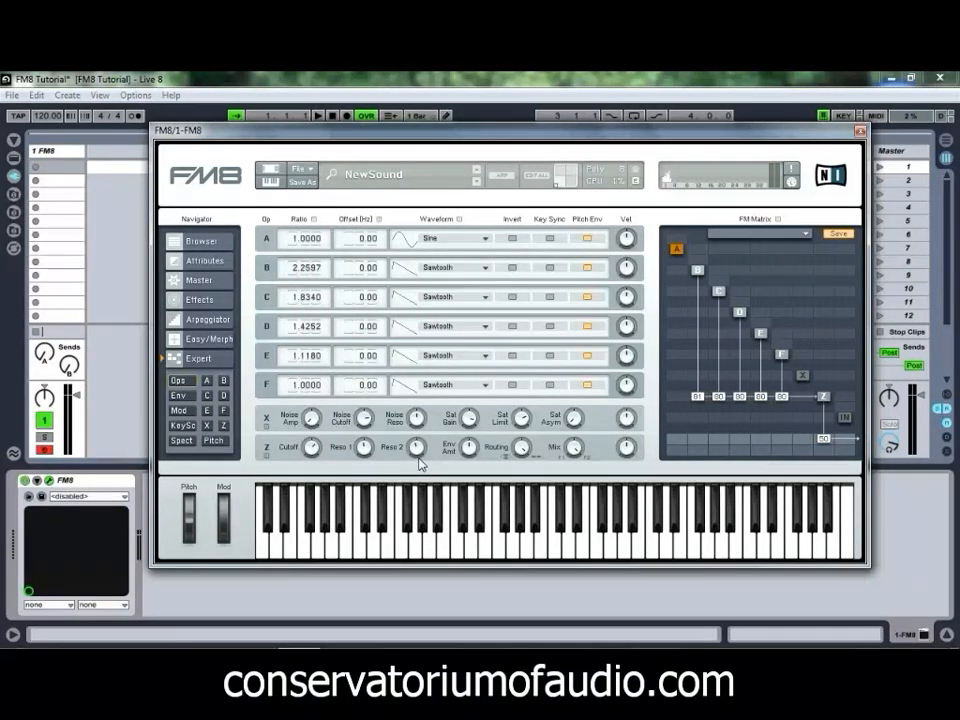
Shape filter Z's envelope with a 0.015 attack and a decay to level 0 at 0.550 with slope 0.740.
click(224, 425)
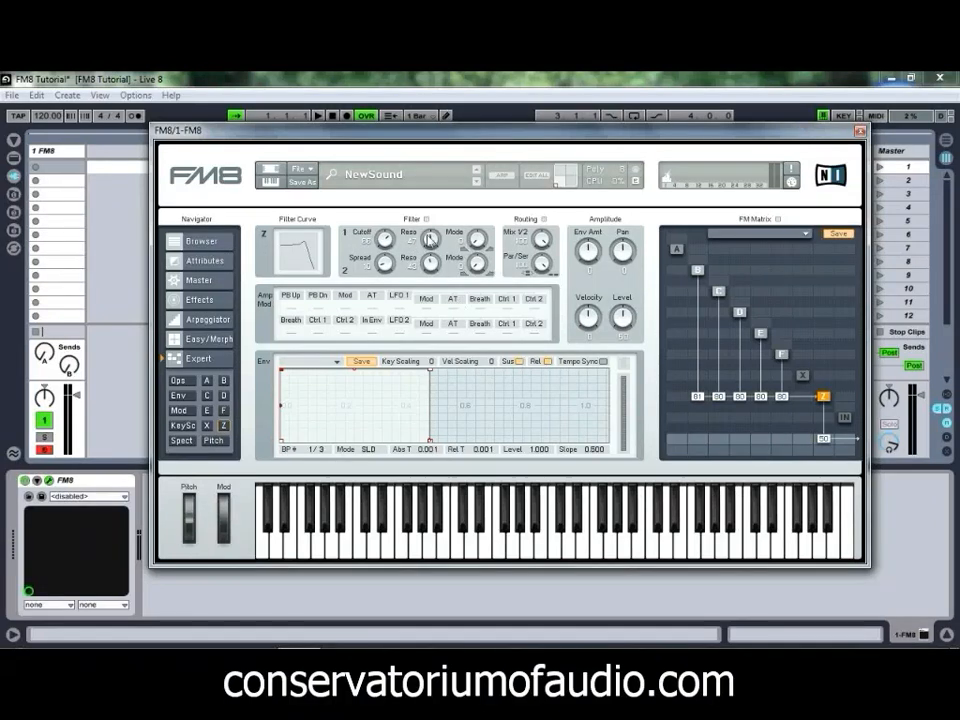
click(186, 381)
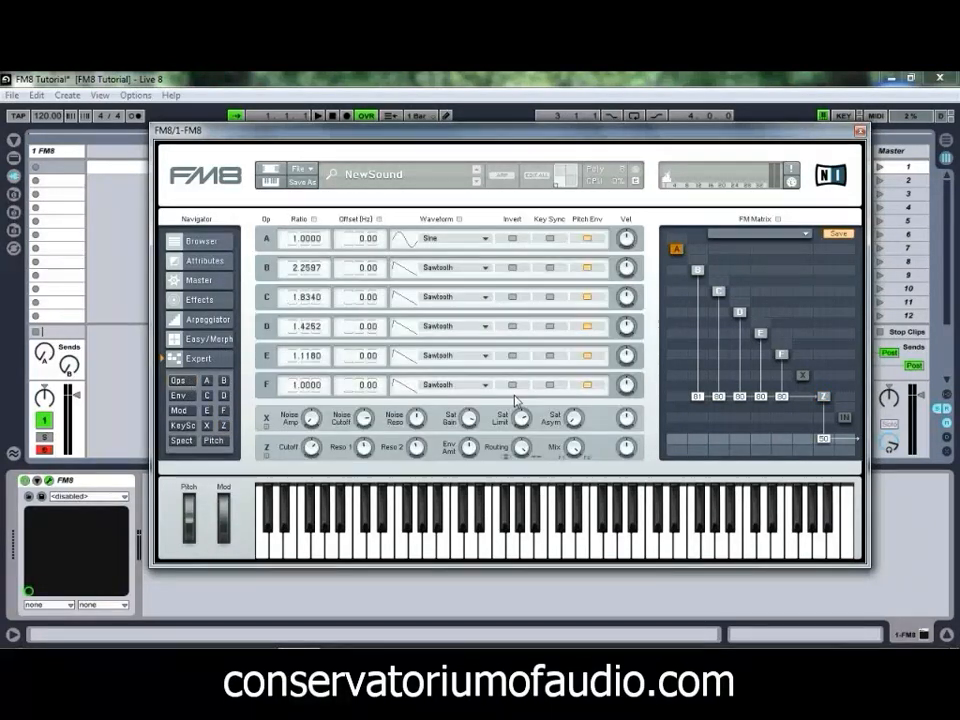
click(225, 426)
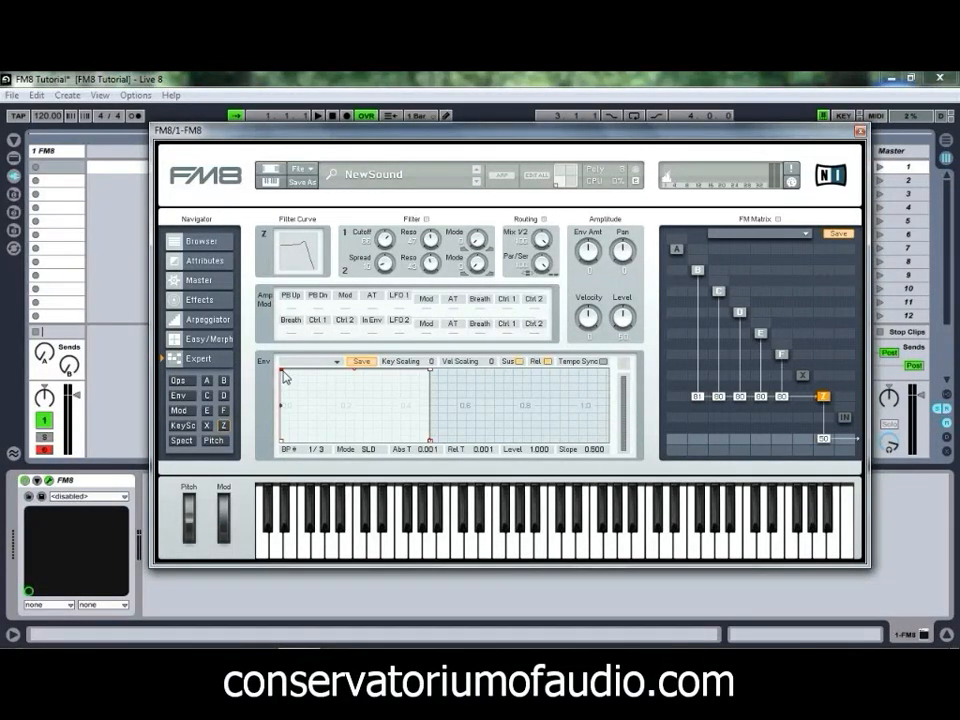
drag(281, 372, 285, 362)
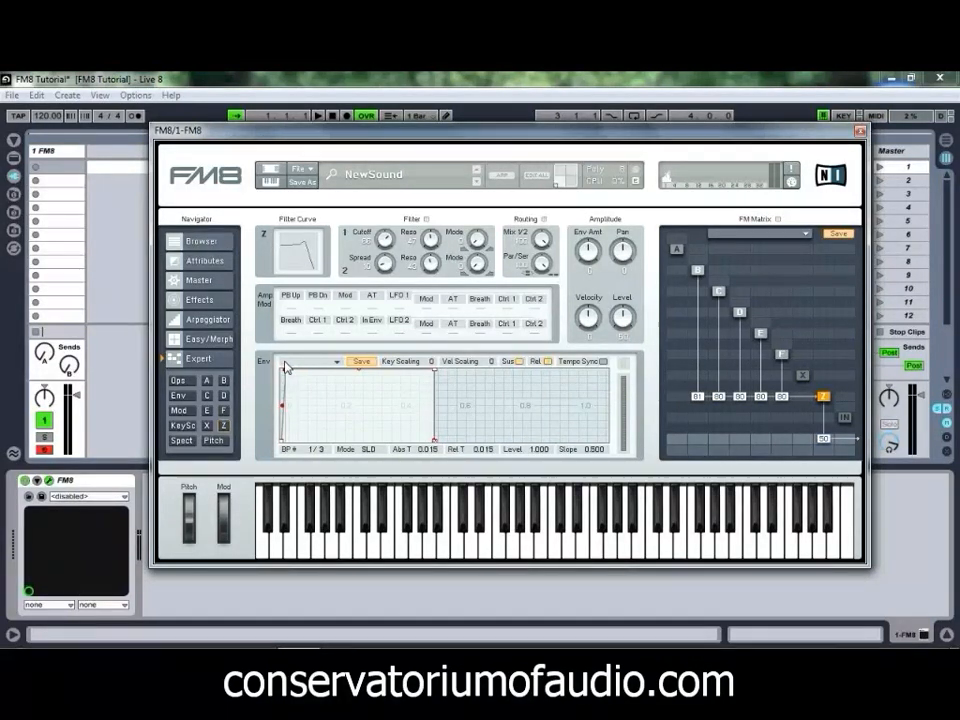
drag(434, 376, 444, 471)
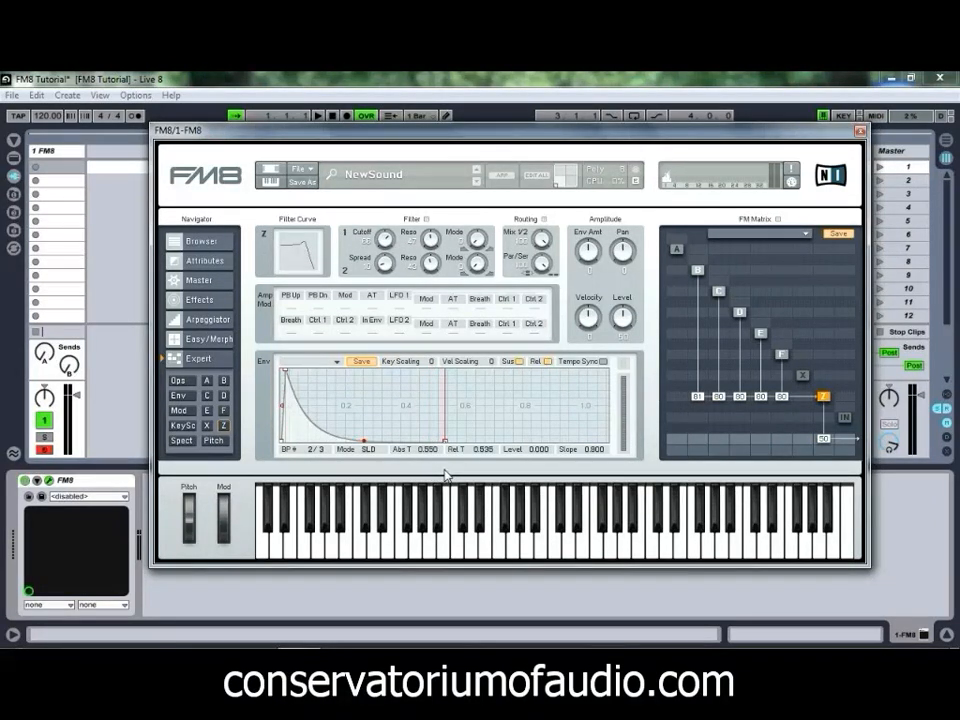
drag(366, 443, 367, 429)
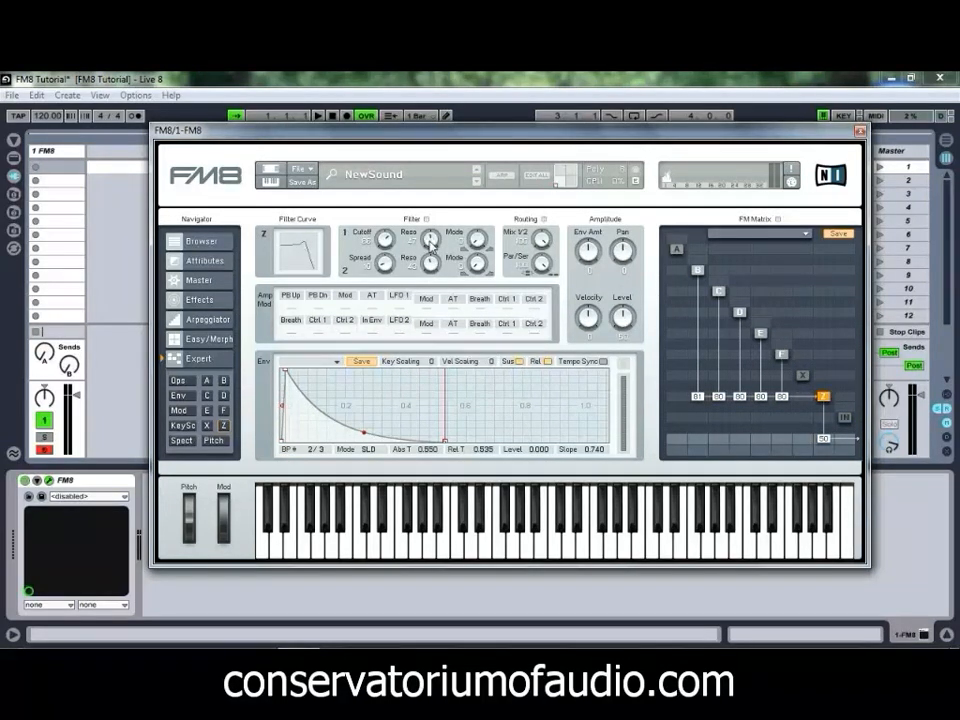
Set filter Z's envelope amount to 21, its output level to 71 and its velocity to 24.
drag(597, 265, 590, 254)
mouse_move(624, 317)
mouse_down()
mouse_move(624, 296)
mouse_move(625, 330)
mouse_up()
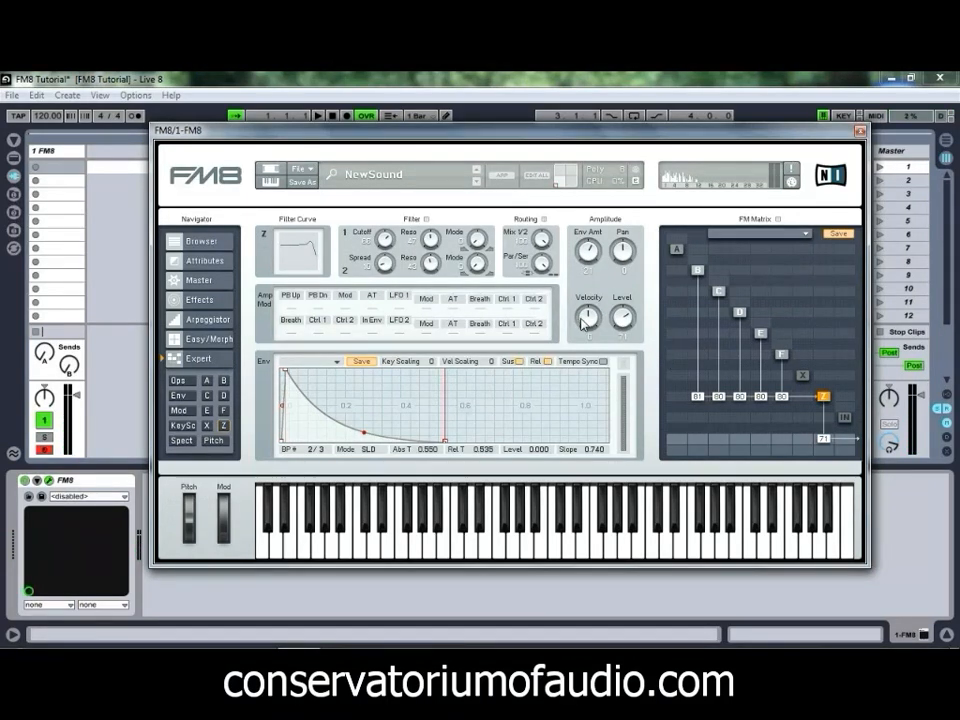
drag(582, 322, 590, 326)
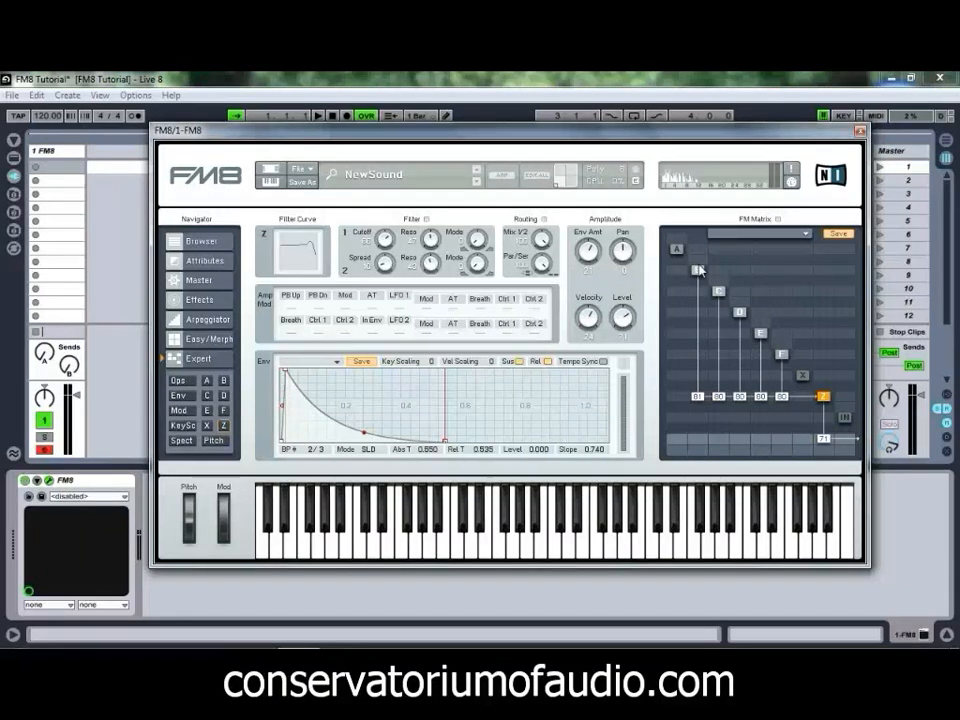
Add self-feedback of 20 to each of operators B, C, D, E and F in the FM matrix.
drag(699, 263, 702, 242)
drag(718, 284, 727, 268)
drag(739, 312, 766, 316)
drag(787, 341, 791, 338)
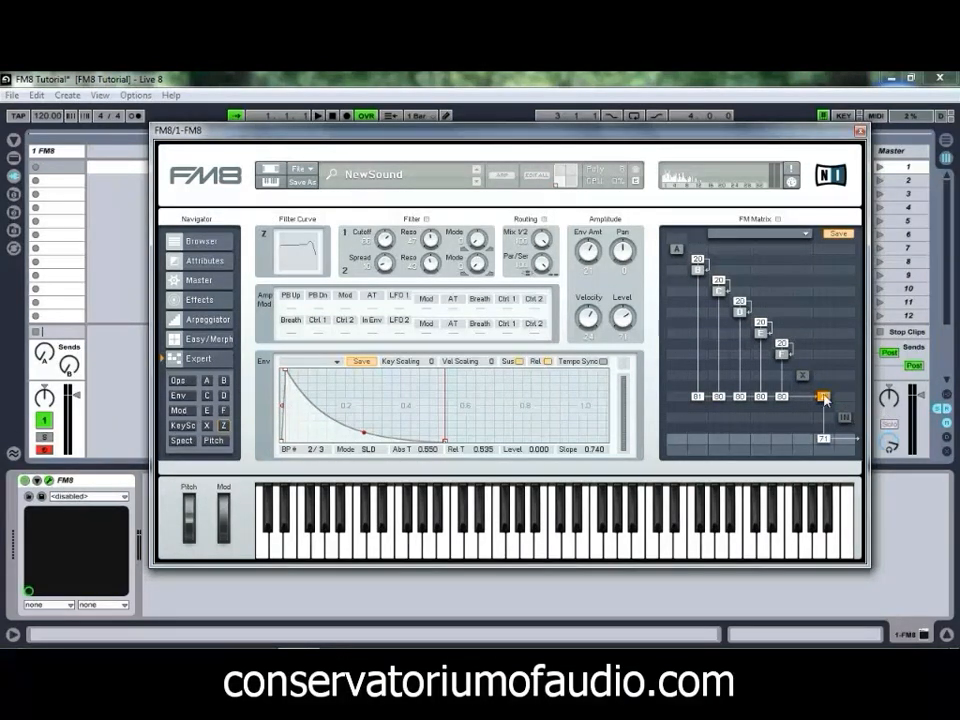
Feed Z into X at 80, output X at 54 and Z at 59, and reduce operator X's saturator gain.
right_click(804, 378)
drag(825, 377, 825, 326)
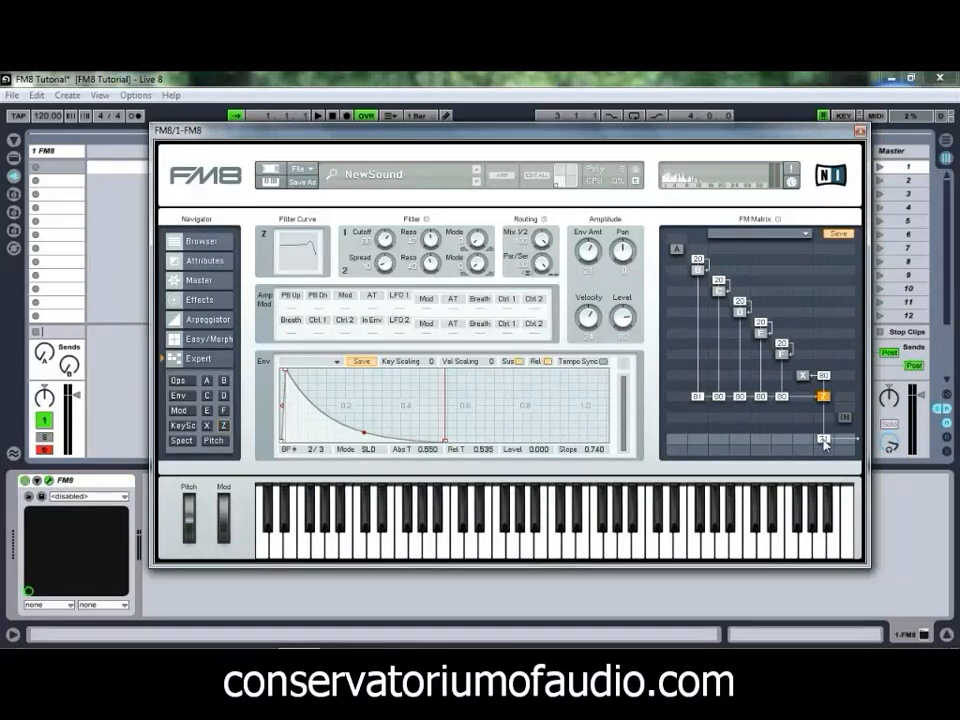
drag(826, 443, 810, 409)
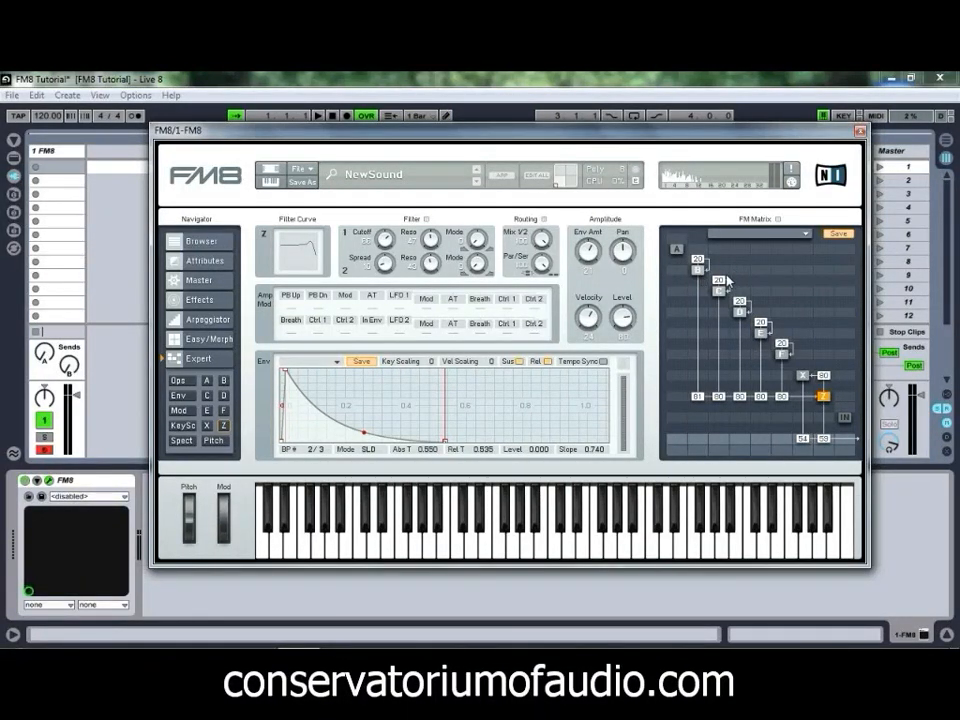
click(804, 377)
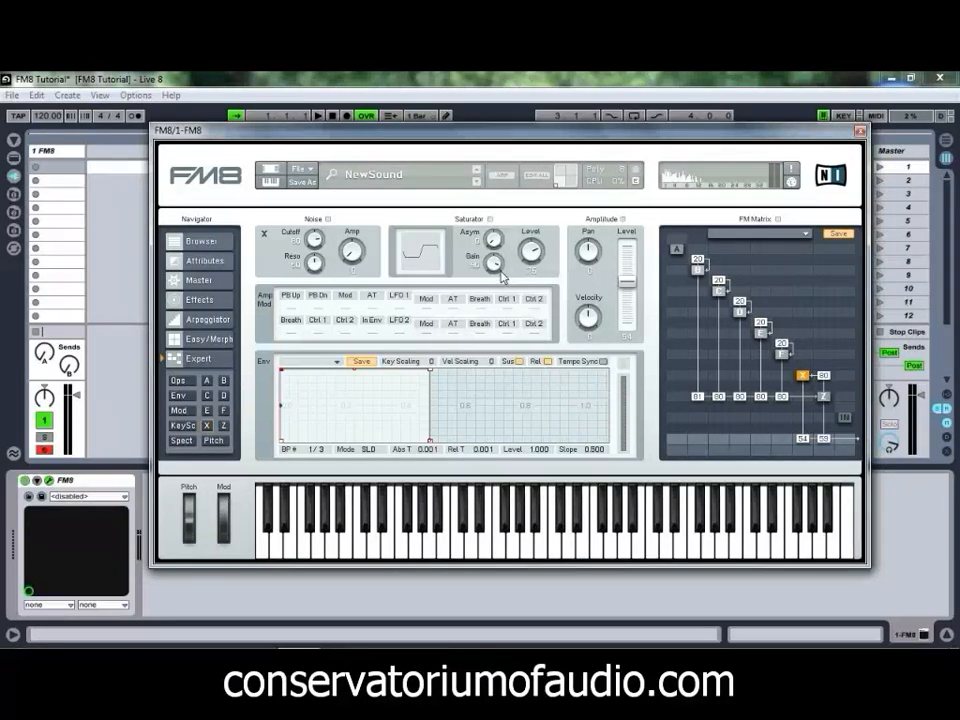
drag(495, 263, 497, 286)
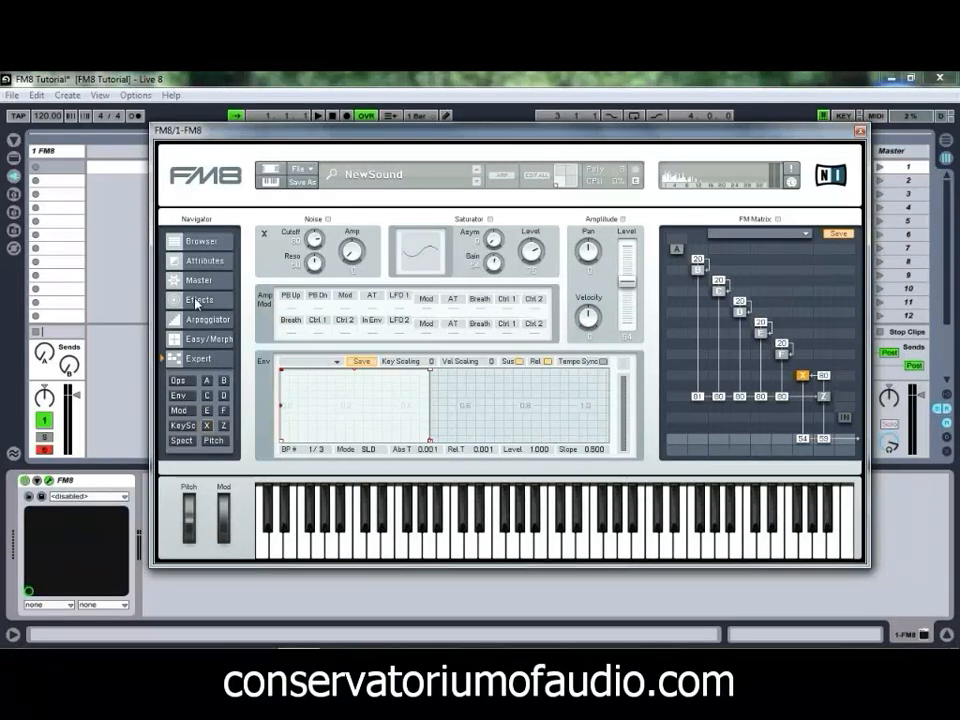
Set the master unison to 2 voices with detune 62, and raise the analog quality to 34.
click(197, 302)
click(198, 280)
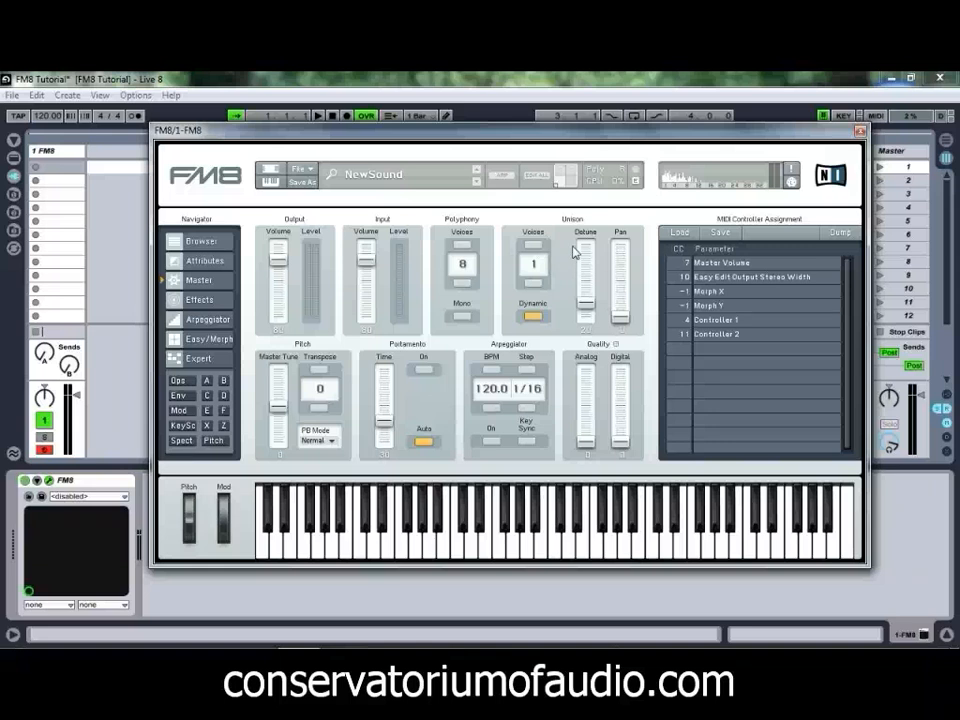
click(533, 245)
drag(585, 305, 584, 282)
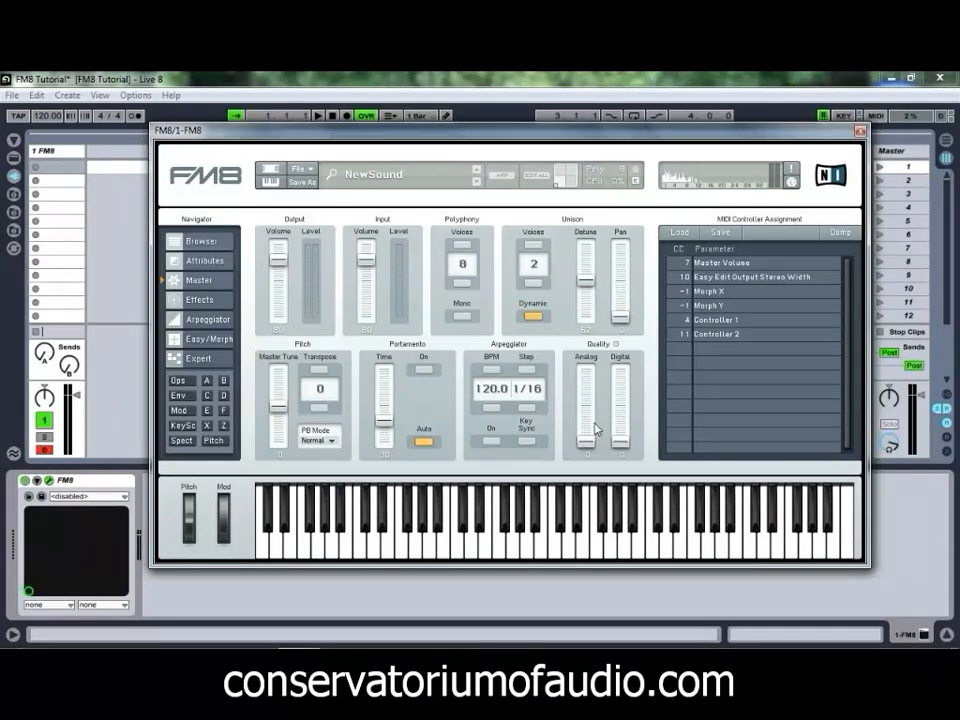
drag(587, 444, 590, 422)
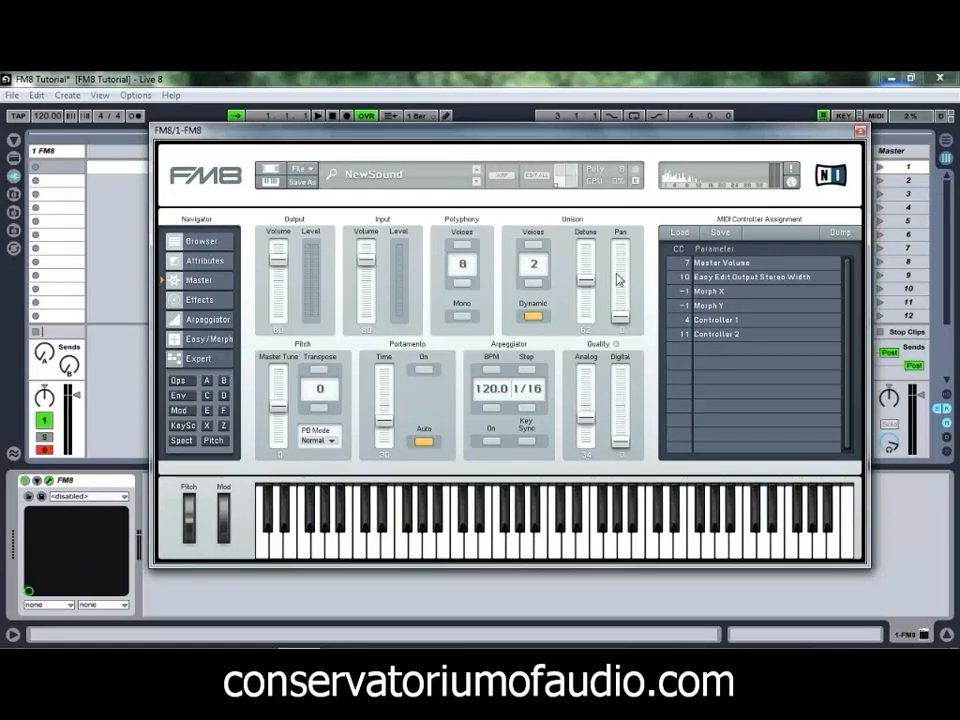
Enable the Chorus/Delay effect with Lo Cut at 34, Hi Cut slightly reduced and Dry/Wet at 58.
click(203, 303)
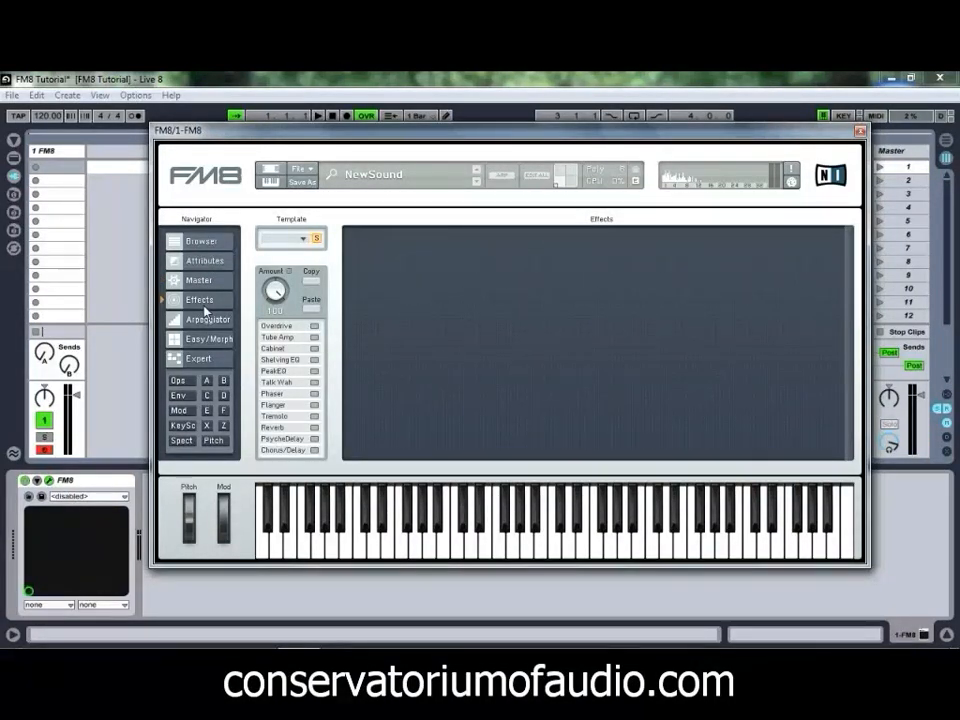
click(314, 451)
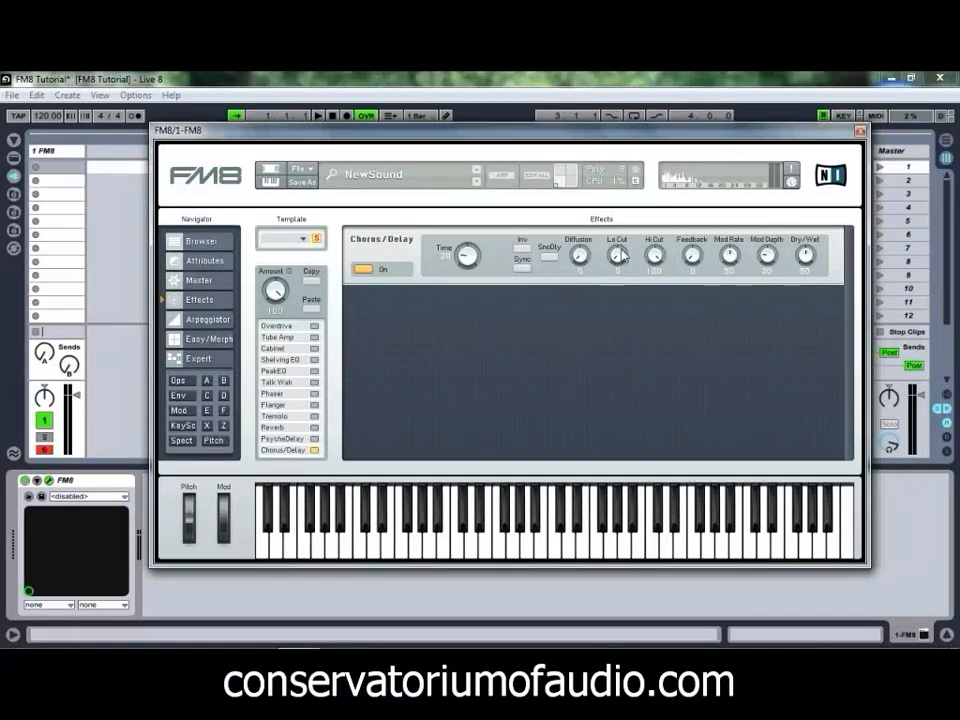
mouse_move(616, 254)
mouse_down()
mouse_move(622, 234)
mouse_move(618, 246)
mouse_up()
drag(653, 255, 652, 258)
drag(807, 257, 807, 251)
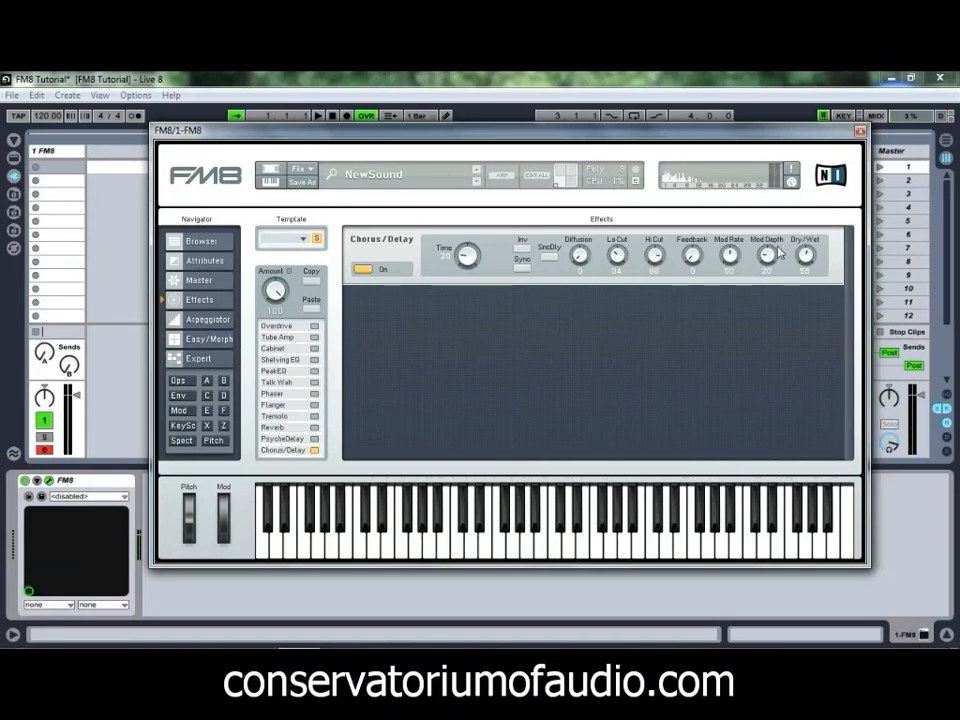
Reduce the master polyphony to 1 voice and enable Mono.
click(211, 364)
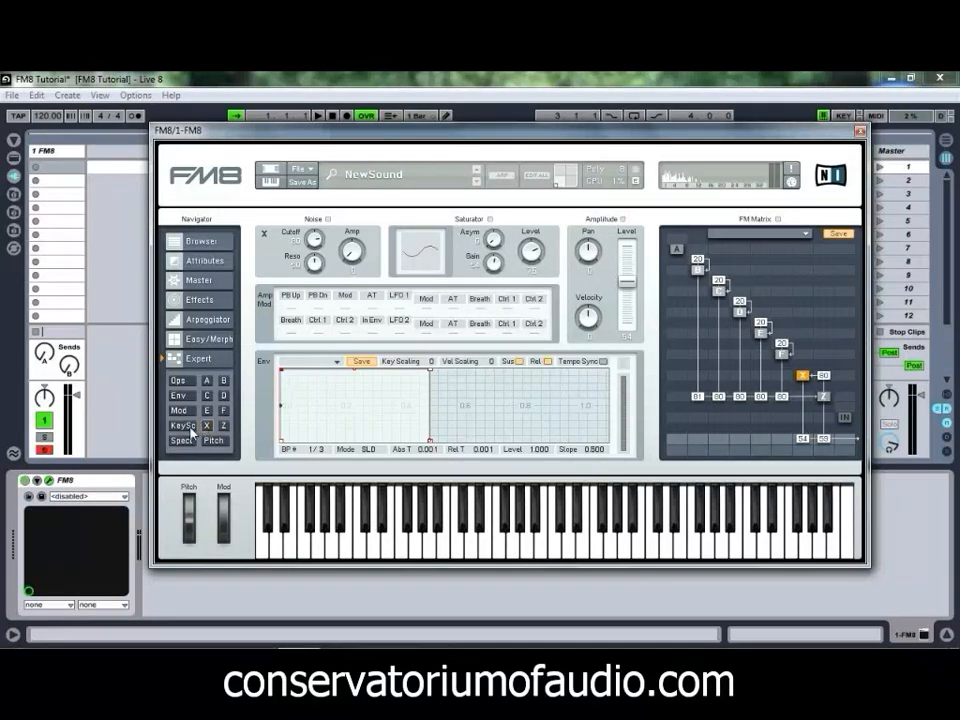
click(179, 381)
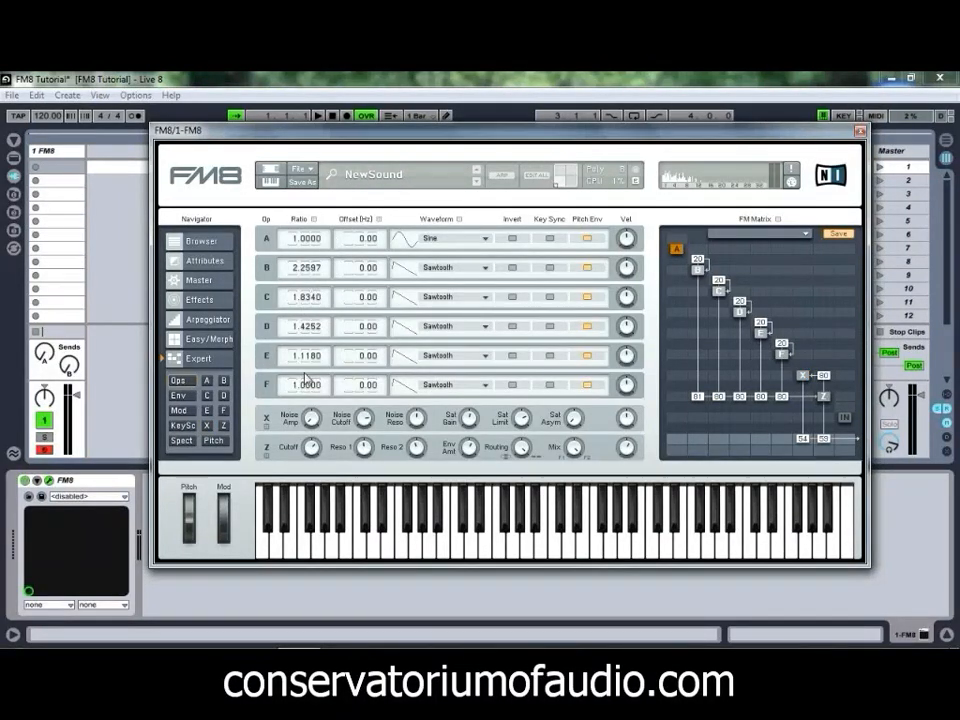
click(200, 284)
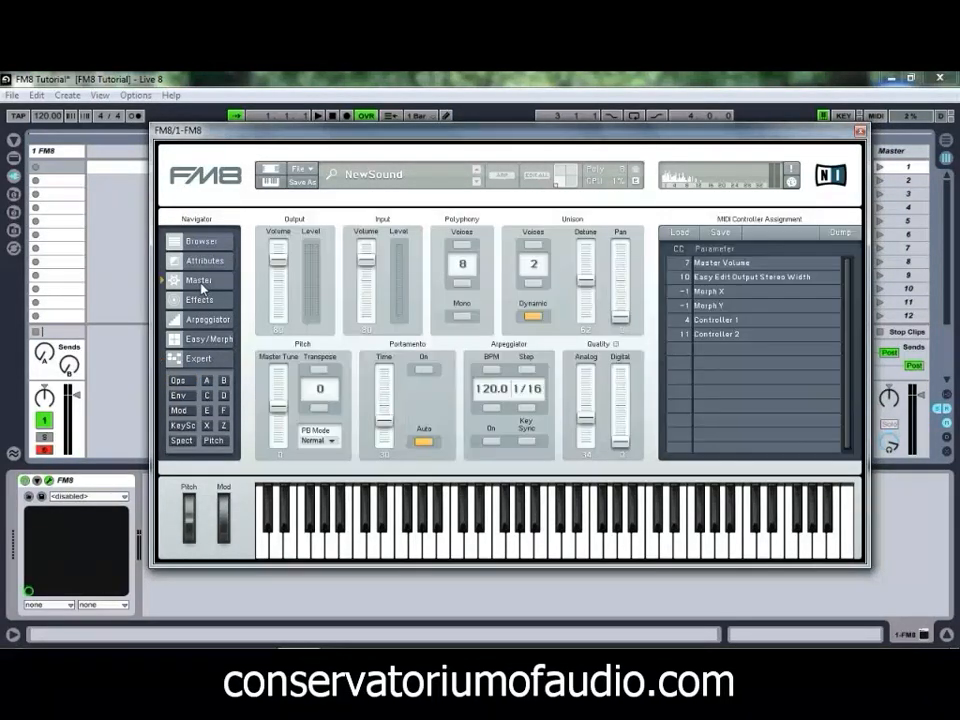
click(463, 286)
click(463, 286)
click(463, 285)
click(463, 285)
click(463, 285)
click(463, 285)
click(463, 285)
click(462, 316)
Turn on portamento and set its time to 68.
click(424, 369)
drag(387, 425, 389, 421)
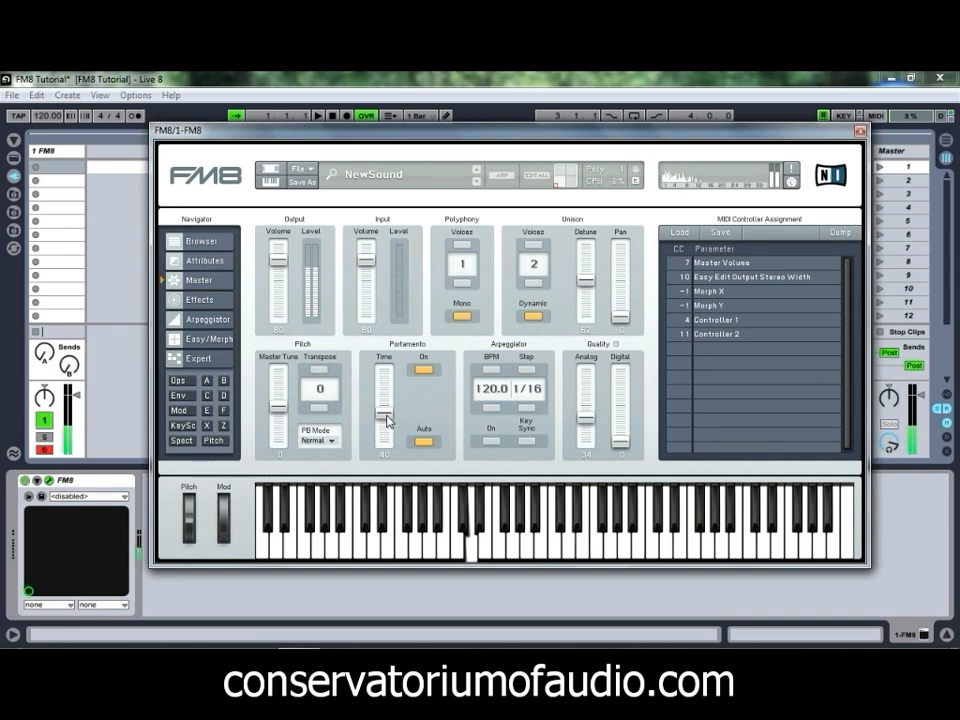
drag(388, 421, 388, 402)
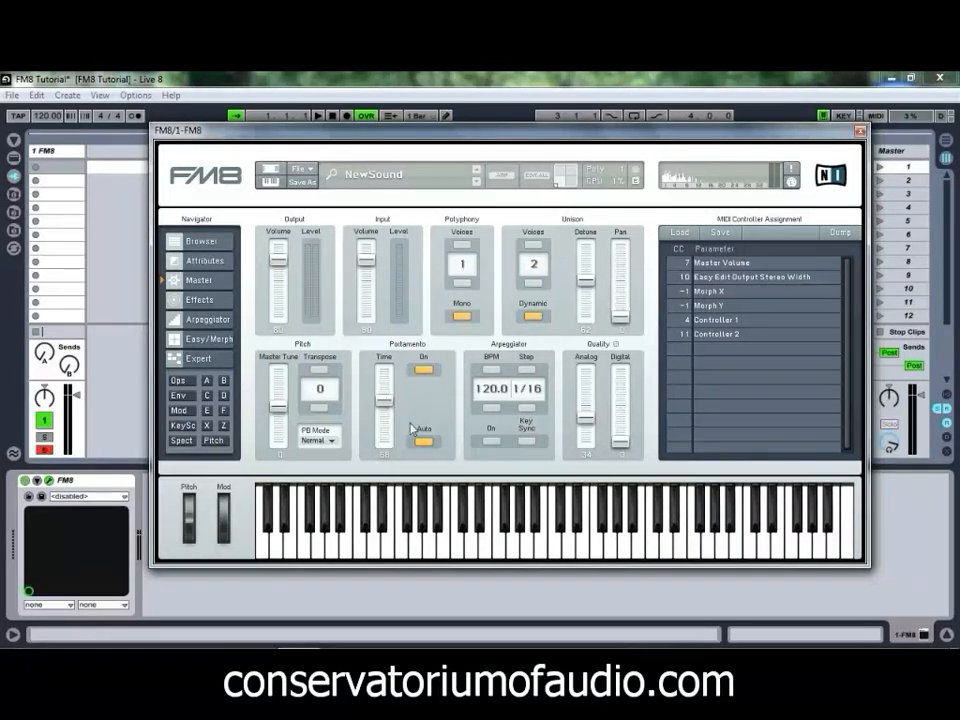
Return to the operator overview and remove operator F's output routing from the new sound.
click(212, 359)
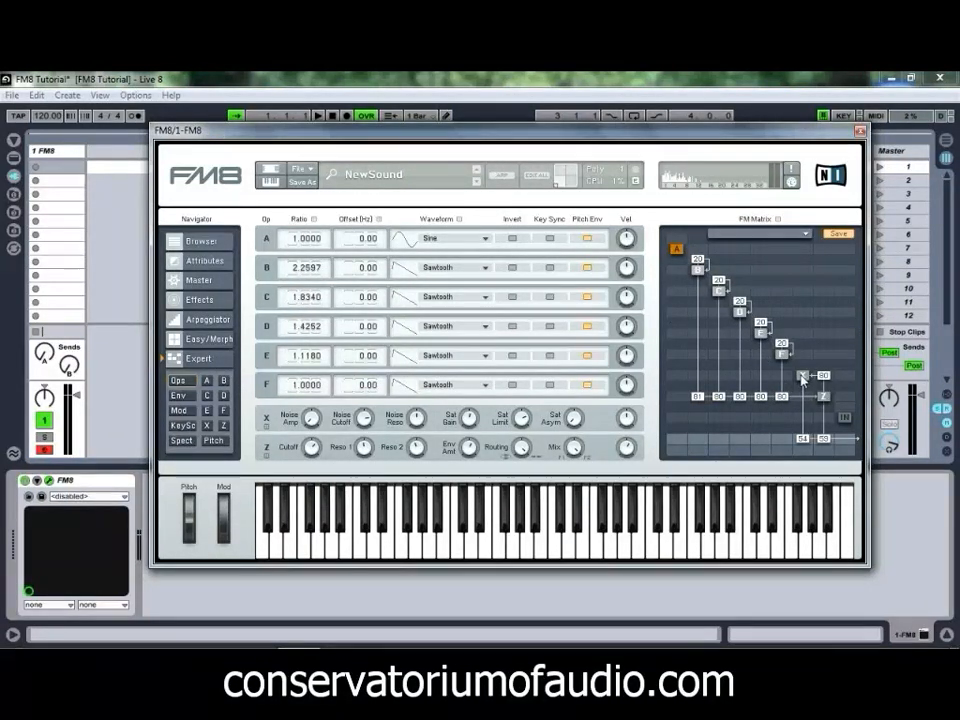
click(802, 377)
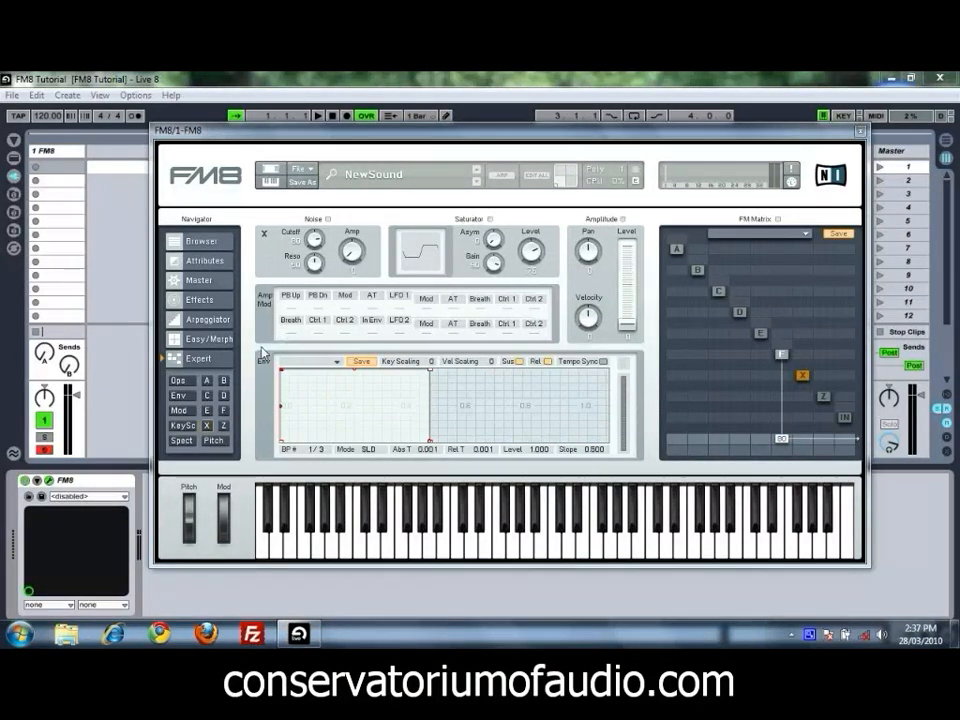
click(187, 384)
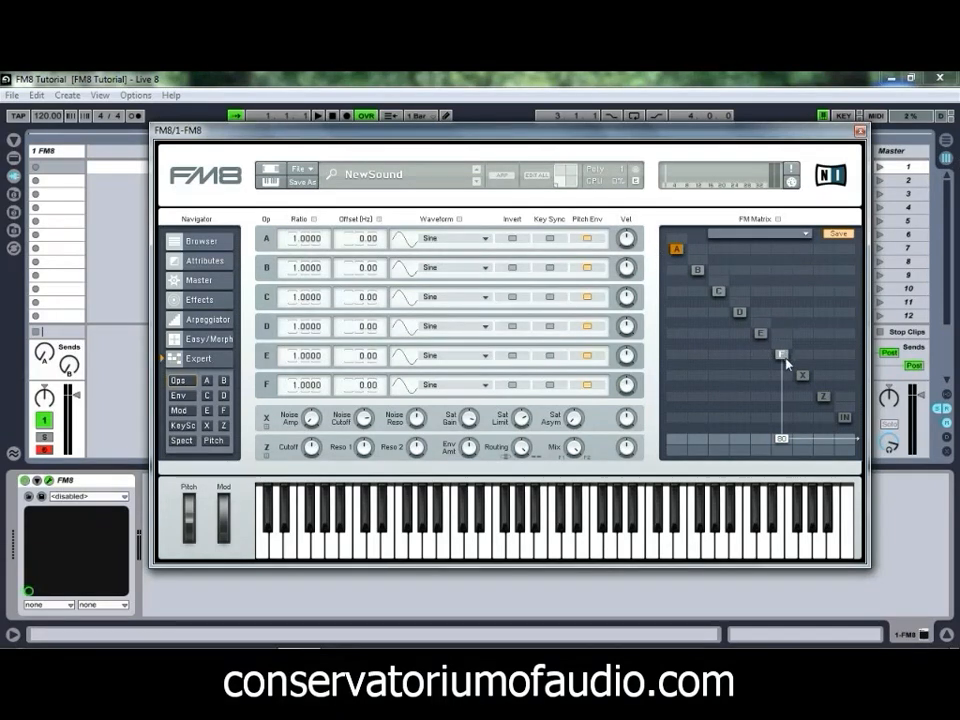
drag(782, 441, 793, 579)
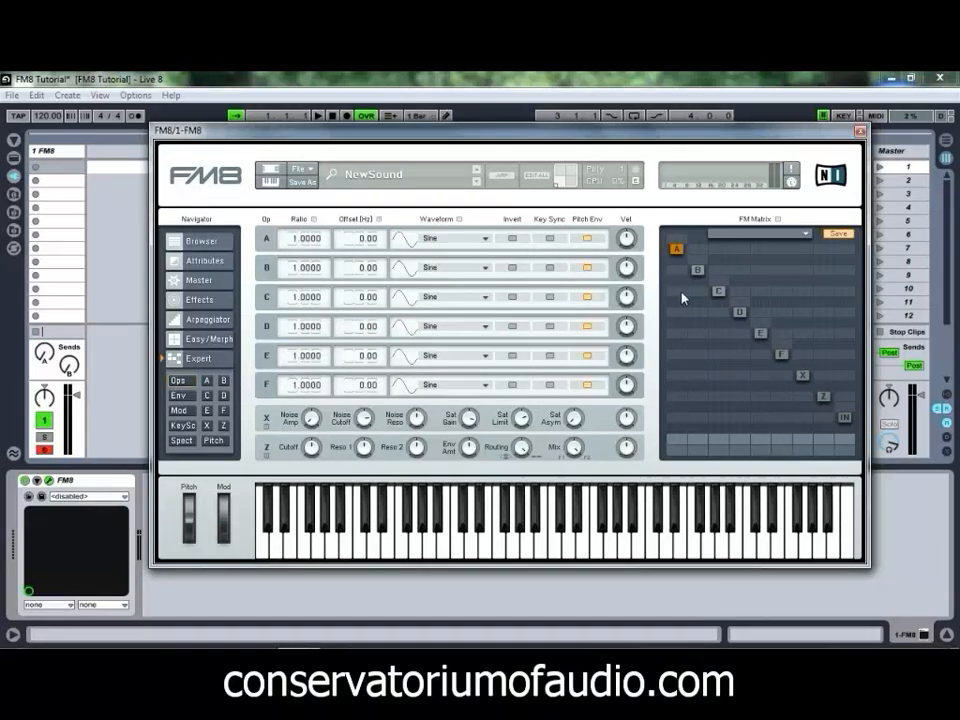
Set operator A's waveform to Parabol and send the operator to the output at 82.
click(676, 249)
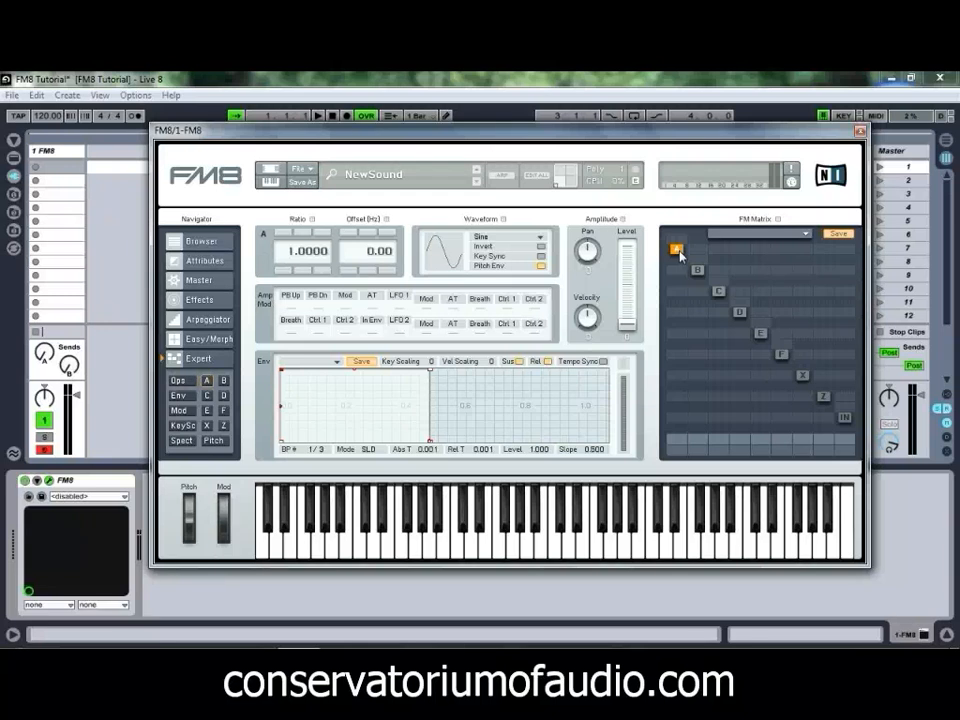
click(500, 240)
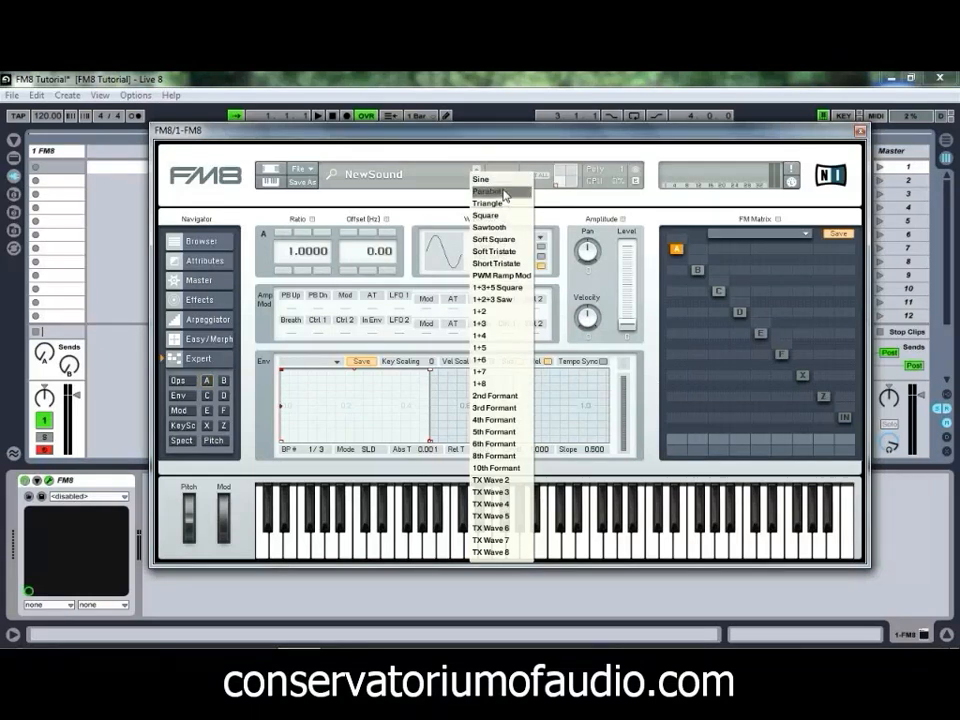
click(503, 194)
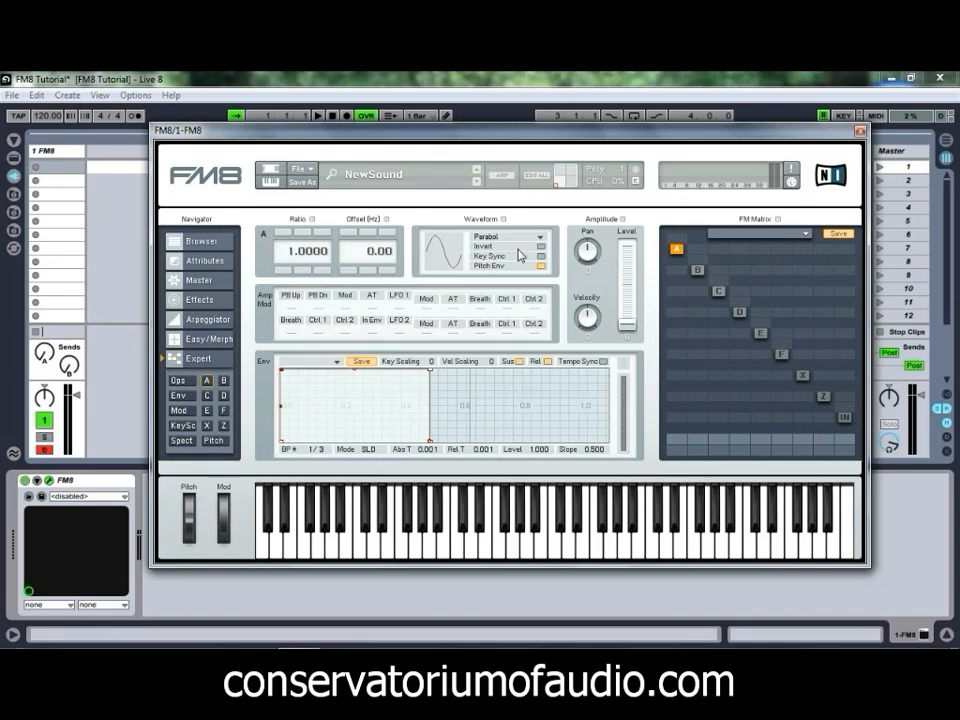
drag(670, 440, 681, 386)
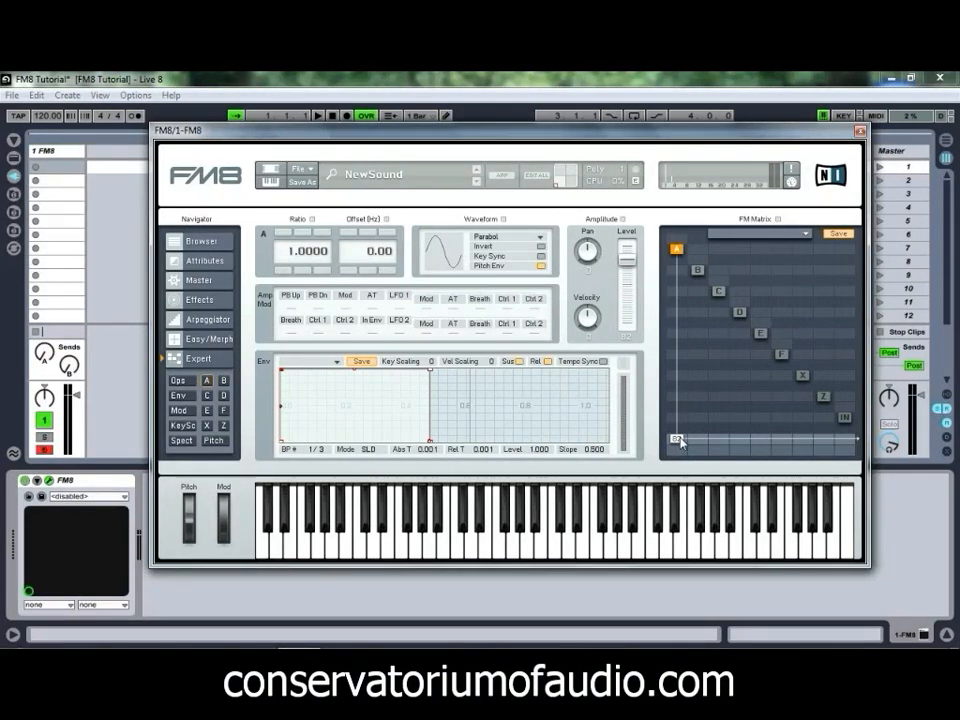
Audition operator A with a few notes in a lower keyboard octave and raise its output level to 100.
key(a)
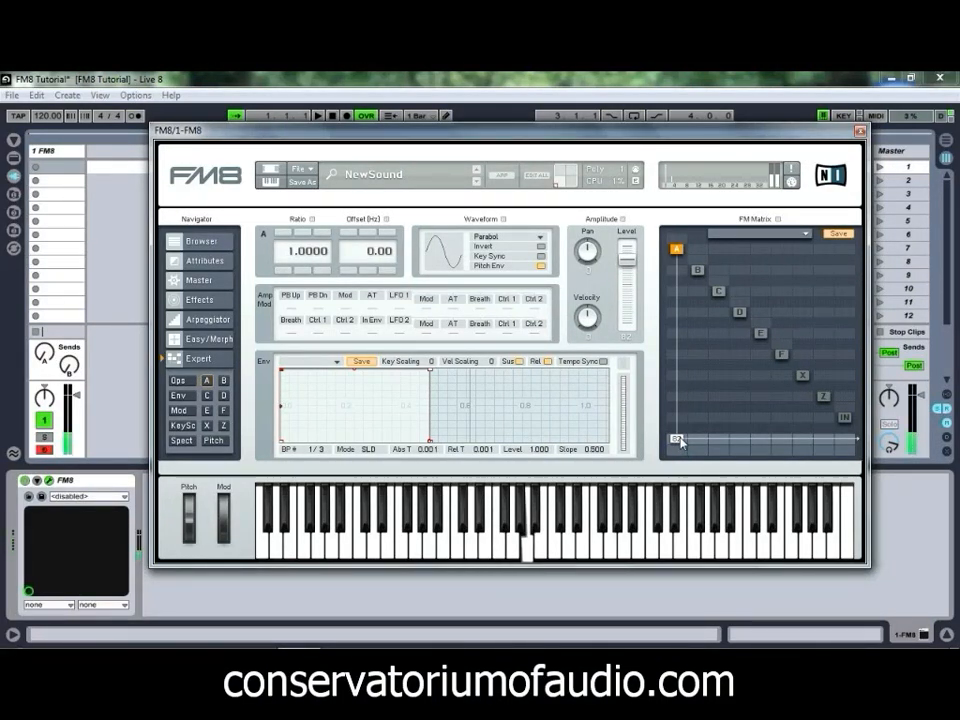
key(z)
key(h)
key(g)
key(f)
key(d)
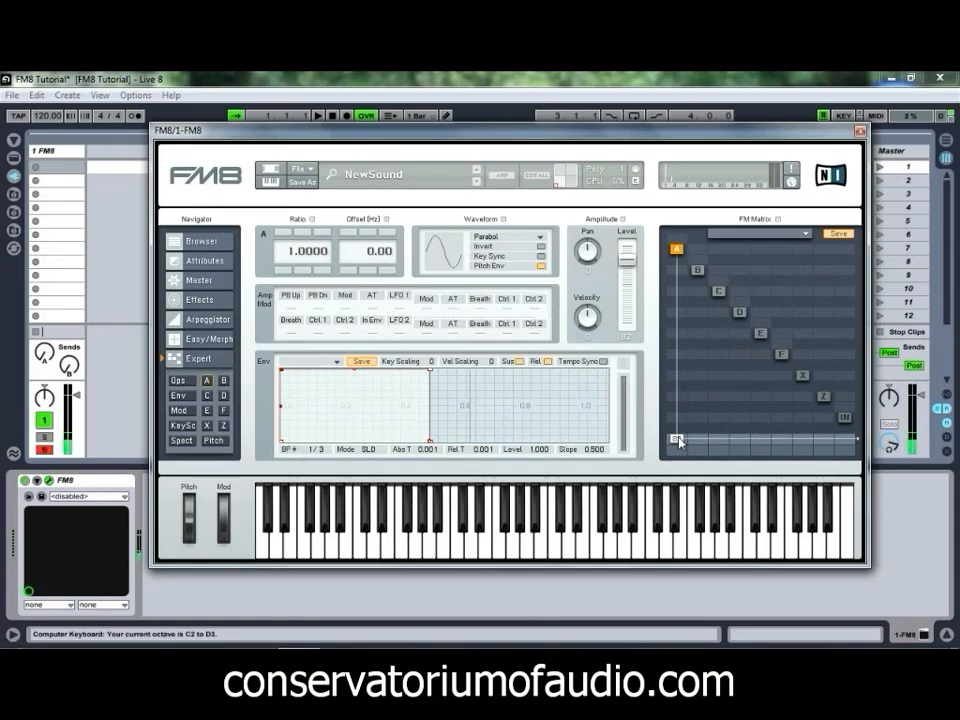
drag(626, 259, 627, 234)
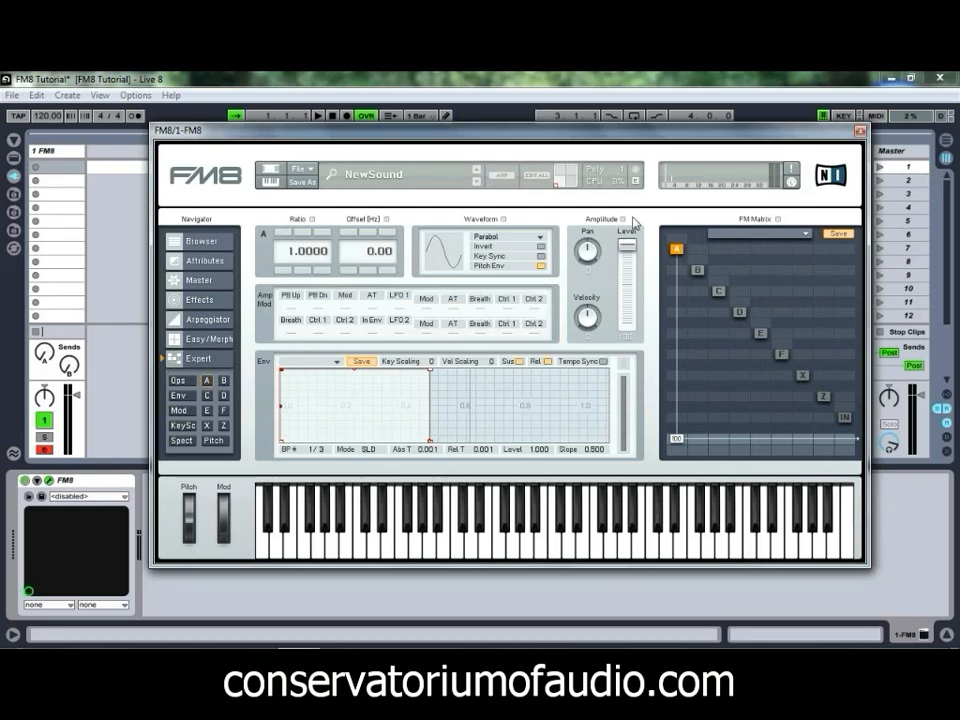
Audition operator A with a few notes, and set operator B's waveform to Short Tristate.
key(d)
key(g)
key(h)
click(697, 270)
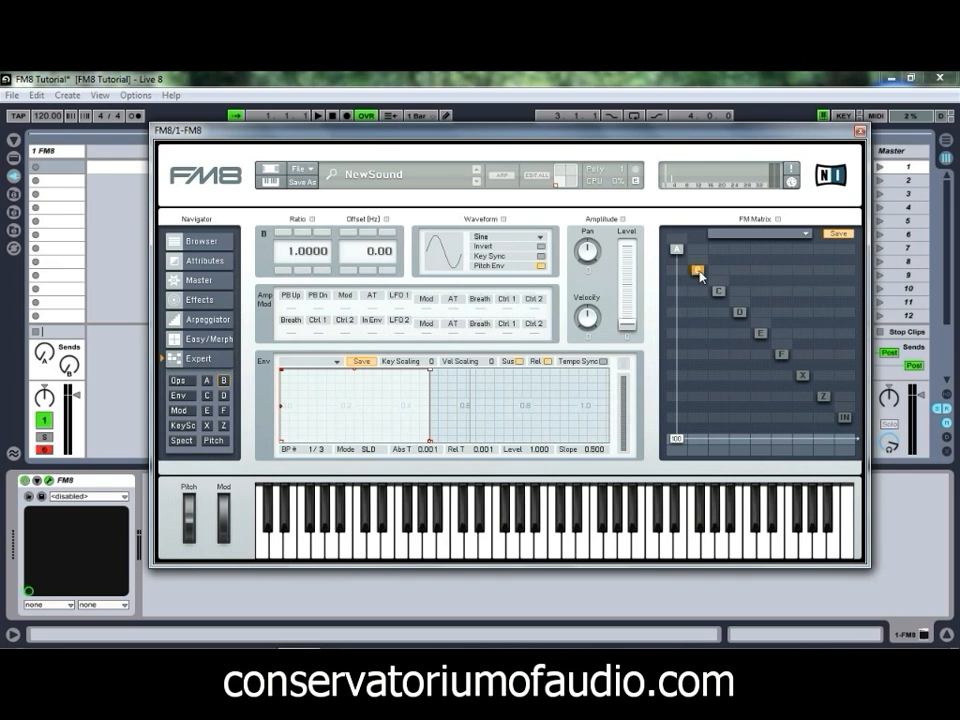
click(538, 237)
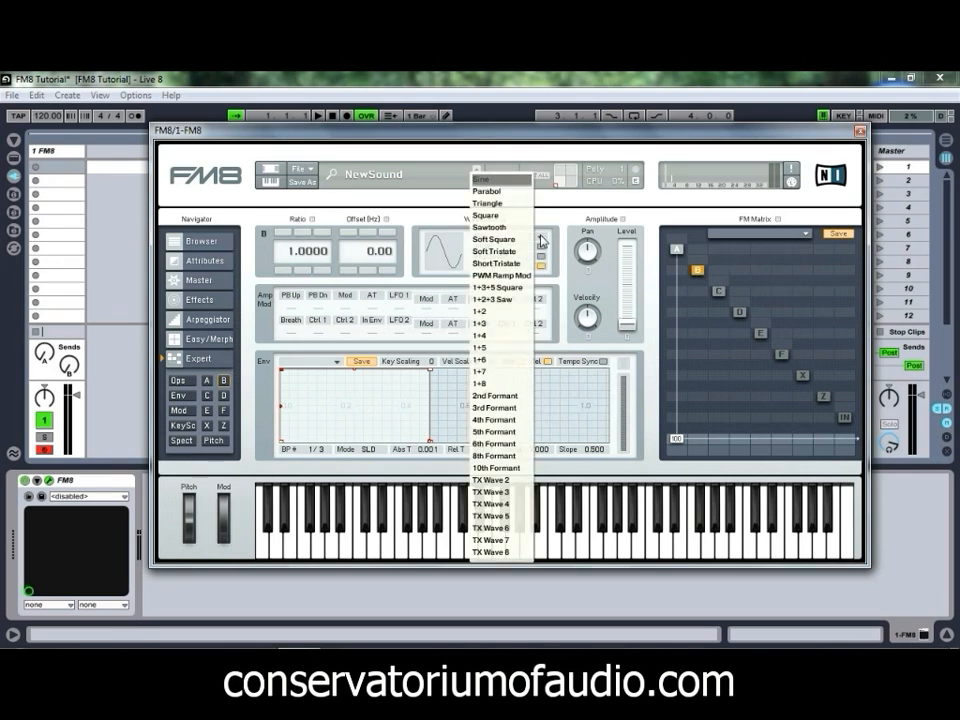
click(498, 264)
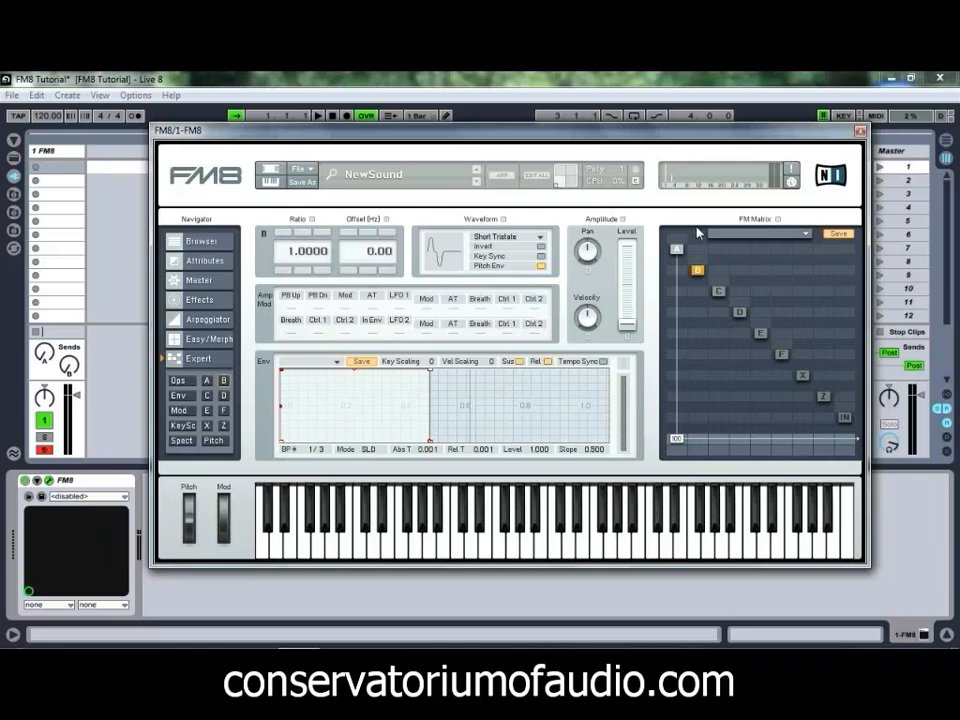
Modulate operator A from B at 1 with A's feedback at 30, and change B's waveform to Soft Square.
drag(700, 249, 699, 247)
mouse_move(681, 239)
mouse_down()
mouse_move(685, 222)
mouse_move(681, 238)
mouse_up()
click(498, 238)
click(498, 240)
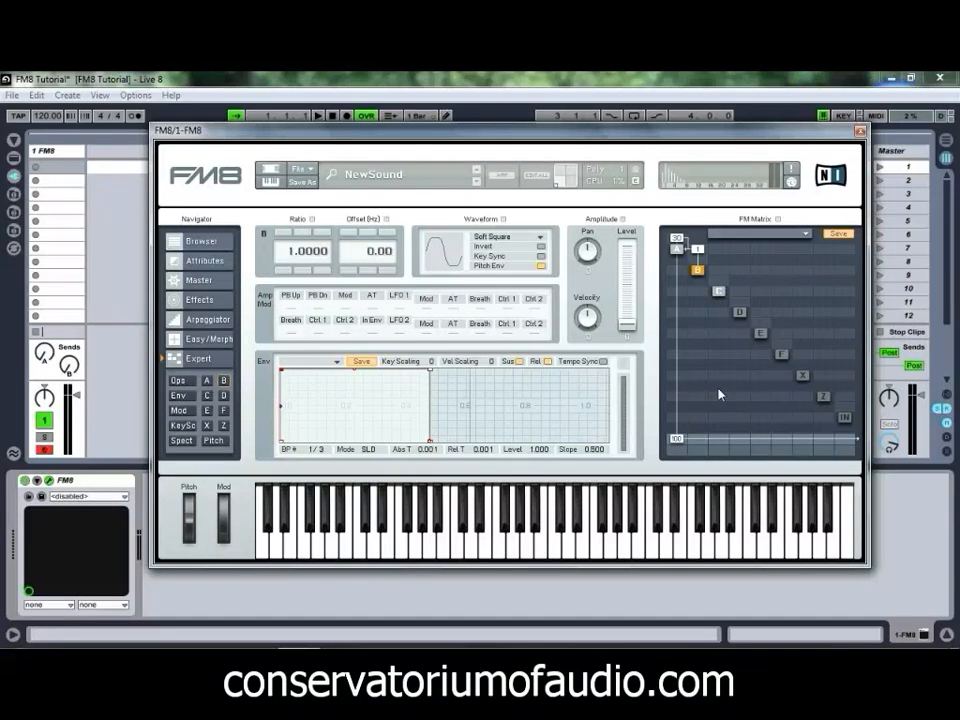
Route operators B and C into filter Z with B at 75, and give B feedback of 25 and C feedback of 26.
mouse_move(719, 400)
mouse_down()
mouse_move(724, 317)
mouse_move(720, 397)
mouse_up()
drag(701, 399, 707, 349)
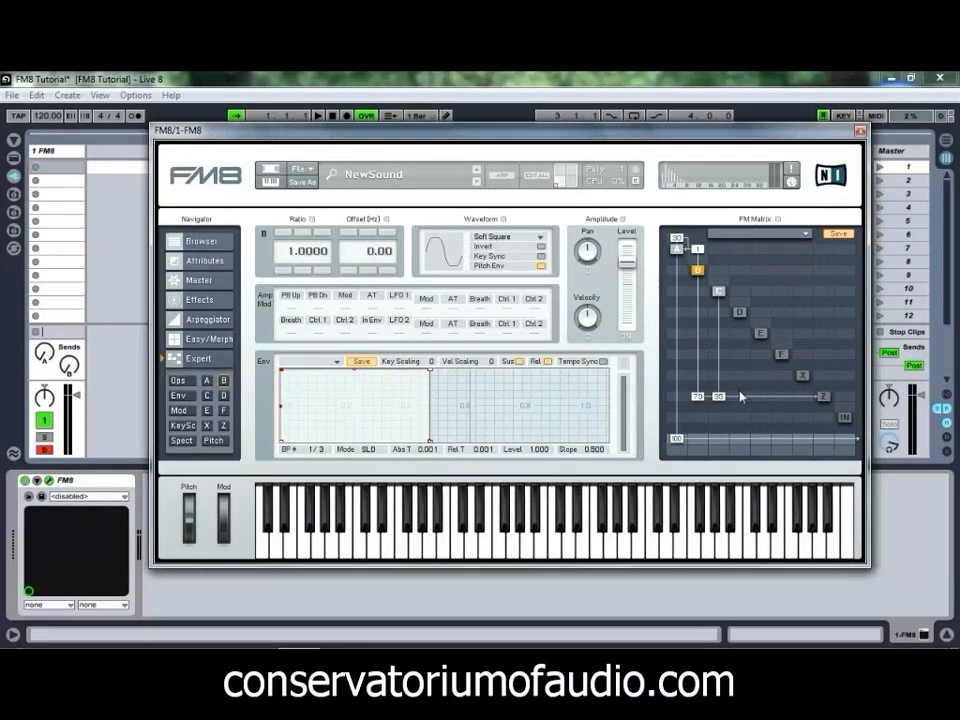
drag(698, 394, 698, 398)
drag(699, 264, 701, 259)
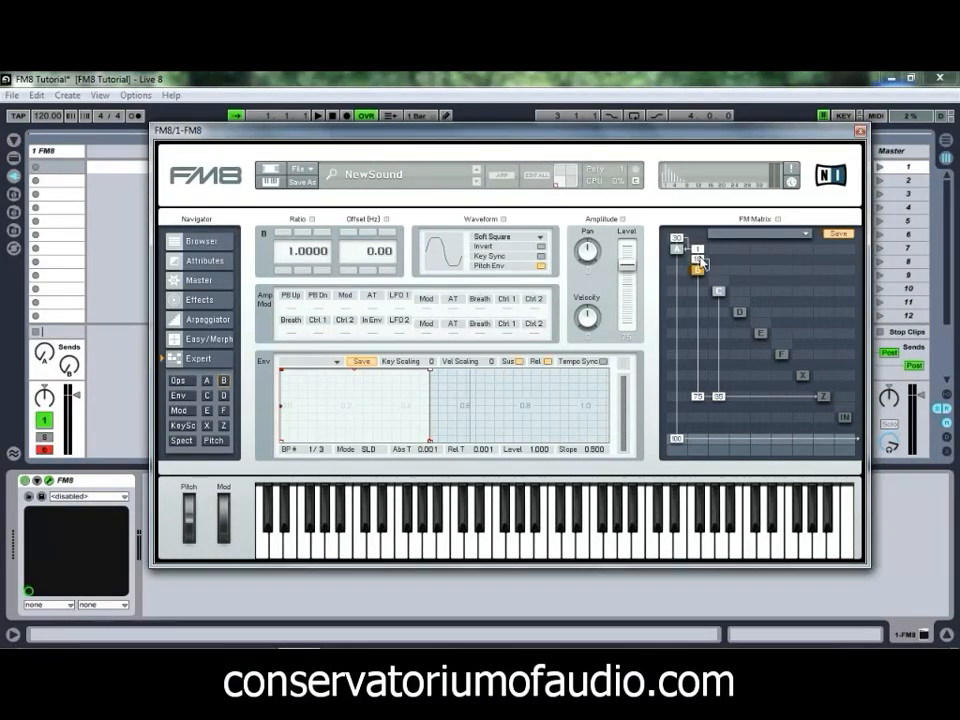
drag(700, 256, 720, 278)
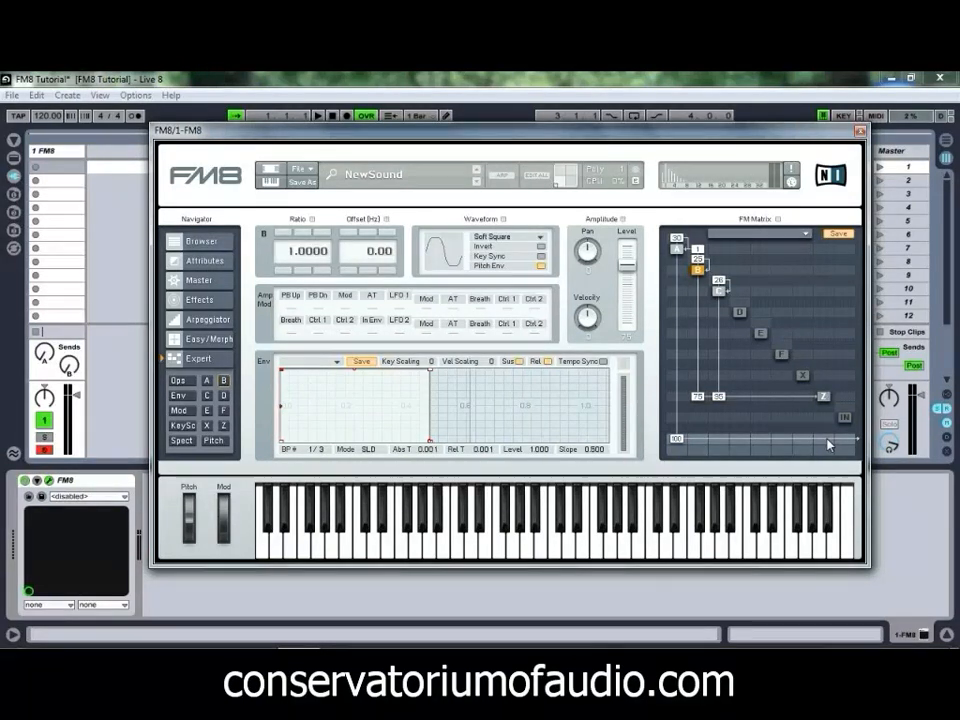
Send filter Z to the output at 50, and set its first filter to cutoff 45 and resonance 72.
drag(824, 444, 829, 413)
drag(824, 443, 824, 445)
click(223, 425)
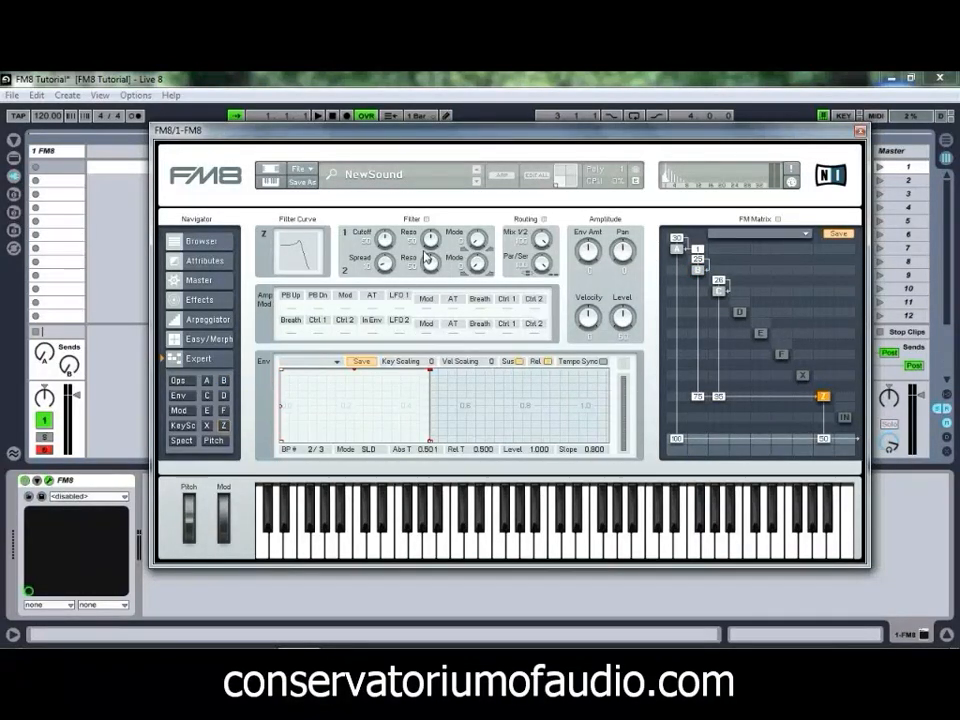
drag(381, 238, 386, 244)
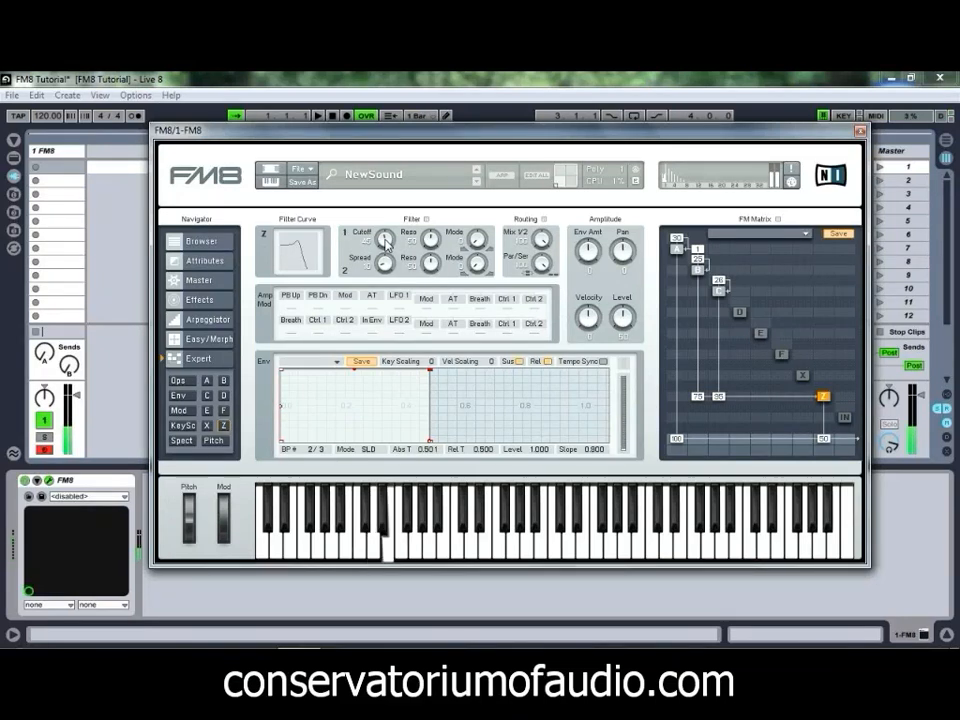
drag(428, 240, 433, 246)
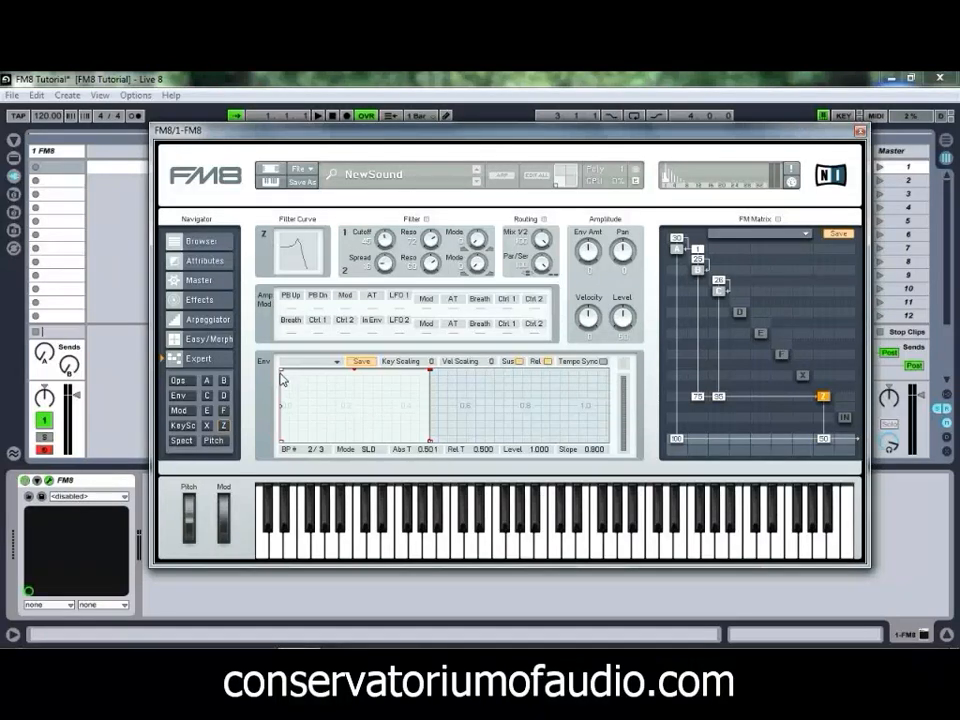
Shape filter Z's envelope with its first breakpoint at 0.048, level 0.653, and the second at 0.168, level 0.296.
drag(285, 379, 305, 398)
drag(299, 397, 295, 395)
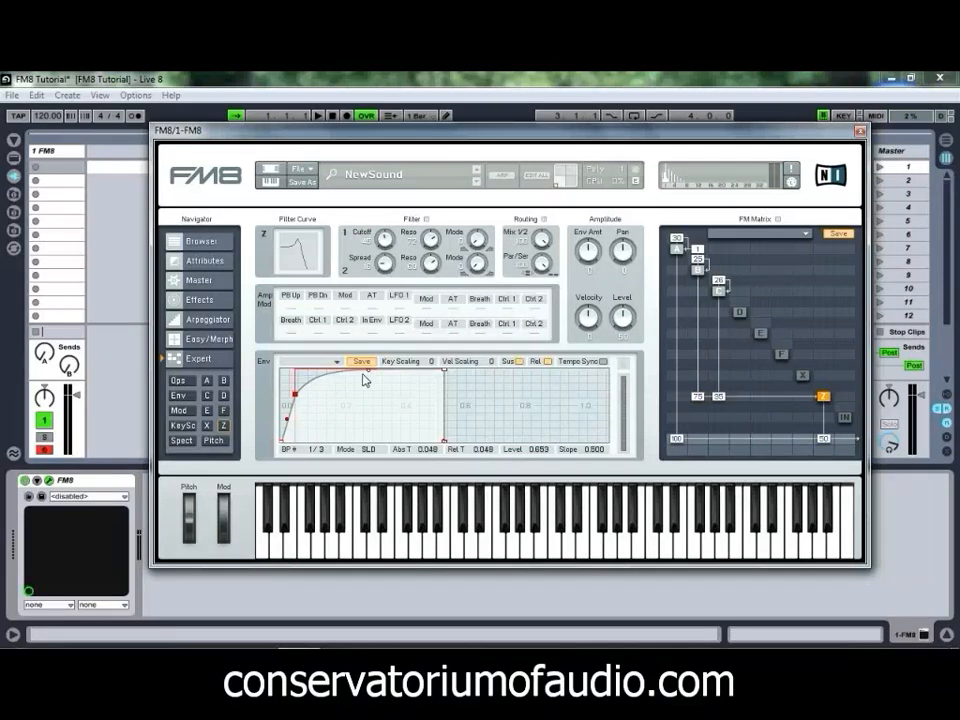
click(445, 372)
drag(445, 372, 333, 427)
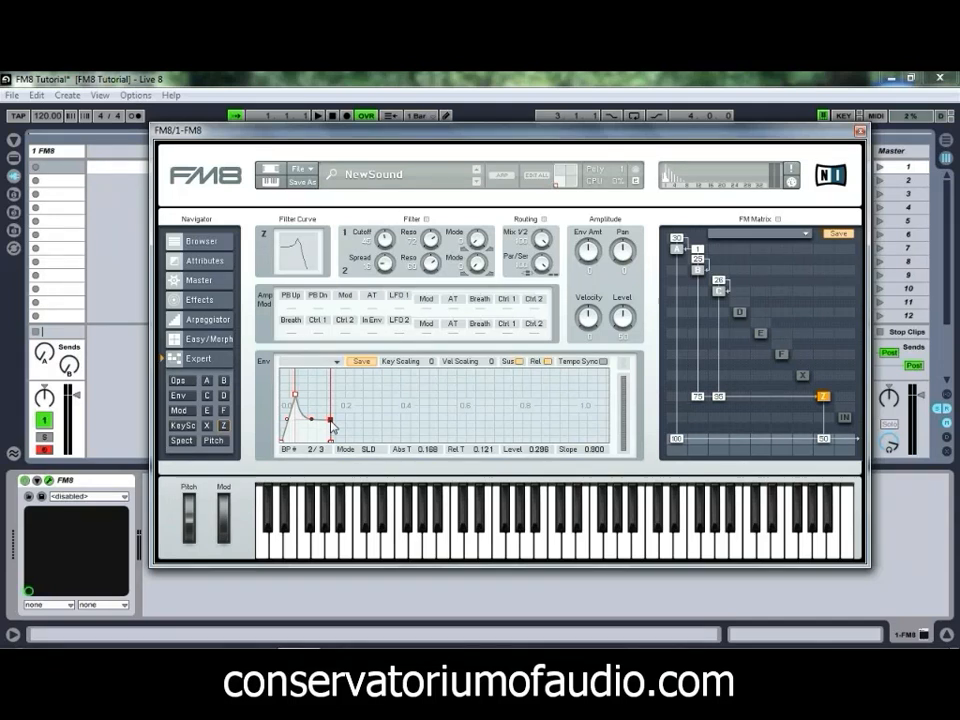
Move the second breakpoint of filter Z's envelope out to an absolute time of 0.383.
double_click(359, 420)
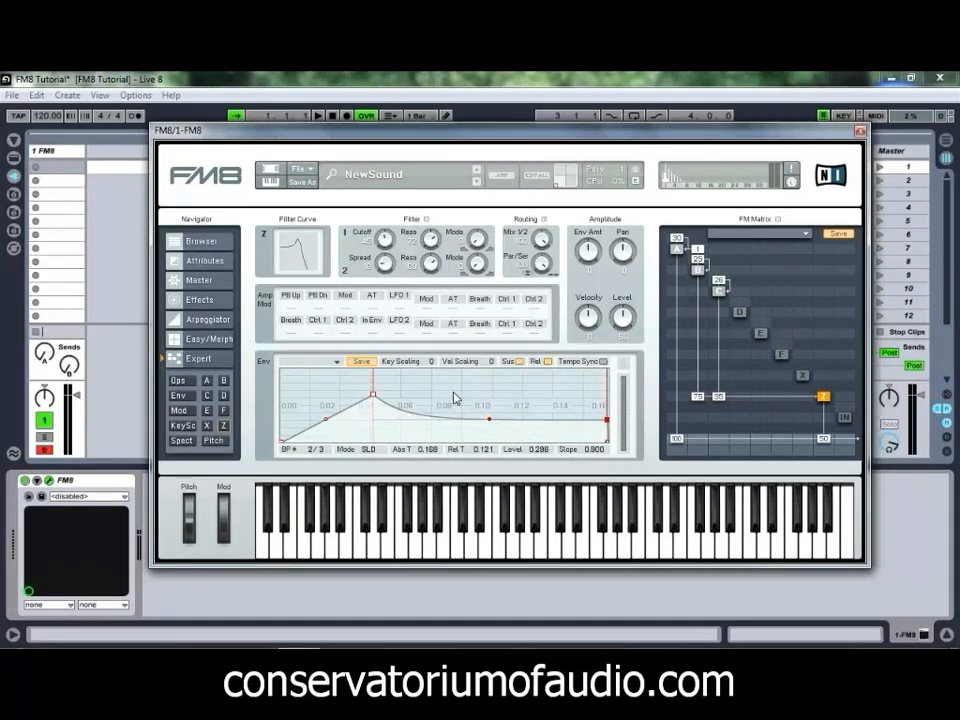
mouse_move(459, 404)
mouse_down()
mouse_move(459, 419)
mouse_move(391, 445)
mouse_move(369, 431)
mouse_move(343, 383)
mouse_move(348, 453)
mouse_move(290, 482)
mouse_up()
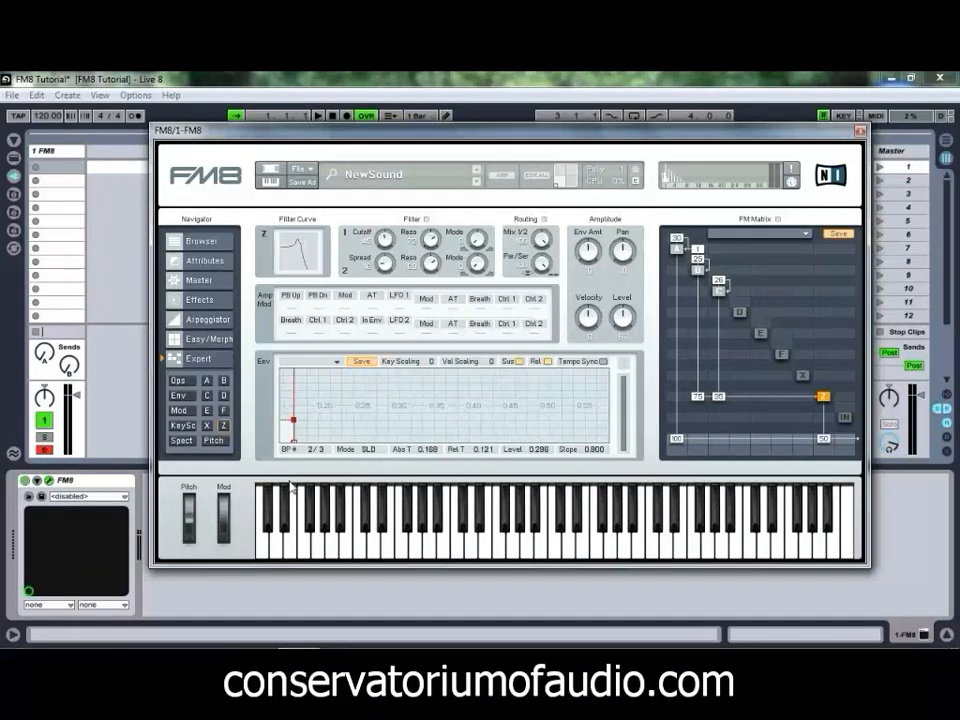
drag(346, 416, 563, 397)
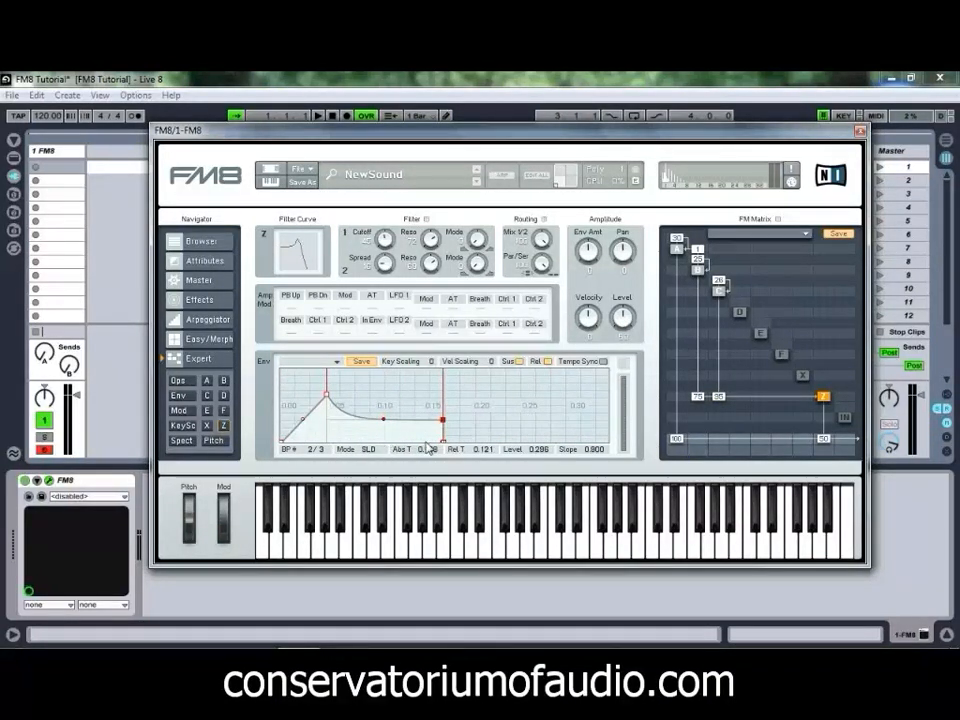
mouse_move(445, 444)
mouse_down()
mouse_move(418, 406)
mouse_move(398, 477)
mouse_move(381, 427)
mouse_move(423, 367)
mouse_move(424, 325)
mouse_move(439, 464)
mouse_up()
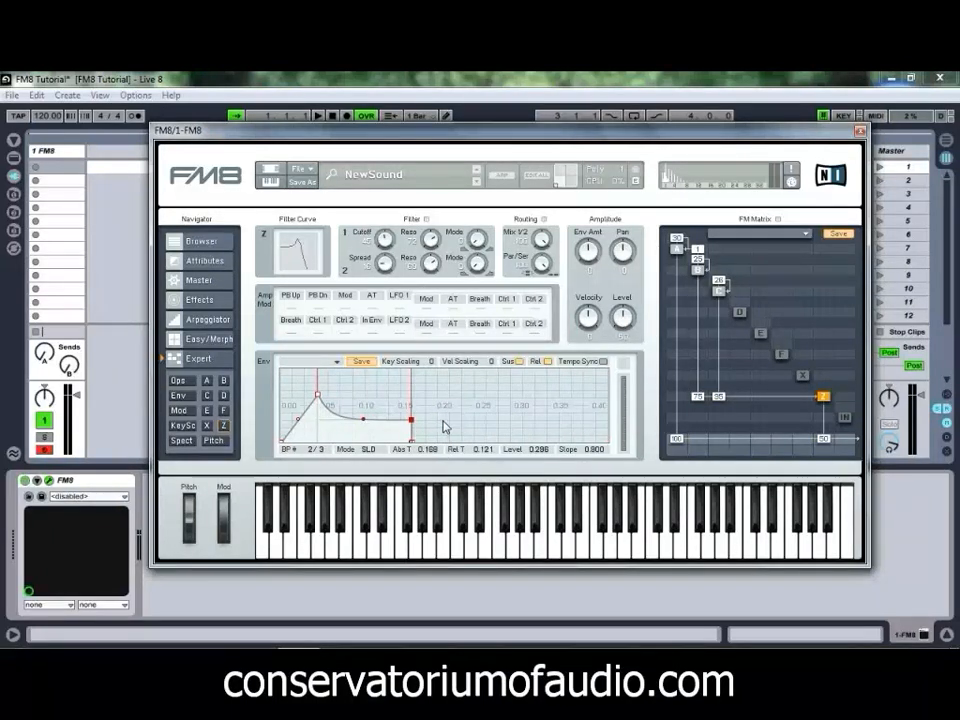
right_click(442, 420)
right_click(442, 420)
drag(472, 413, 484, 472)
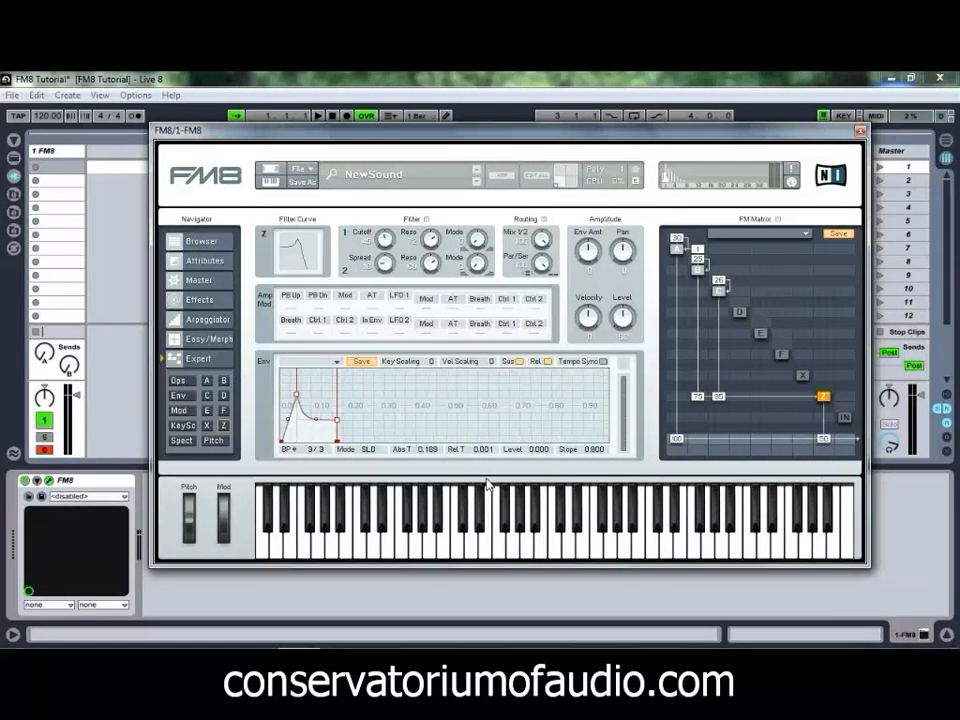
drag(482, 452, 431, 474)
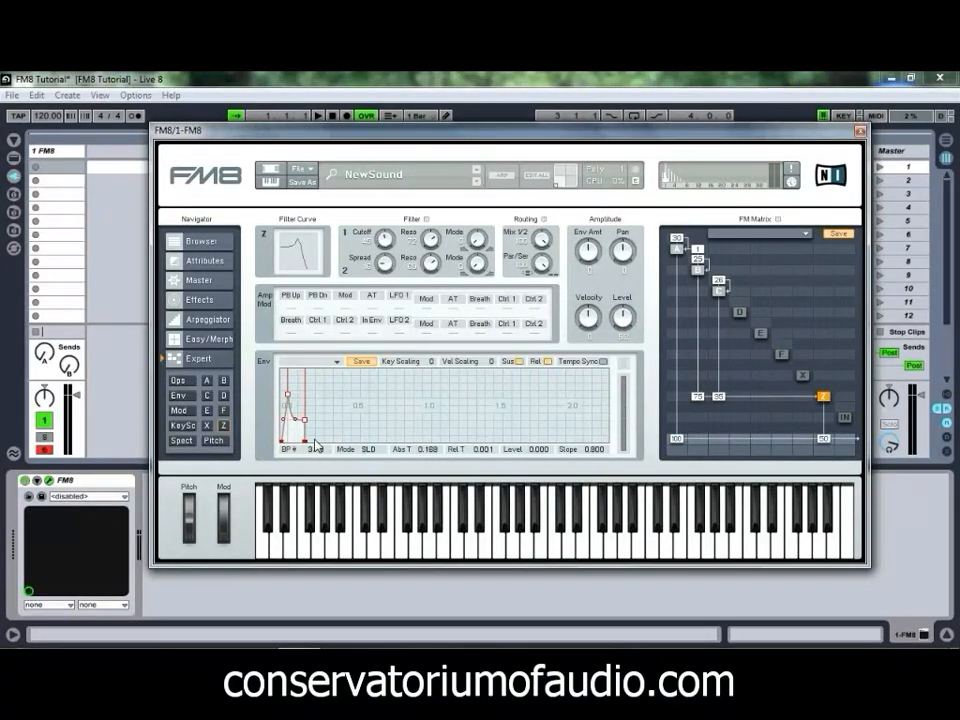
drag(304, 420, 336, 424)
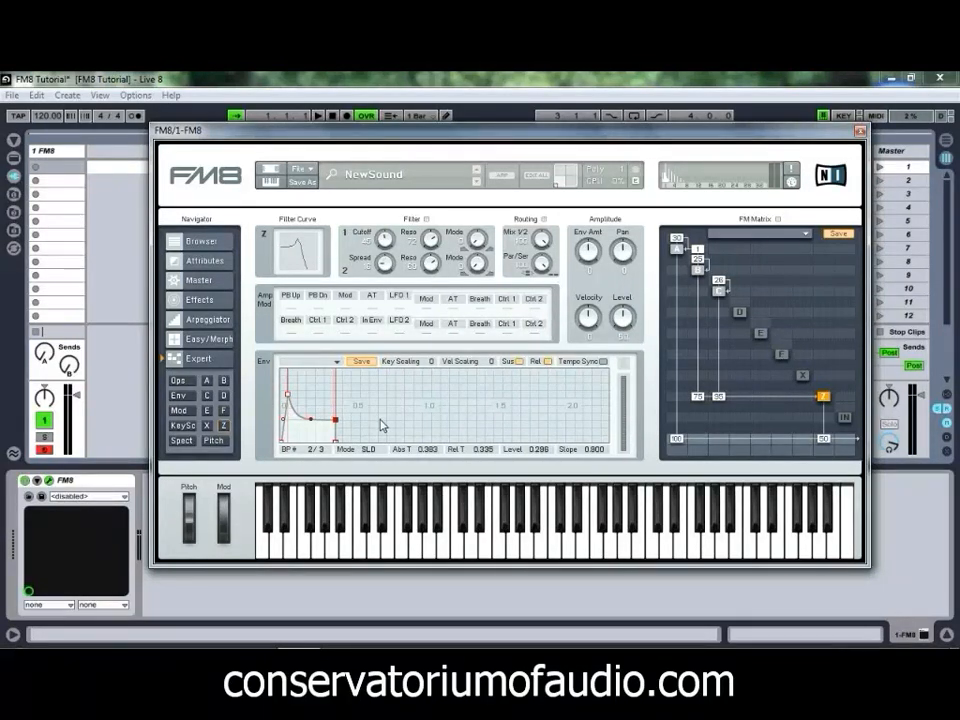
Add two breakpoints to filter Z's envelope, with the third at 1.128, level 0.357, and extend the release to end at 1.637.
double_click(362, 419)
double_click(388, 412)
drag(336, 441, 444, 421)
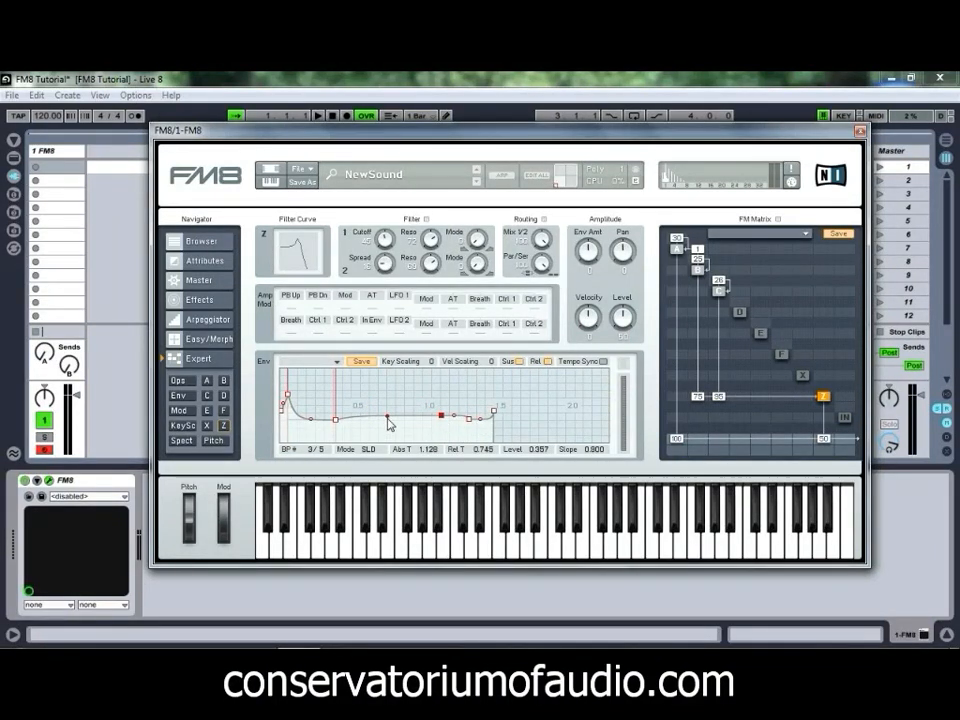
drag(390, 422, 392, 443)
drag(468, 420, 515, 447)
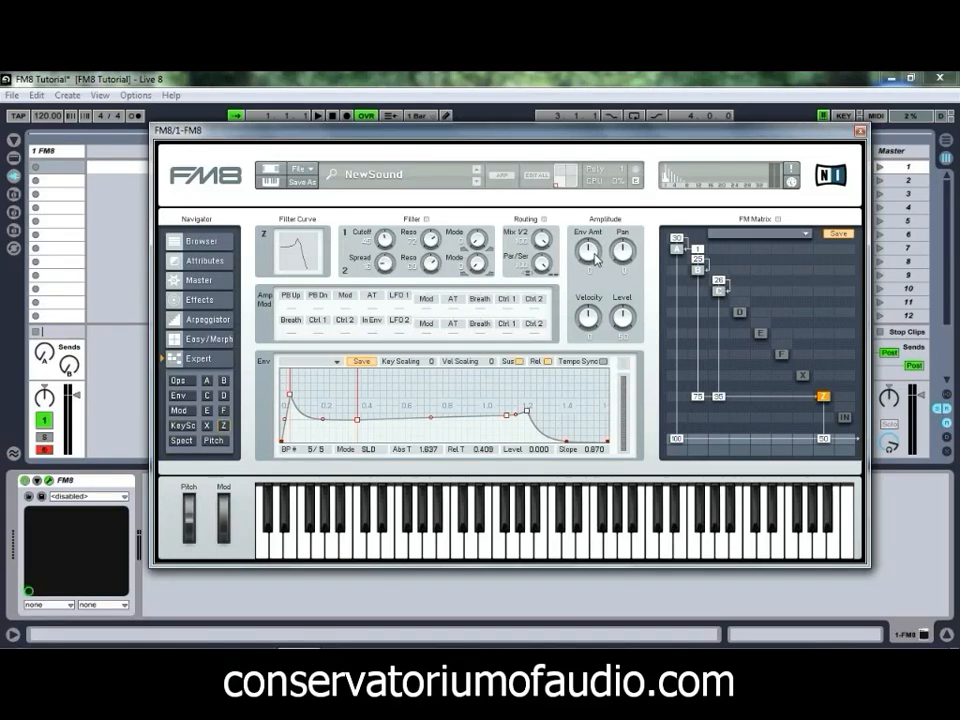
Adjust filter Z's envelope amount, and reroute Z through operator X, sending X to the output at 85 instead of Z.
drag(597, 245, 601, 262)
click(804, 377)
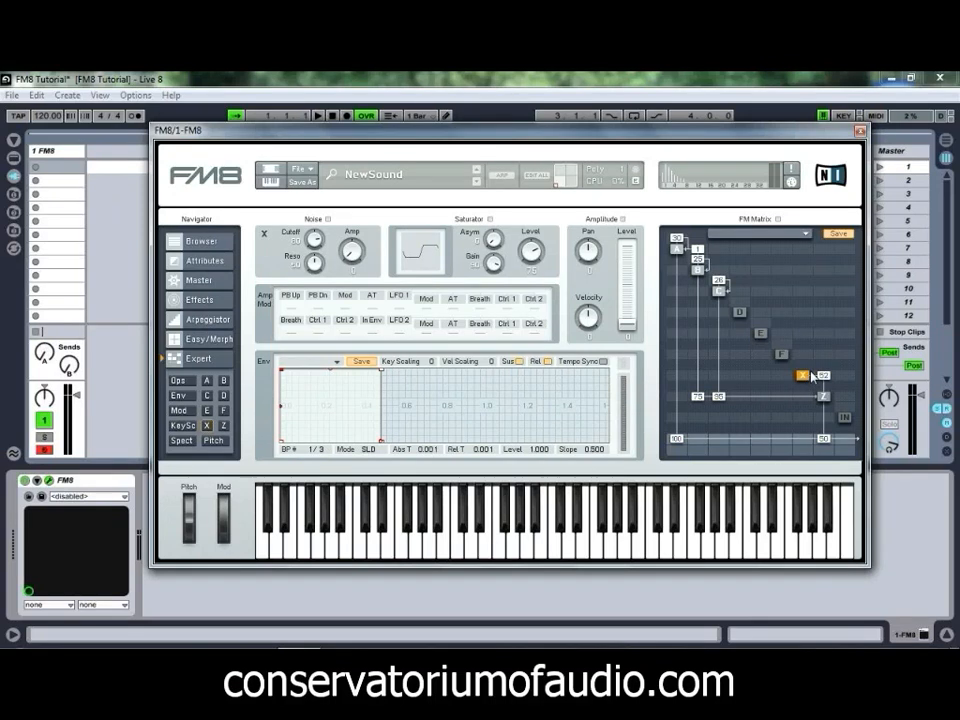
drag(825, 438, 826, 506)
mouse_move(801, 444)
mouse_down()
mouse_move(808, 386)
mouse_move(805, 449)
mouse_up()
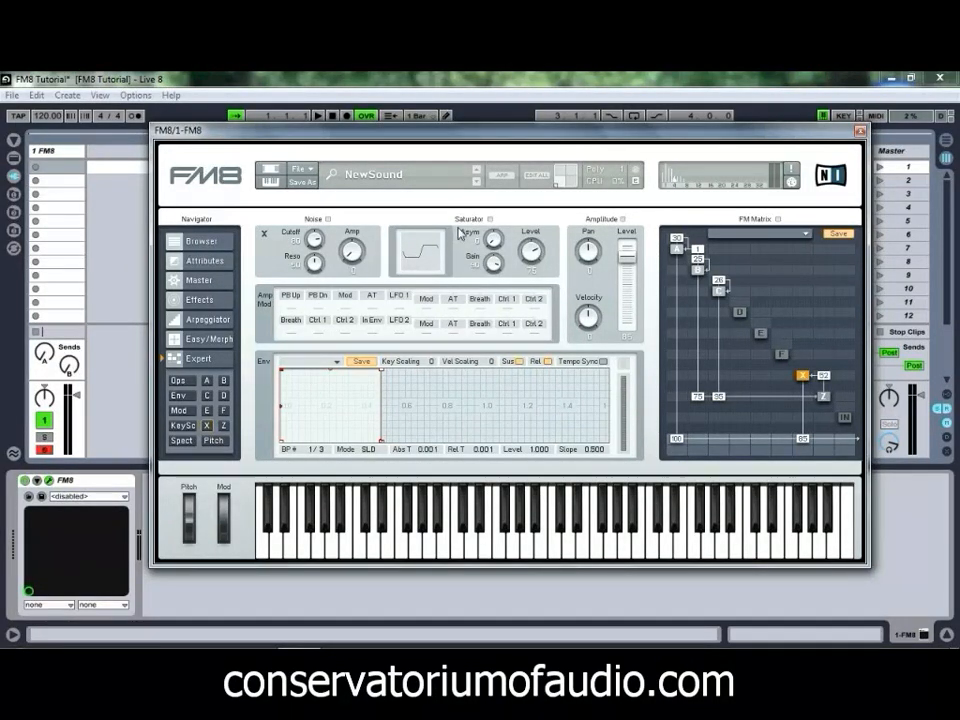
Set operator X's saturator to asymmetry 15, gain 100 and level 90, and lengthen its envelope release to about 0.138.
mouse_move(497, 237)
mouse_down()
mouse_move(496, 217)
mouse_move(497, 233)
mouse_up()
mouse_move(531, 250)
mouse_down()
mouse_move(531, 233)
mouse_move(530, 259)
mouse_up()
drag(495, 270, 495, 250)
click(381, 441)
drag(383, 446, 410, 450)
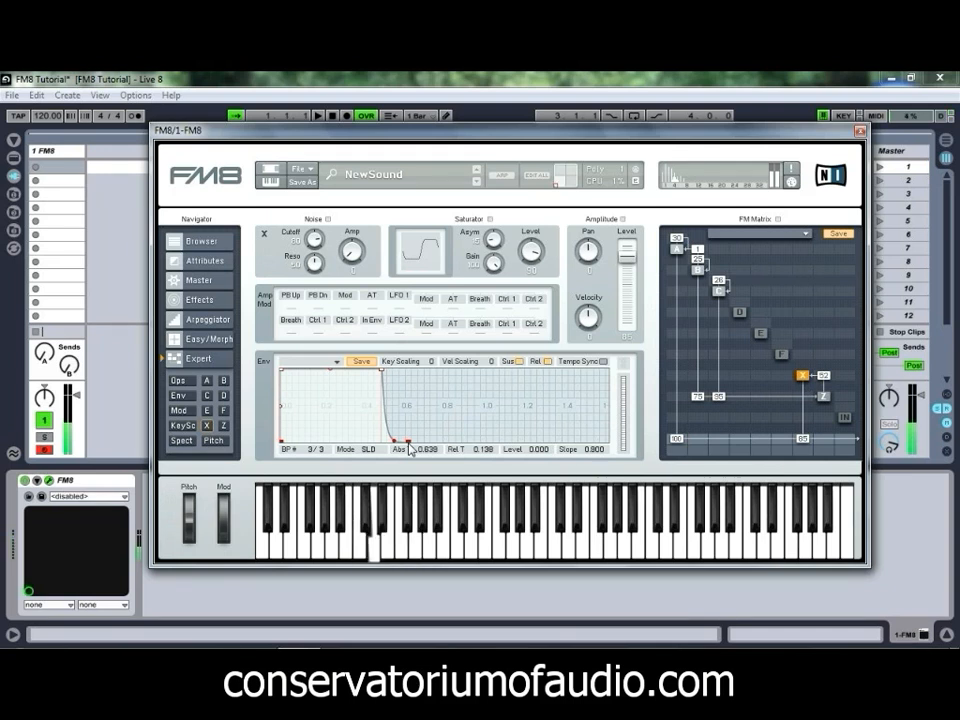
On the envelope overview, give operator A an attack of 0.060 at level 0.897, a second-segment slope of 0.520 and a release of 0.092.
click(679, 252)
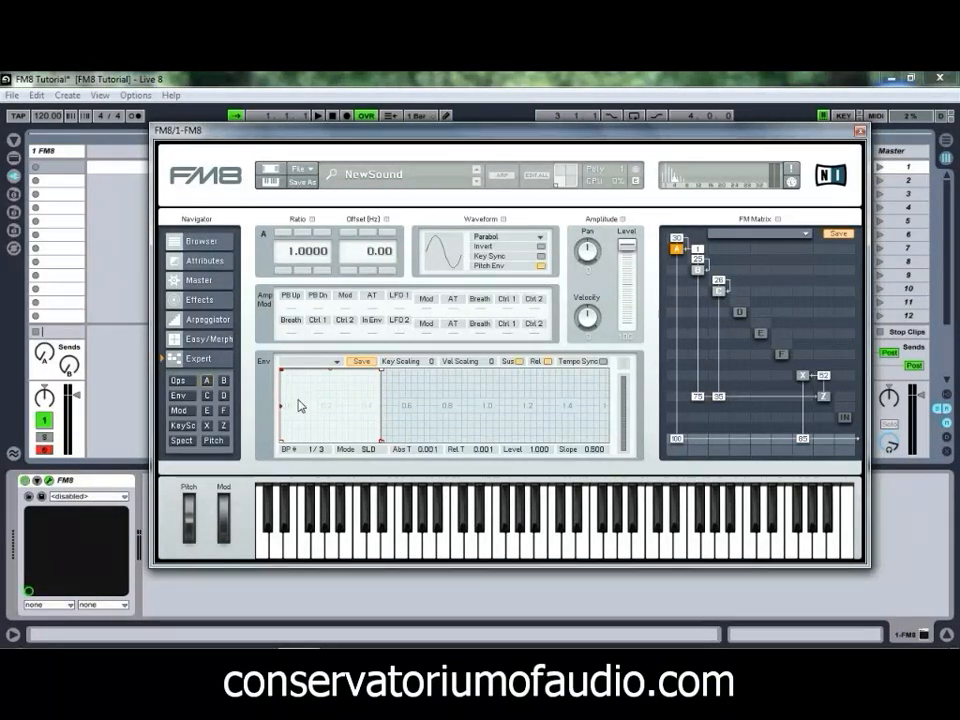
click(185, 397)
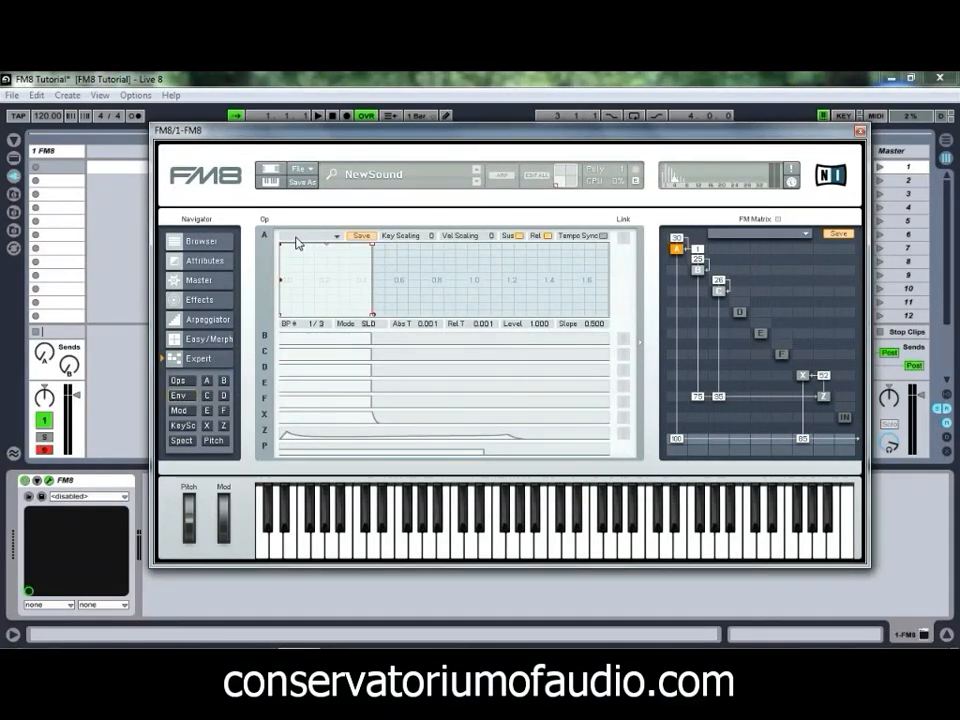
drag(284, 249, 291, 253)
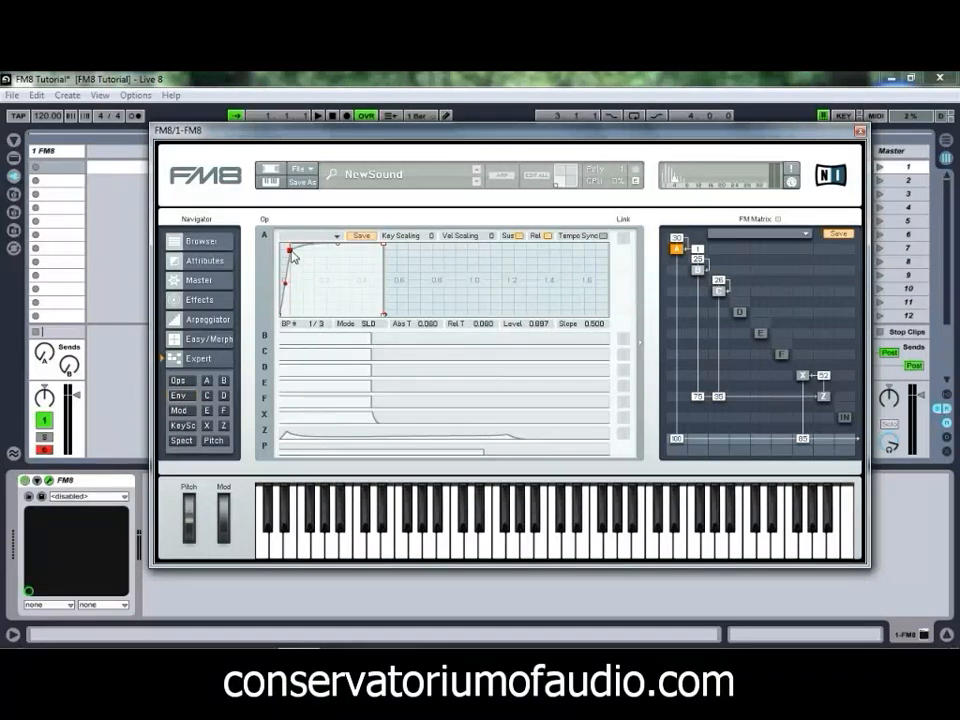
click(338, 246)
drag(341, 263, 343, 280)
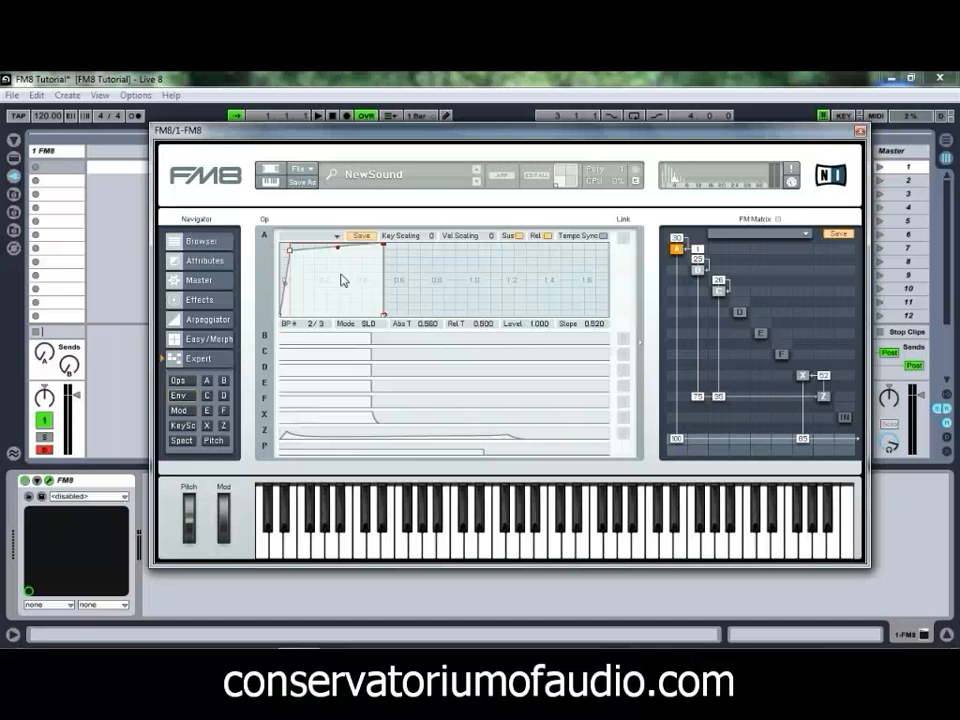
drag(384, 314, 395, 286)
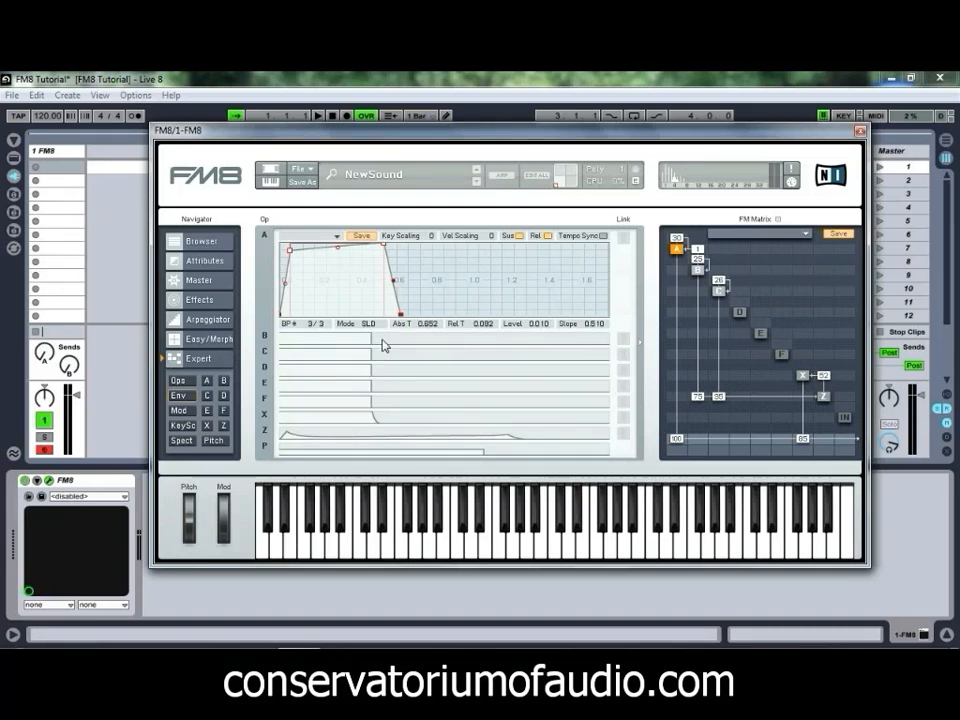
Move the second breakpoint of operator B's envelope to 0.616 and lengthen its release to 0.116.
click(390, 341)
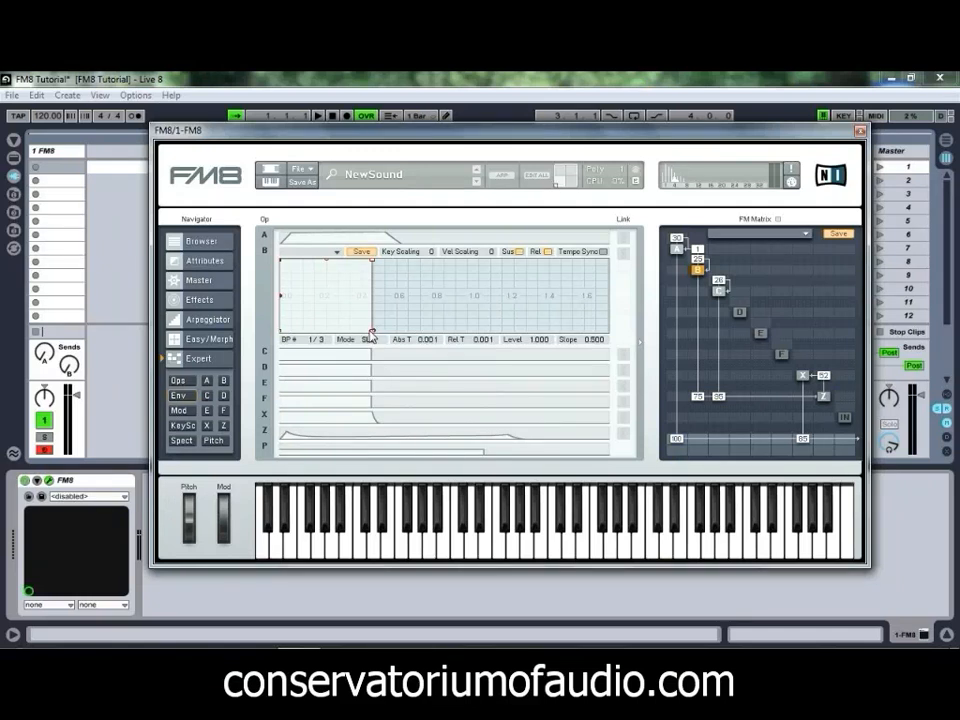
drag(370, 333, 395, 263)
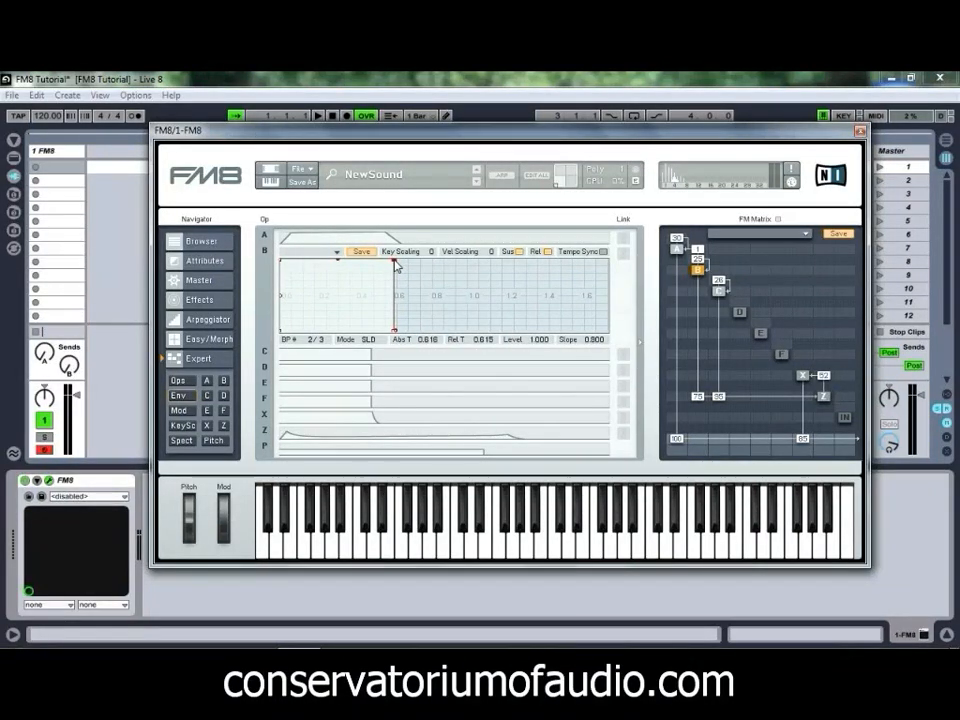
drag(395, 331, 419, 336)
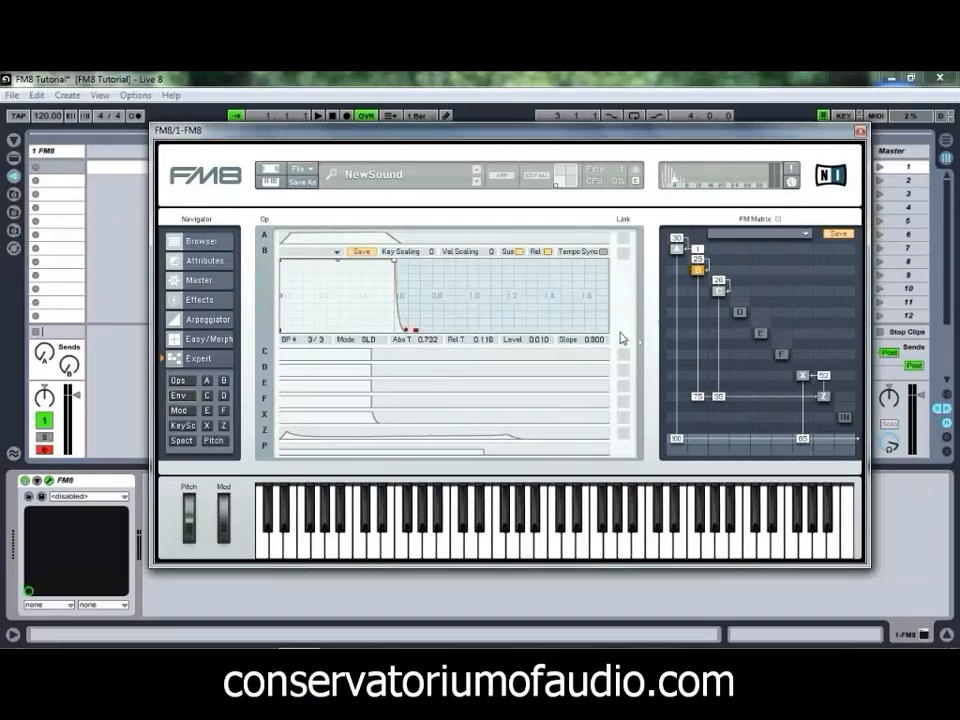
Shape operator C's envelope with a curved attack of 0.224 at level about 0.88, falling to level 0.000 at 0.416.
click(386, 358)
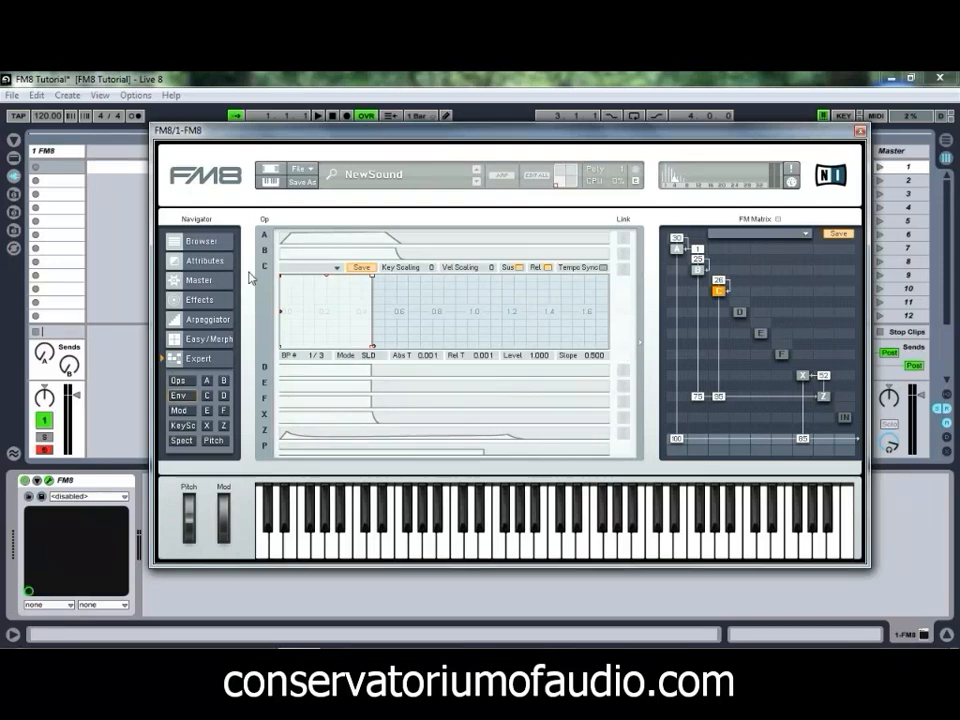
drag(287, 281, 324, 290)
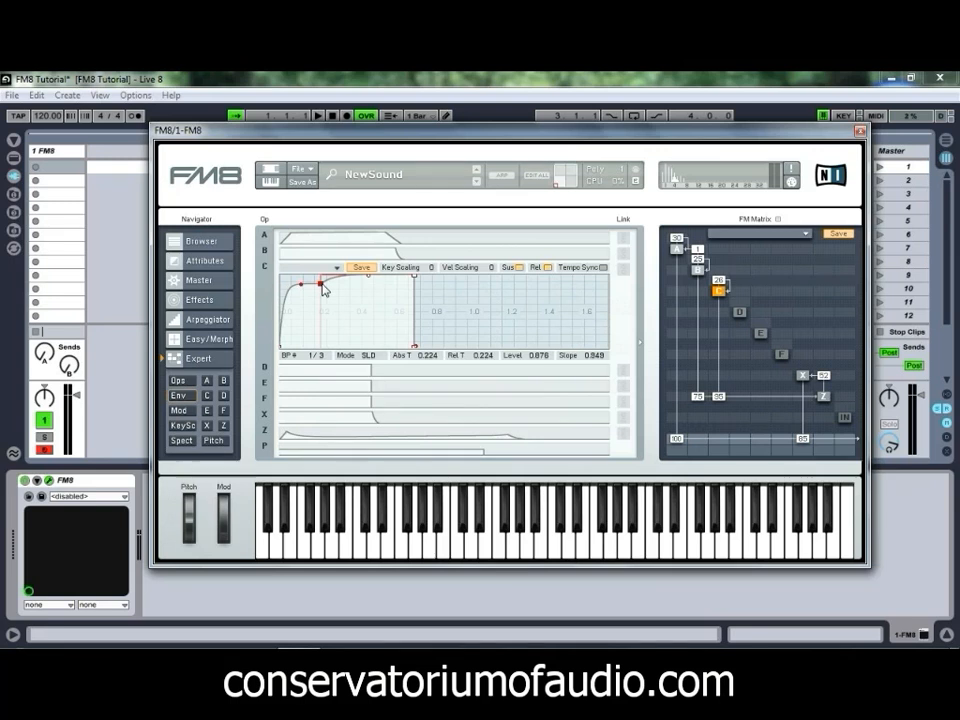
click(414, 277)
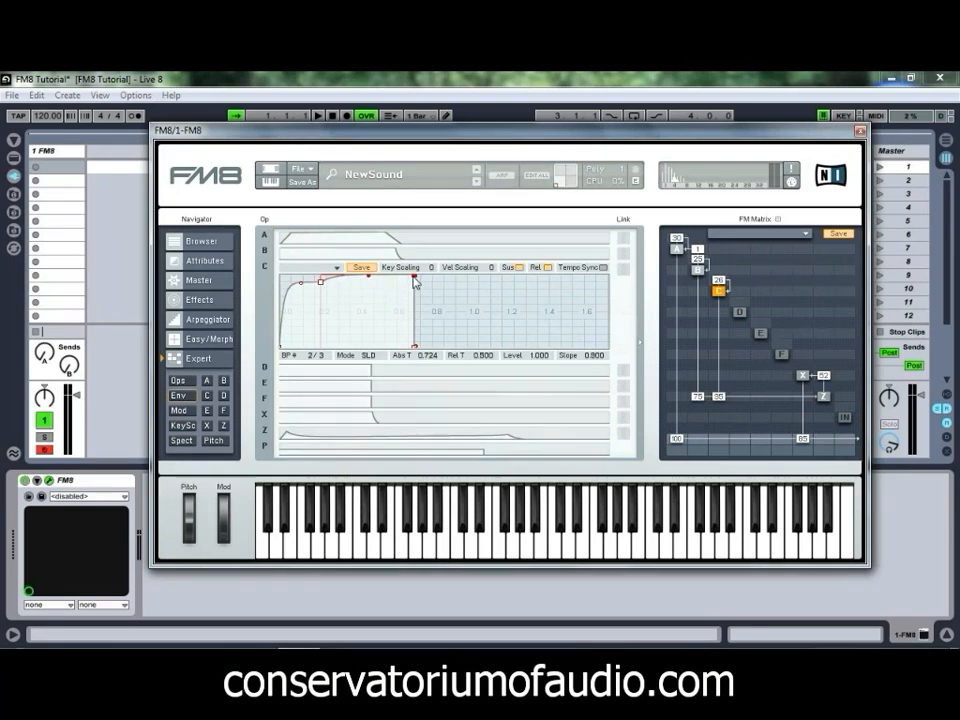
drag(415, 279, 387, 355)
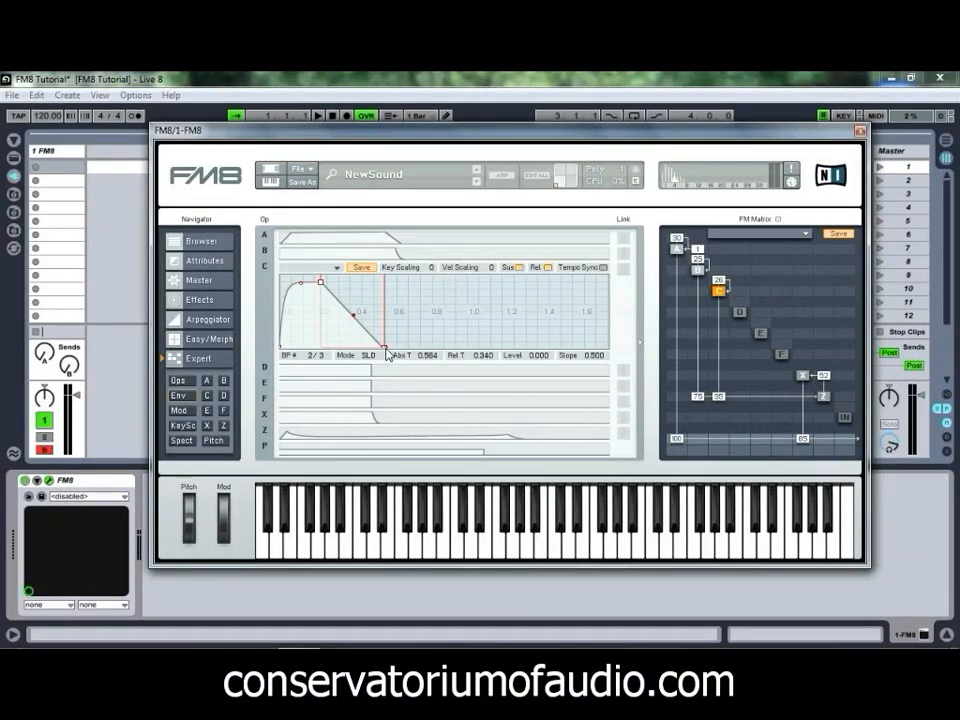
drag(387, 352, 357, 355)
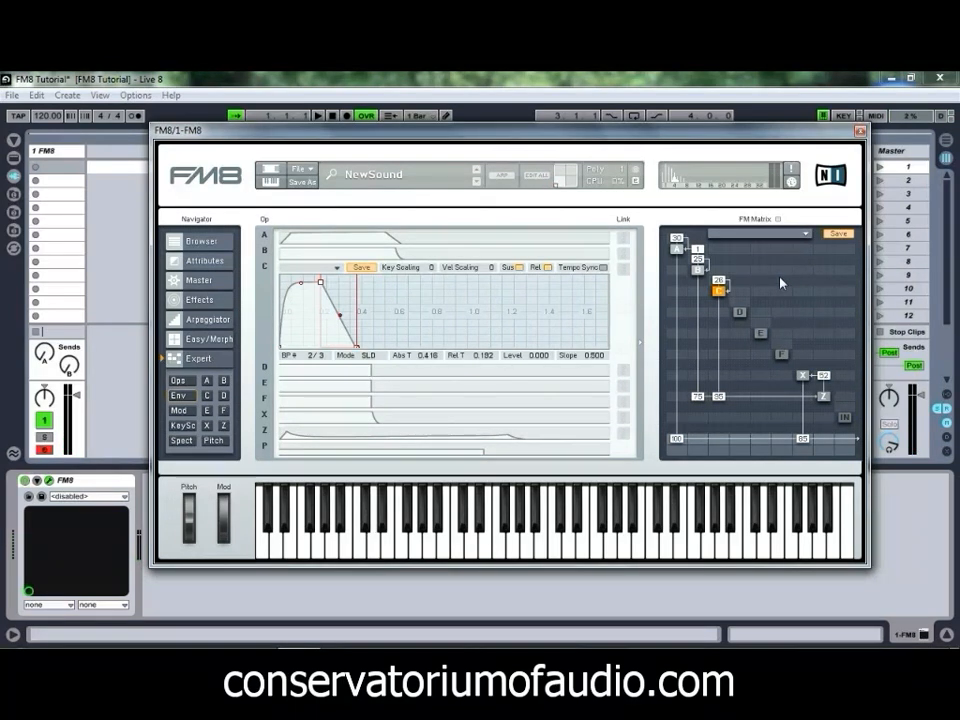
In the master settings, use 4 unison voices with detune 25 and pan 40.
click(202, 280)
scroll(535, 260, up, 3)
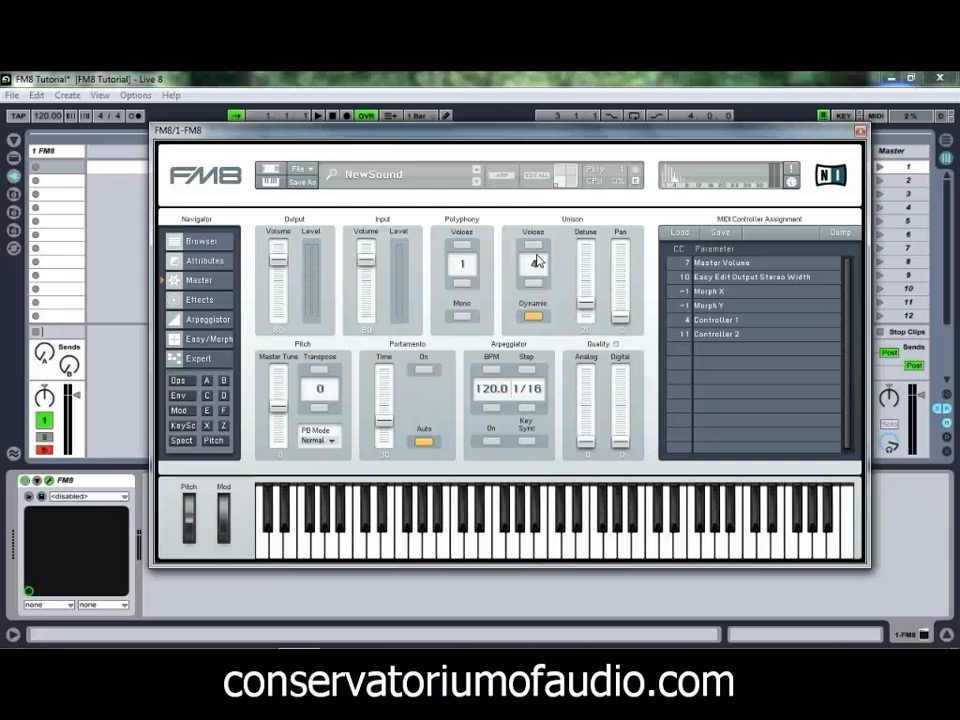
scroll(590, 306, up, 2)
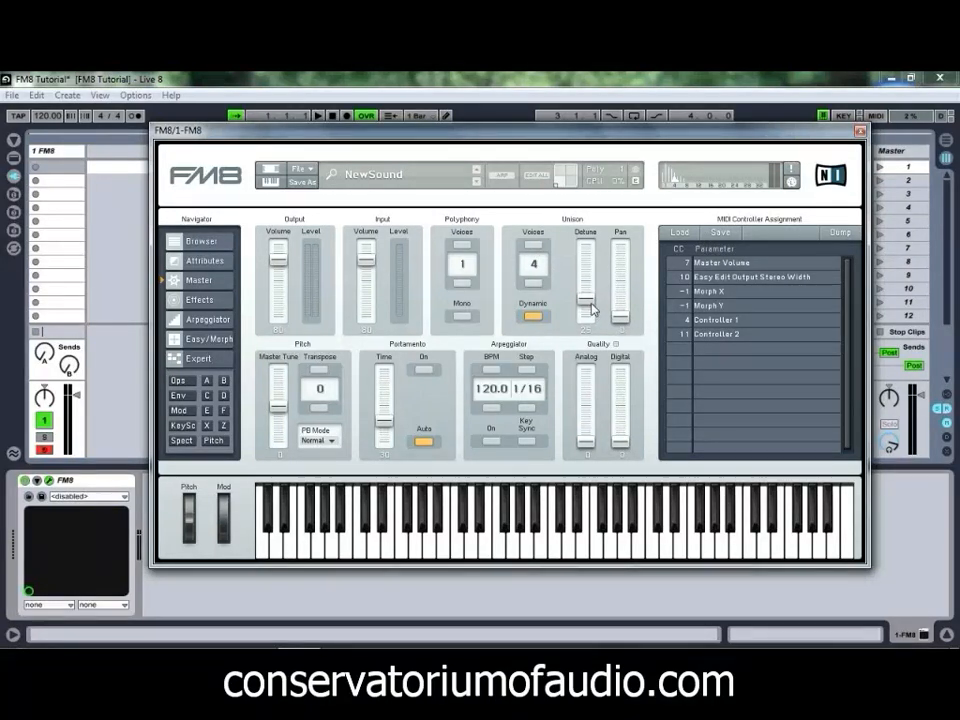
mouse_move(621, 318)
mouse_down()
mouse_move(622, 279)
mouse_move(619, 295)
mouse_up()
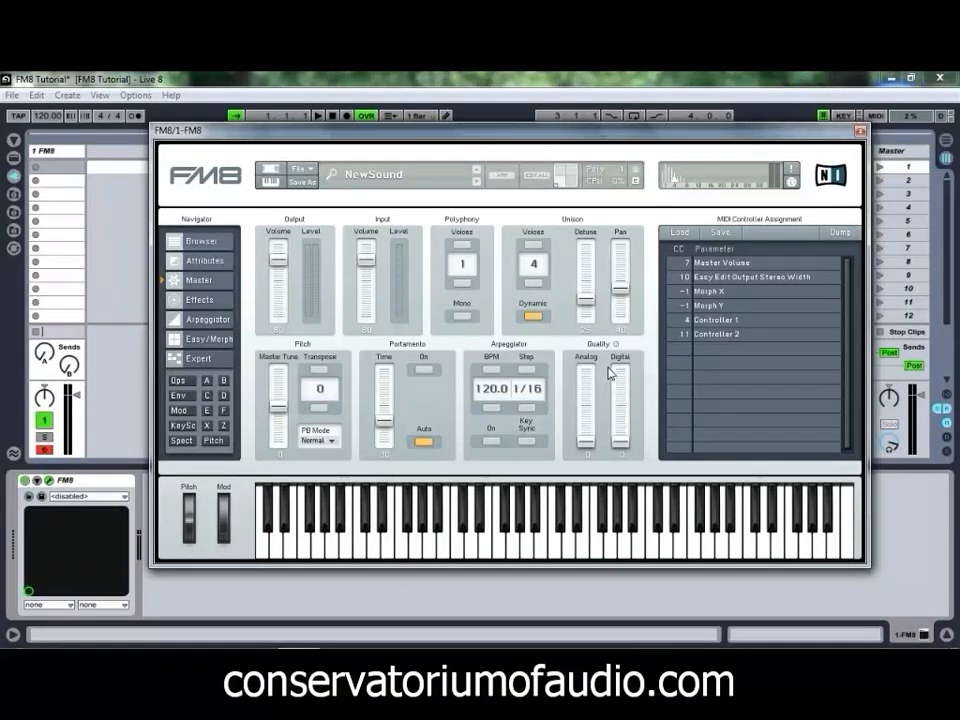
Try the Analog quality at about 28 and reset it to 0.
drag(591, 450, 591, 428)
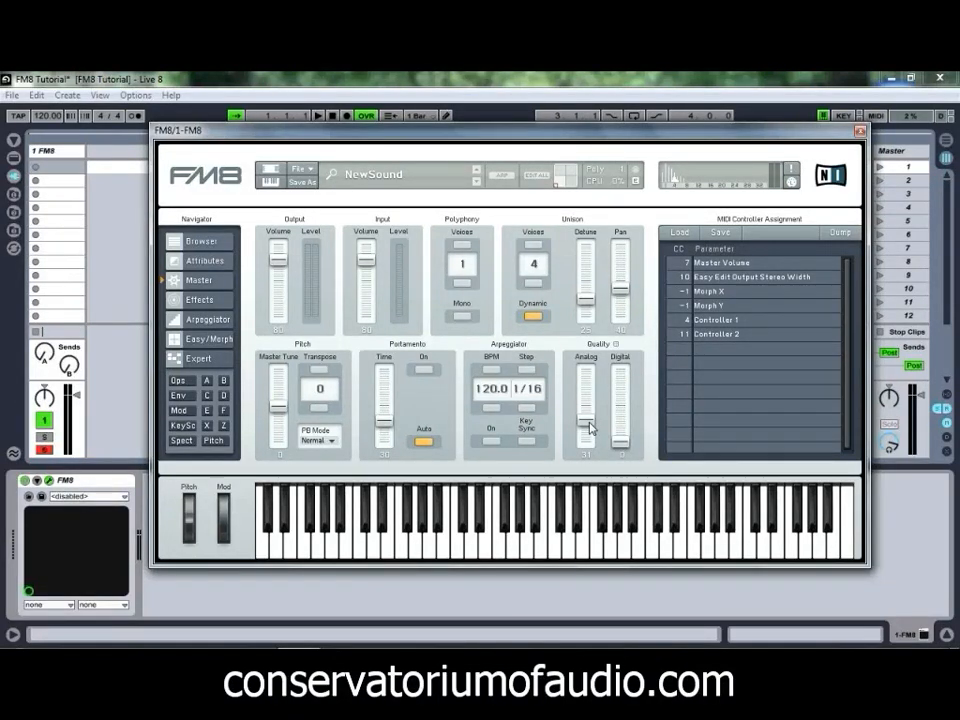
drag(591, 428, 591, 430)
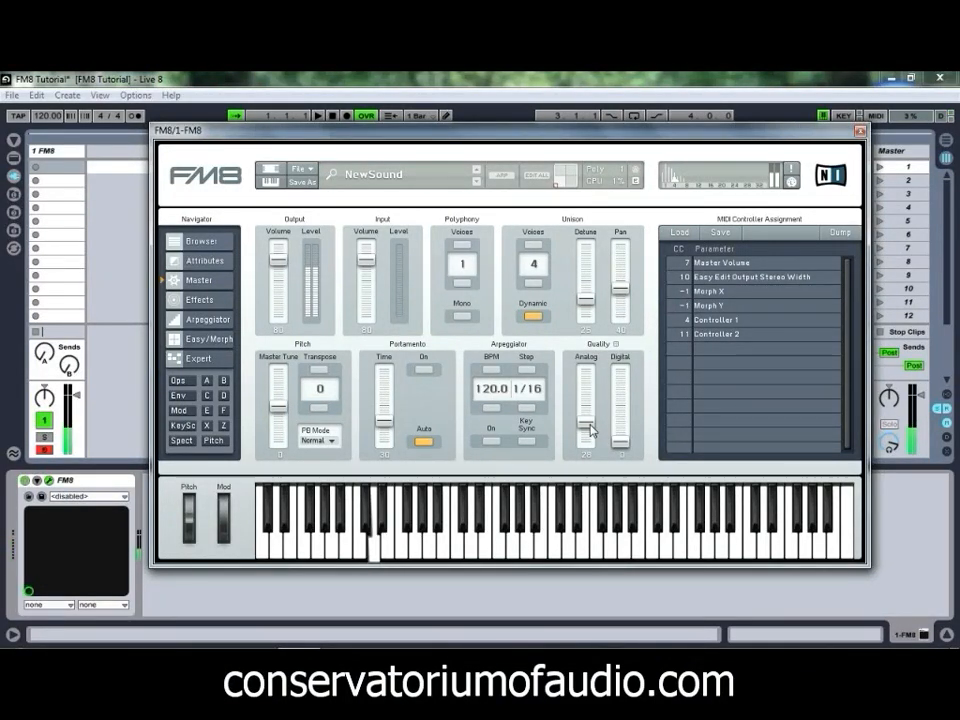
double_click(591, 425)
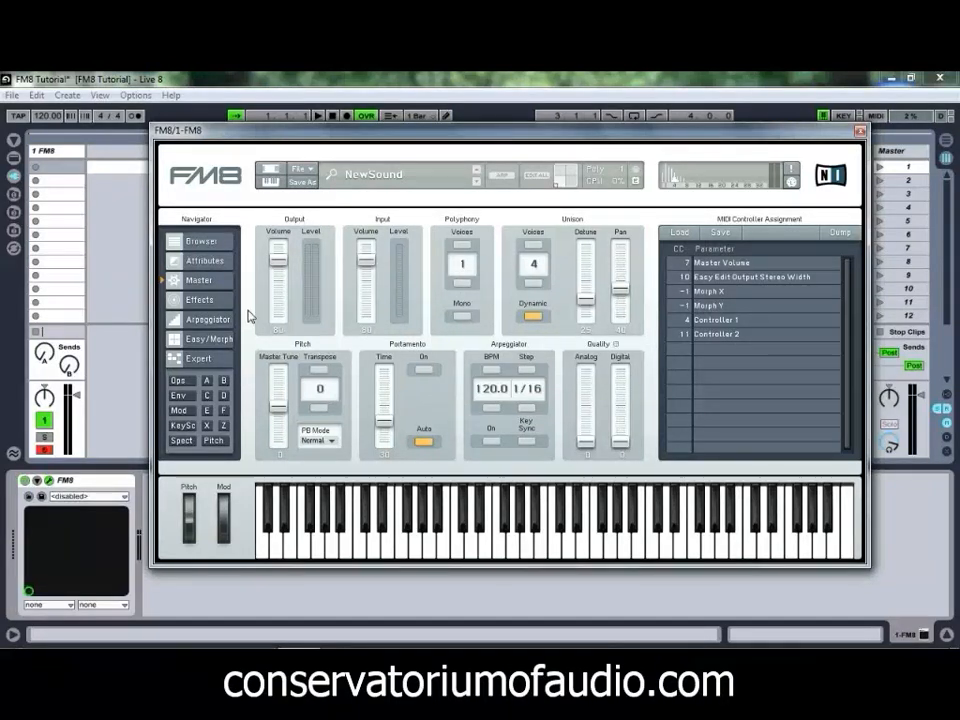
Play test notes on the effects page, and enable the Tube Amp with volume 65 and drive 51.
click(199, 299)
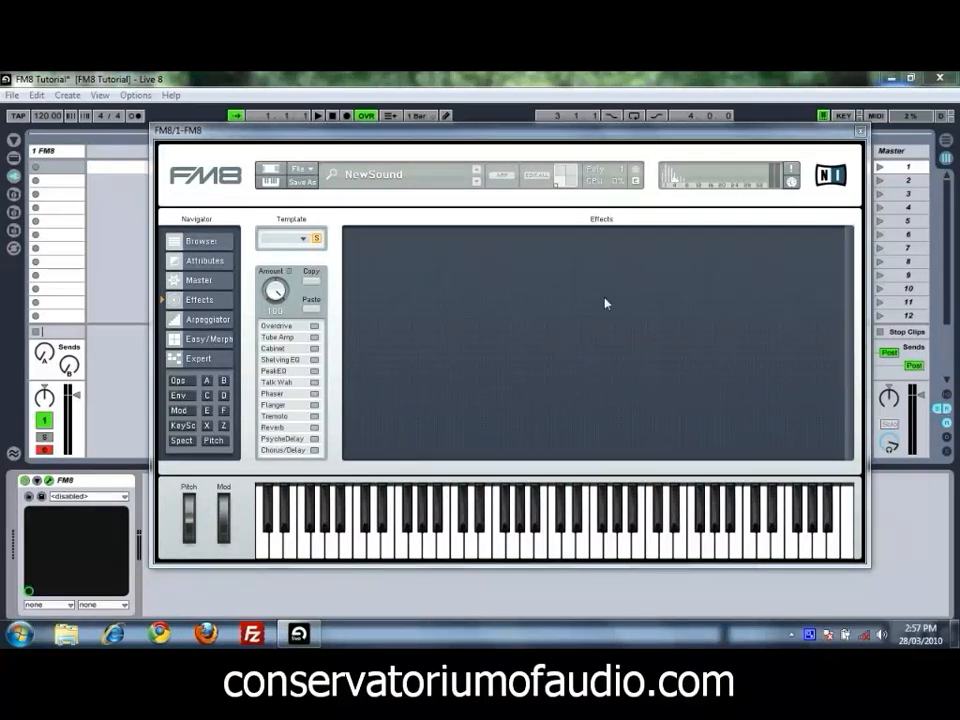
click(943, 520)
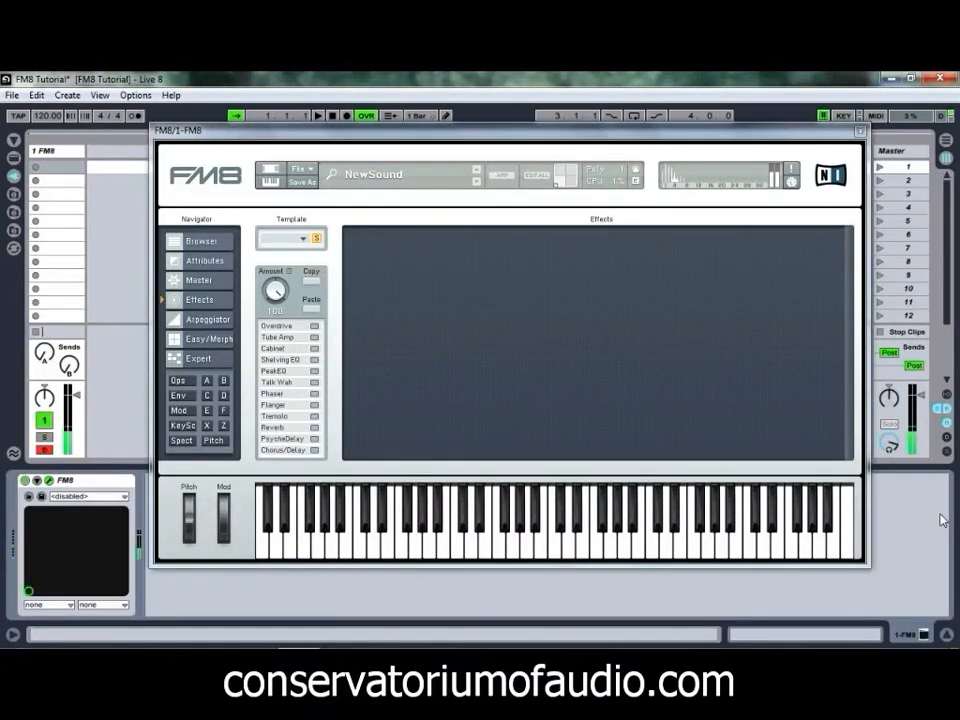
key(f)
key(s)
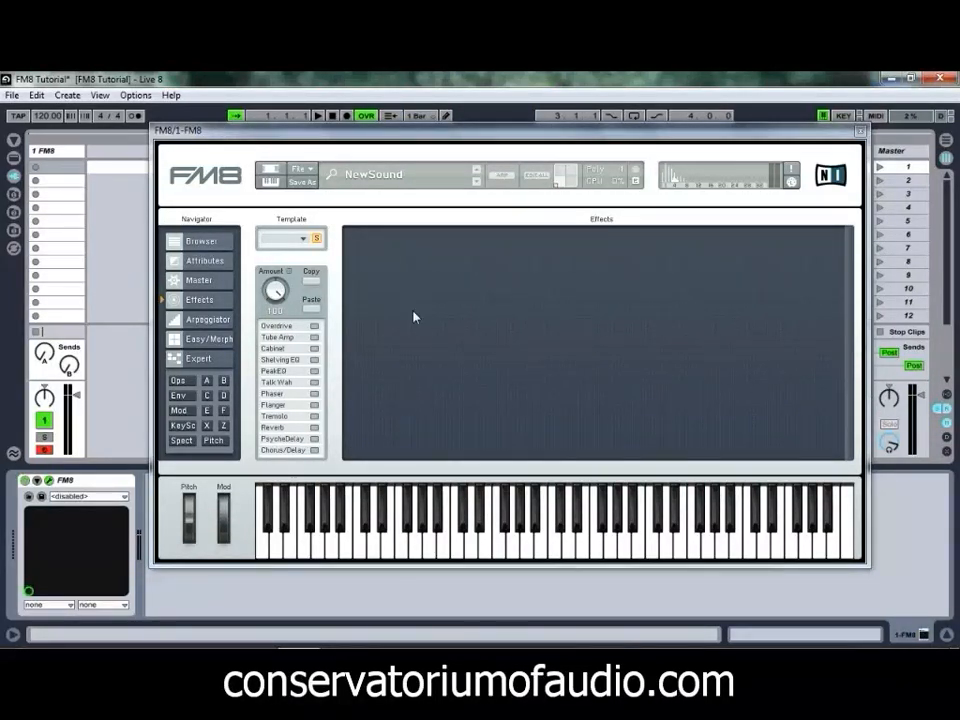
click(314, 338)
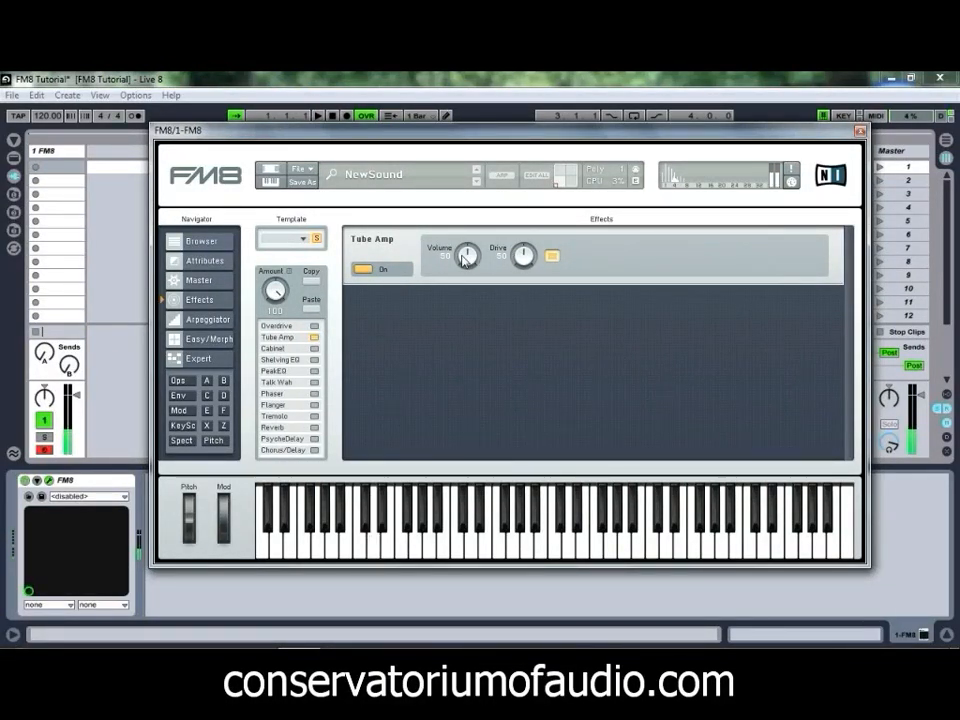
drag(469, 263, 472, 240)
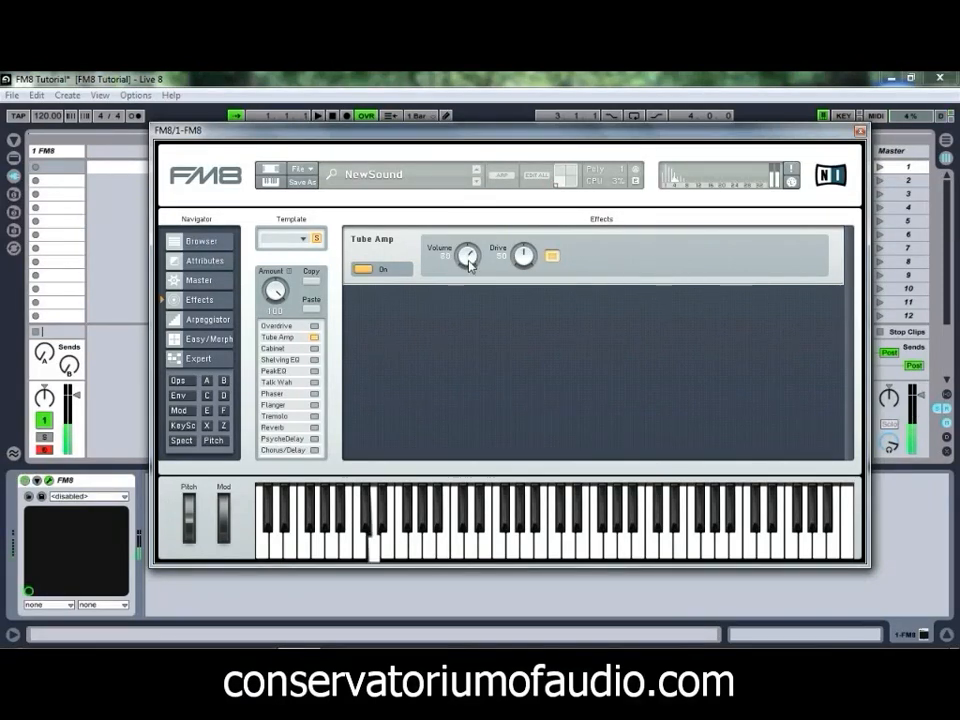
mouse_move(524, 258)
mouse_down()
mouse_move(522, 241)
mouse_move(524, 261)
mouse_up()
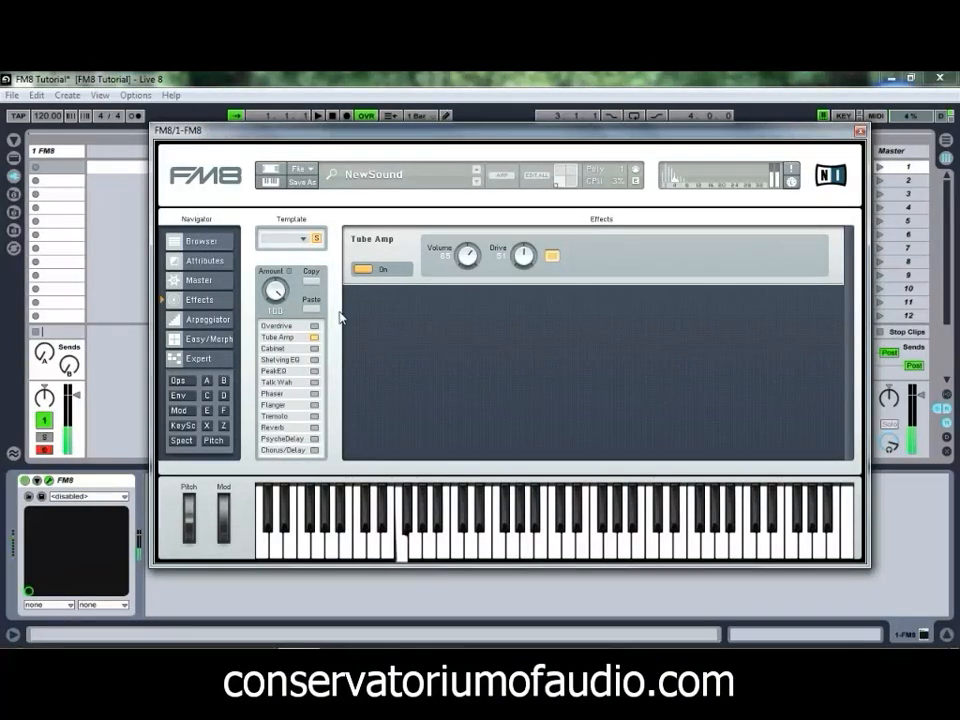
Enable the Cabinet effect with the 2x12 Tweed Weed model, size 14 and treble 36.
click(315, 349)
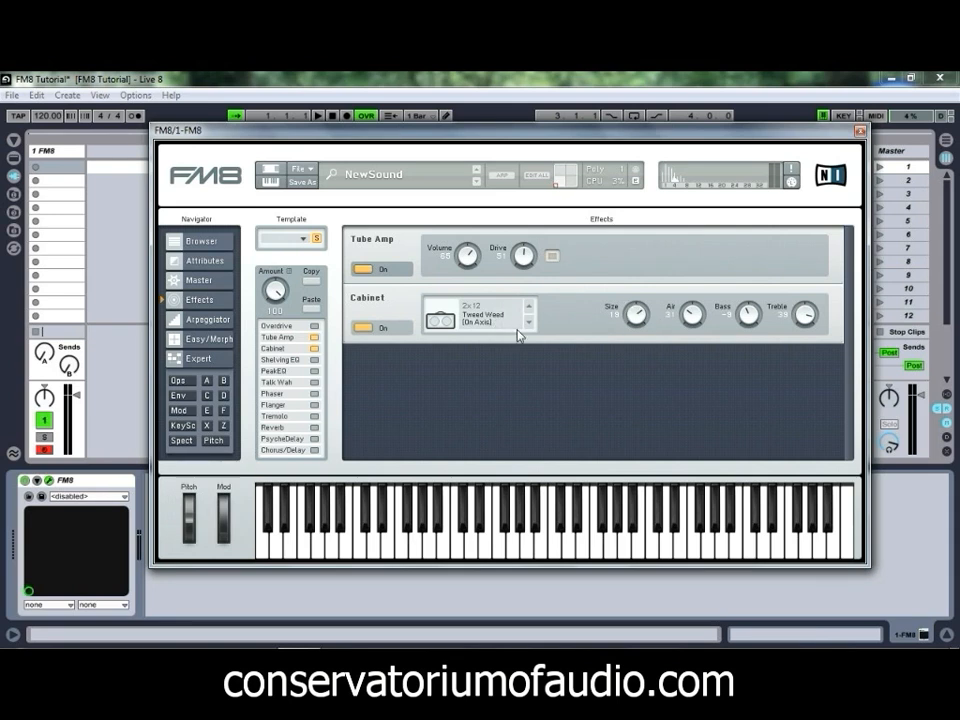
mouse_move(638, 310)
mouse_down()
mouse_move(640, 340)
mouse_move(638, 315)
mouse_up()
drag(808, 318, 809, 322)
Enable the Shelving EQ, move its low point lower and its high point higher in frequency, boost both slightly, and set volume 28.
click(314, 360)
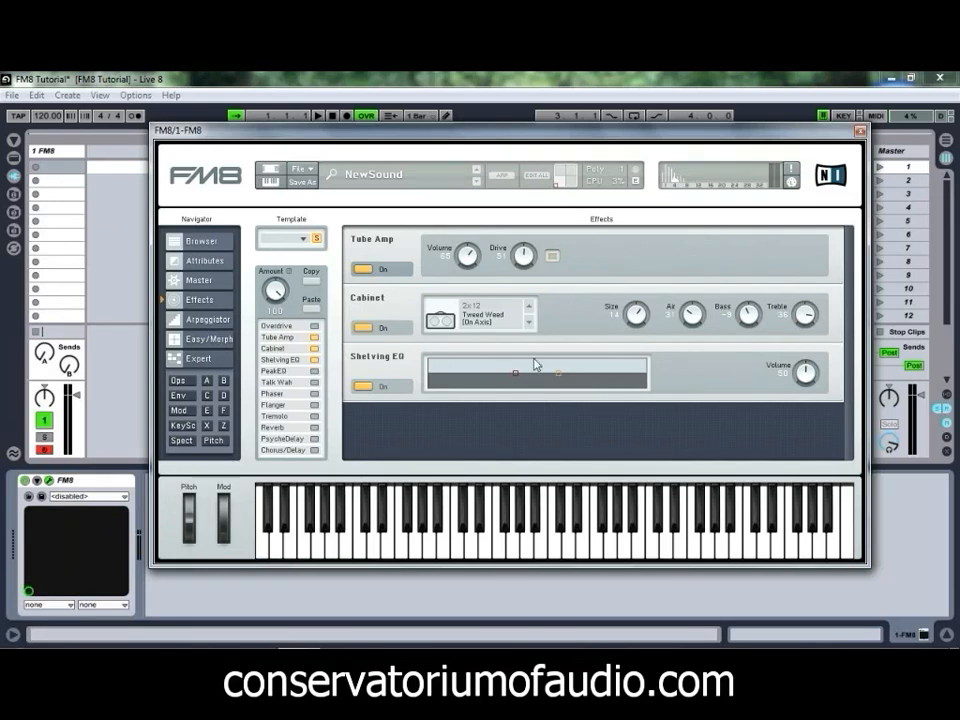
drag(515, 372, 488, 374)
drag(560, 379, 579, 376)
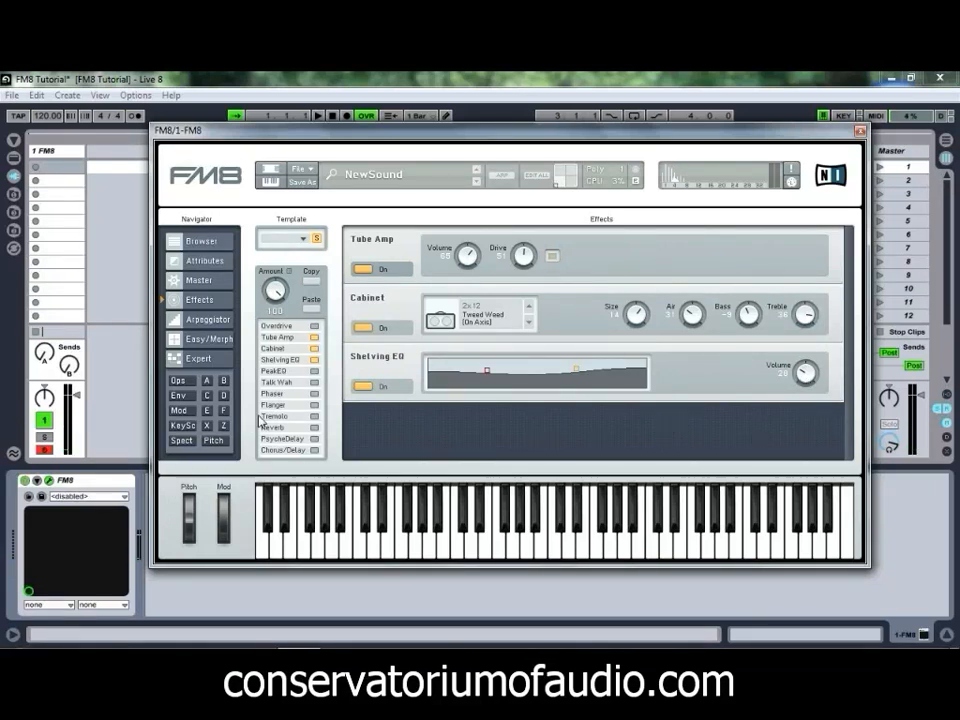
Enable the Flanger with rate 36, depth 34, color 67, rotate -32 and dry/wet 32.
click(314, 405)
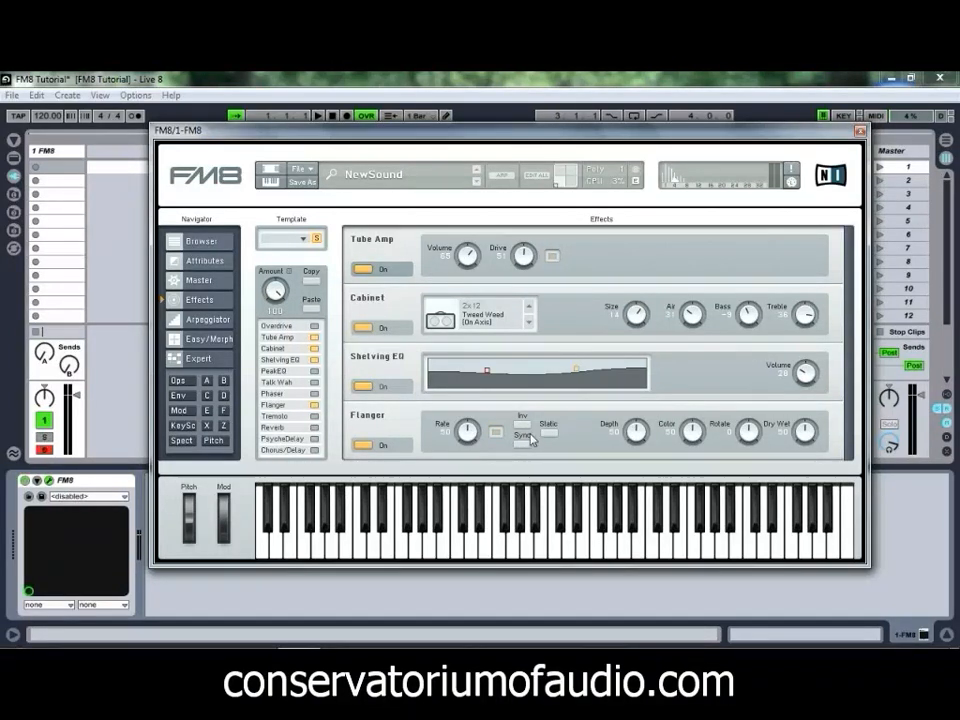
drag(472, 436, 473, 453)
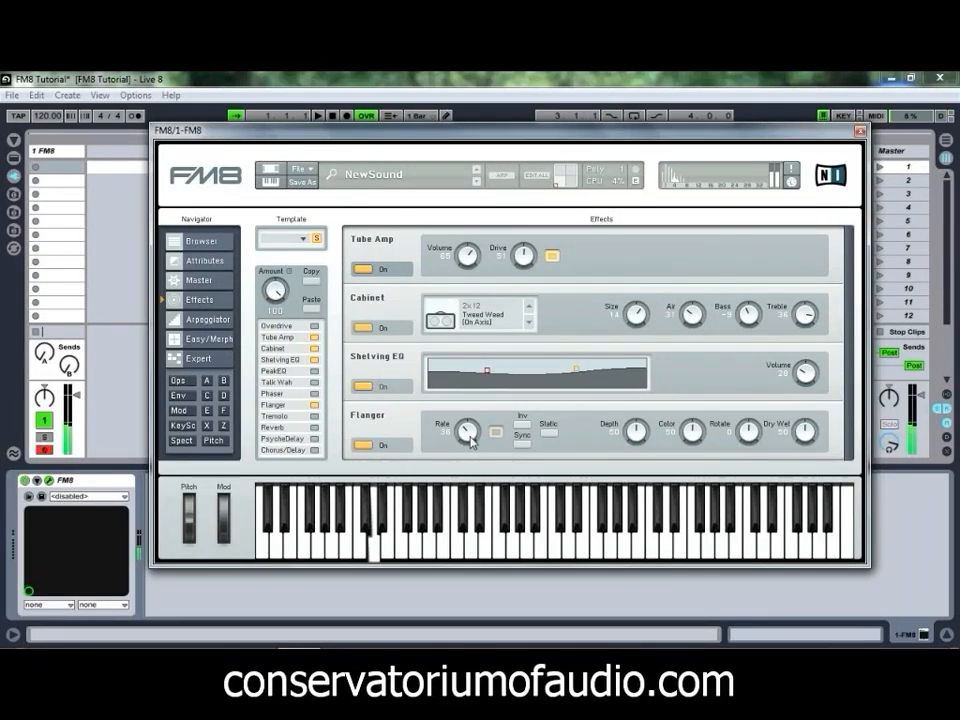
drag(634, 426, 634, 438)
drag(748, 431, 754, 461)
Raise the master output volume to 100.
click(212, 283)
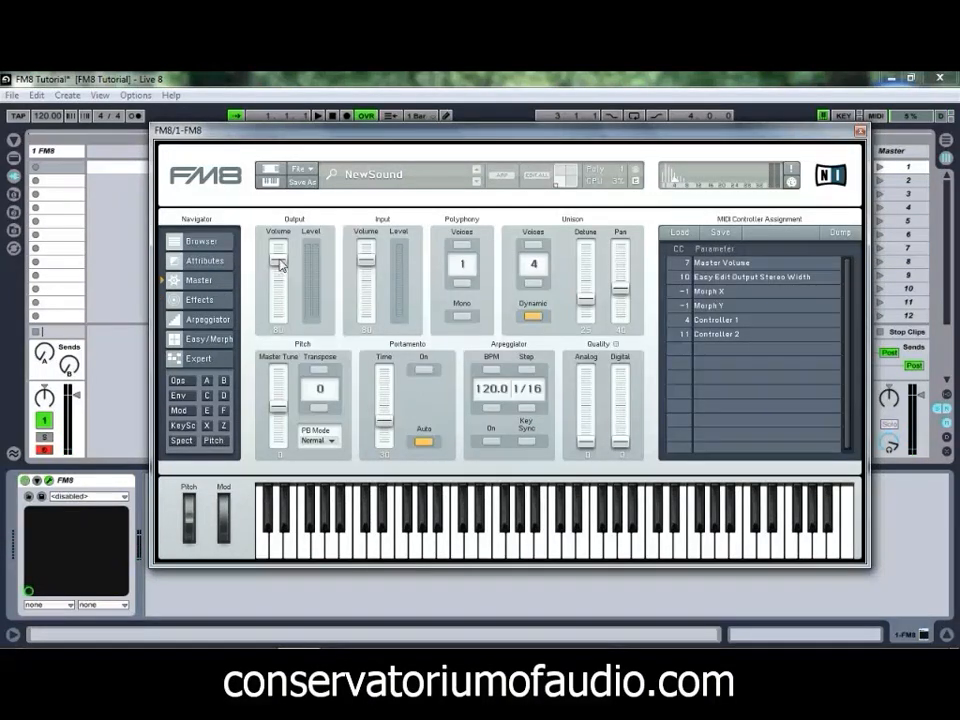
drag(281, 246, 278, 243)
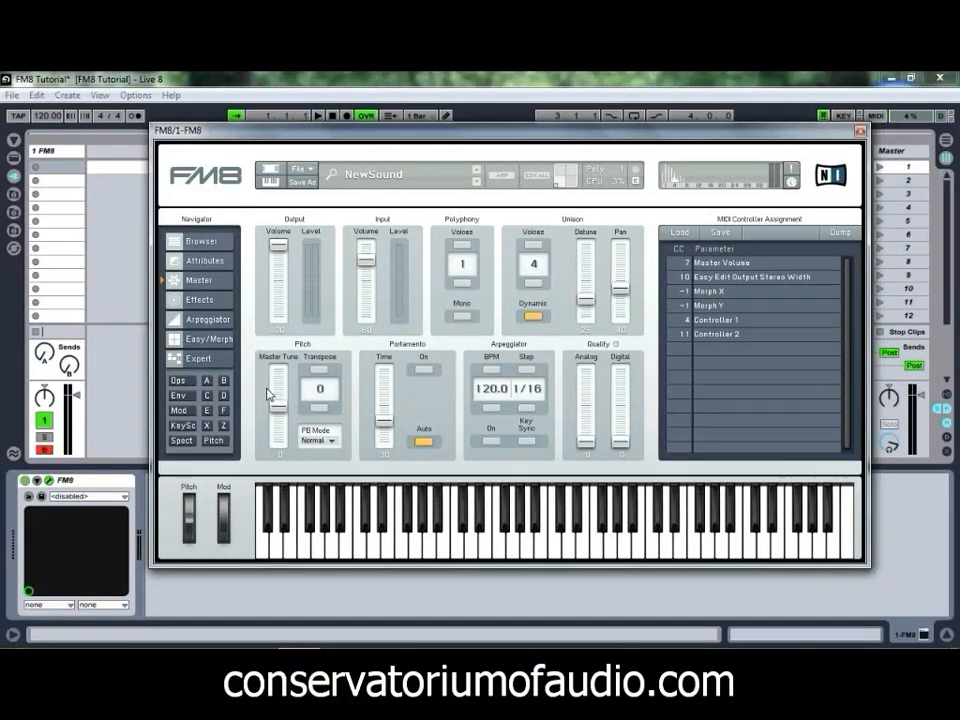
Add a Reverb to the effects with time 36, treble 60 and dry/wet 28.
click(207, 305)
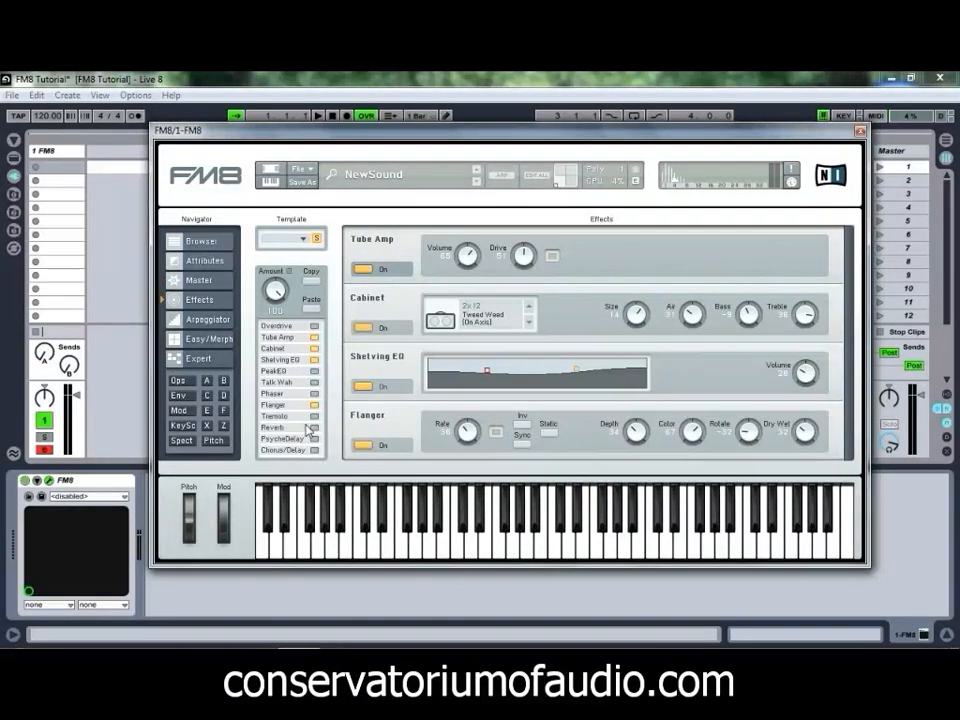
scroll(484, 378, down, 1)
click(496, 374)
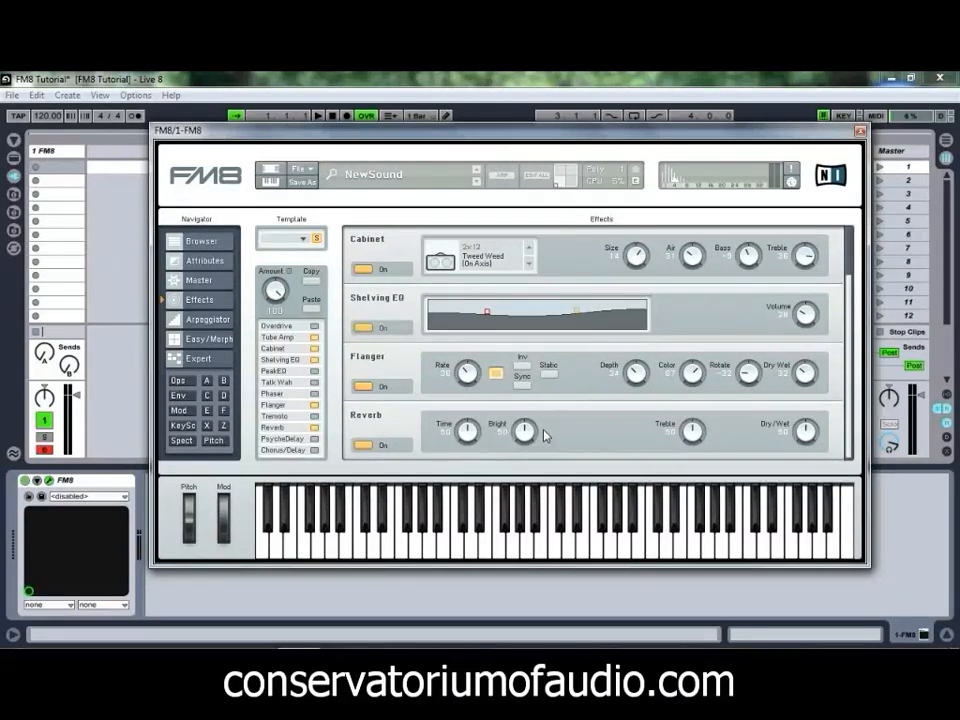
drag(470, 437, 472, 447)
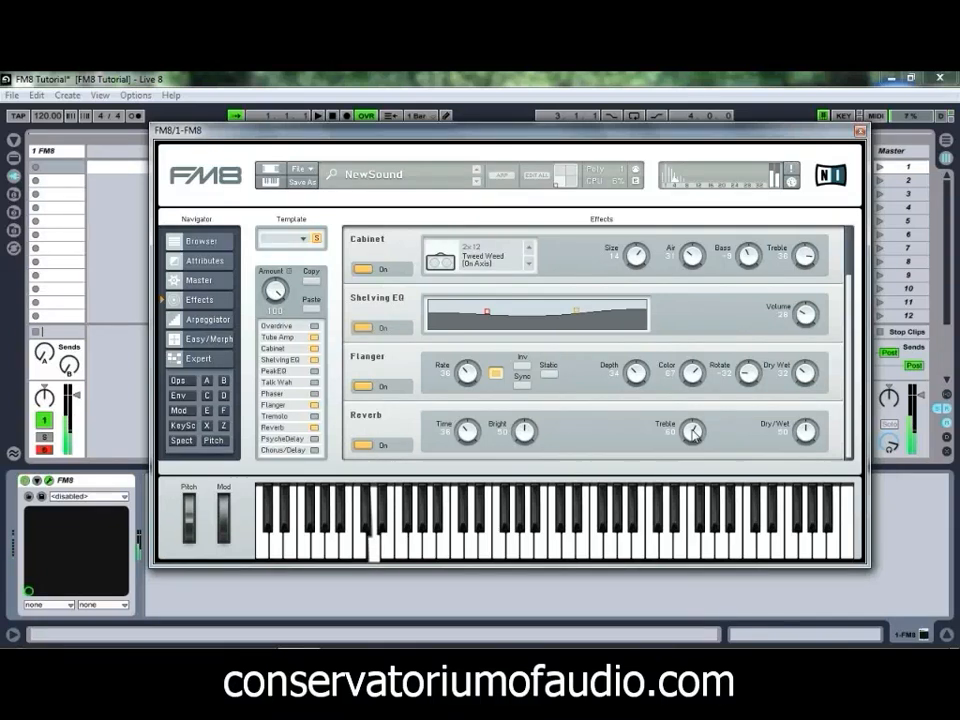
drag(806, 430, 808, 443)
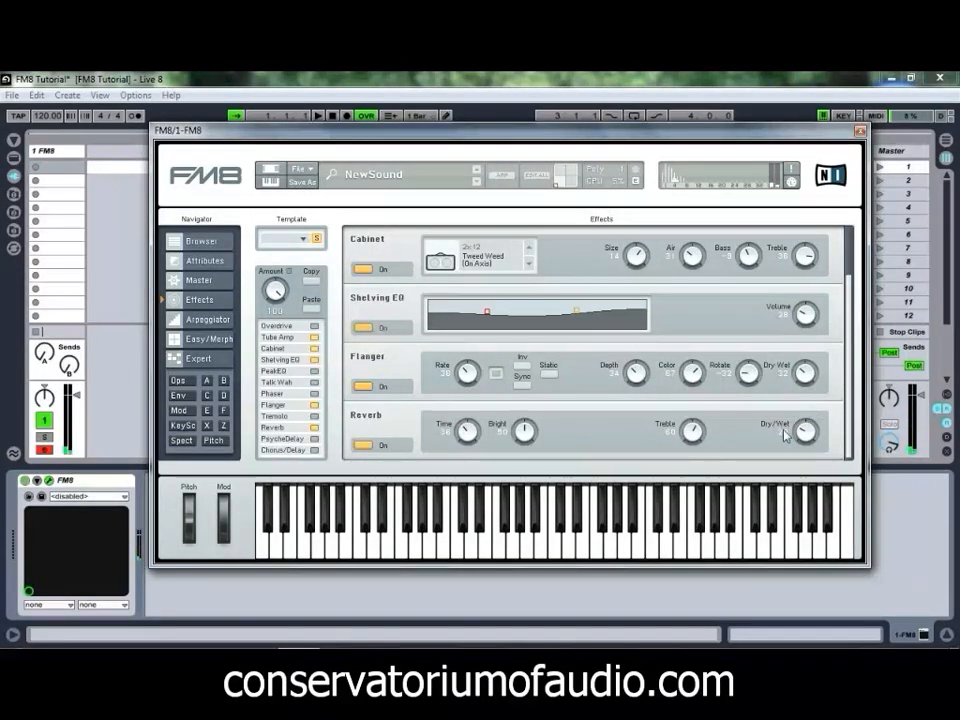
Enable Chorus/Delay with time 11, low cut 40, mod rate 21, mod depth 35 and dry/wet 38, and slightly raise the FM8 track's volume.
click(315, 450)
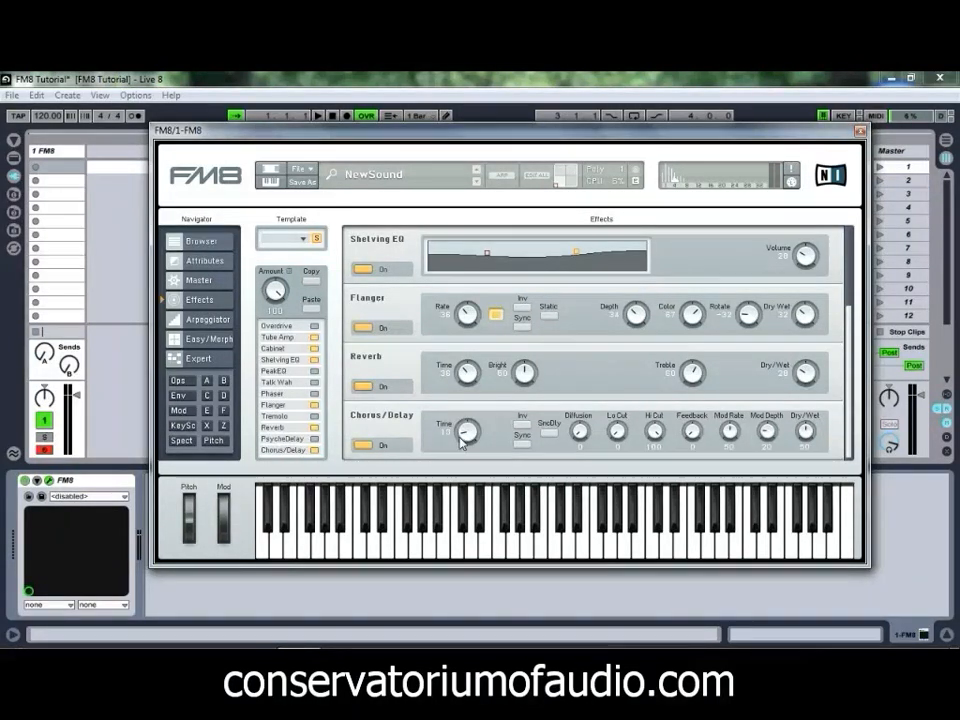
drag(466, 432, 467, 443)
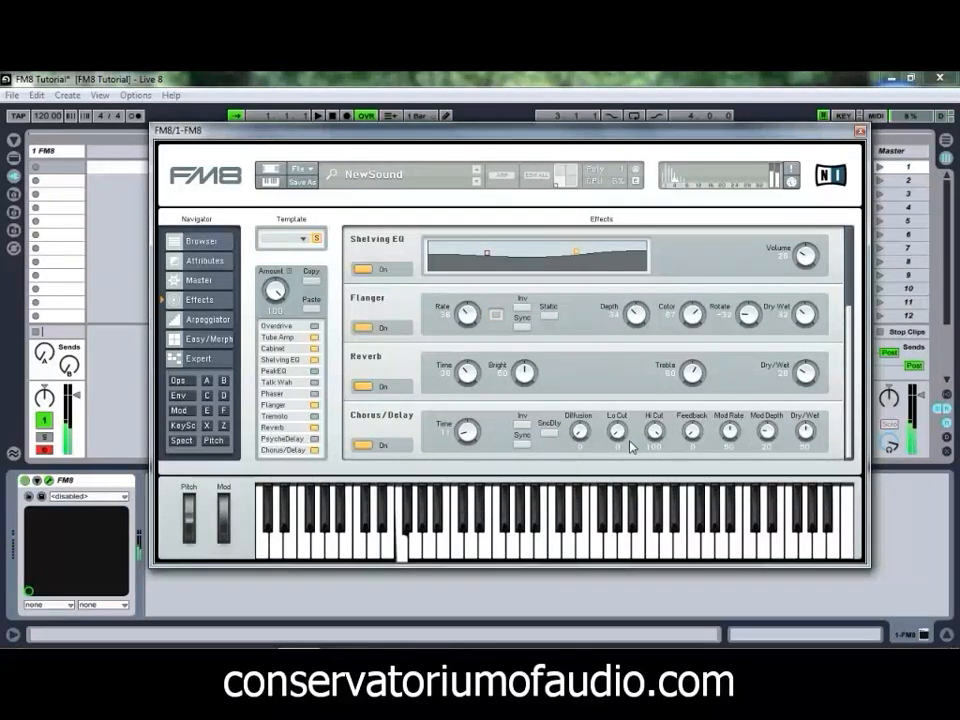
mouse_move(615, 427)
mouse_down()
mouse_move(620, 399)
mouse_move(617, 438)
mouse_up()
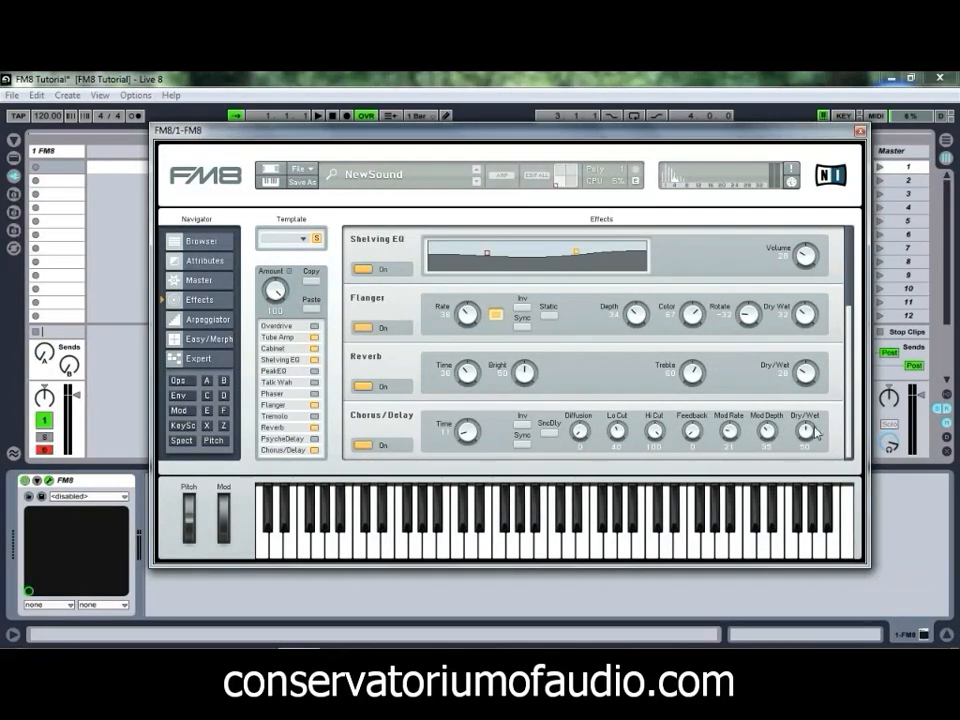
drag(810, 432, 815, 447)
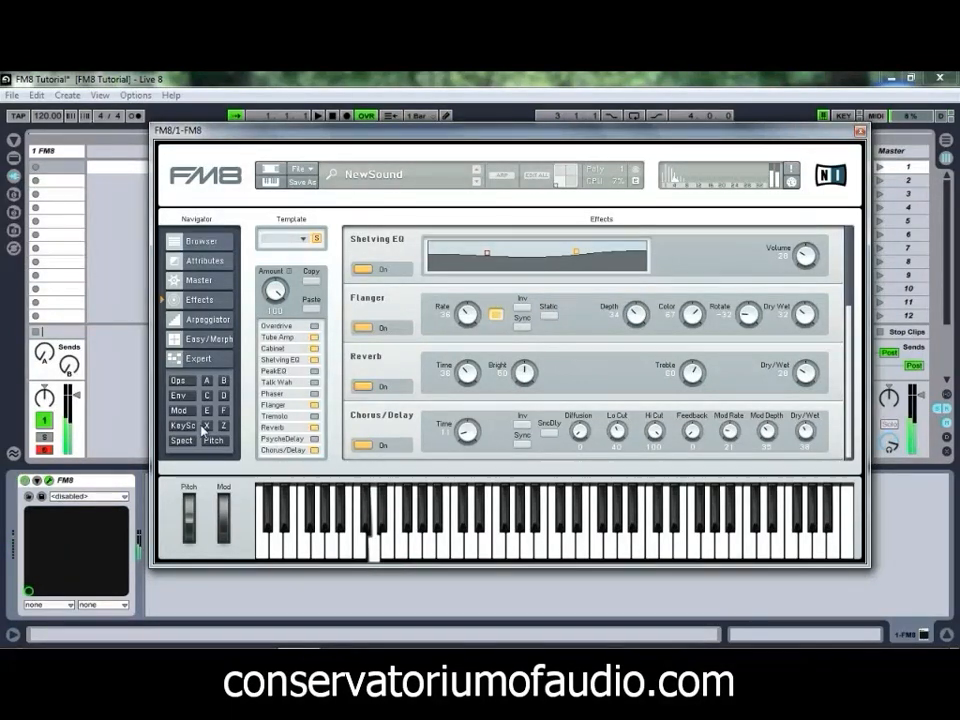
drag(75, 396, 77, 391)
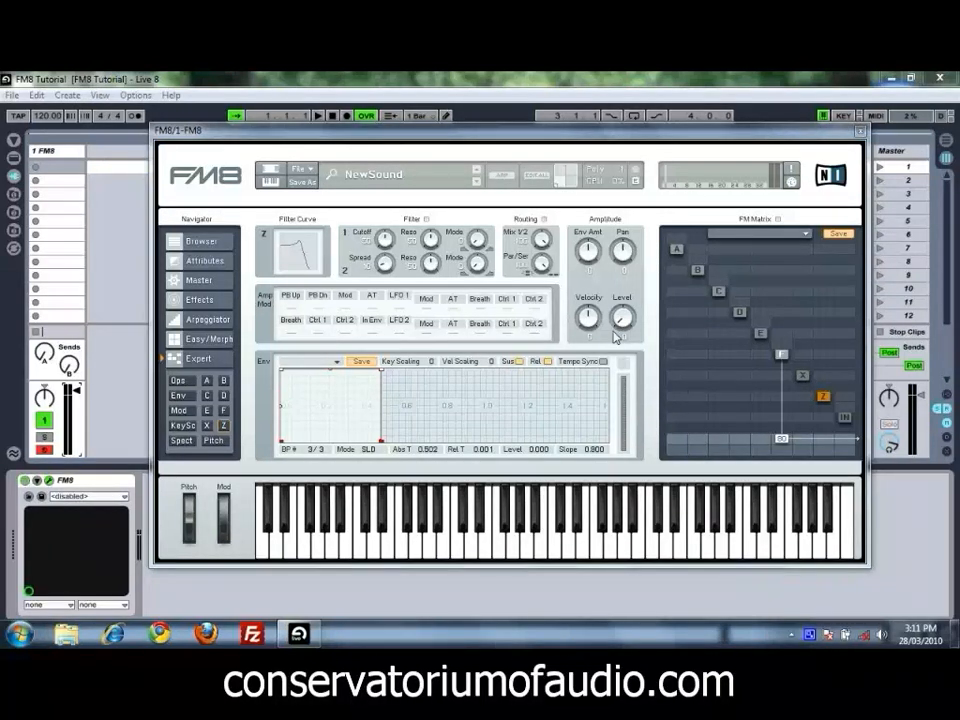
Look through the settings of operators A, C and D in the new patch, returning to operator A.
click(677, 260)
click(718, 291)
click(738, 313)
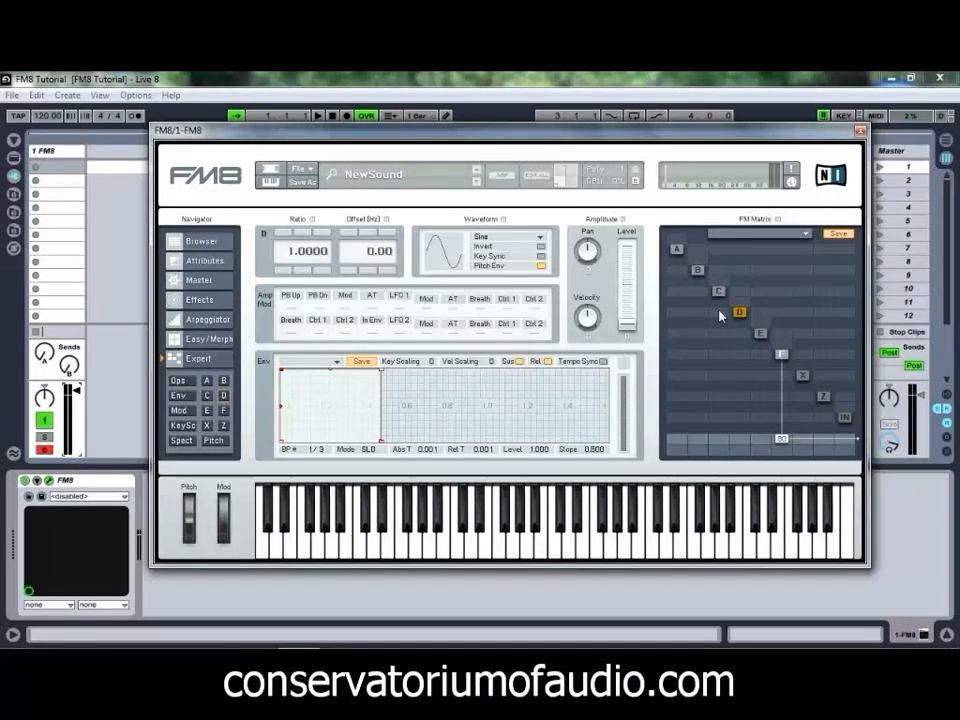
click(678, 250)
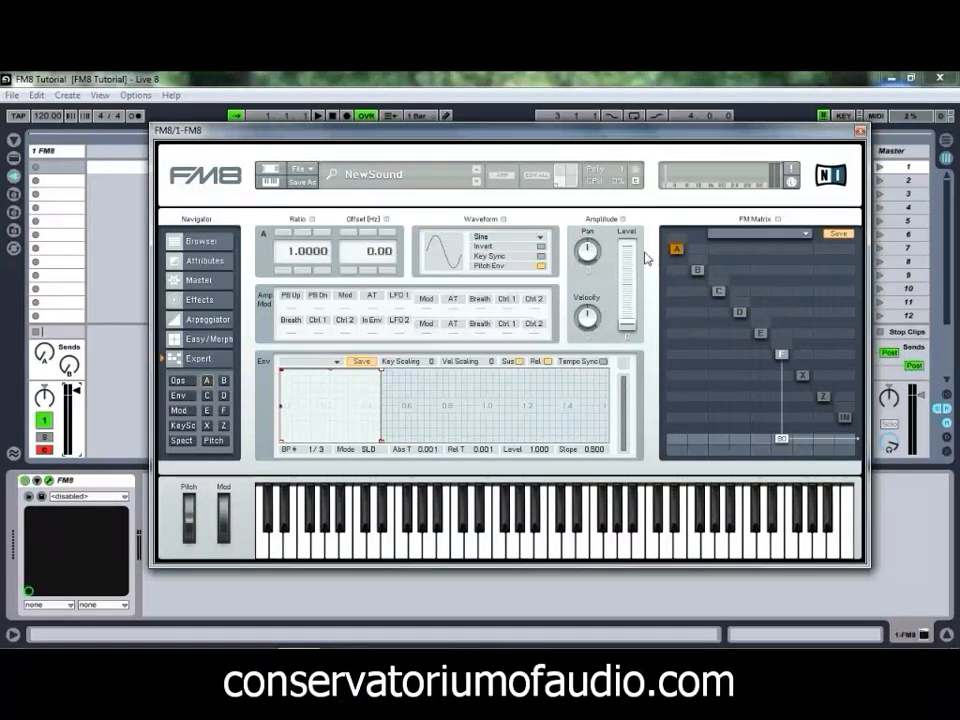
Give operator A a Square waveform, send it to the output at 93, and remove operator F's output.
click(505, 238)
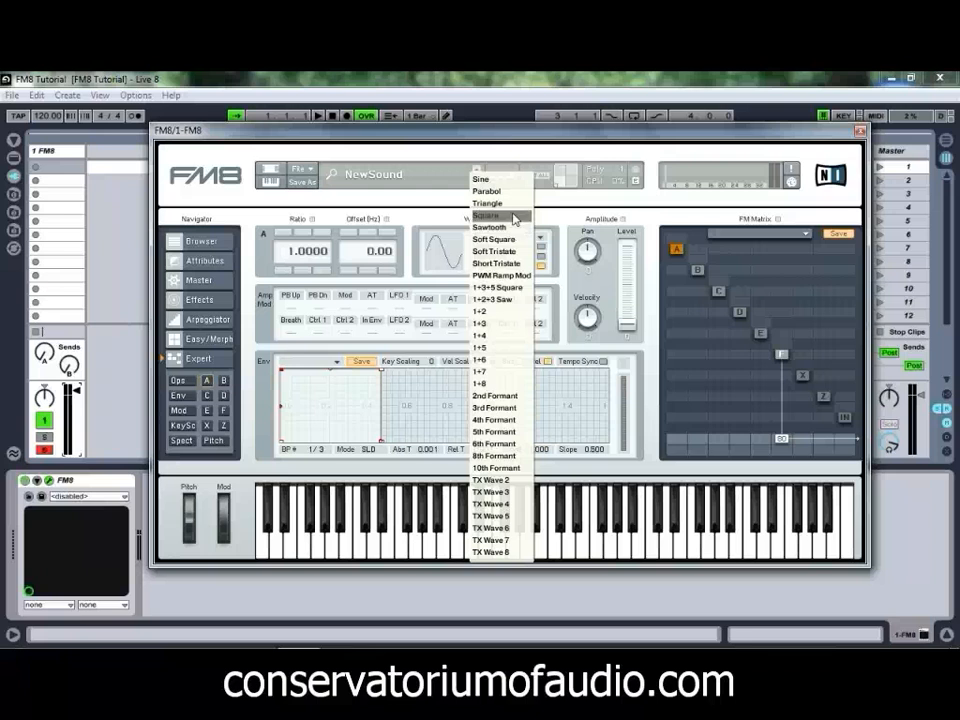
click(487, 215)
drag(676, 438, 679, 403)
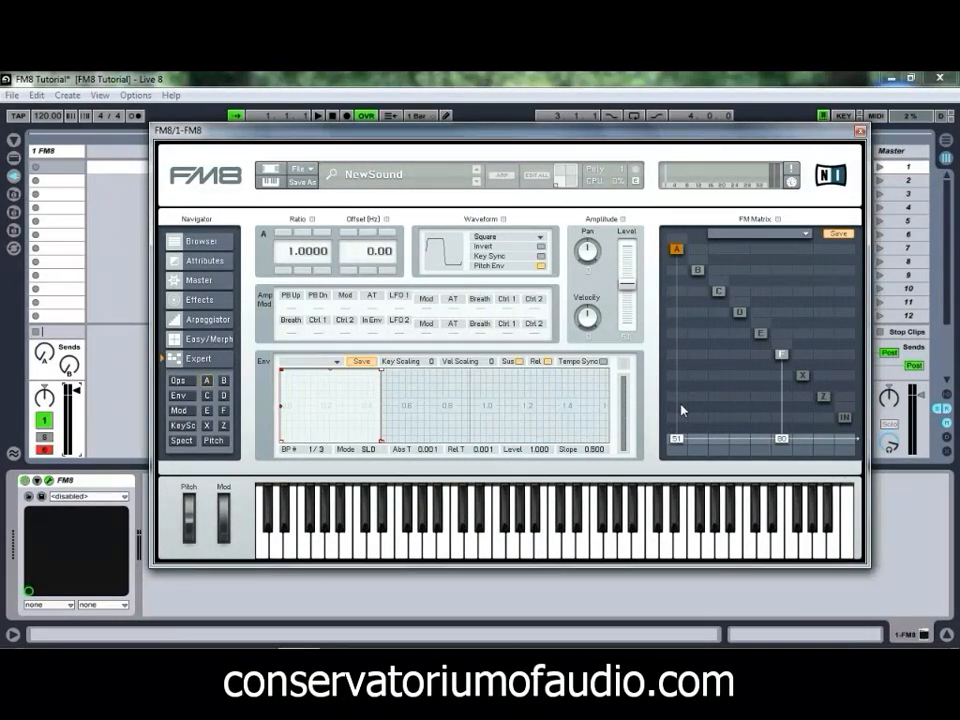
click(781, 354)
drag(781, 381, 780, 538)
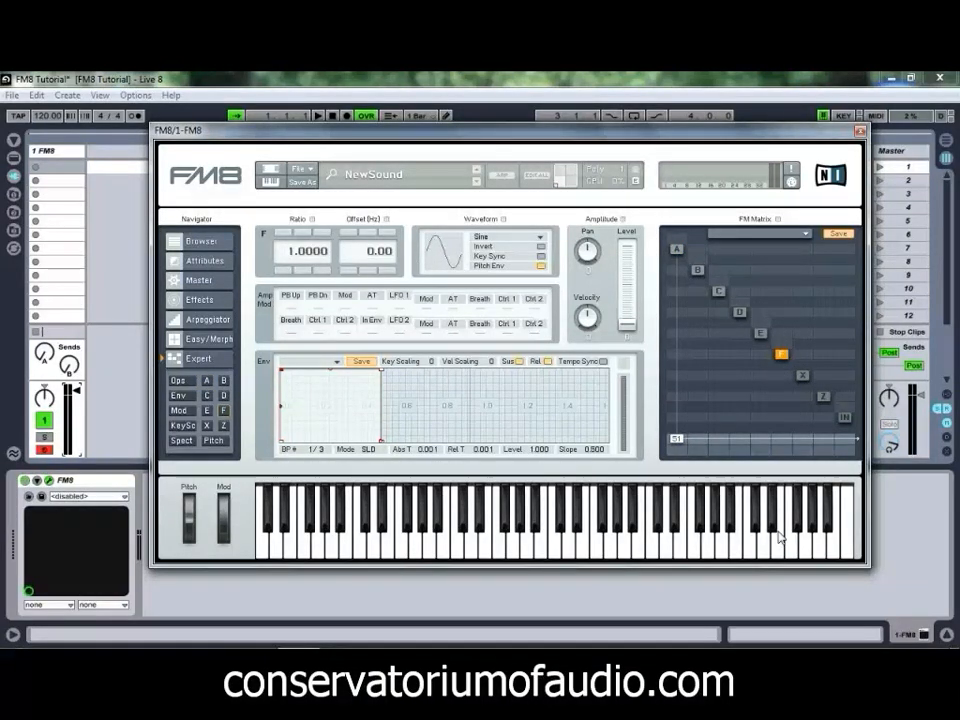
drag(681, 250, 682, 262)
drag(677, 443, 680, 442)
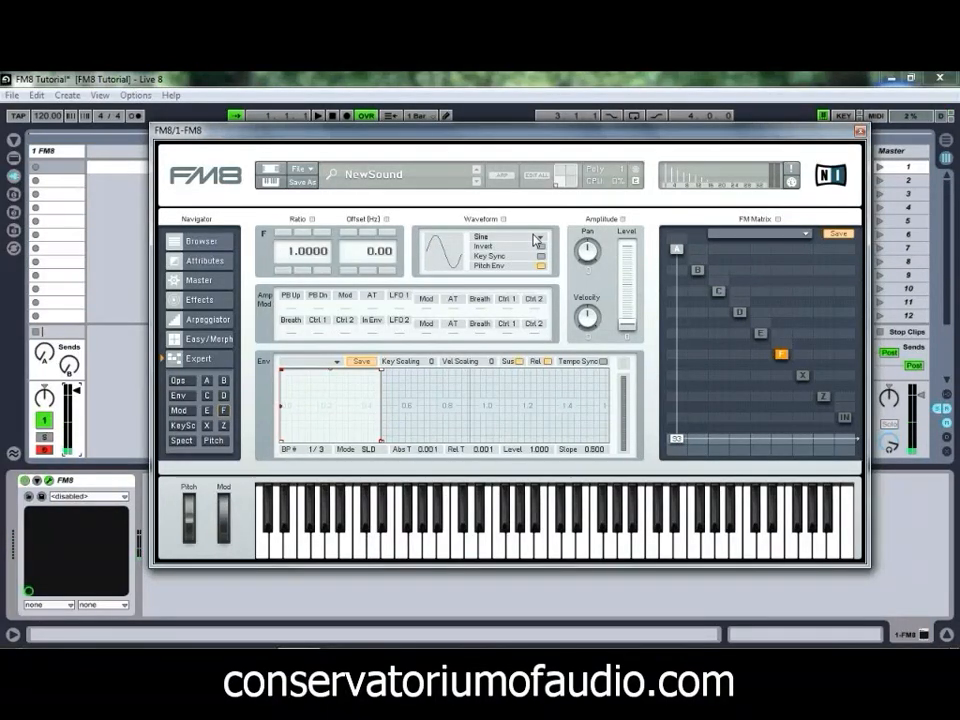
click(677, 249)
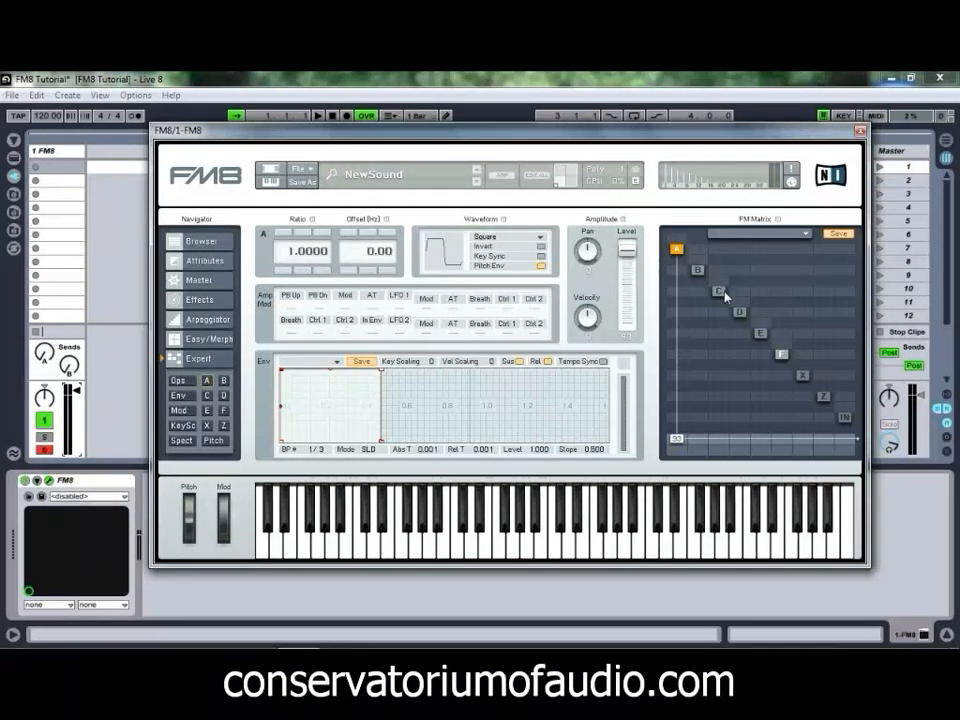
Send operator B to the output and give it a ratio of 2.0000 and a Soft Square waveform.
click(698, 271)
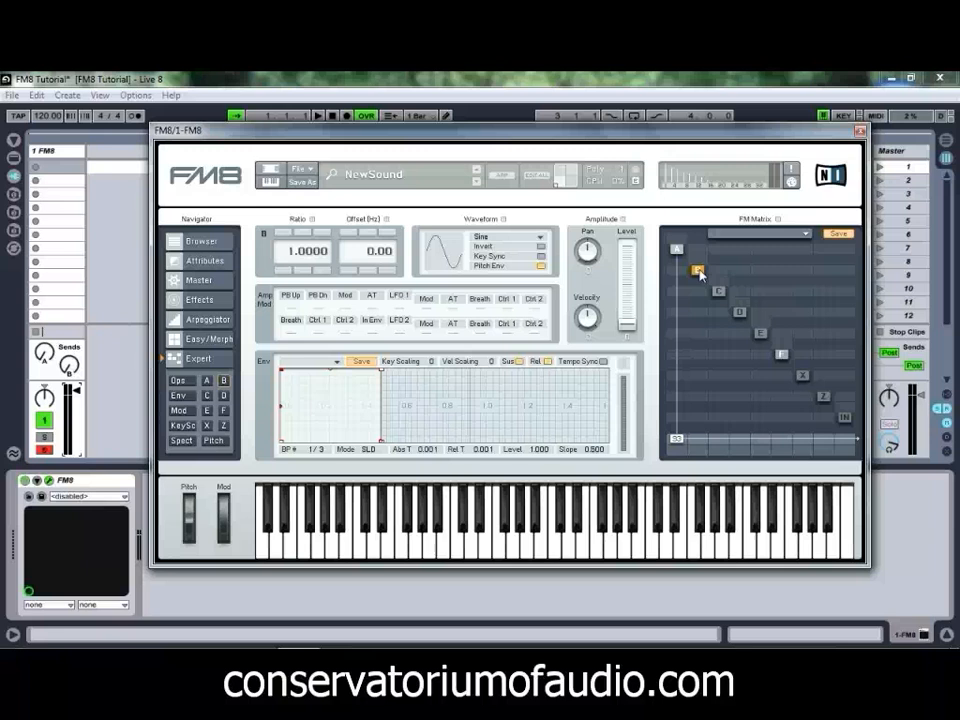
drag(697, 443, 708, 288)
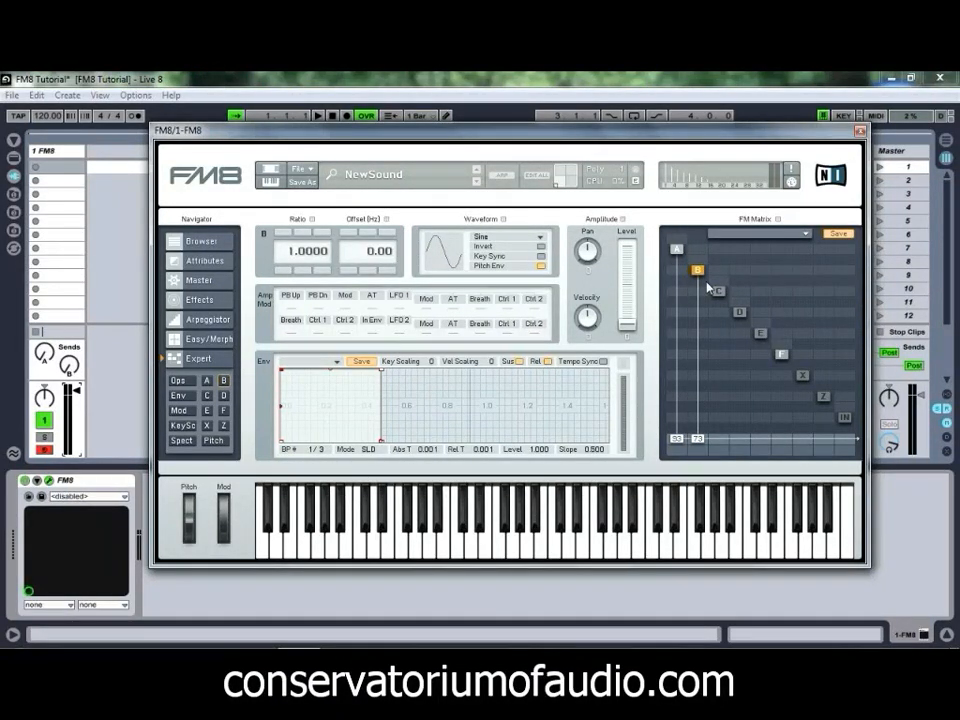
click(283, 233)
click(527, 241)
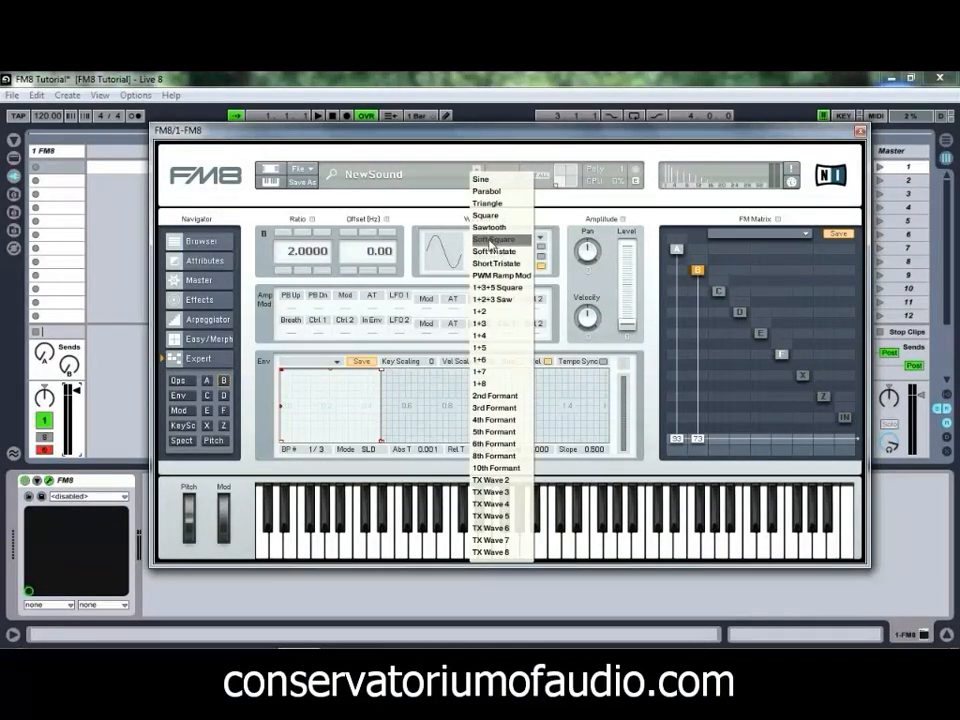
click(492, 241)
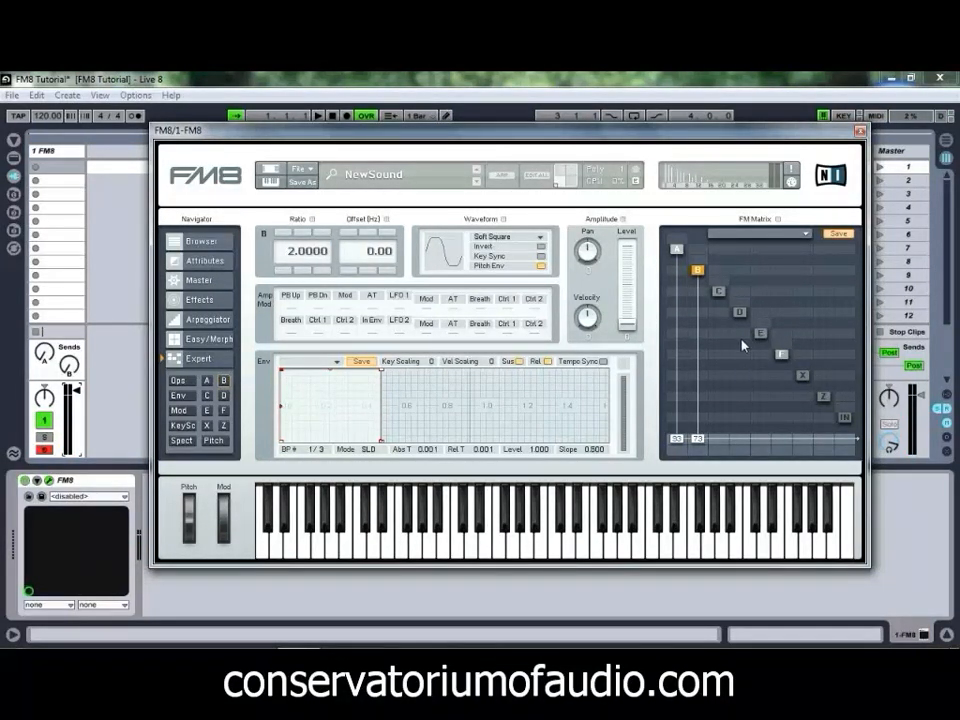
Give operator C the TX Wave 7 waveform and use it to modulate operator A by 26 and operator B by 39.
click(718, 292)
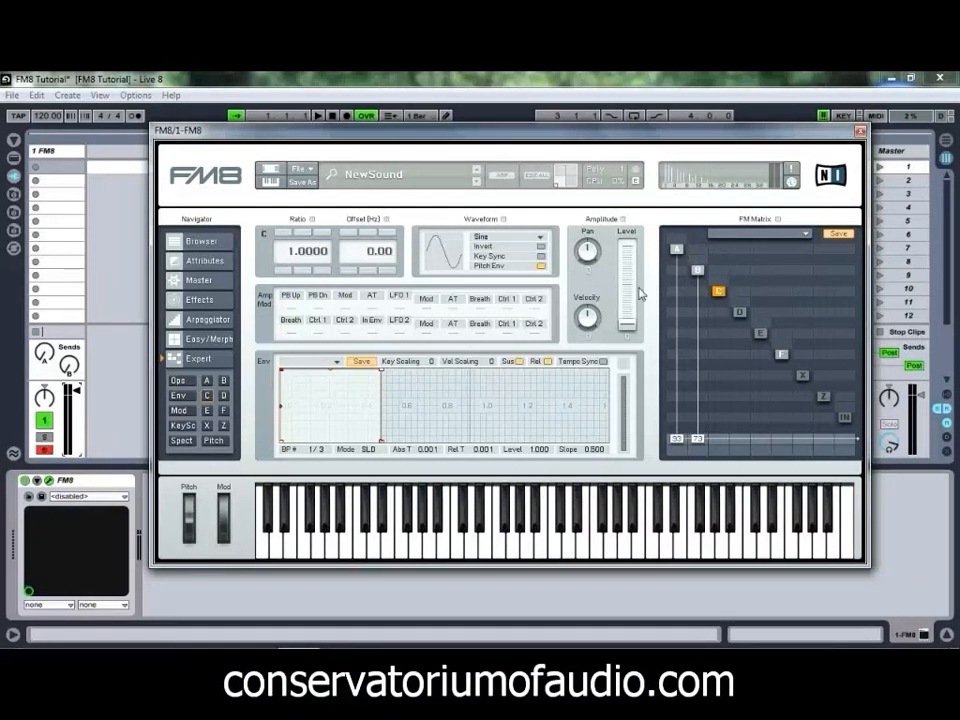
click(515, 238)
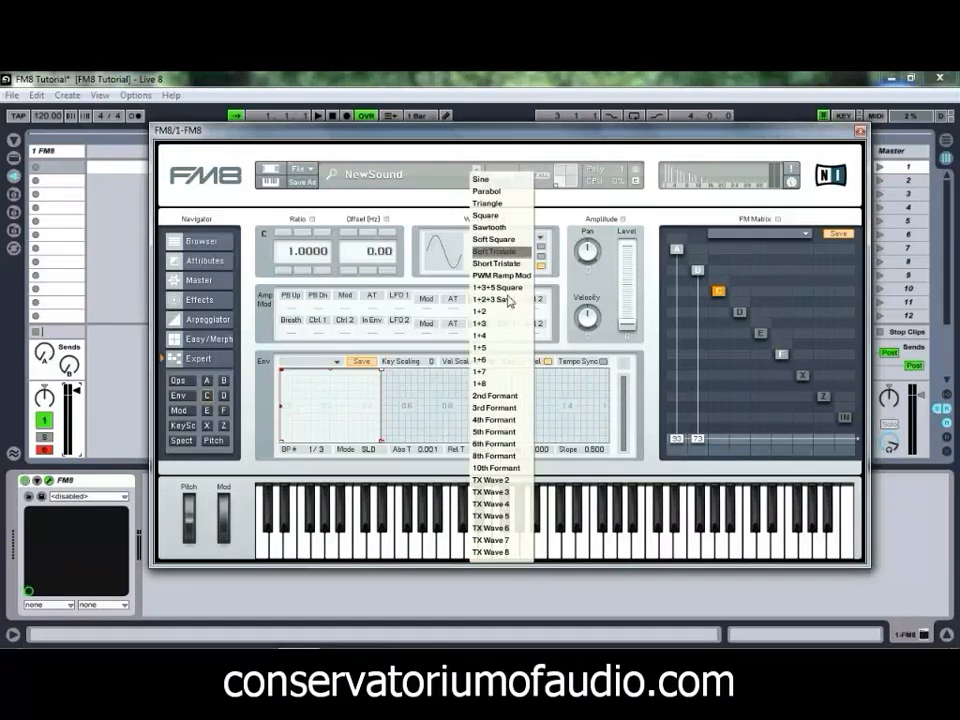
click(497, 540)
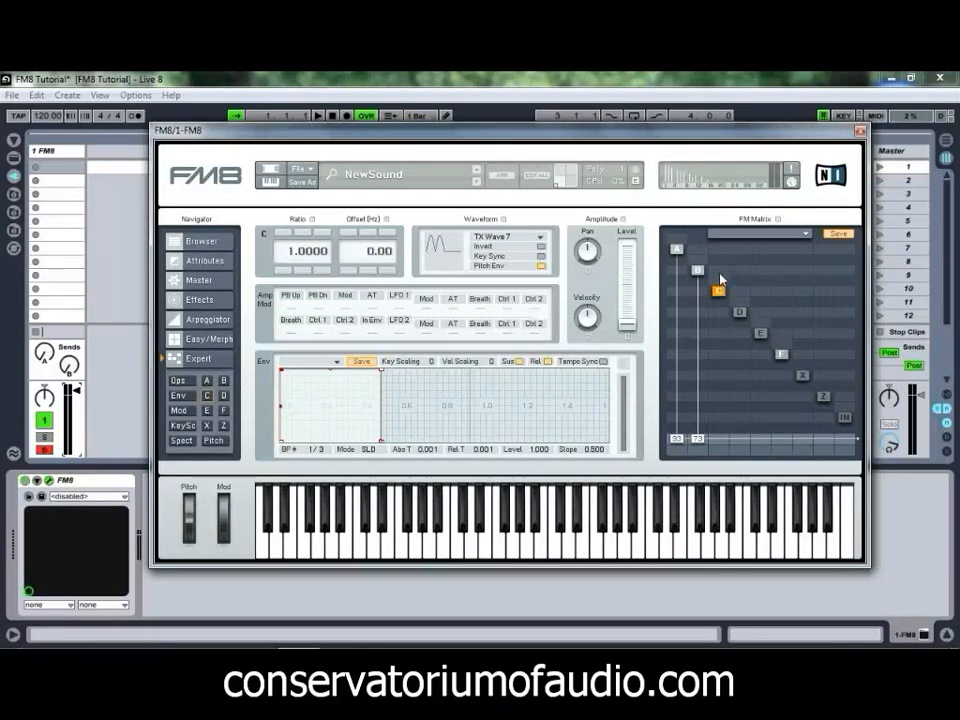
drag(720, 275, 720, 236)
mouse_move(718, 270)
mouse_down()
mouse_move(724, 291)
mouse_move(720, 253)
mouse_up()
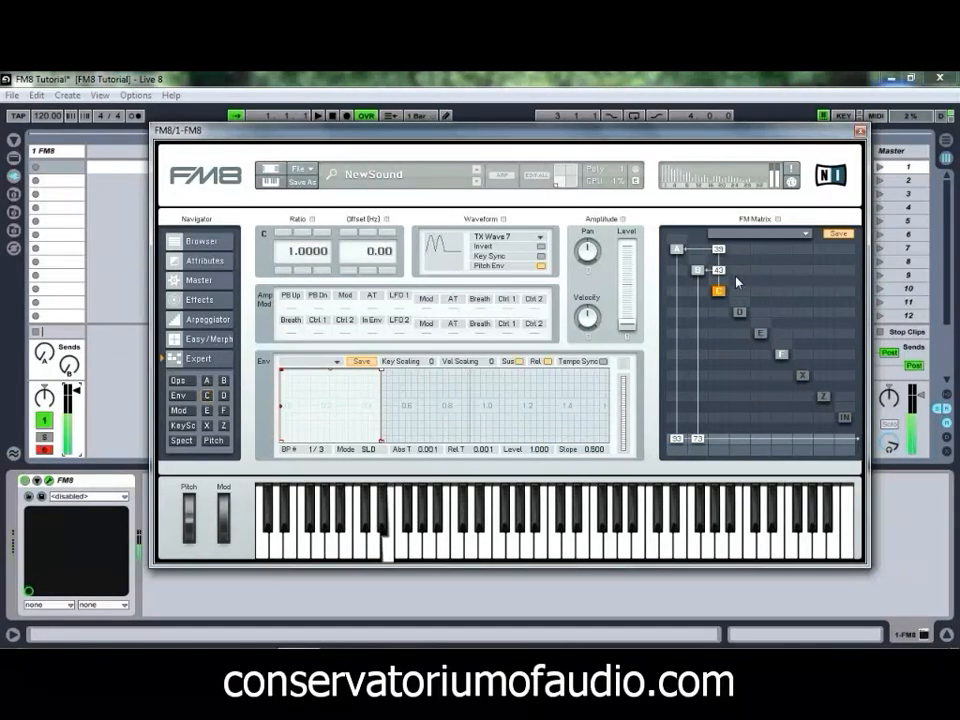
drag(719, 269, 721, 280)
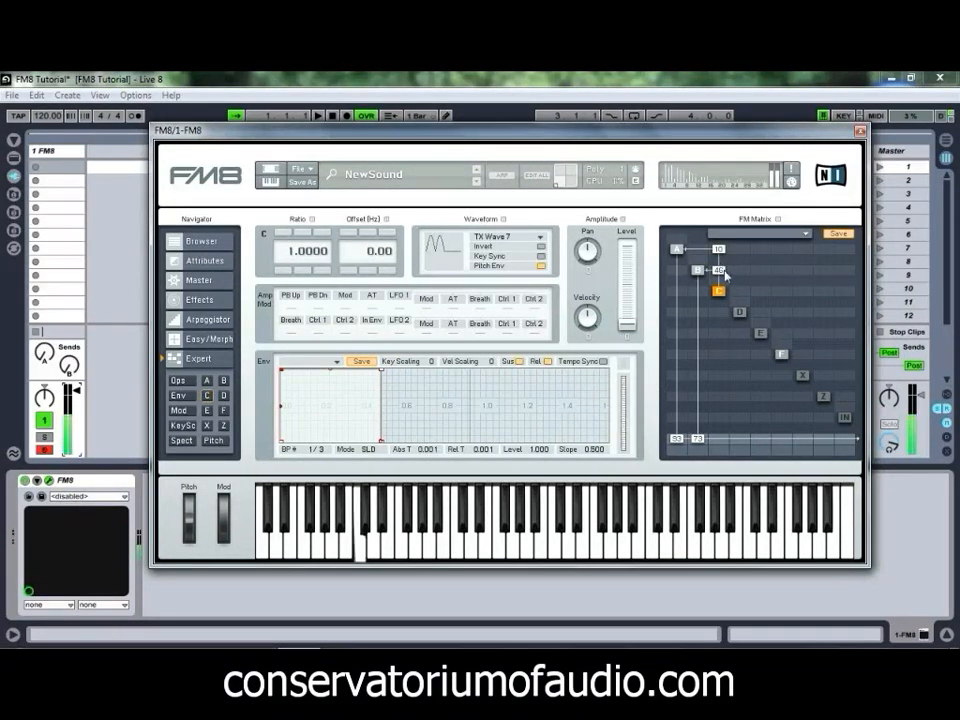
drag(720, 249, 719, 239)
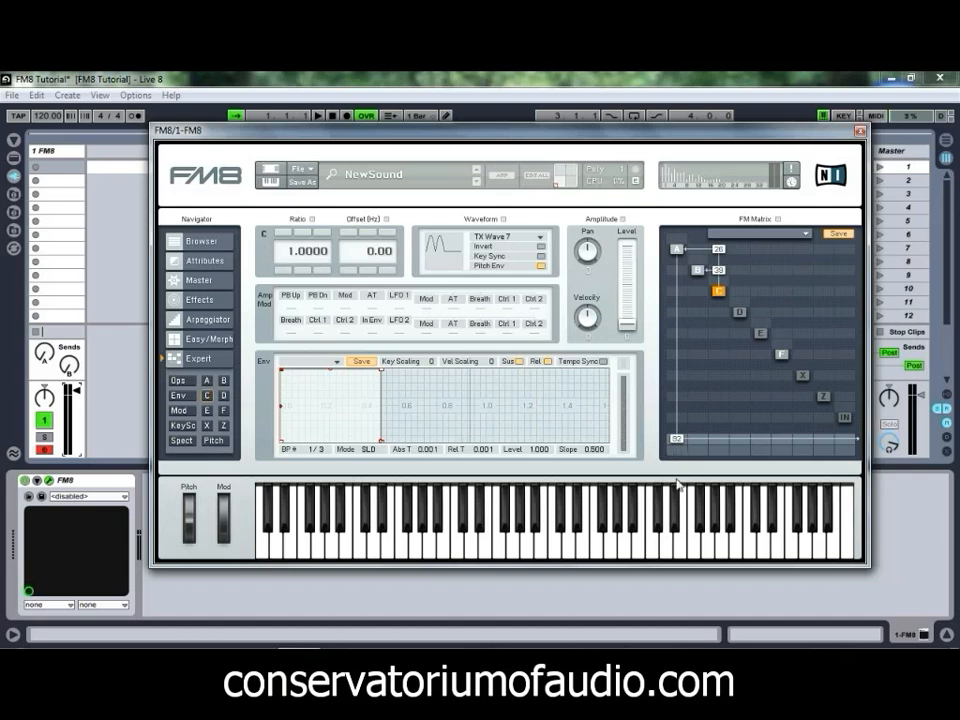
Reroute operators A and B from the output into filter Z, and send Z to the output at 94.
drag(676, 398, 697, 360)
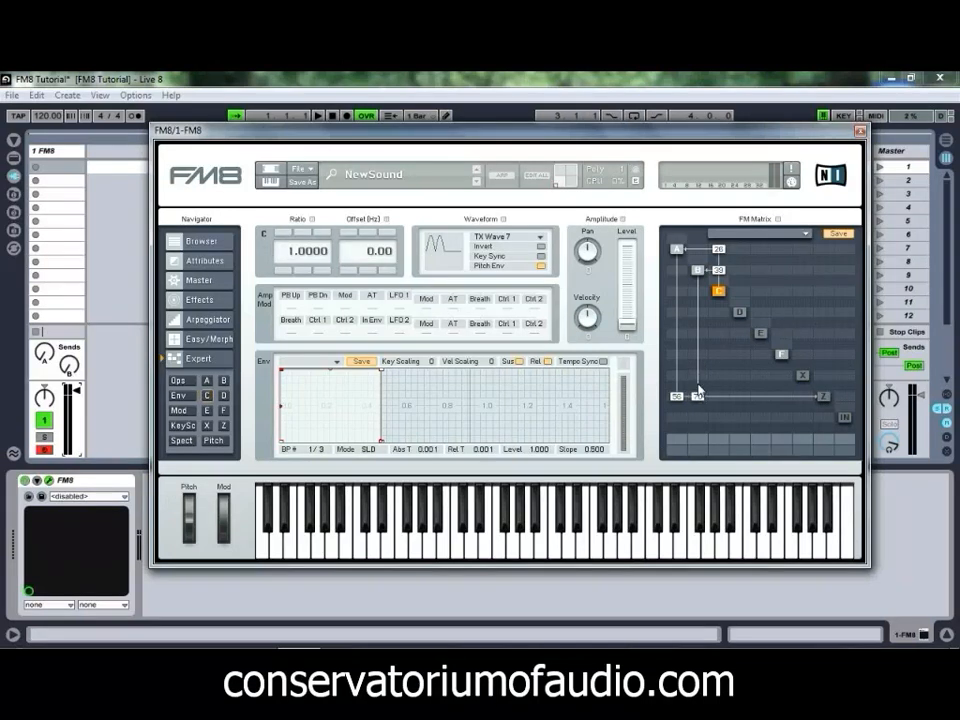
drag(679, 398, 681, 380)
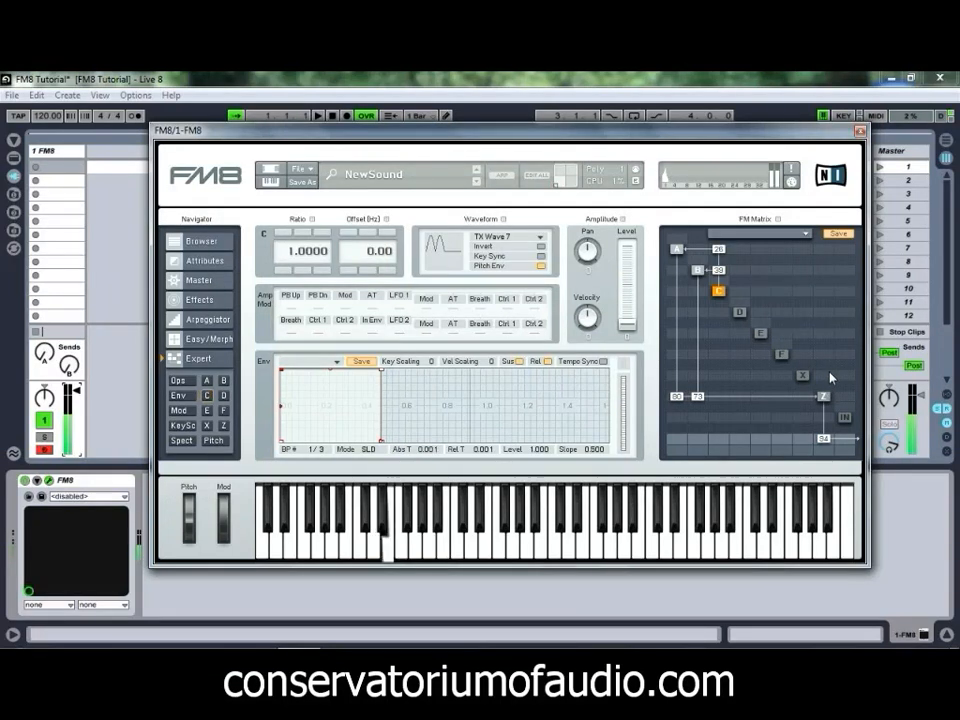
Set filter Z to cutoff 38, first resonance 84, second resonance 92, second mode 100 and filter mix 50.
click(826, 398)
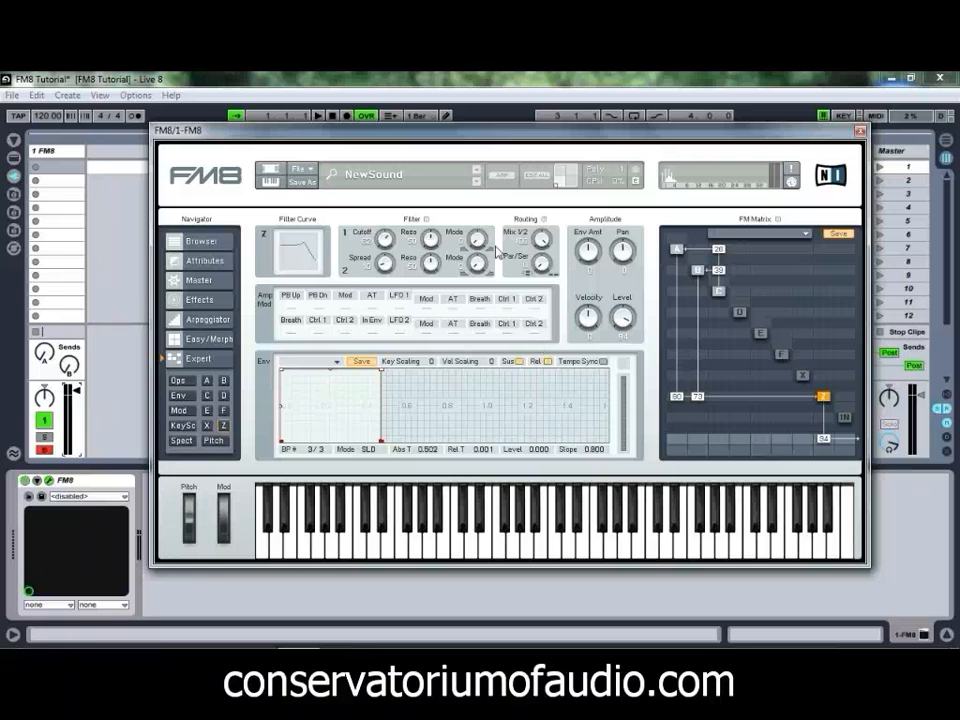
drag(477, 268, 480, 145)
drag(541, 240, 551, 289)
drag(435, 263, 440, 213)
mouse_move(384, 237)
mouse_down()
mouse_move(394, 278)
mouse_move(395, 230)
mouse_up()
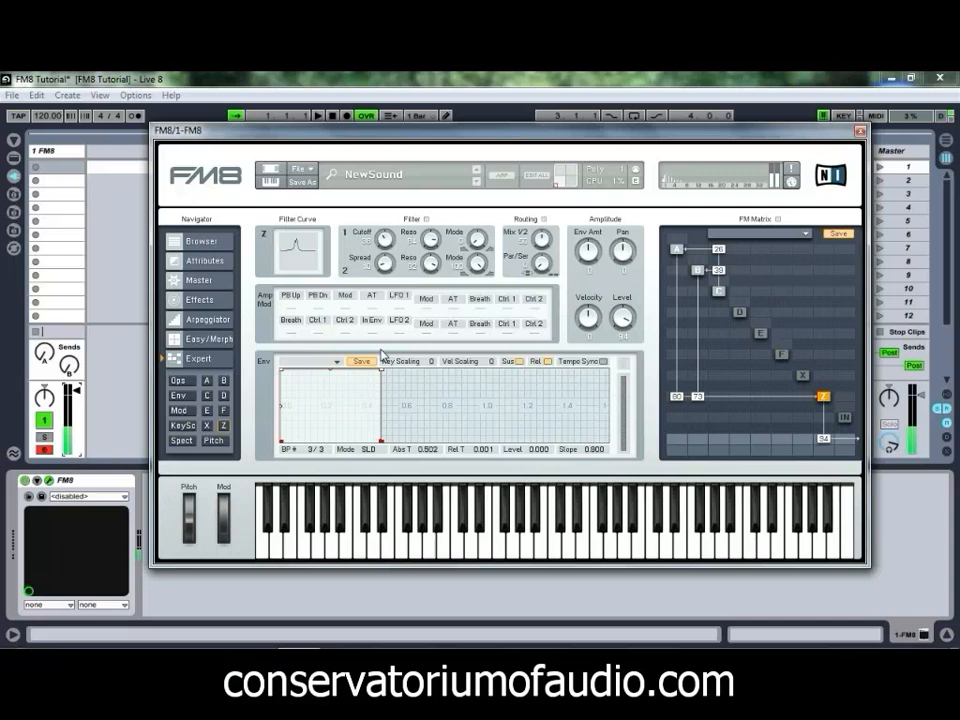
Shape filter Z's envelope with an early attack peak and add breakpoints at about 0.295 s and 0.490 s.
drag(283, 374, 302, 370)
mouse_move(404, 372)
mouse_down()
mouse_move(350, 405)
mouse_move(354, 446)
mouse_move(401, 444)
mouse_move(407, 362)
mouse_move(407, 382)
mouse_up()
double_click(336, 412)
drag(336, 412, 340, 398)
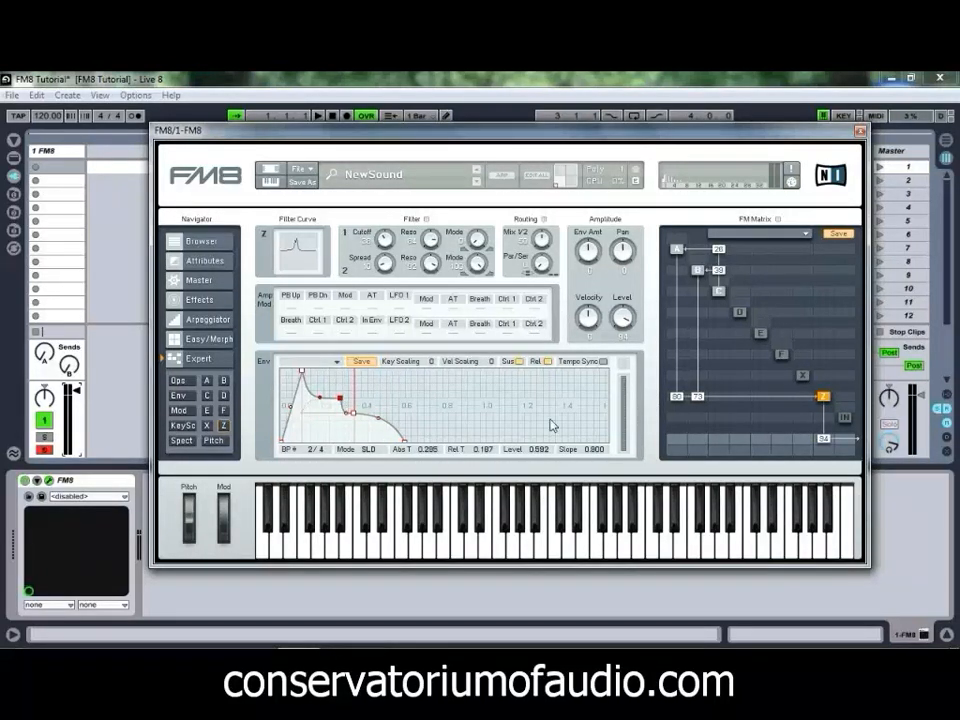
double_click(380, 401)
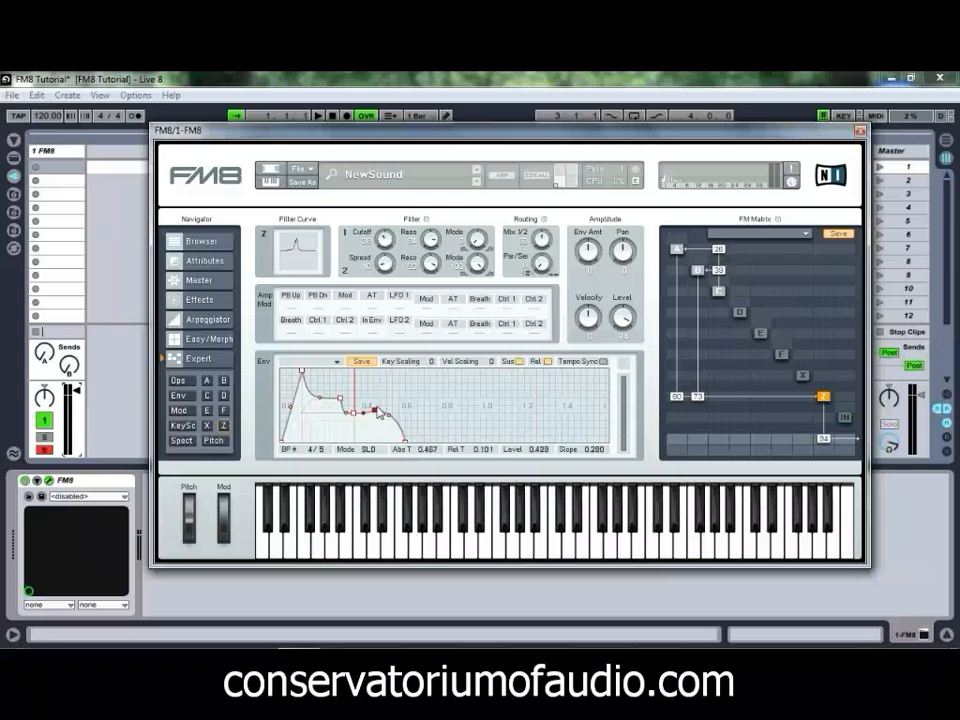
drag(380, 400, 379, 402)
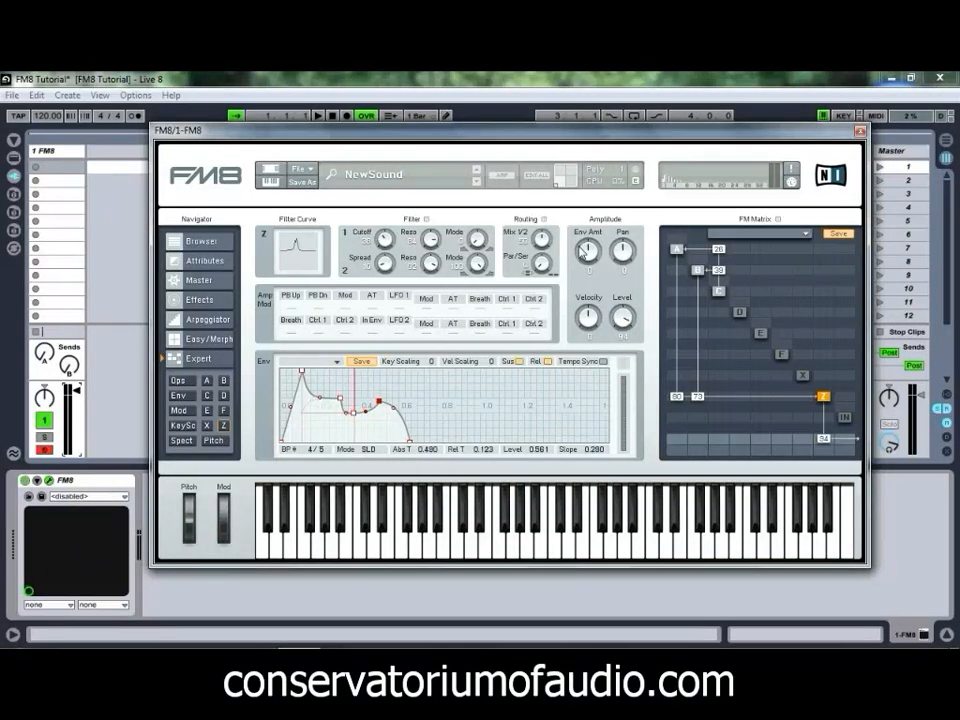
Set filter Z's envelope amount to 37 and spread out and lower the envelope's sustain and release breakpoints.
drag(589, 253, 592, 258)
drag(380, 404, 460, 402)
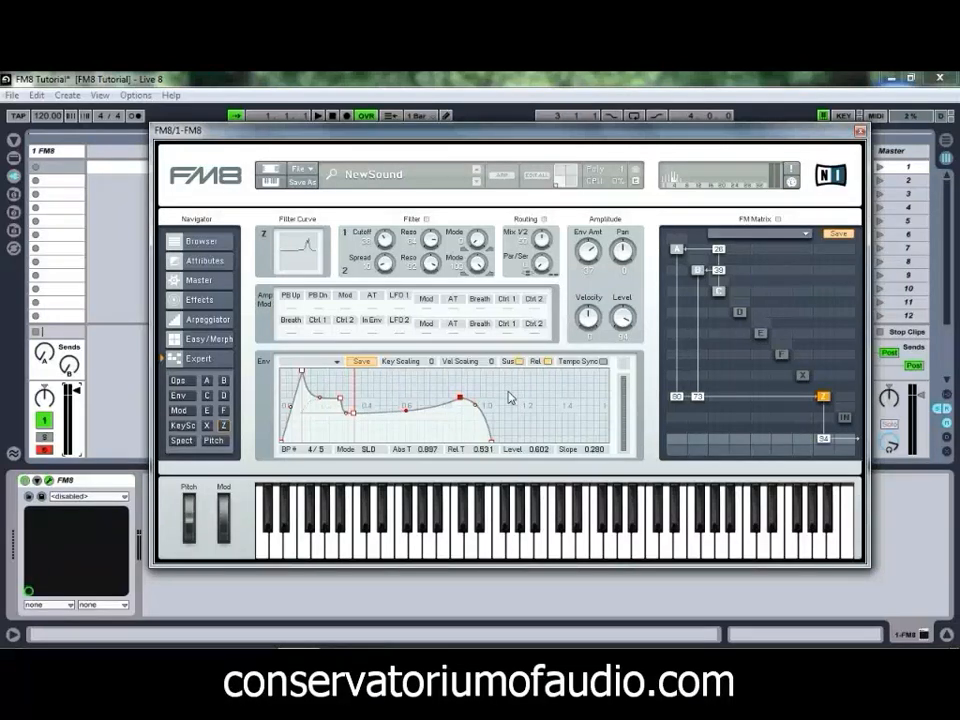
drag(355, 412, 416, 415)
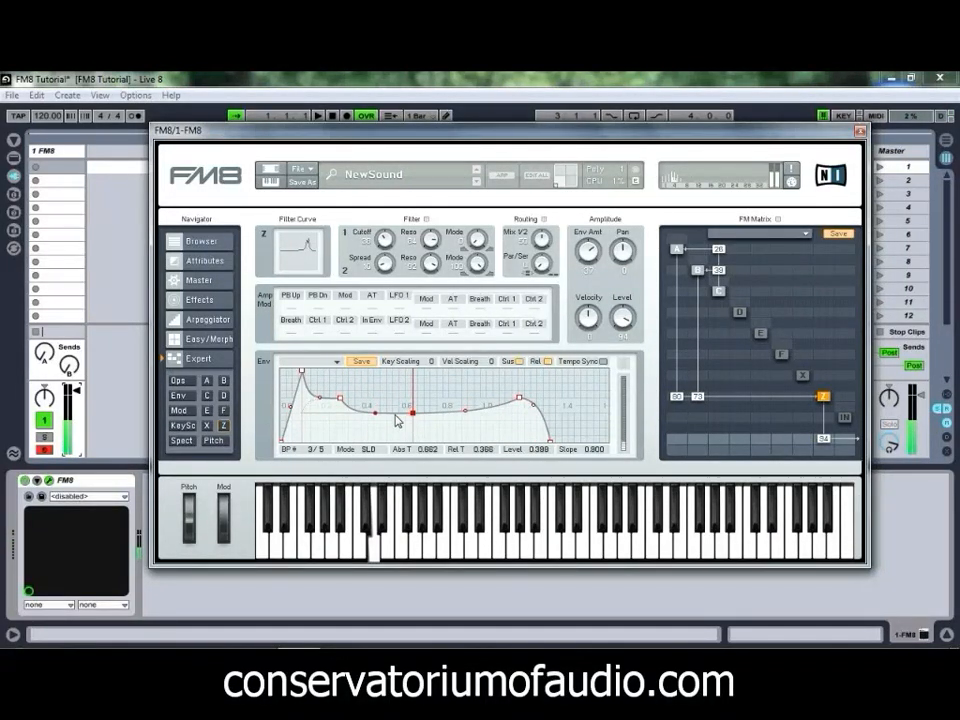
drag(521, 401, 438, 440)
drag(387, 415, 393, 379)
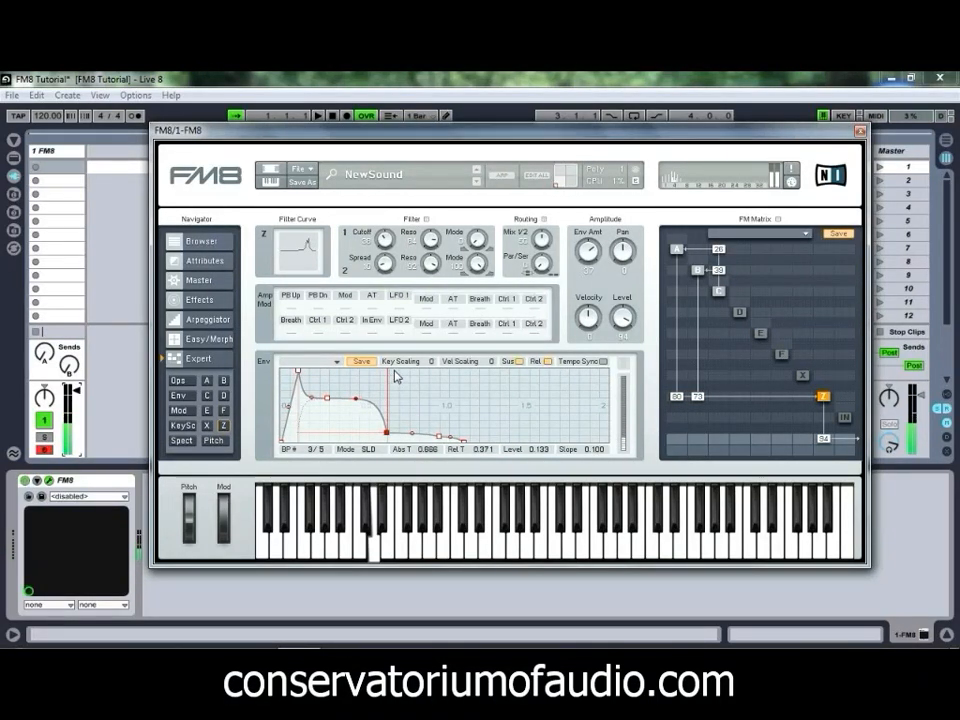
Delete two late breakpoints from filter Z's envelope and move the sustain point to about 0.971 s at level 0.673.
double_click(388, 434)
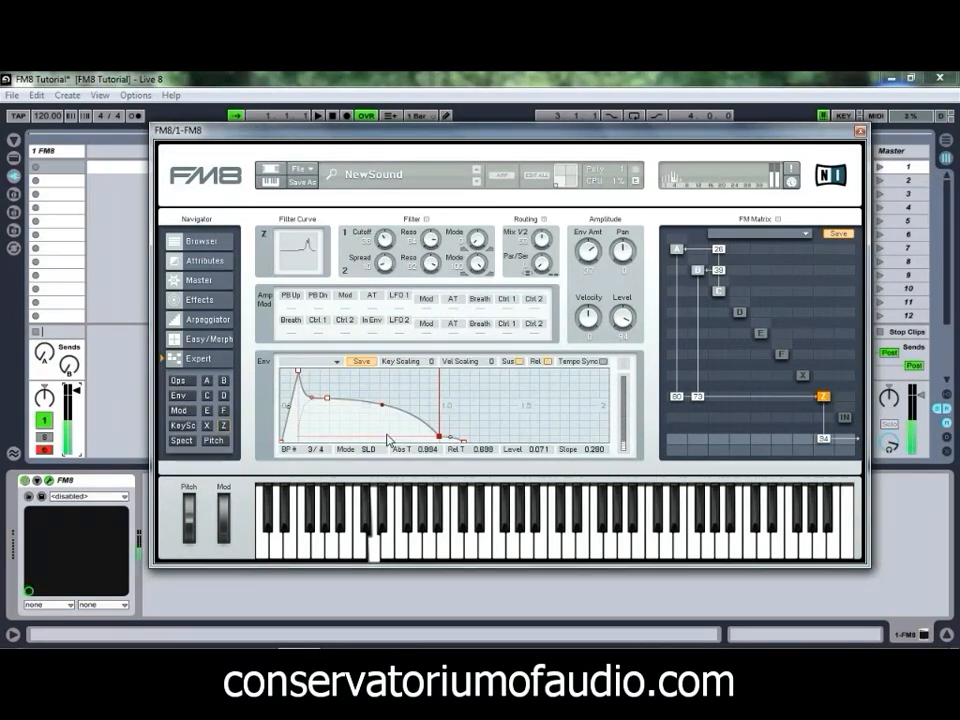
double_click(439, 438)
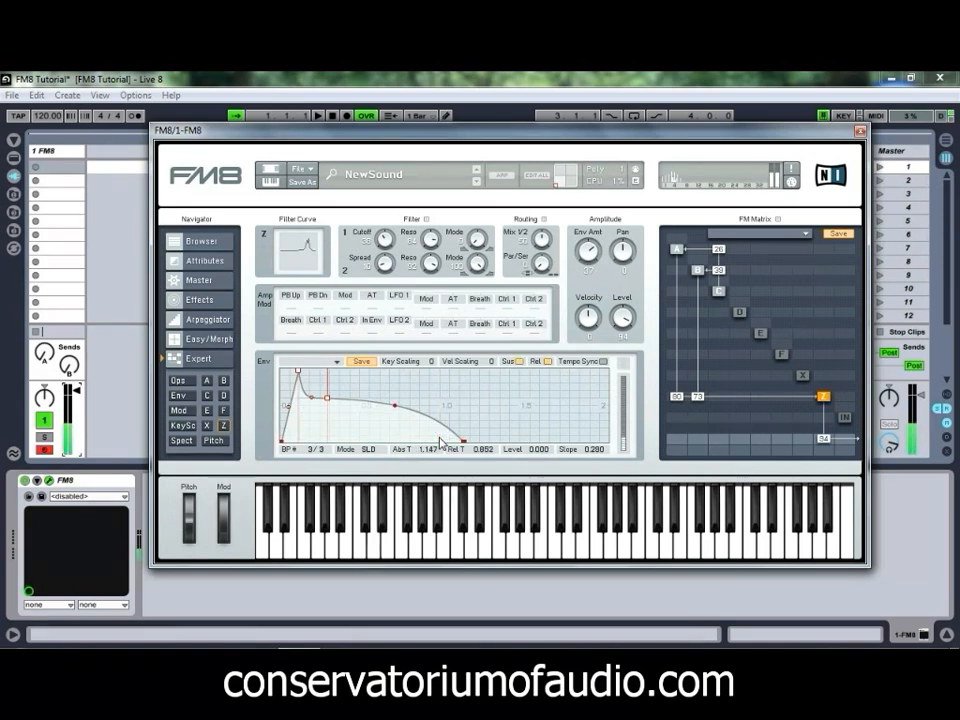
drag(328, 399, 436, 393)
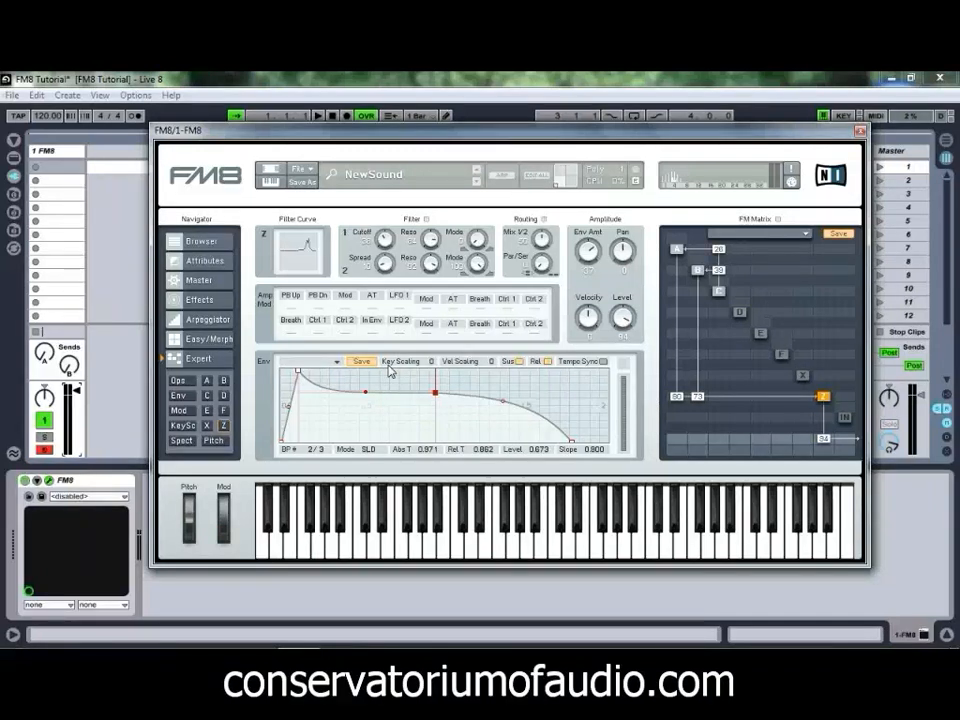
Play a short run of notes to audition the filtered patch.
key(a)
key(s)
key(a)
key(s)
key(d)
key(s)
Open the arpeggiator settings and switch the arpeggiator on.
click(214, 321)
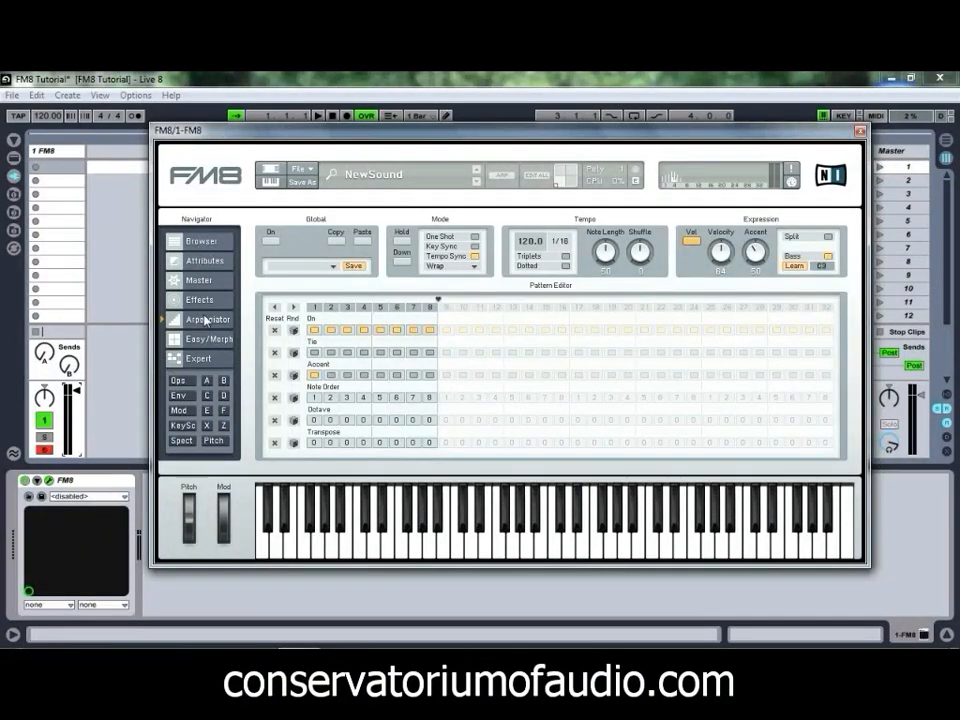
click(270, 241)
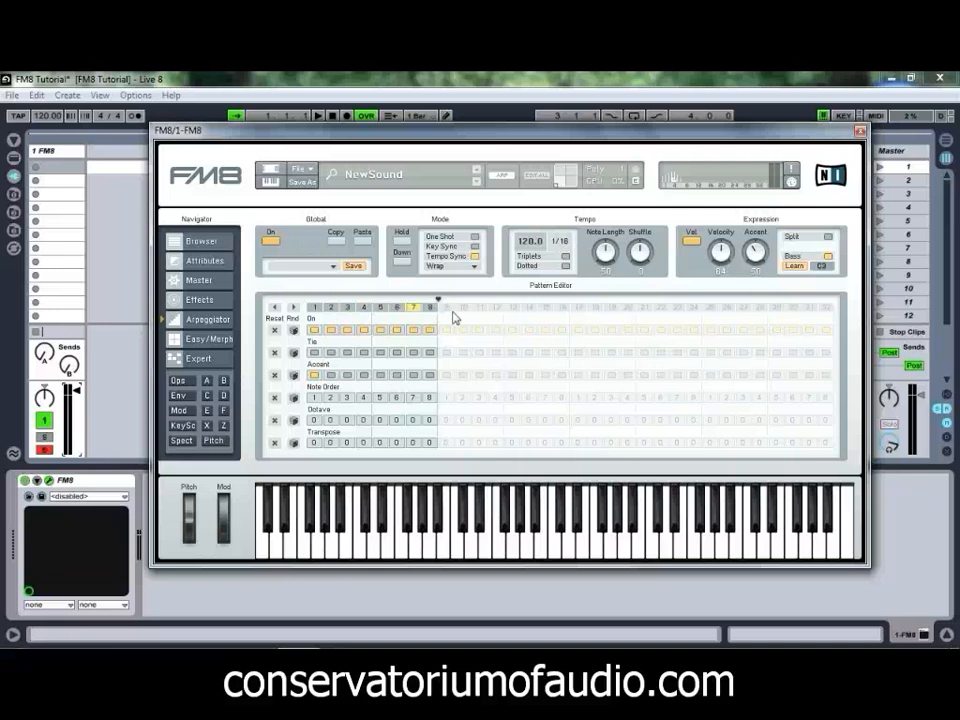
click(473, 256)
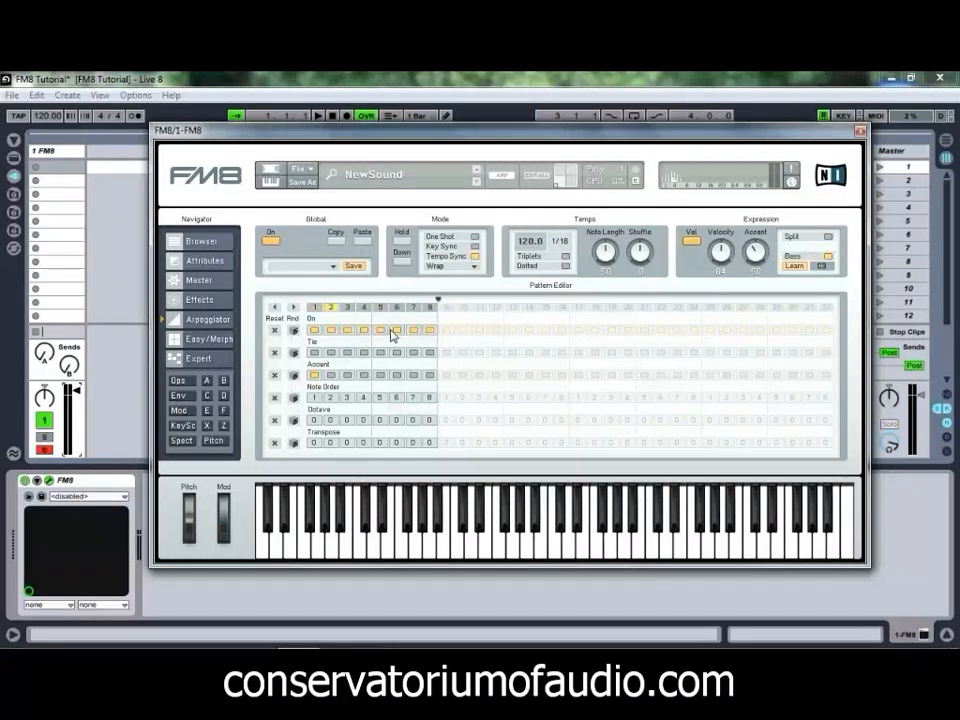
Switch off steps 2, 4 and 8 in the arpeggiator pattern.
click(331, 329)
click(363, 329)
click(397, 329)
click(430, 330)
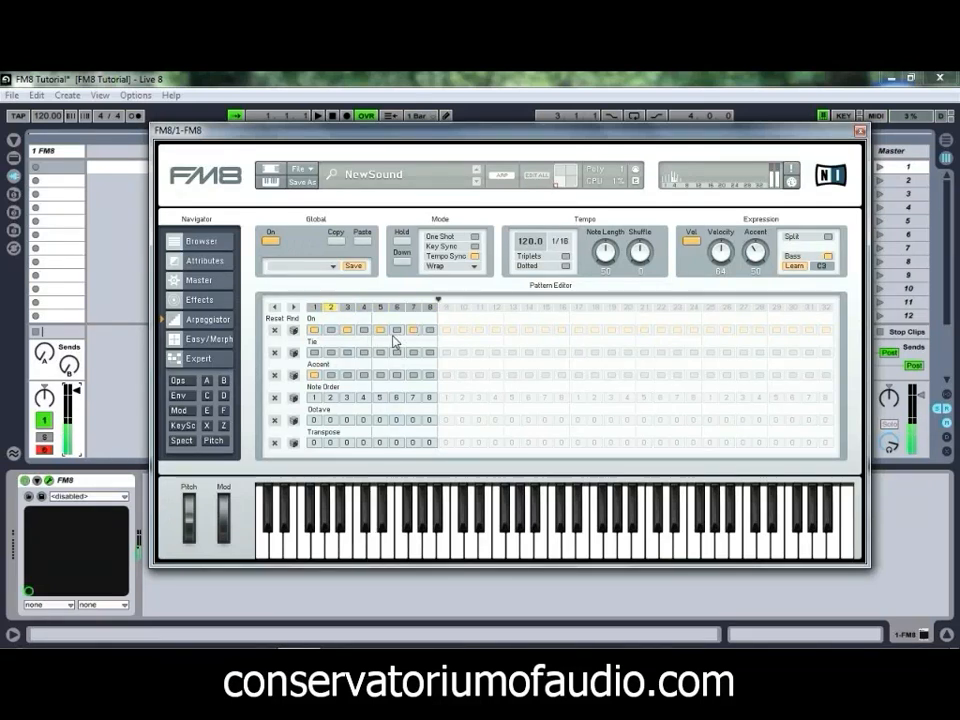
click(396, 331)
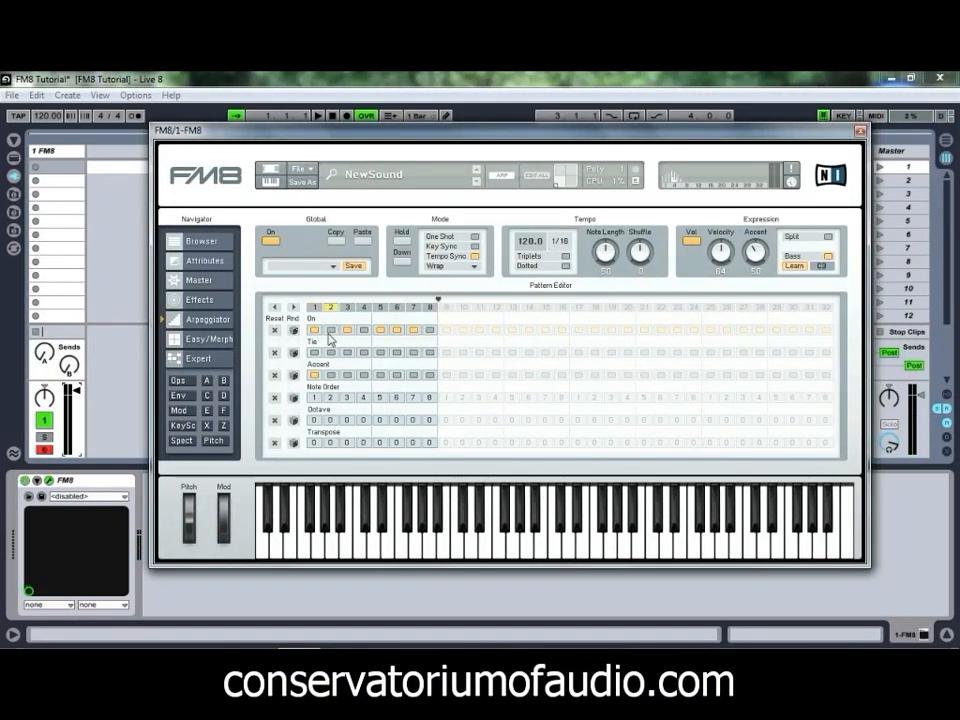
Set ties on steps 6 and 7 of the arpeggiator pattern.
click(383, 353)
click(398, 353)
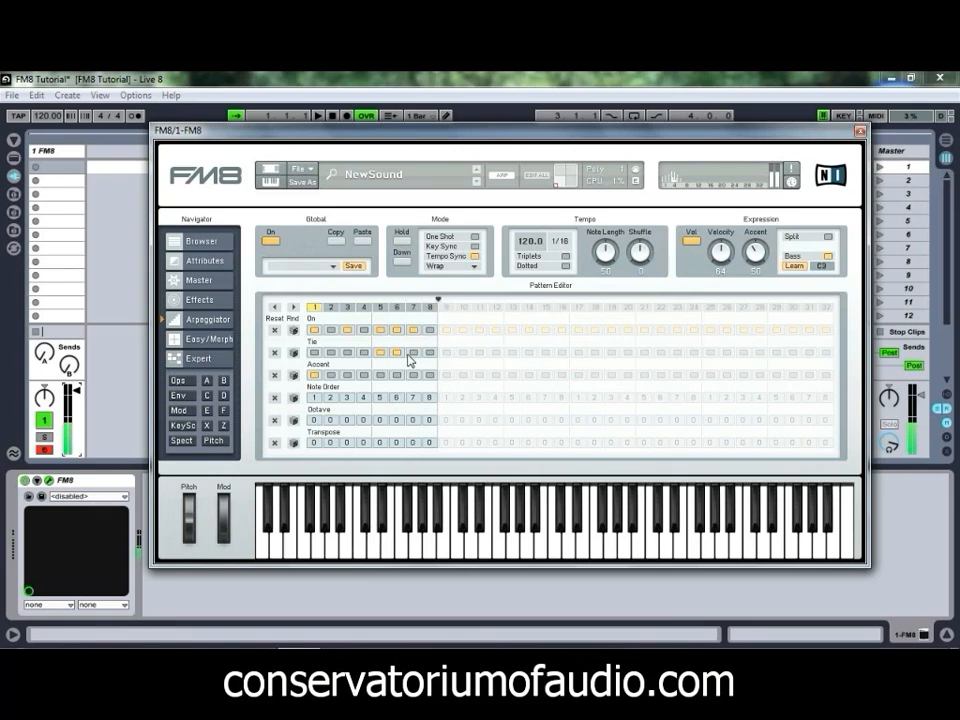
click(412, 354)
click(381, 354)
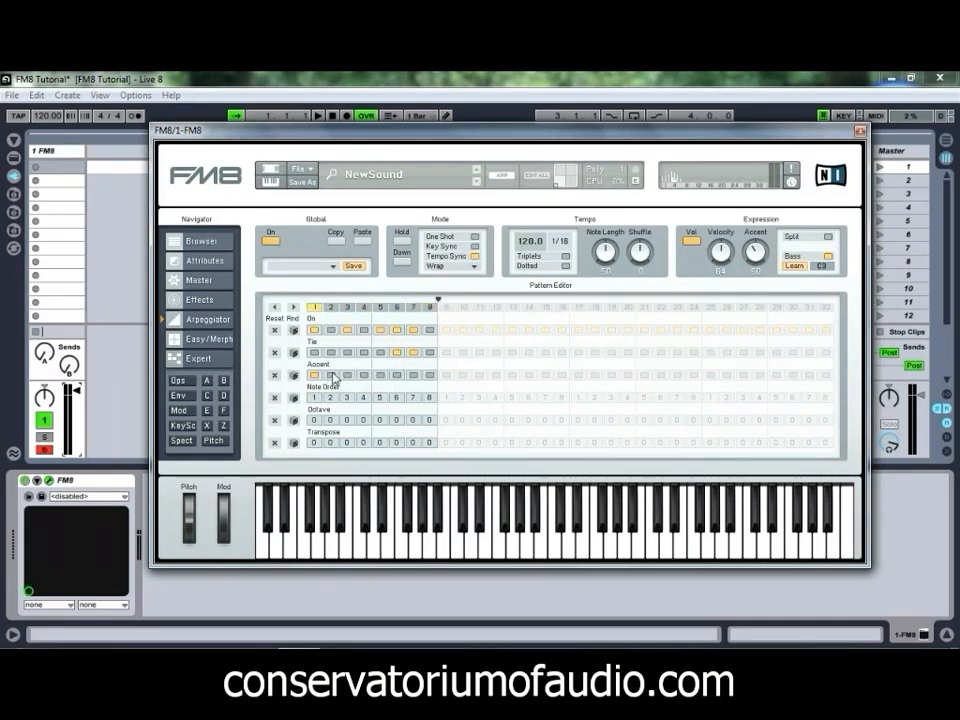
Add an accent on step 5 of the arpeggiator pattern and set the accent amount to 79.
click(348, 377)
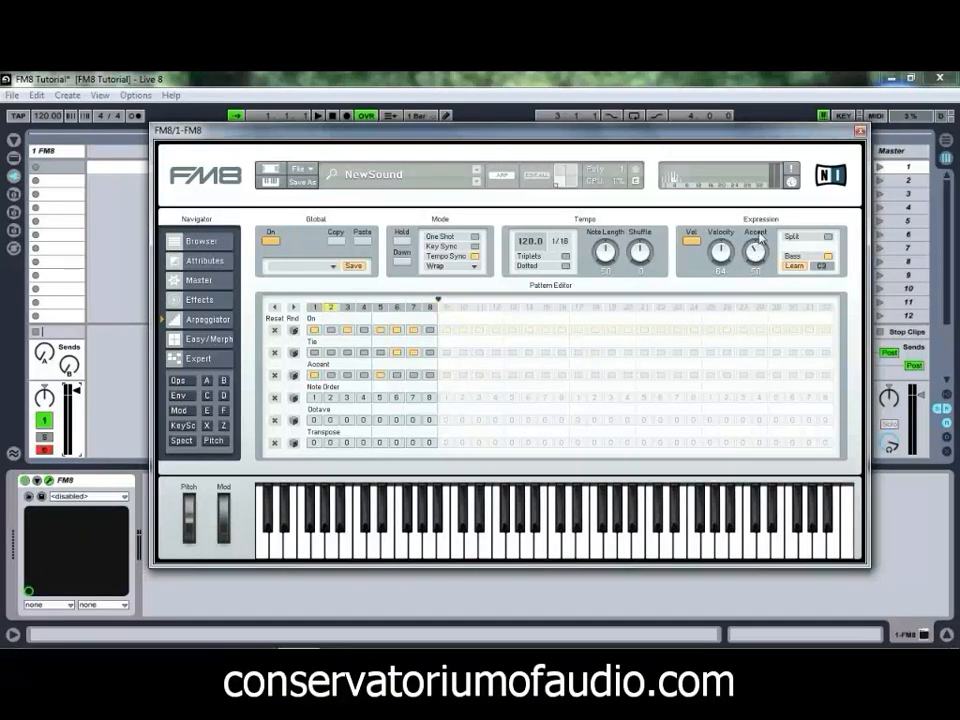
drag(757, 258, 729, 213)
drag(755, 255, 761, 230)
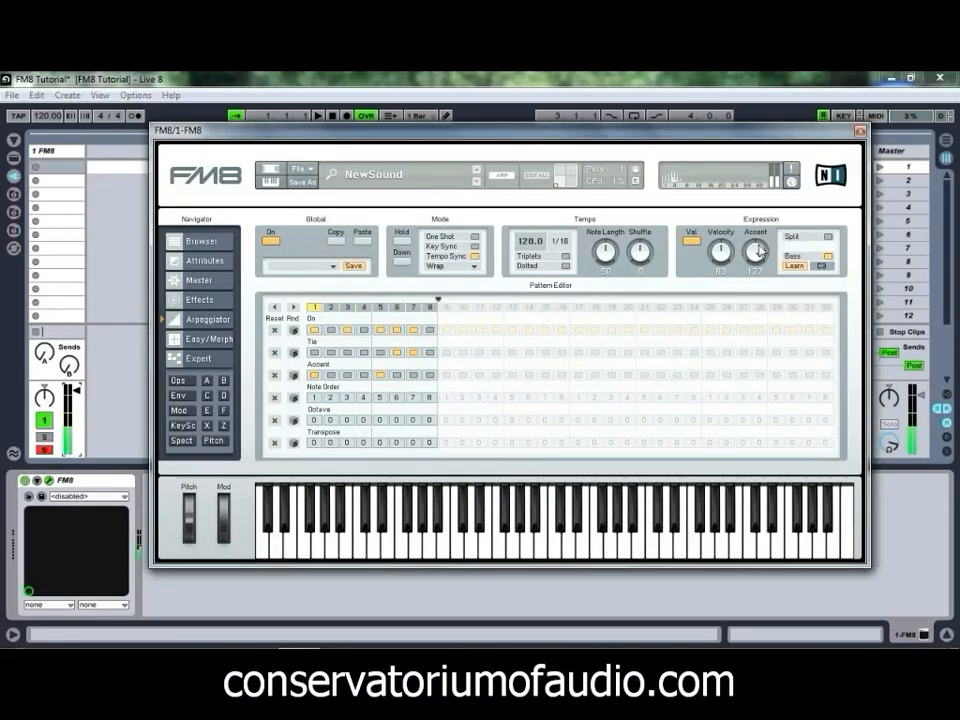
mouse_move(758, 252)
mouse_down()
mouse_move(767, 317)
mouse_move(759, 247)
mouse_up()
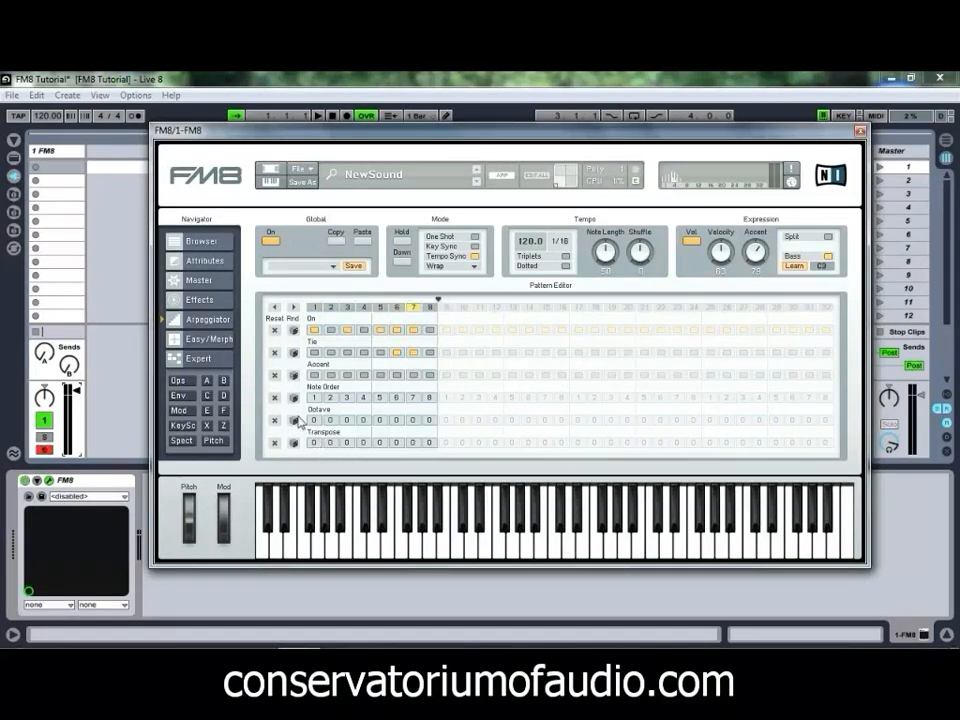
Randomize and reset the arpeggiator pattern rows, and switch off steps 2 and 5.
click(275, 352)
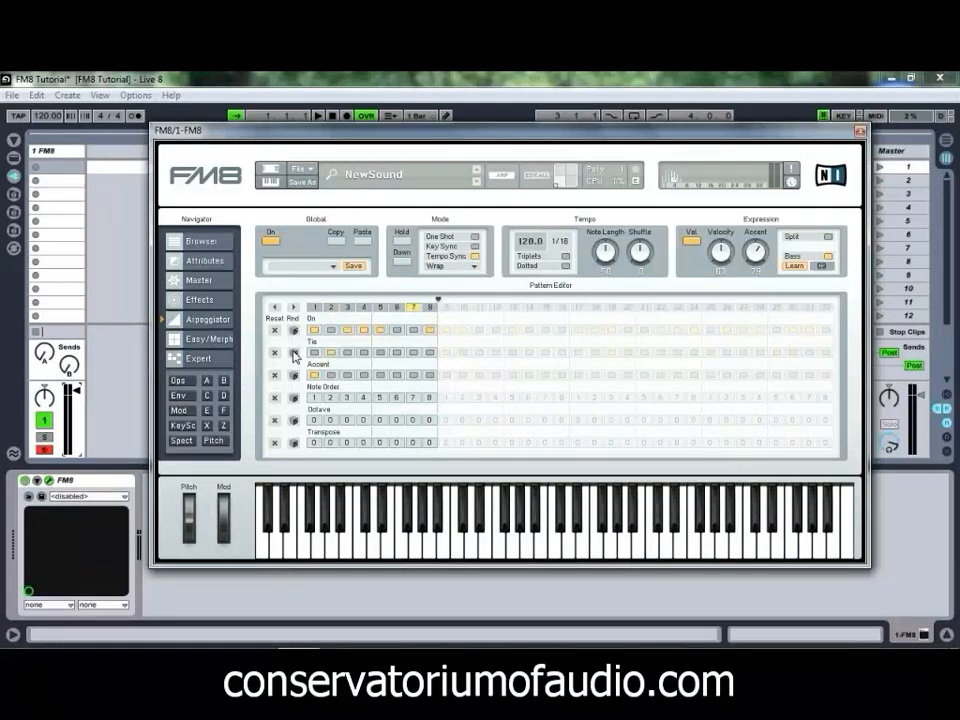
click(293, 420)
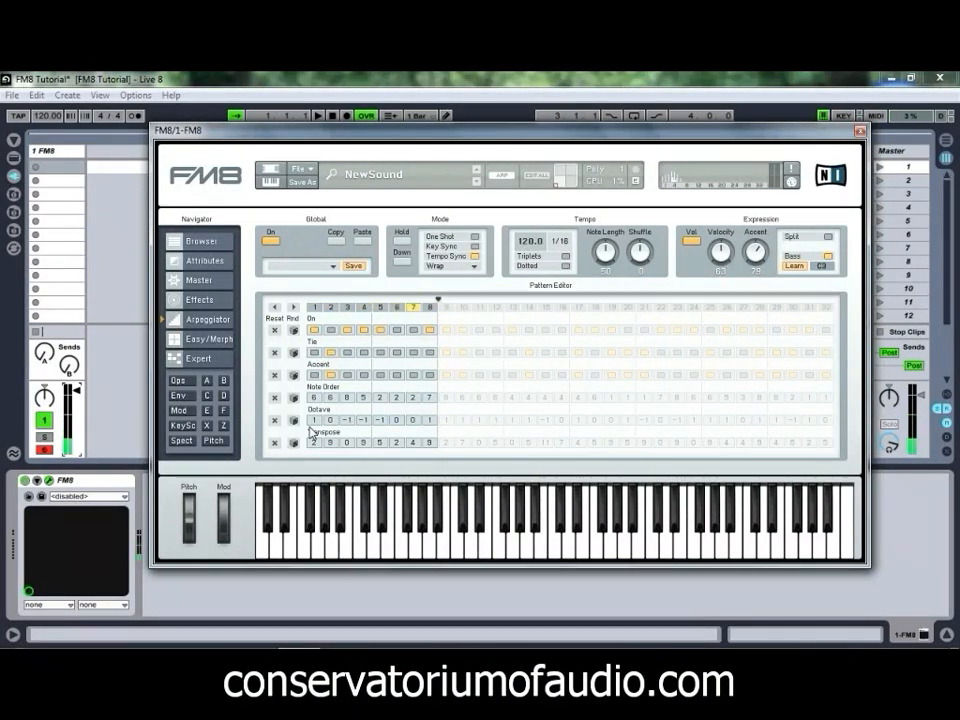
click(274, 421)
click(275, 375)
click(275, 353)
click(275, 331)
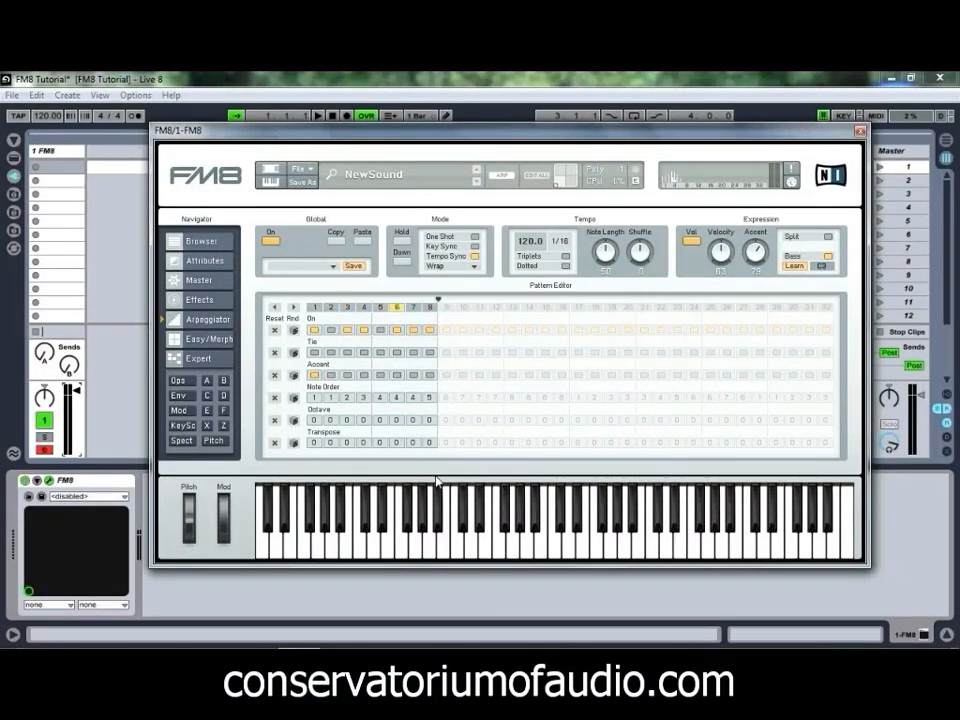
Tie step 8 and set the octave to 1 on steps 6 and 4 and to -1 on step 3.
click(429, 376)
click(430, 353)
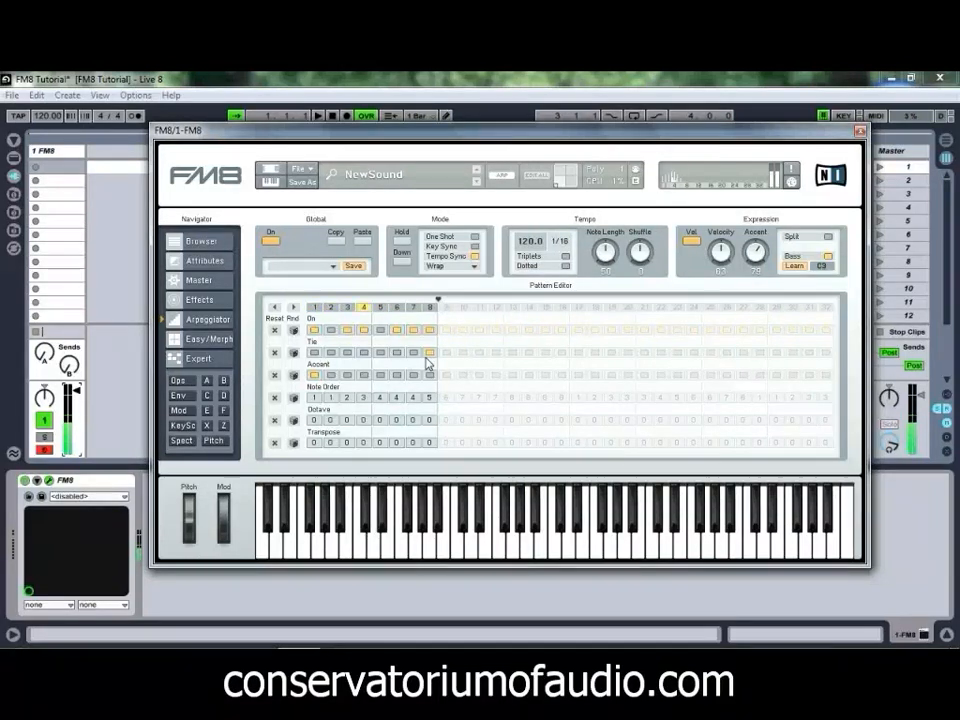
click(397, 423)
click(397, 436)
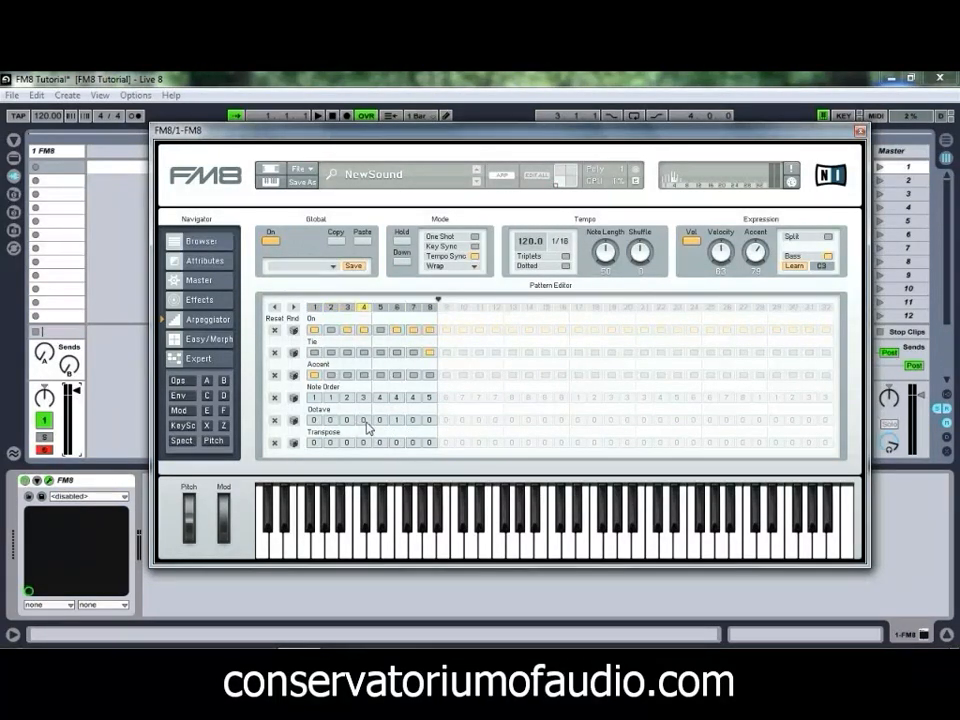
click(364, 421)
click(366, 424)
click(363, 421)
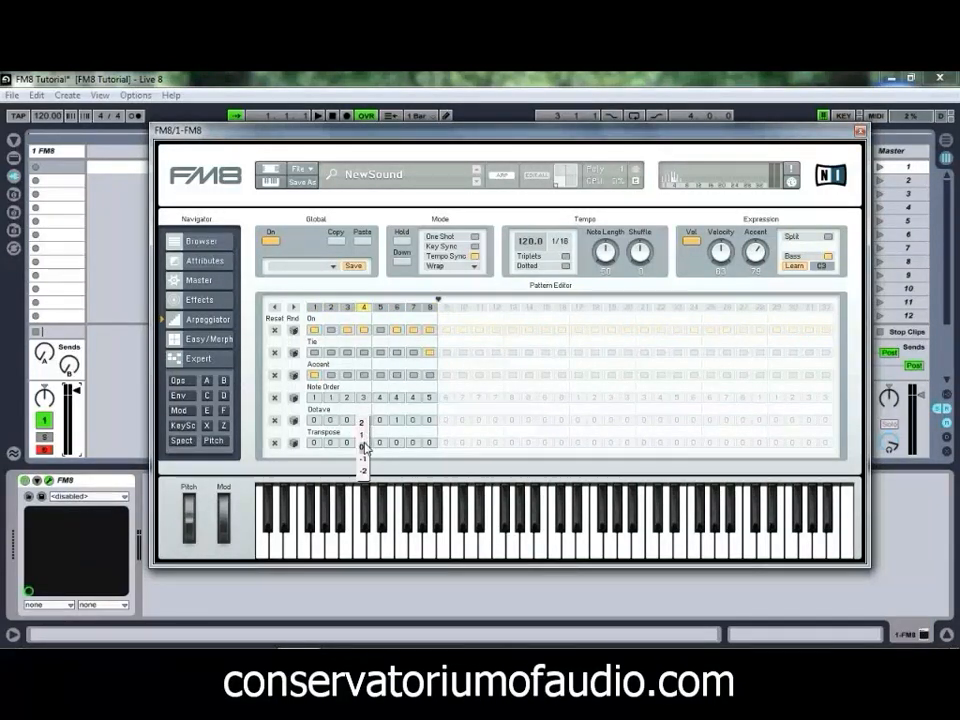
click(367, 436)
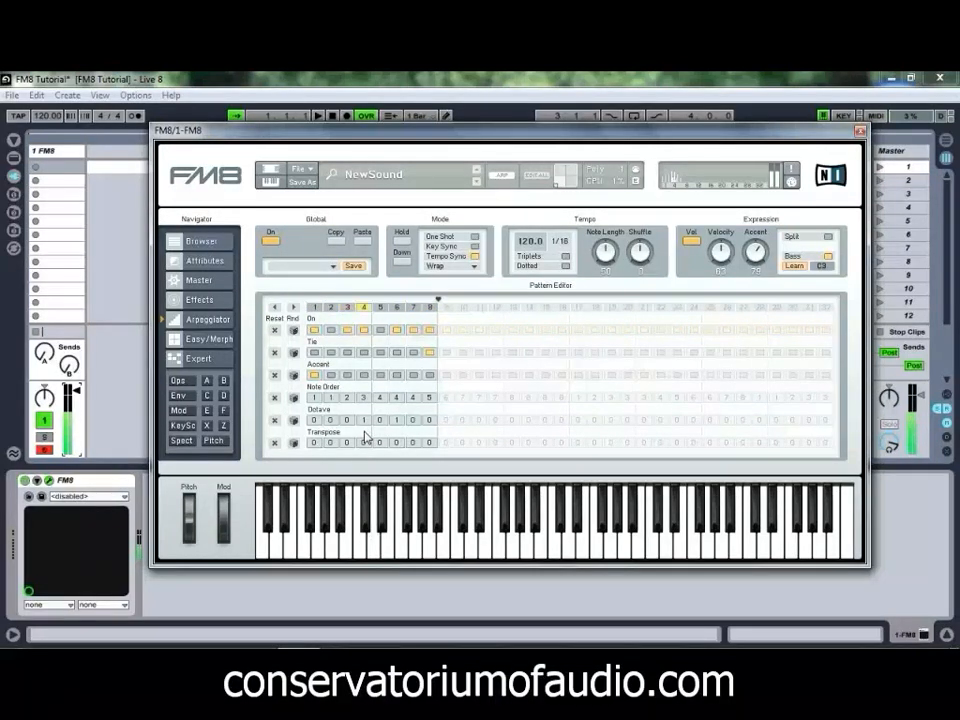
click(347, 423)
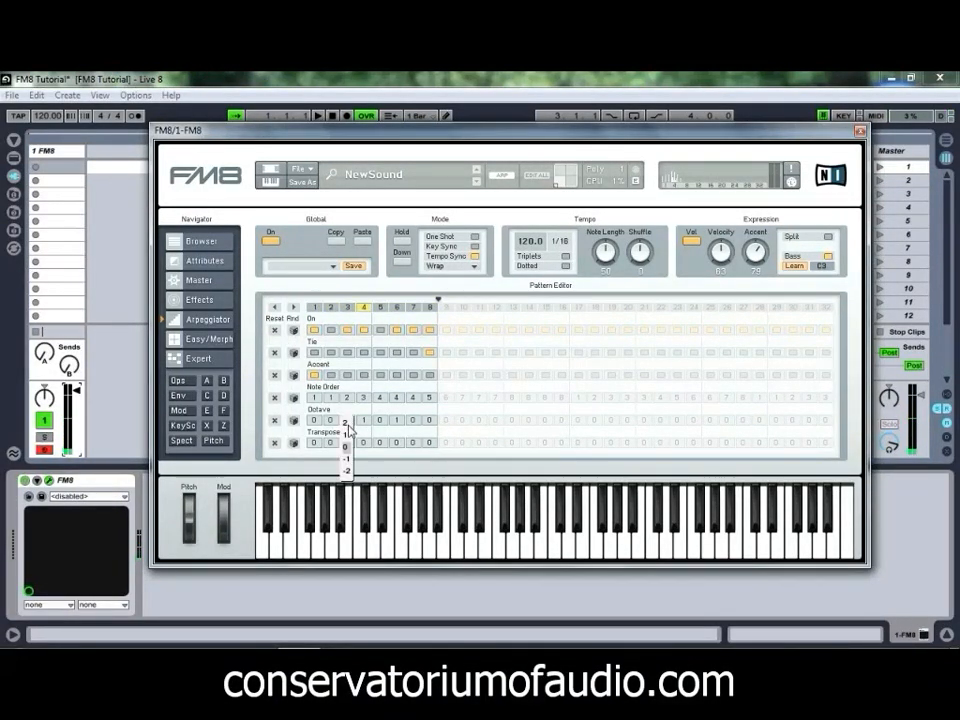
click(347, 459)
Return the octave values of pattern steps 3, 4 and 6 to 0.
right_click(353, 430)
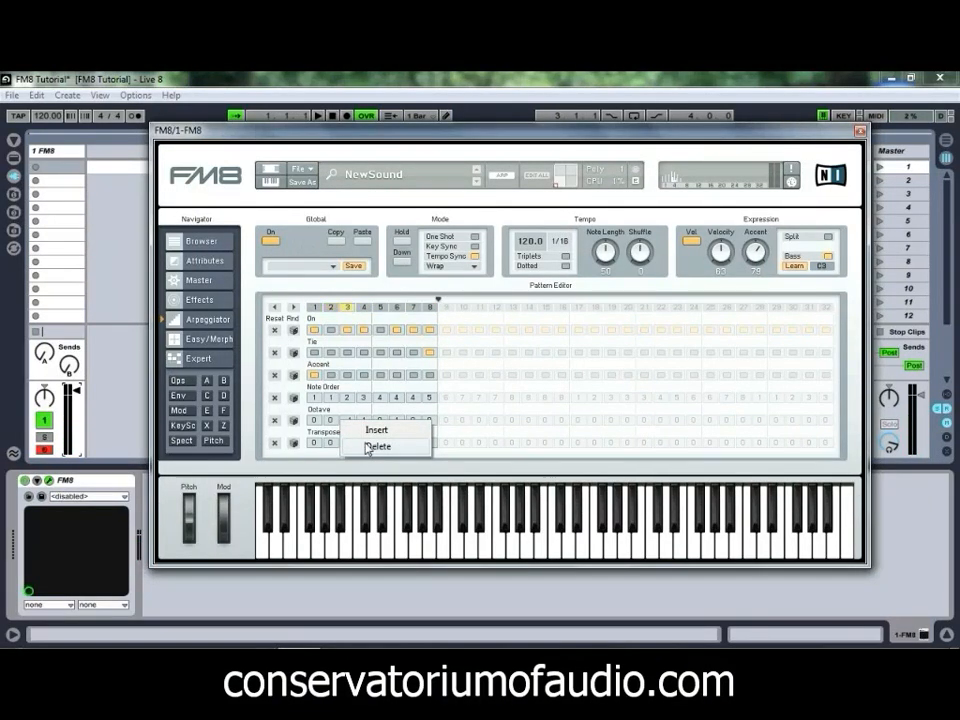
click(331, 425)
click(348, 415)
click(349, 421)
click(347, 447)
click(364, 422)
click(363, 446)
click(396, 420)
click(399, 447)
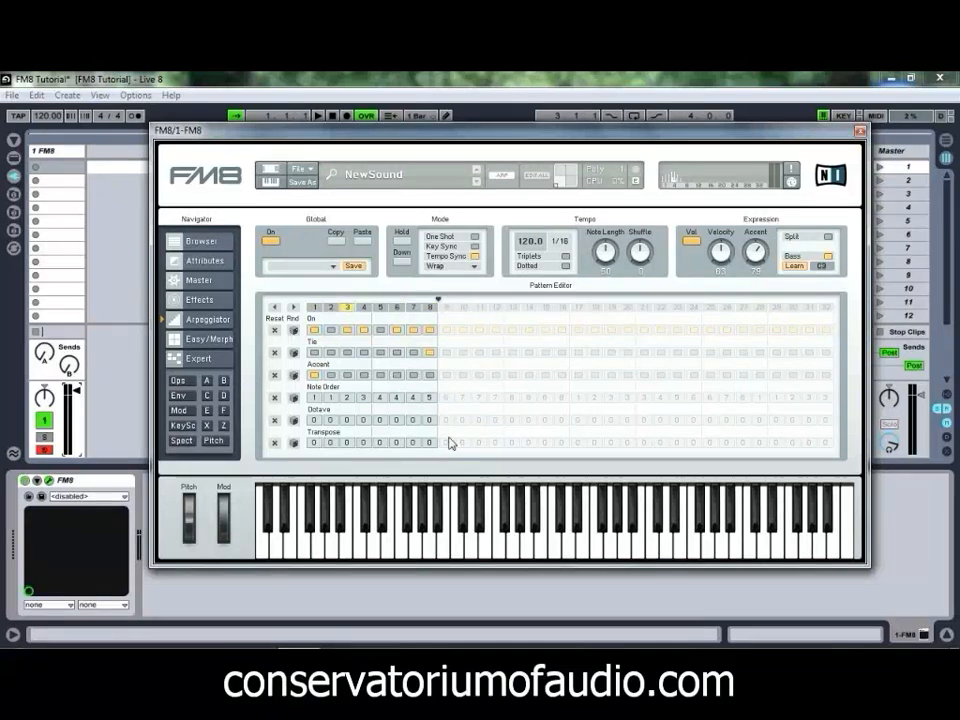
Try a transpose of 3 on pattern step 5 and return it to 0.
click(381, 445)
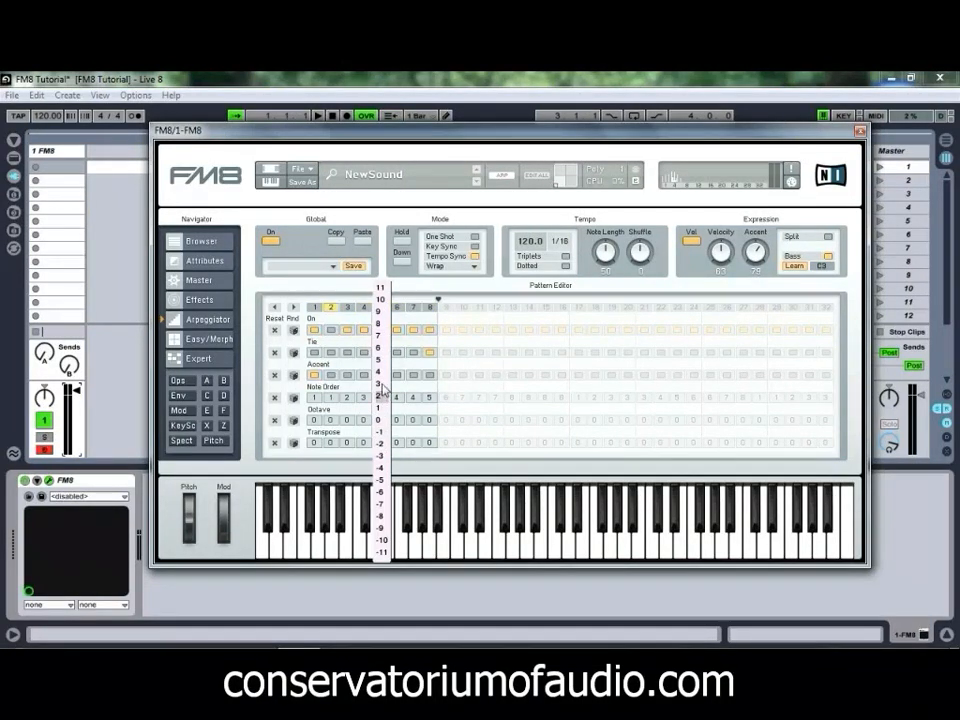
click(382, 383)
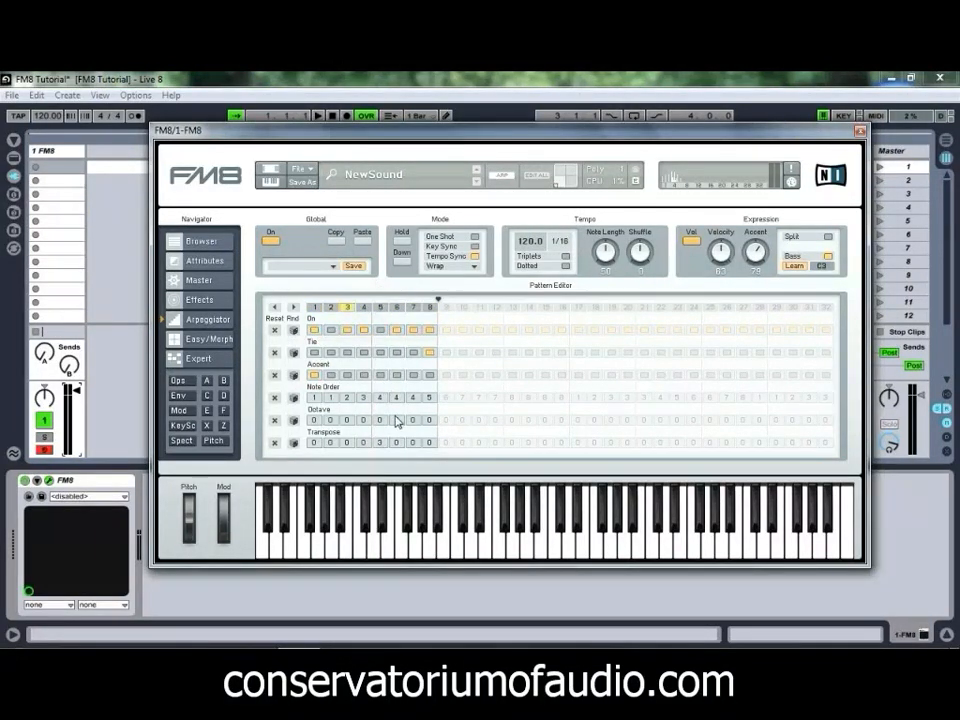
click(381, 447)
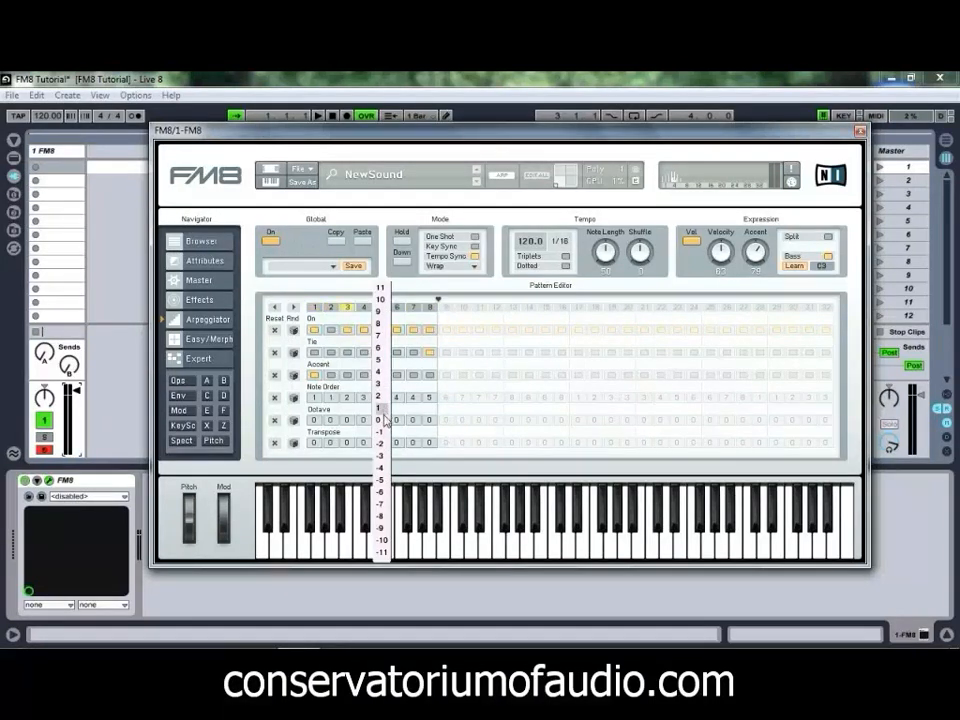
click(381, 420)
Set the transpose to 3 on step 6, 5 on steps 7 and 8, and -3 on step 3.
click(397, 447)
click(398, 384)
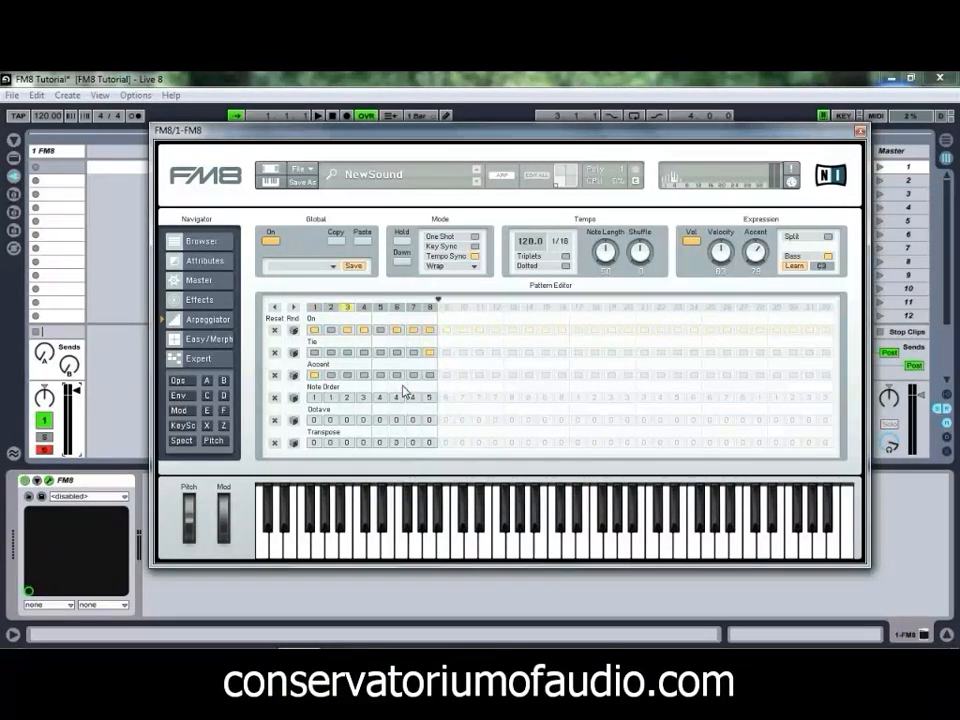
click(415, 450)
click(421, 360)
click(429, 444)
click(405, 438)
click(431, 447)
click(429, 360)
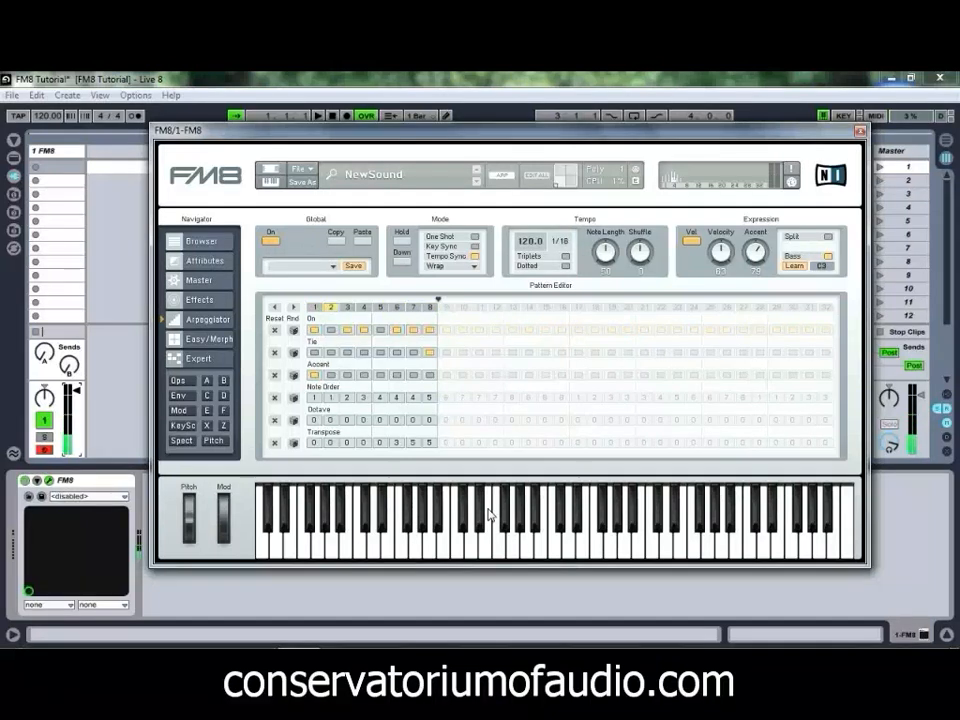
click(347, 443)
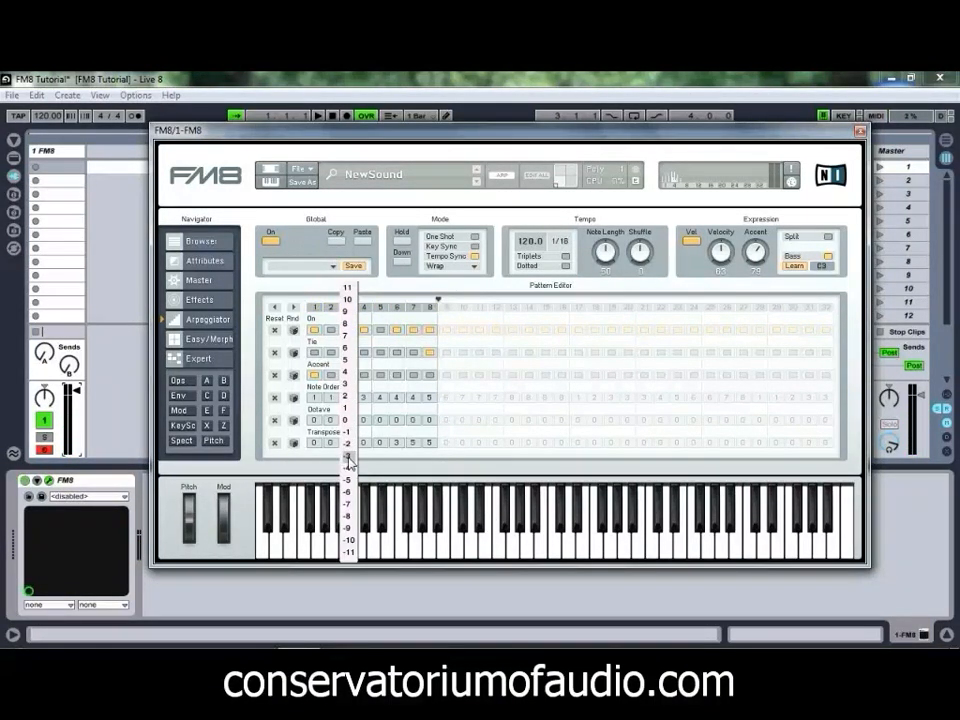
click(348, 456)
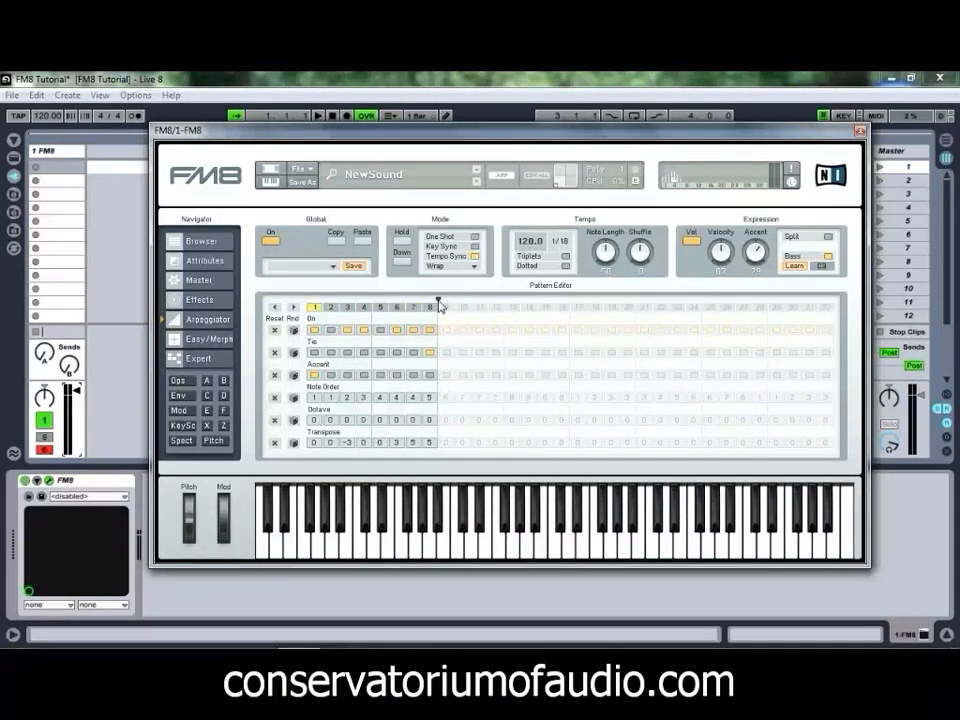
Extend the pattern to 32 steps and randomize its On, Tie, Accent, Note Order and Transpose rows.
mouse_move(441, 301)
mouse_down()
mouse_move(858, 298)
mouse_move(518, 334)
mouse_move(577, 340)
mouse_up()
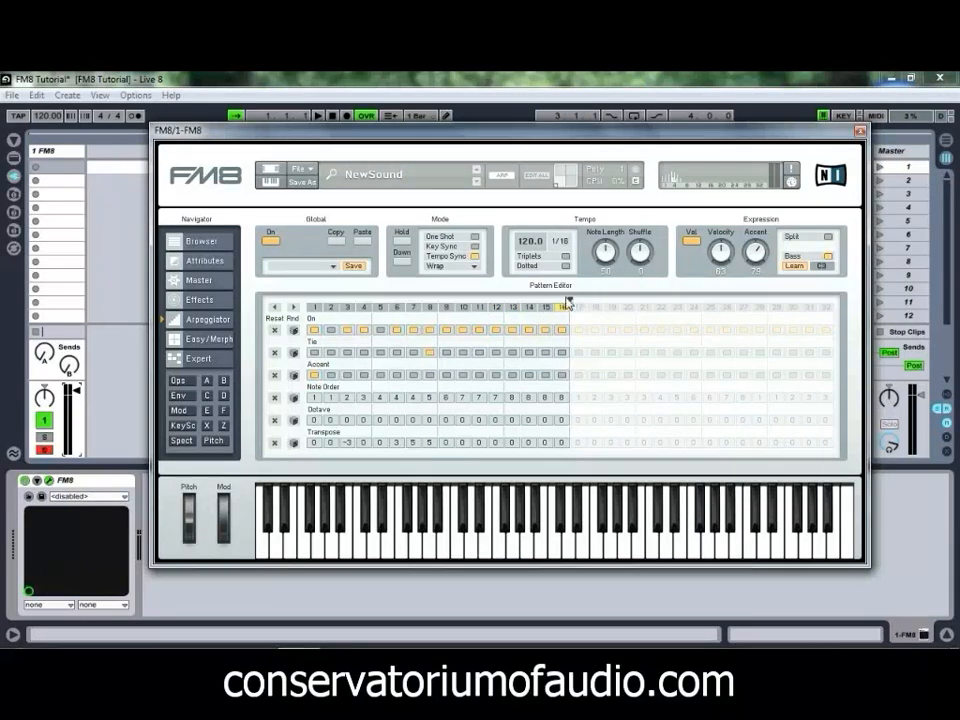
mouse_move(563, 302)
mouse_down()
mouse_move(431, 306)
mouse_move(834, 302)
mouse_up()
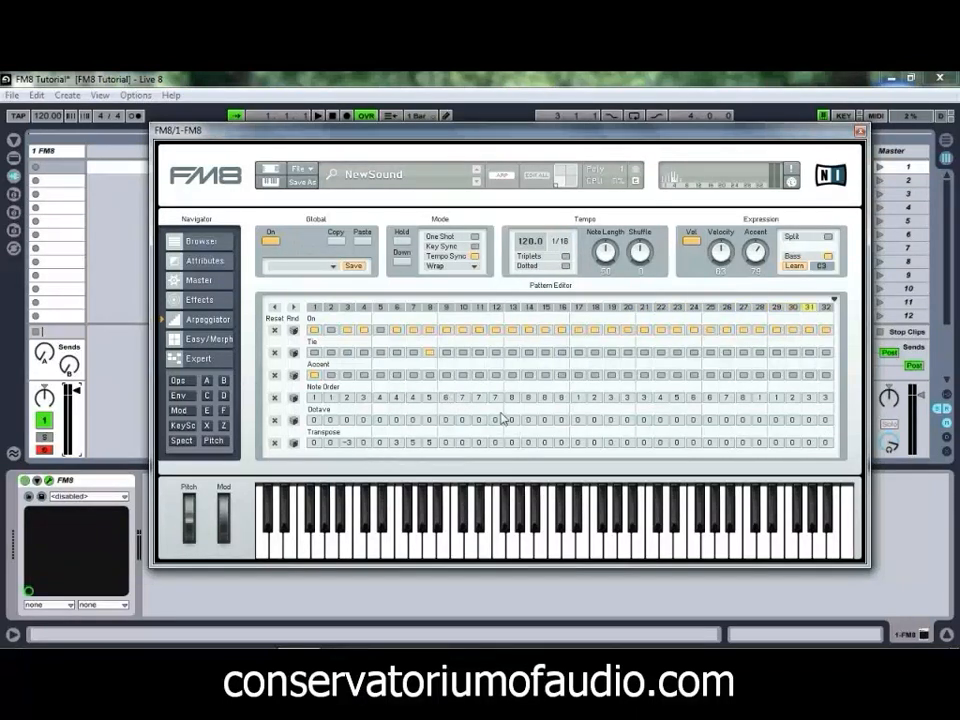
click(294, 330)
click(294, 352)
click(294, 375)
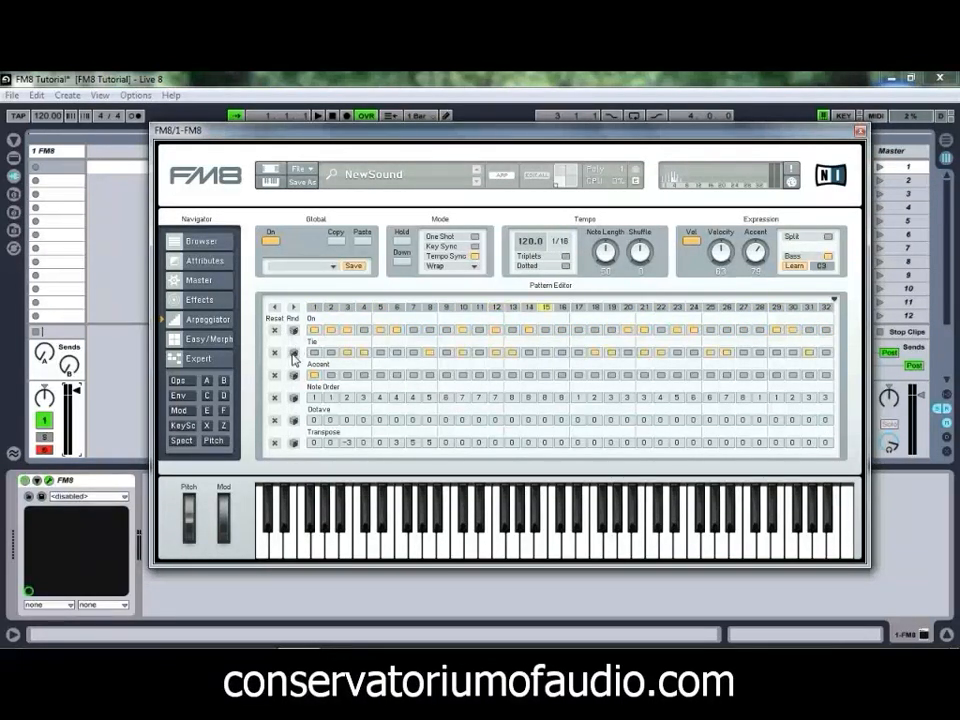
click(294, 397)
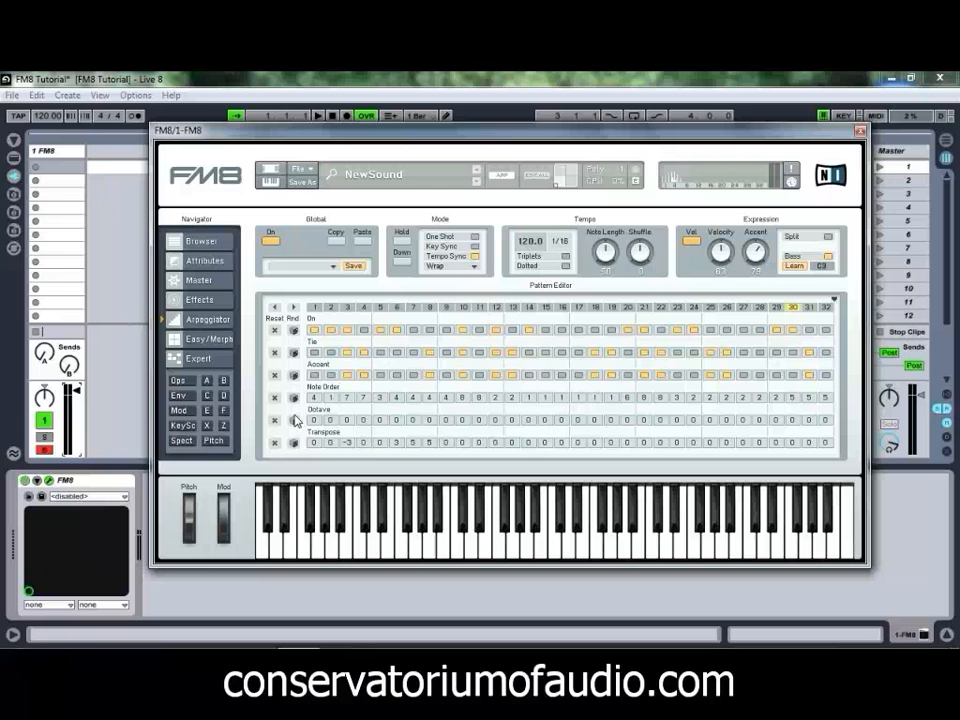
click(294, 442)
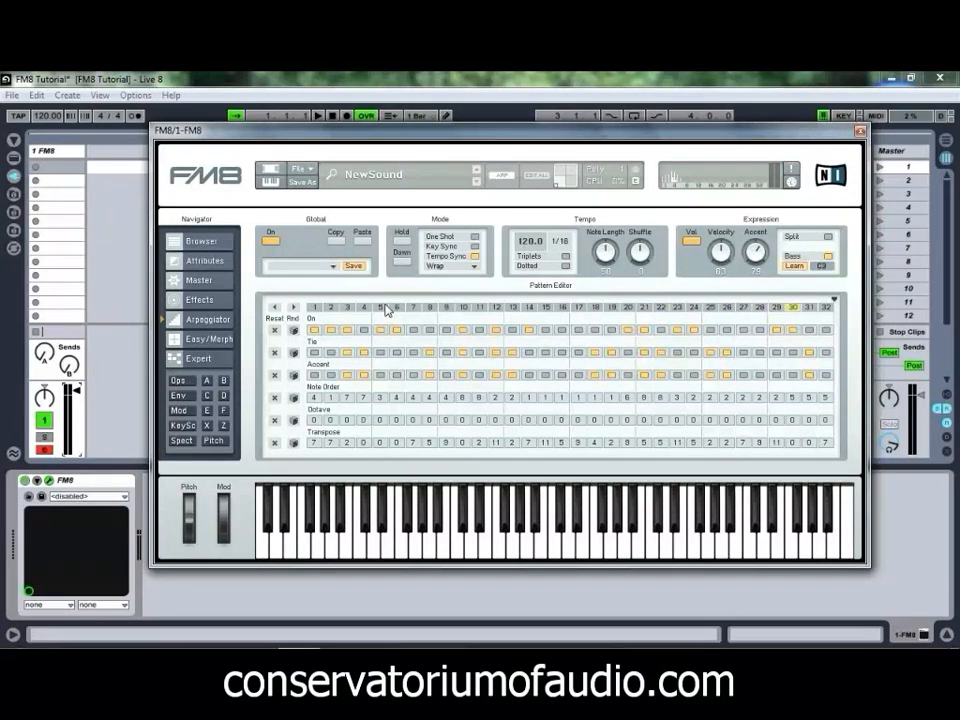
Reset the randomized arpeggiator rows to their defaults and shorten the pattern to 8 steps.
click(275, 375)
click(275, 397)
click(275, 442)
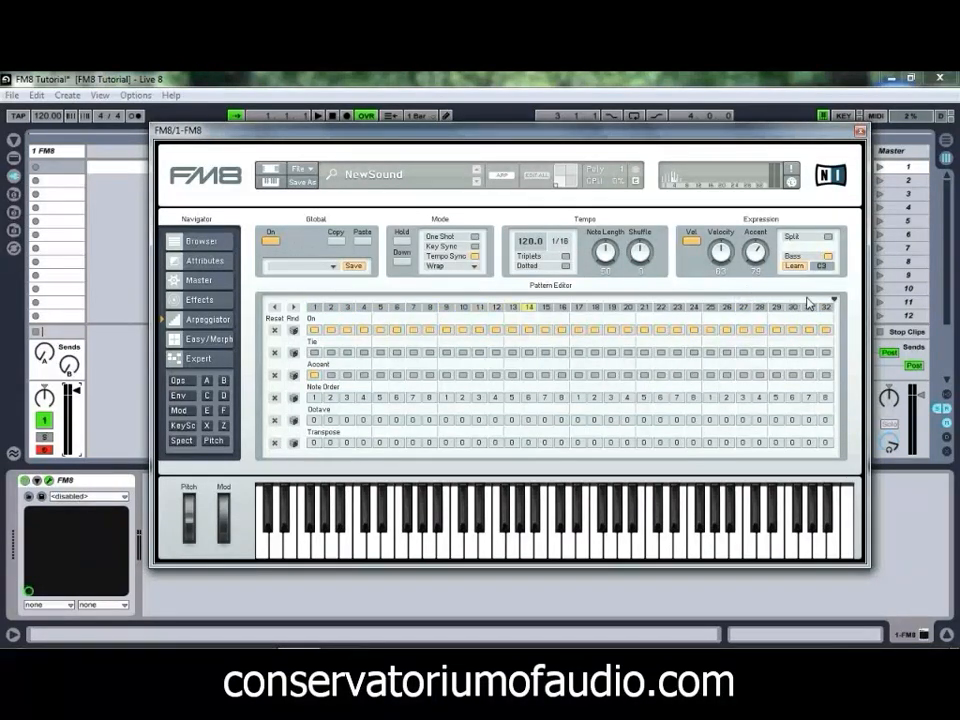
drag(834, 299, 441, 320)
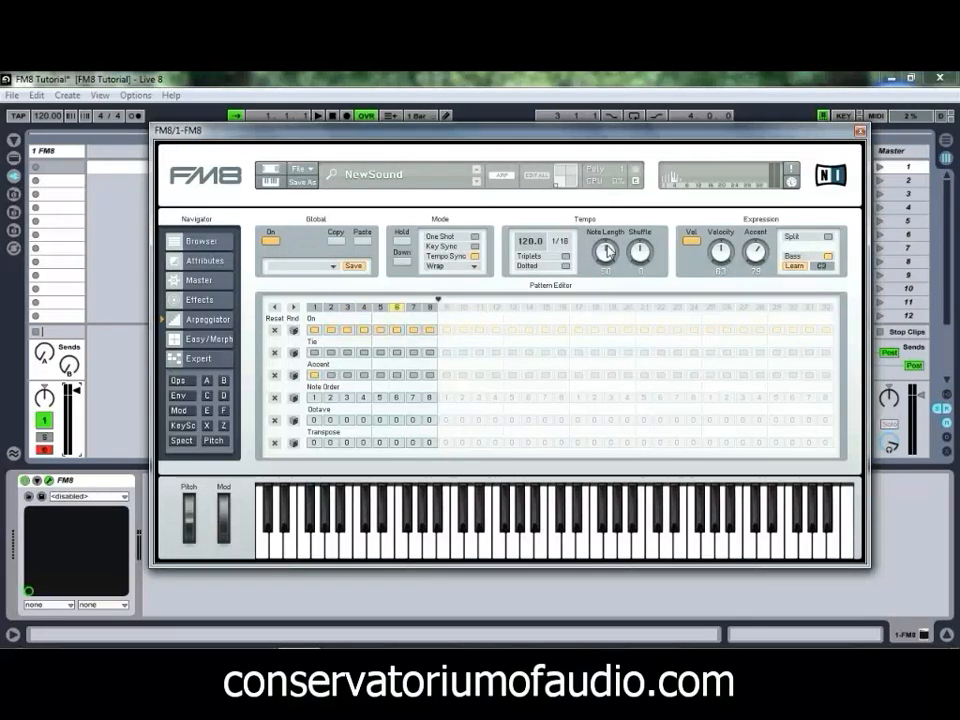
Try an arpeggiator shuffle of -100, settle it at 1, and set the note length to 22.
drag(636, 253, 655, 340)
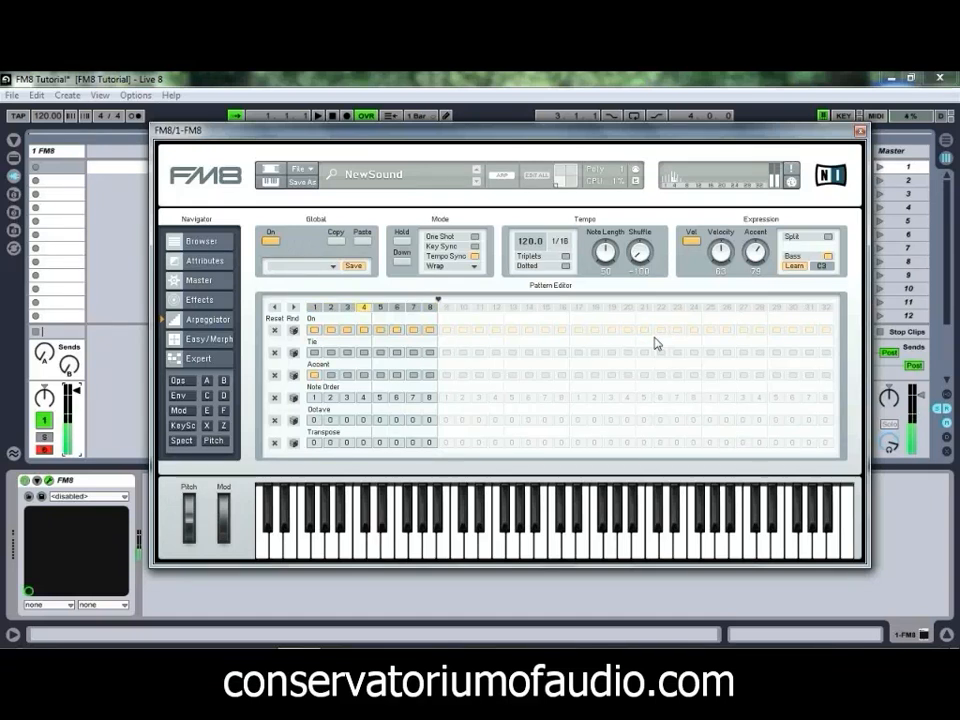
drag(640, 252, 643, 220)
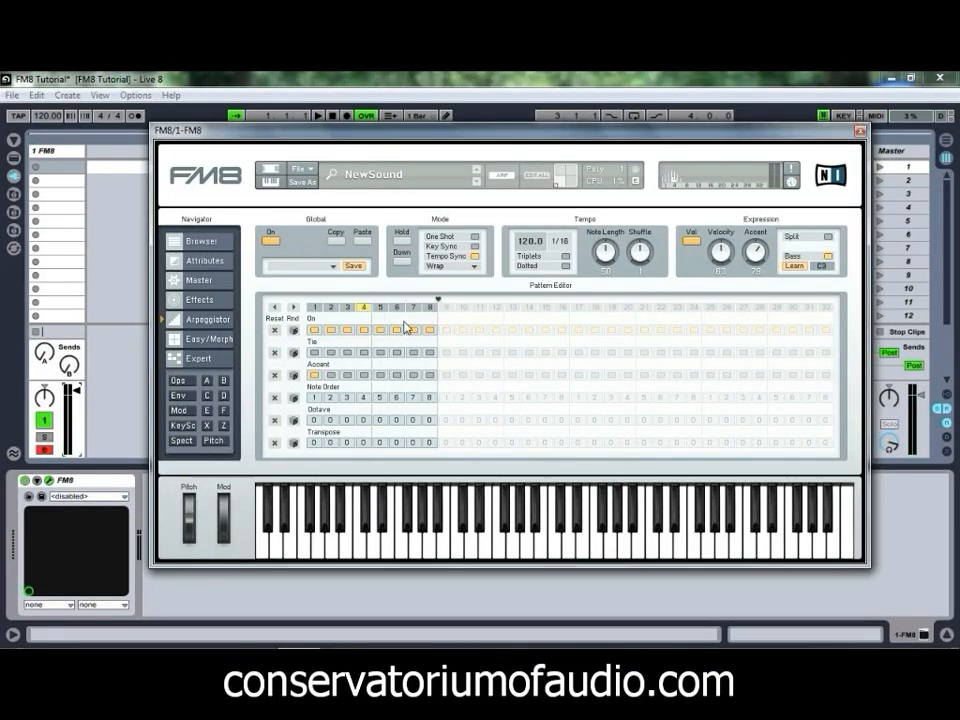
mouse_move(608, 262)
mouse_down()
mouse_move(607, 219)
mouse_move(617, 274)
mouse_move(620, 247)
mouse_move(613, 281)
mouse_up()
Switch the arpeggiator off and review the expert settings of operators A, B and C.
click(270, 241)
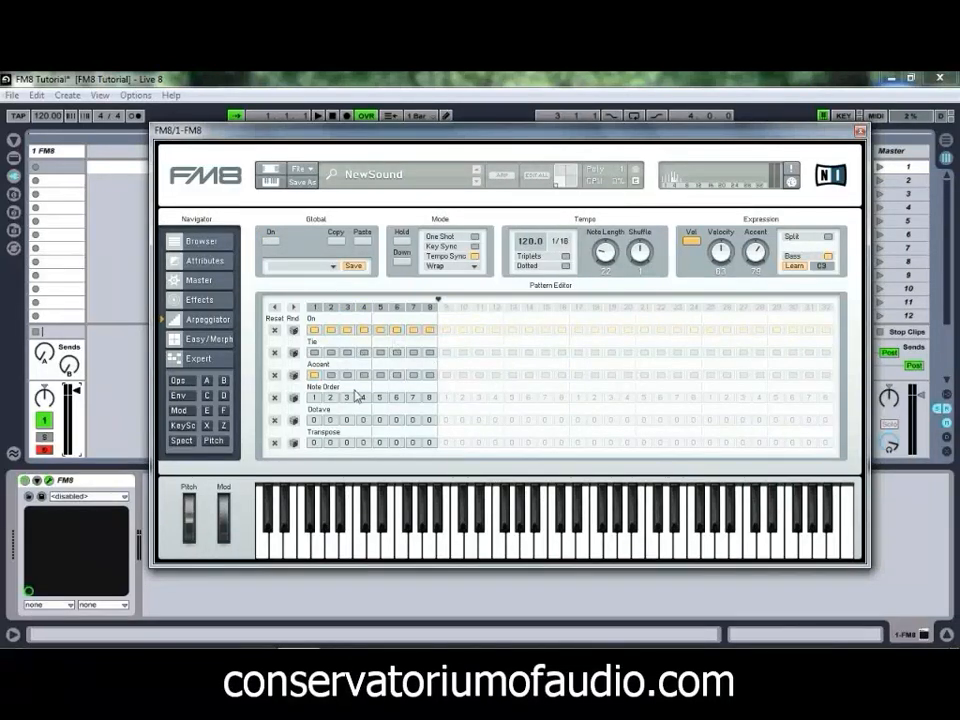
click(215, 362)
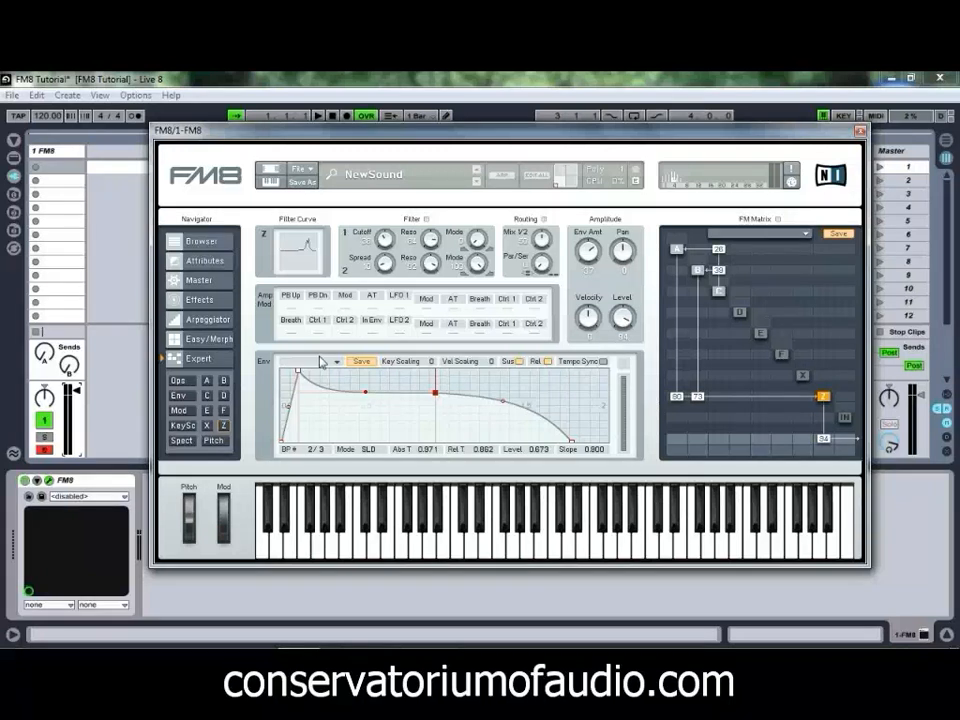
click(207, 381)
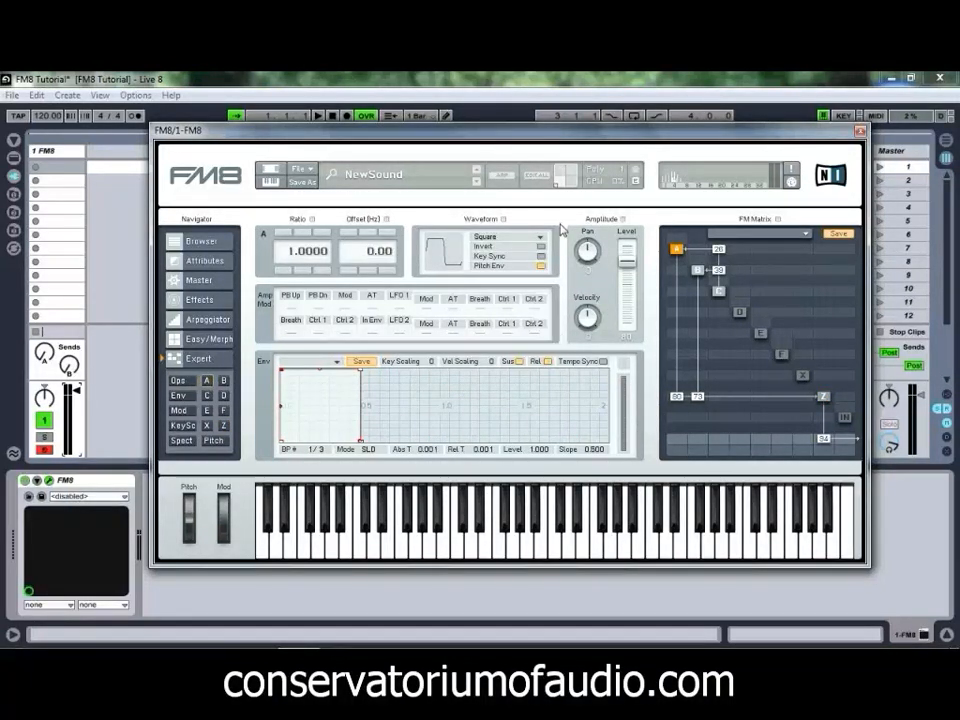
click(697, 269)
click(677, 250)
click(719, 293)
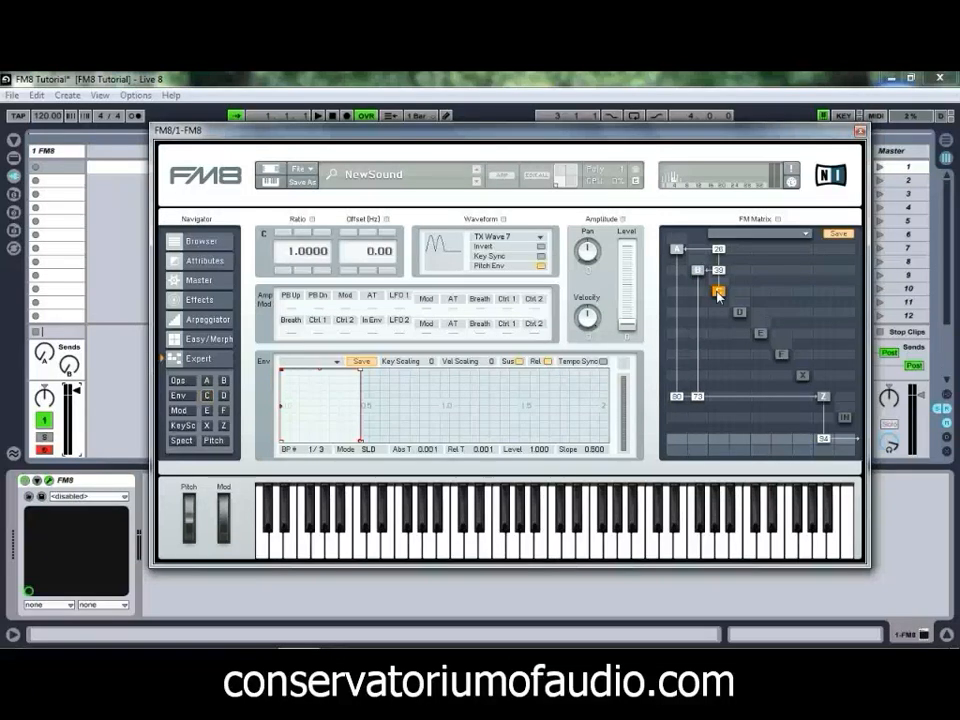
Give operator A's envelope an attack of about 0.042 s and a longer release, and add five breakpoints along its curve.
click(676, 250)
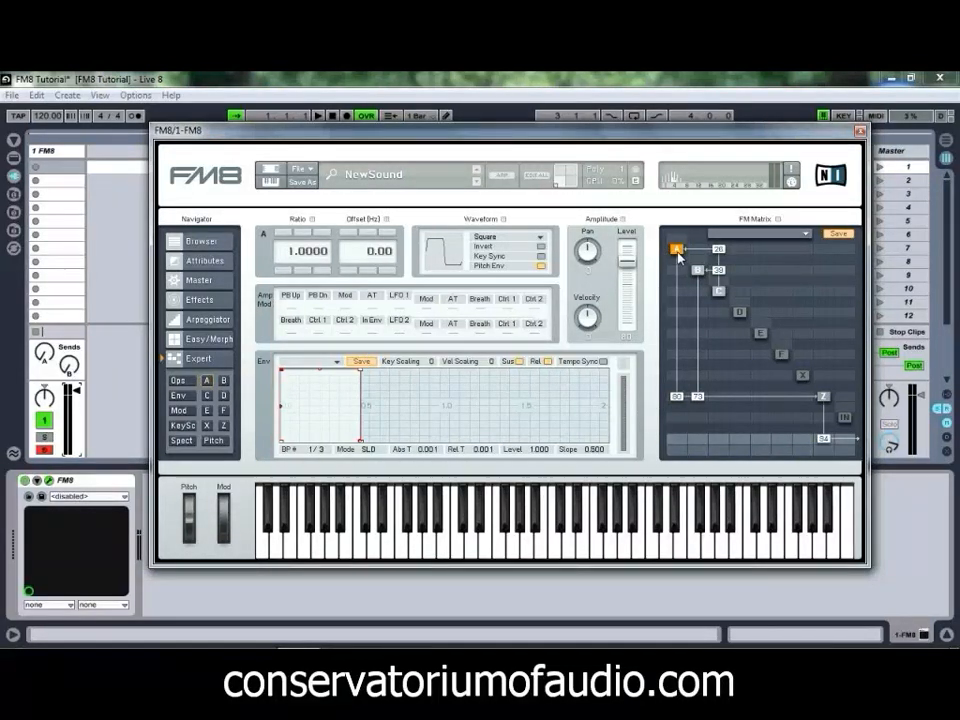
mouse_move(284, 376)
mouse_down()
mouse_move(295, 372)
mouse_move(290, 380)
mouse_up()
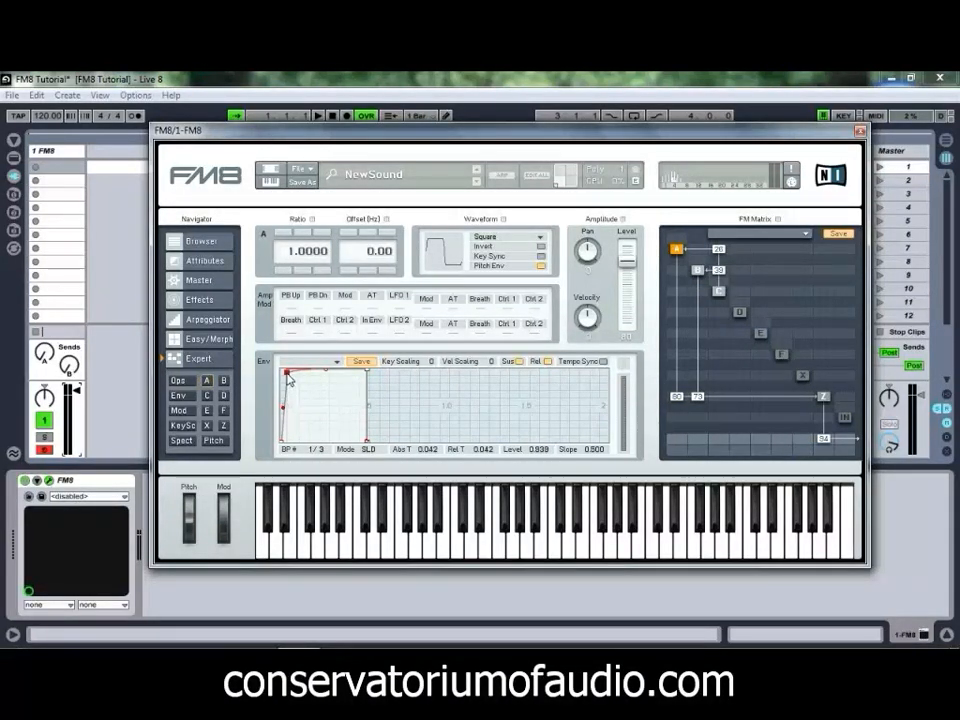
drag(370, 445, 415, 445)
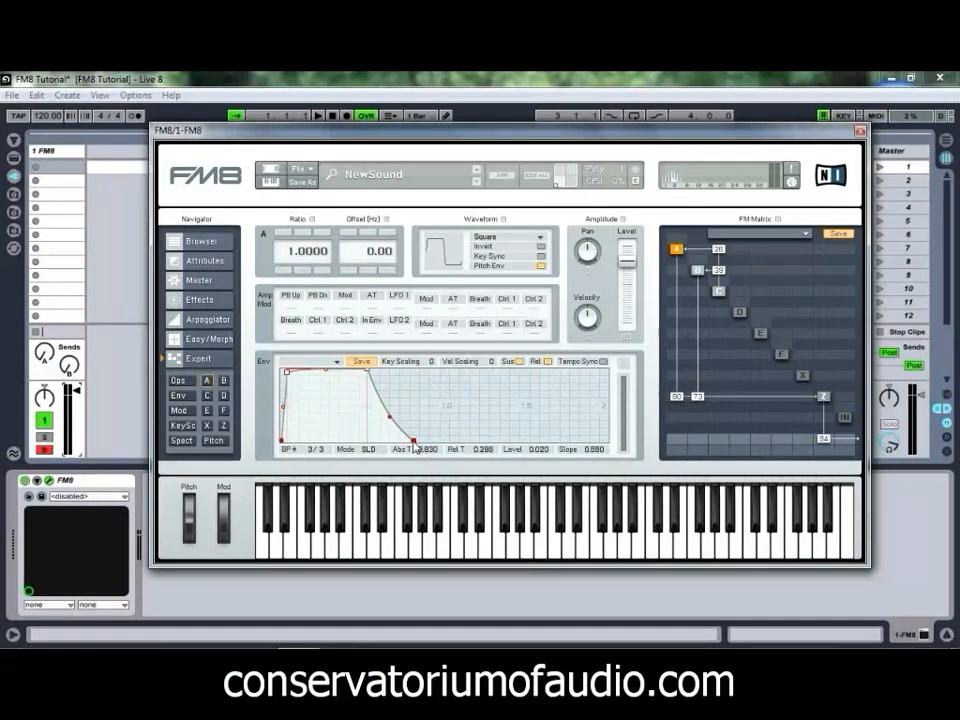
right_click(320, 370)
right_click(336, 371)
right_click(351, 371)
right_click(383, 398)
right_click(393, 406)
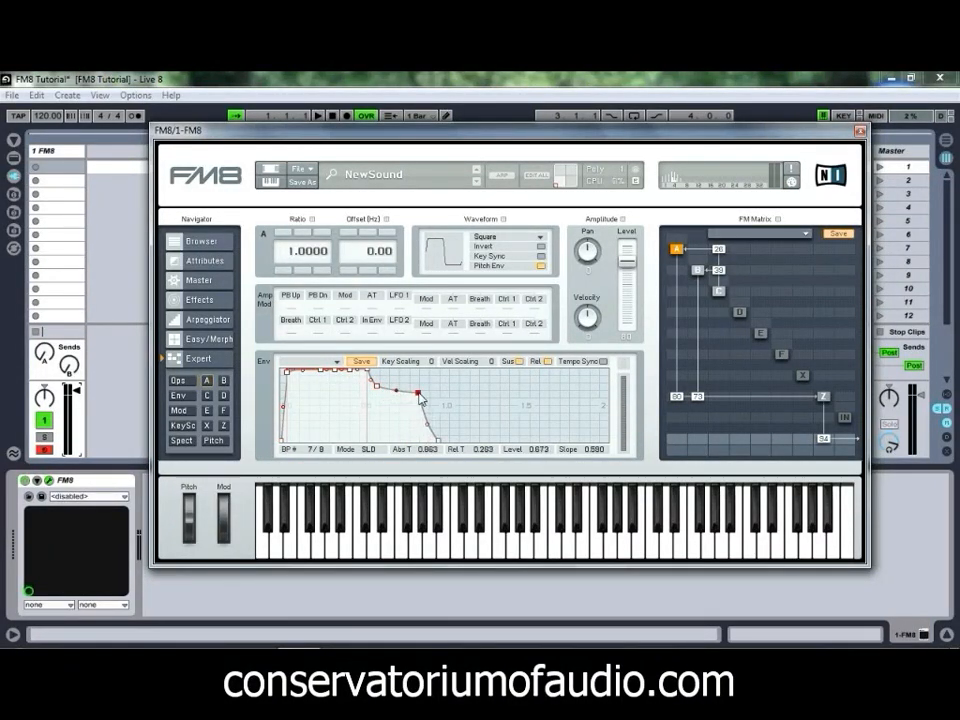
Spread operator A's new envelope breakpoints into alternating peaks and dips before and after the sustain point.
drag(393, 407, 466, 383)
drag(377, 386, 436, 453)
drag(497, 415, 451, 420)
drag(350, 372, 358, 413)
drag(308, 370, 310, 433)
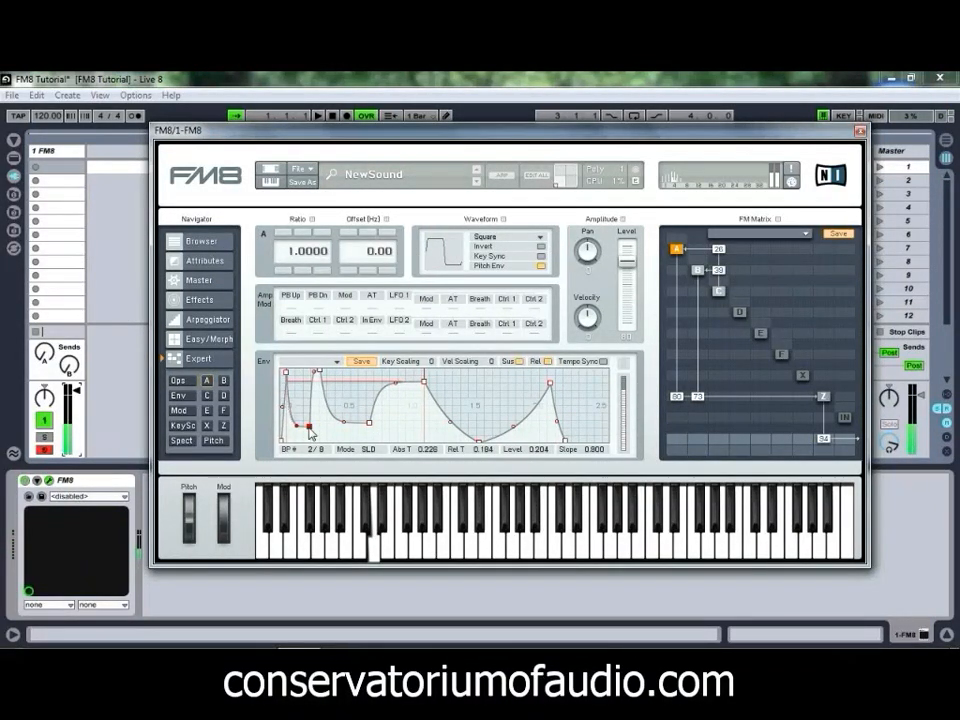
Lower the dips in operator A's envelope to about zero and straighten its curves into sharp, triangular pulses.
drag(310, 430, 311, 447)
drag(370, 424, 370, 445)
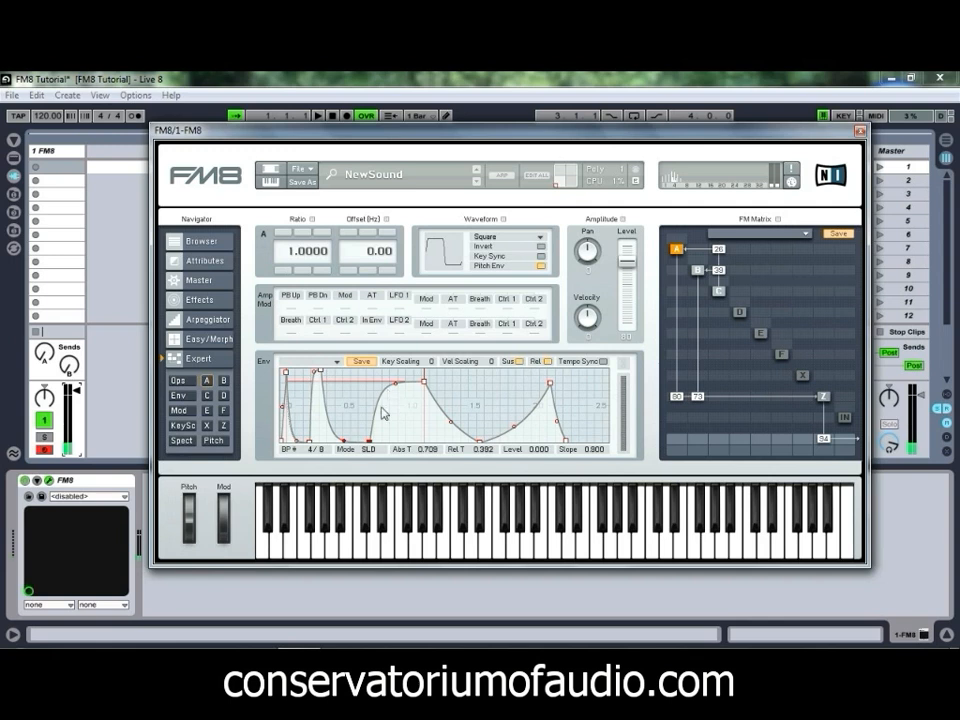
click(318, 372)
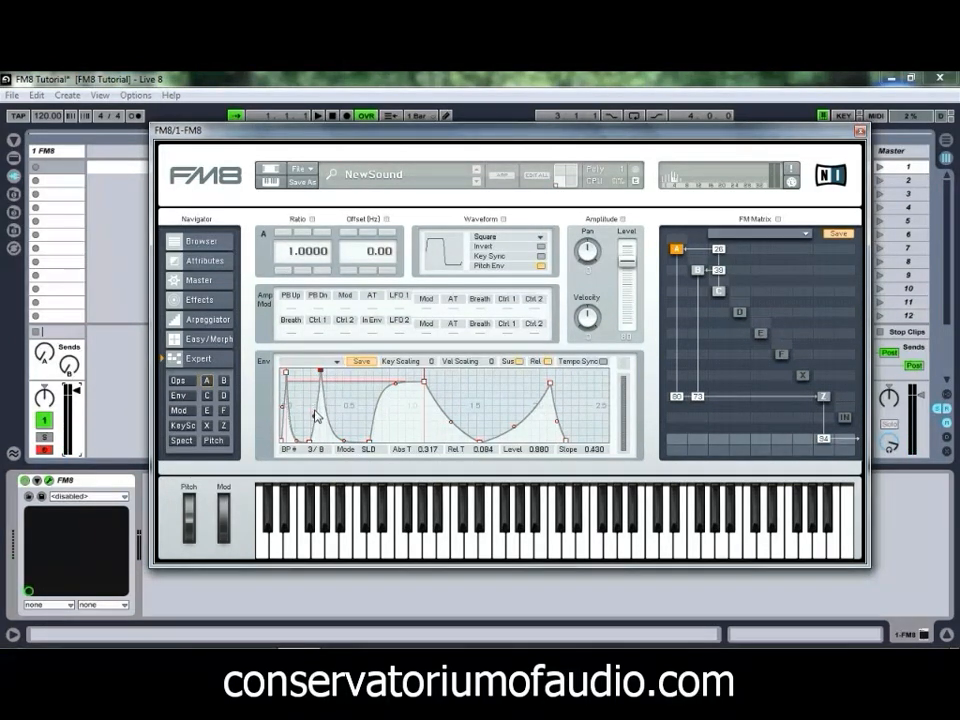
drag(294, 441, 351, 448)
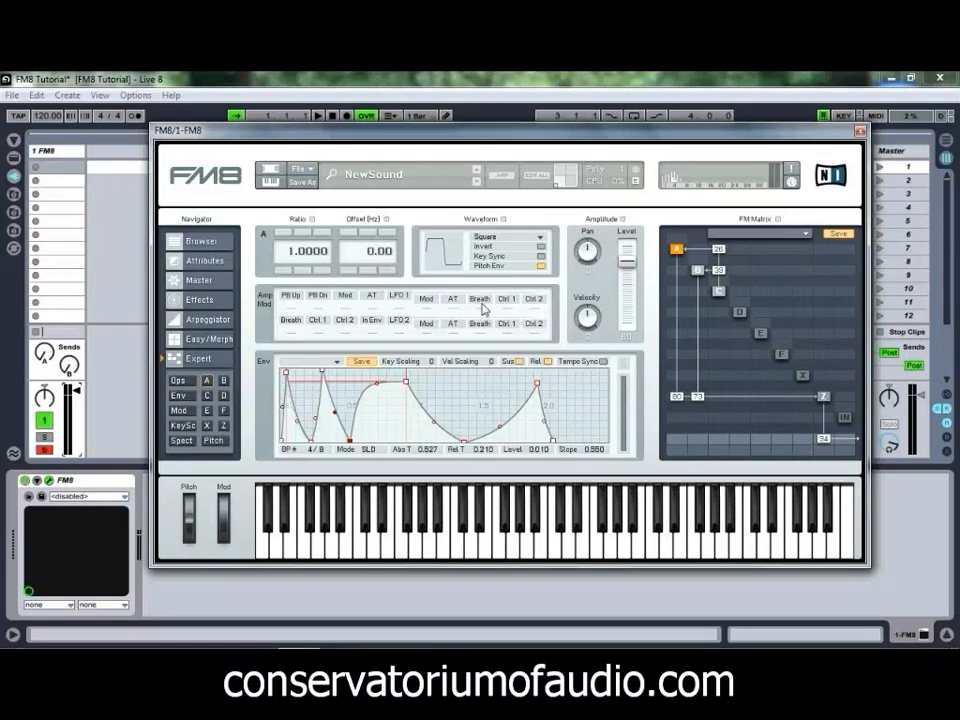
drag(449, 399, 521, 493)
drag(334, 385, 416, 391)
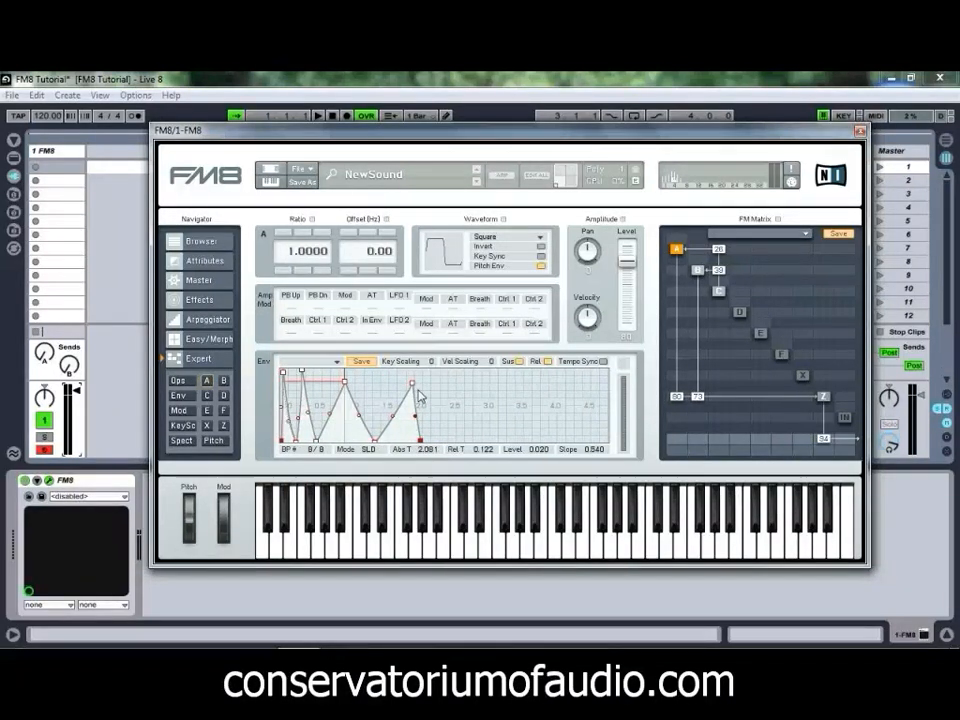
Add two breakpoints before operator A's sustain point, forming an extra peak at about 1.16 s followed by a dip to zero.
right_click(333, 410)
right_click(325, 429)
mouse_move(325, 432)
mouse_down()
mouse_move(327, 389)
mouse_move(336, 450)
mouse_up()
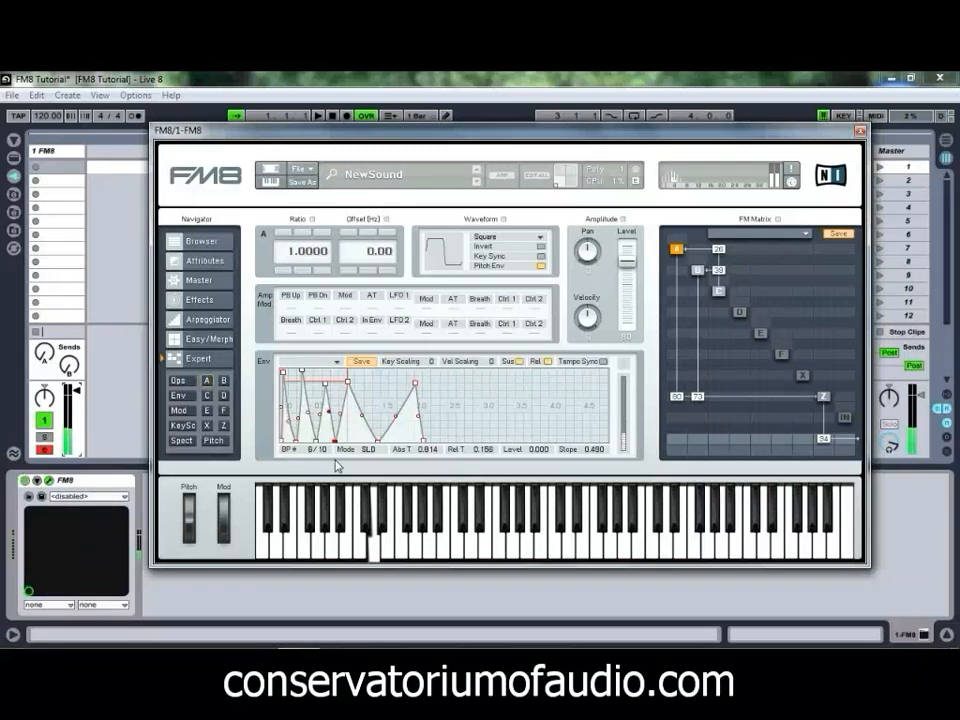
mouse_move(345, 383)
mouse_down()
mouse_move(360, 390)
mouse_move(344, 400)
mouse_up()
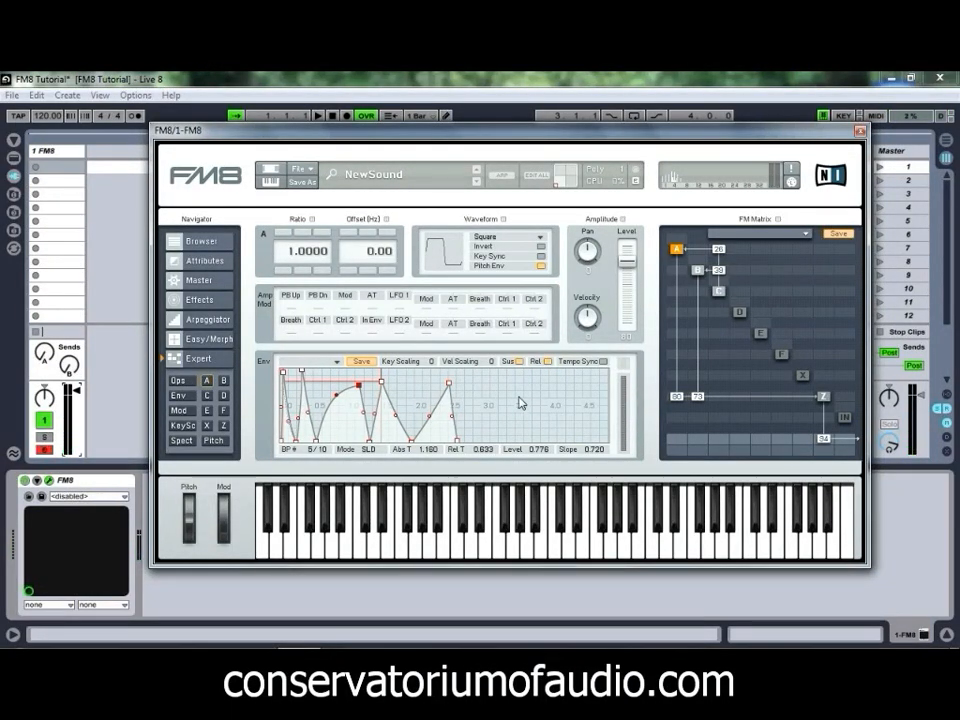
Extend operator B's envelope with its sustain point at about 3.345 s and a short release after it.
click(698, 270)
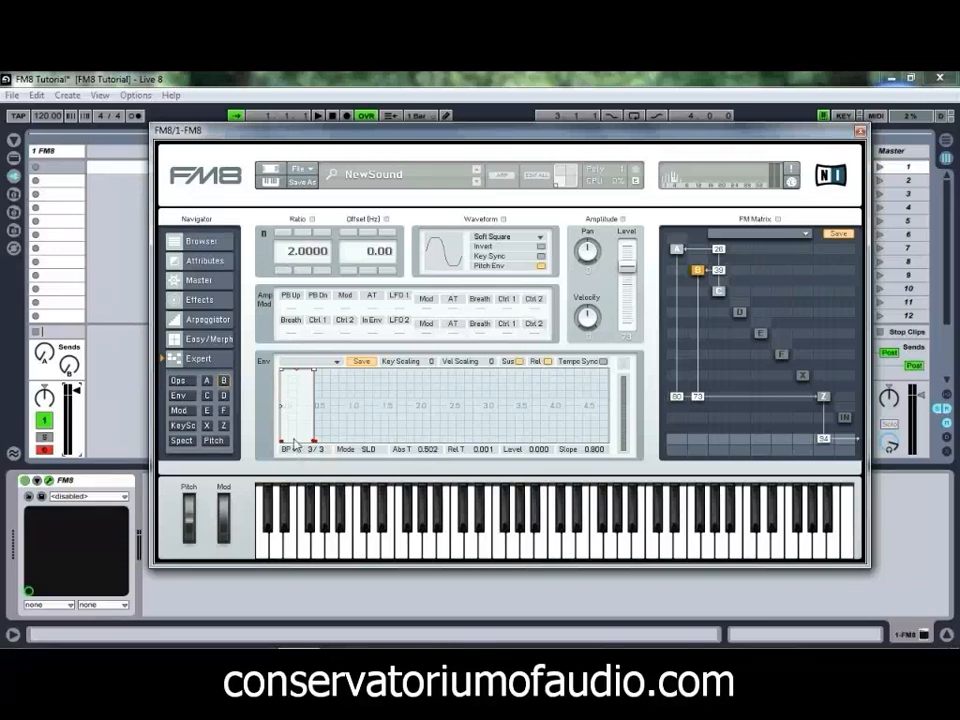
drag(315, 445, 315, 372)
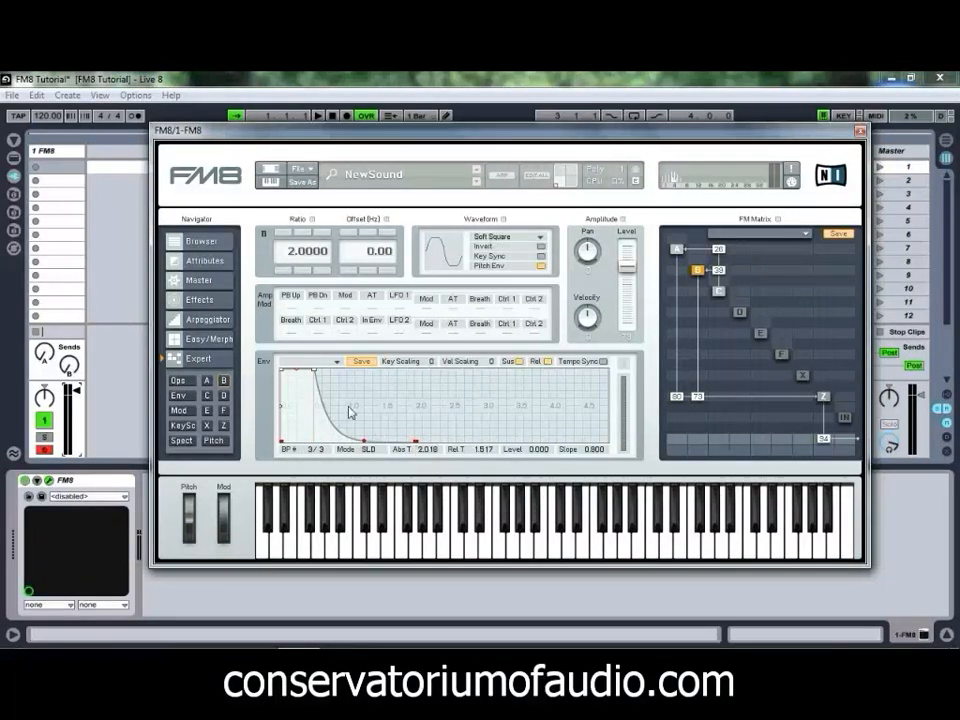
drag(315, 371, 467, 369)
drag(570, 443, 493, 447)
drag(468, 371, 505, 370)
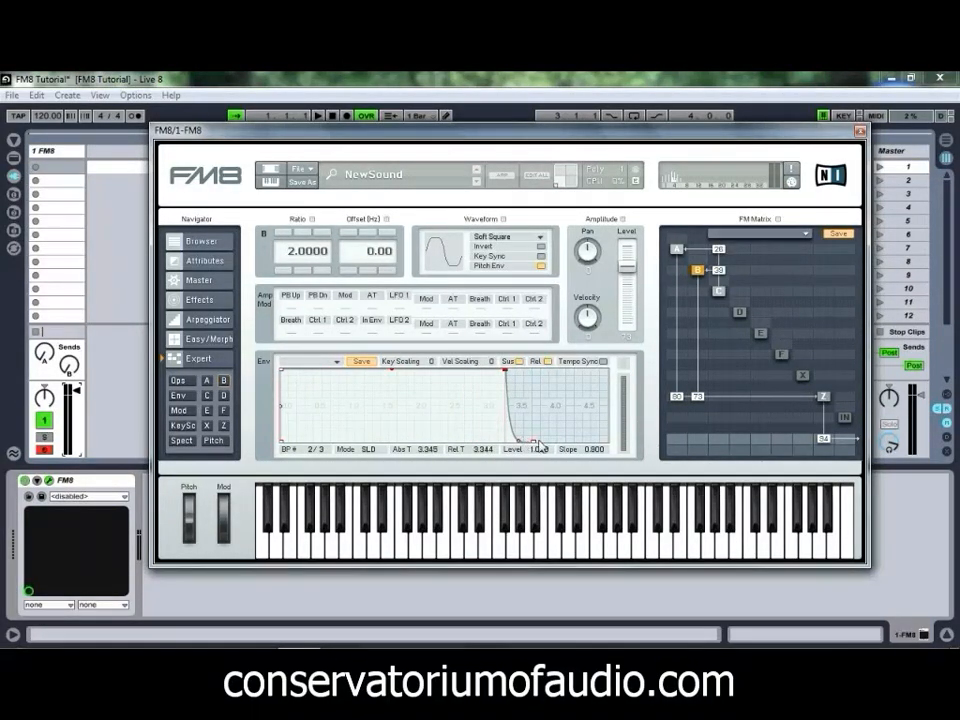
Add eight breakpoints at varied levels along operator B's envelope between the attack and the sustain point.
right_click(322, 372)
right_click(391, 387)
right_click(436, 374)
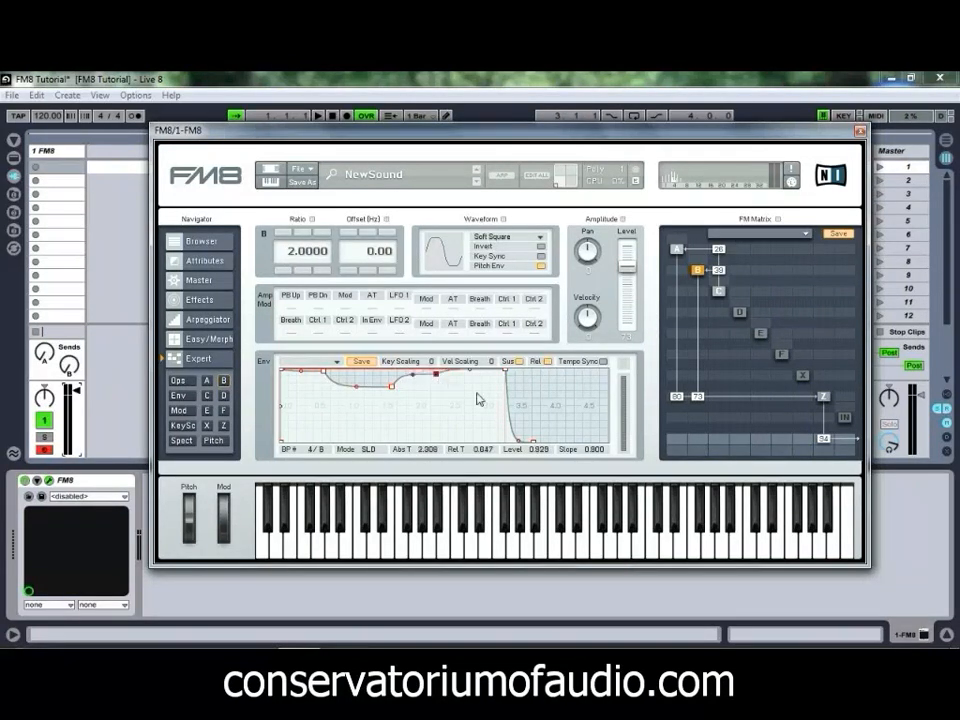
right_click(476, 405)
right_click(323, 422)
right_click(365, 419)
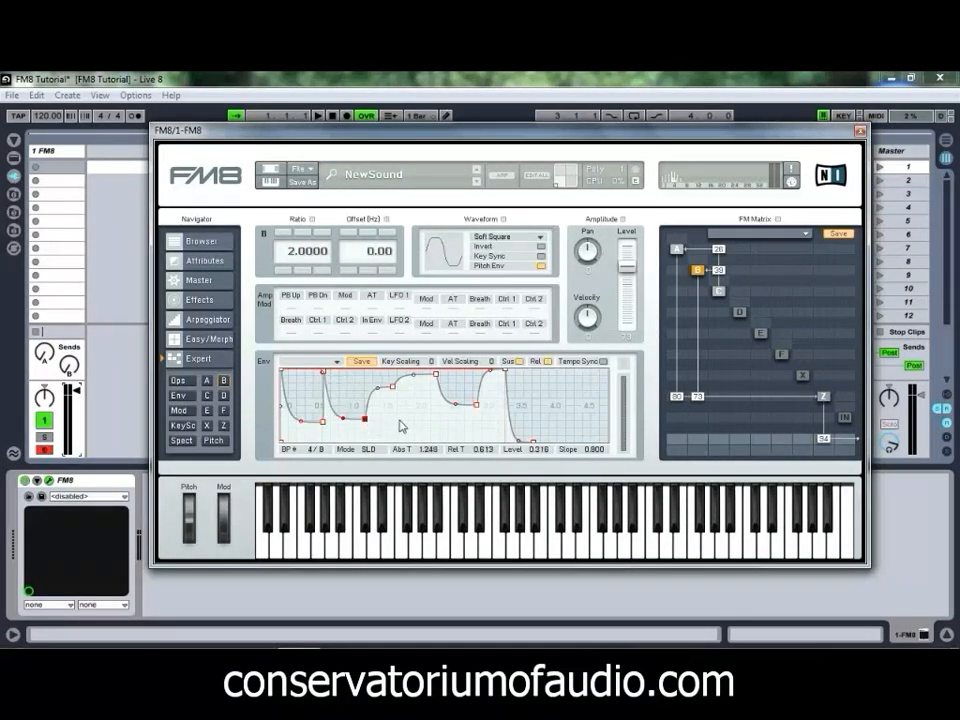
right_click(410, 406)
right_click(426, 409)
right_click(462, 428)
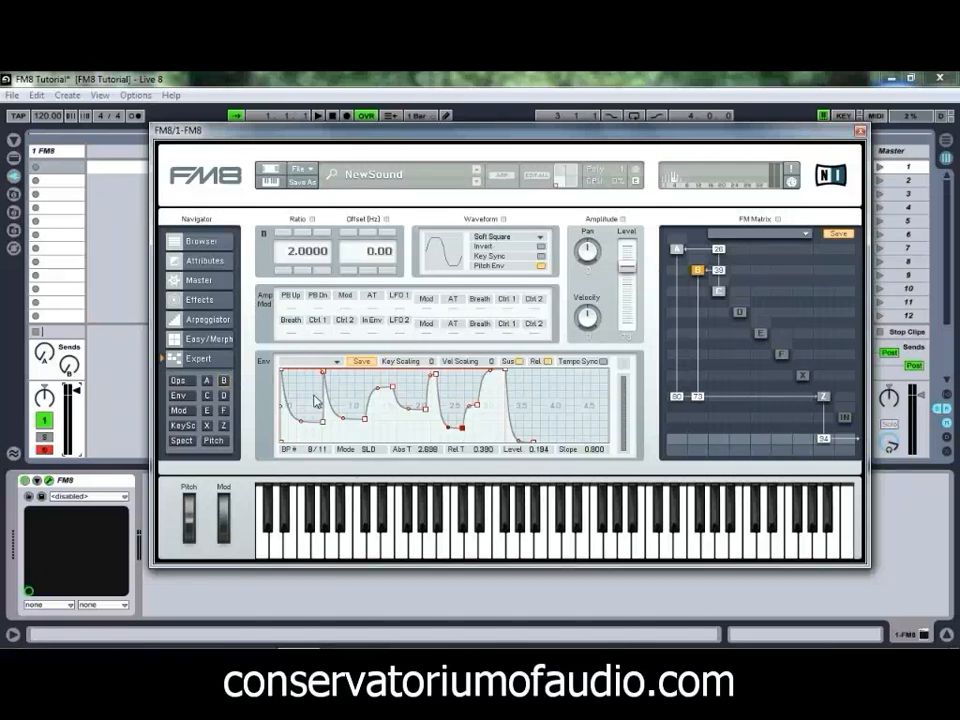
Shape operator B's breakpoints into sharp peaks and zero-level dips, raising the eighth breakpoint to a level of about 0.69.
drag(321, 424, 343, 453)
drag(371, 388, 388, 447)
drag(397, 375, 400, 367)
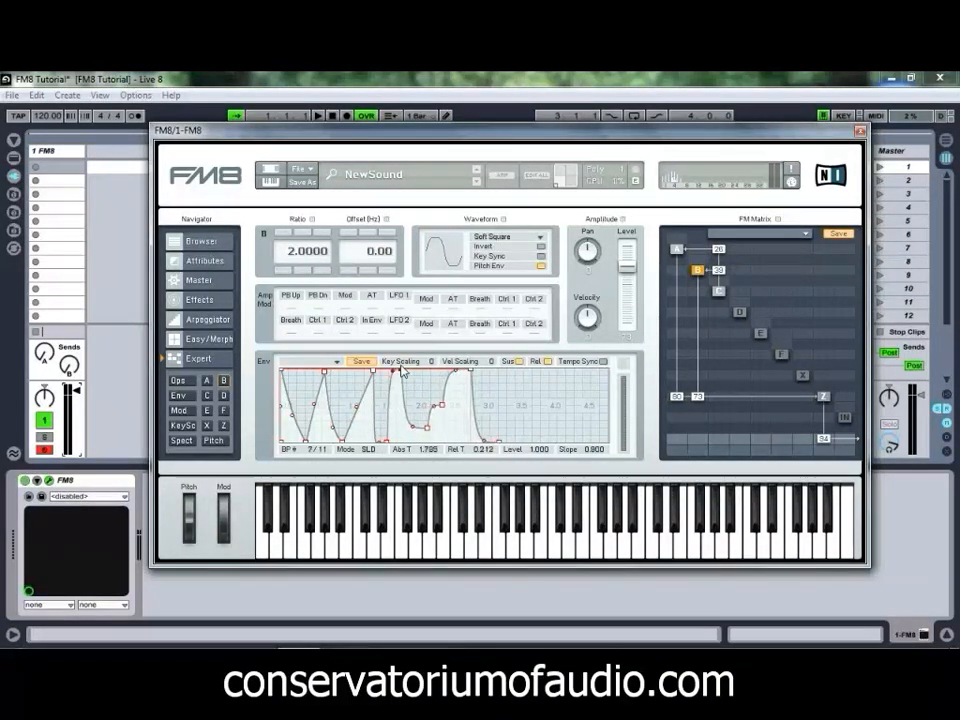
drag(427, 429, 427, 389)
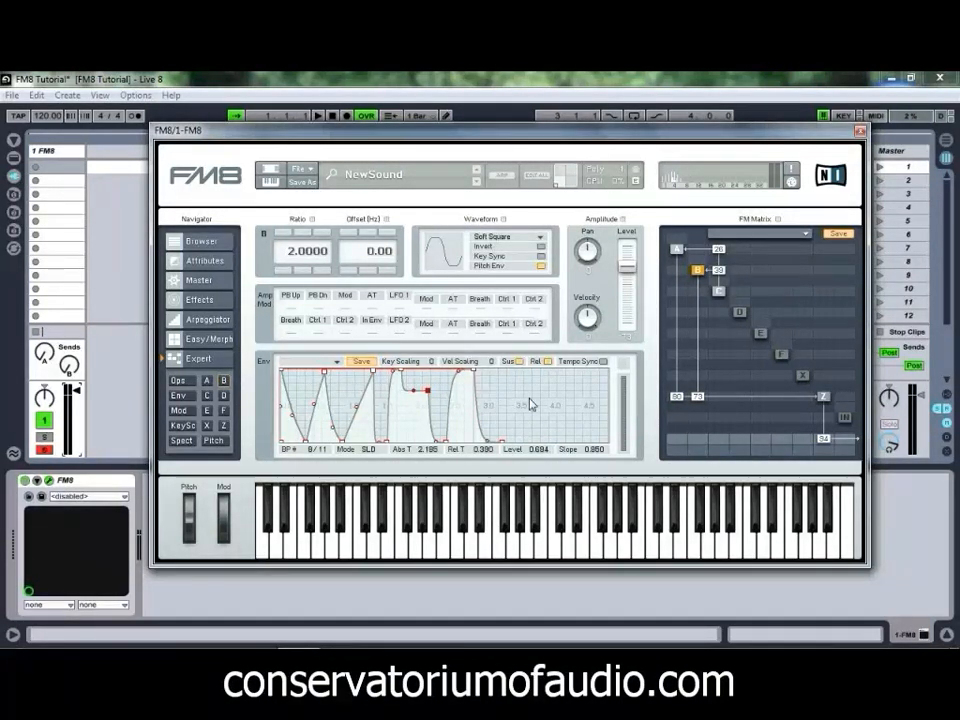
Pan operator A to -15 and operator B to 18 in the FM matrix.
drag(697, 452, 707, 386)
drag(703, 453, 699, 464)
drag(681, 448, 687, 427)
drag(700, 458, 704, 452)
Give operator C's envelope a release of about 0.32 s and move its sustain point past 3 s.
click(716, 292)
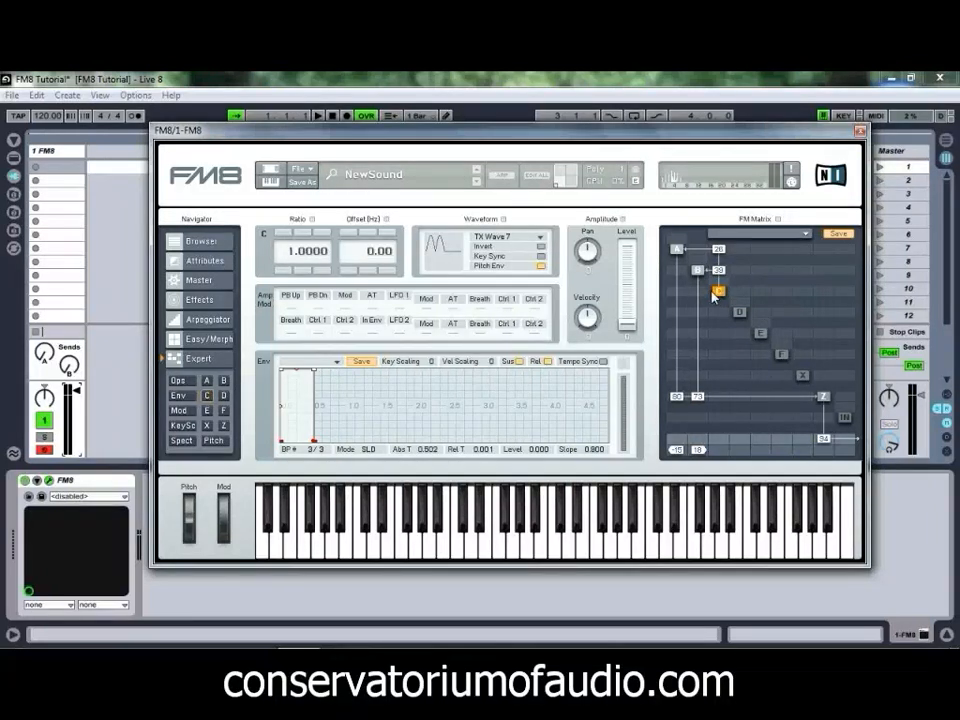
drag(305, 446, 340, 480)
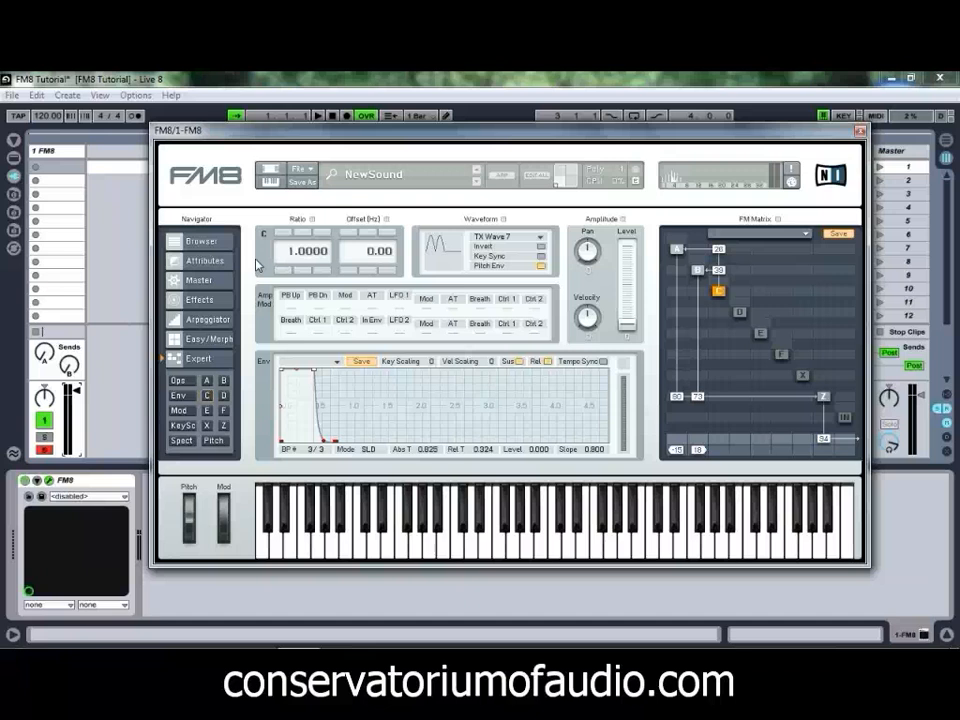
drag(317, 376, 494, 369)
Add seven breakpoints at varied levels along operator C's envelope before the sustain point.
right_click(316, 384)
right_click(366, 386)
right_click(414, 402)
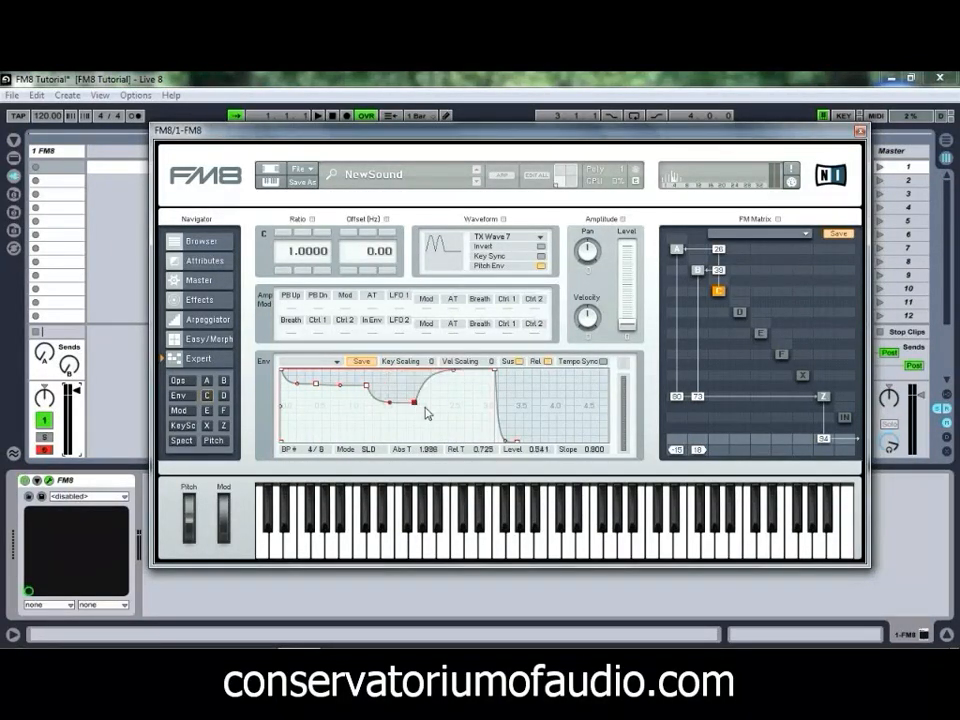
right_click(449, 393)
right_click(337, 406)
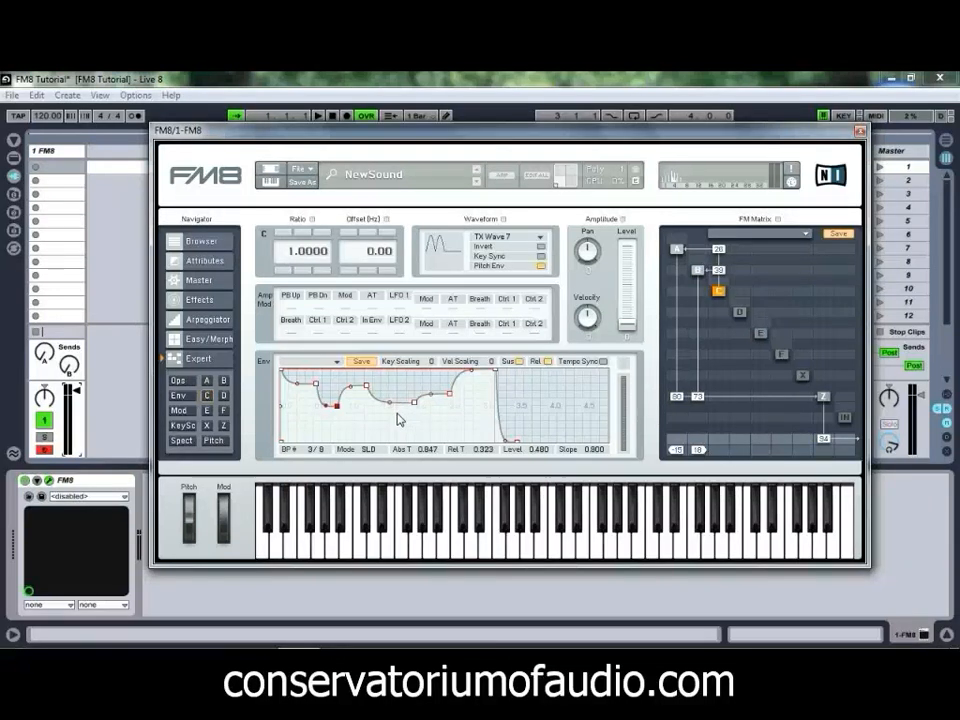
right_click(397, 412)
right_click(434, 410)
Reshape operator C's envelope with a 0.123 s attack, straighter slopes, deeper dips, an added late peak and the sustain point at about 3.29 s.
drag(316, 384, 310, 419)
drag(282, 371, 289, 370)
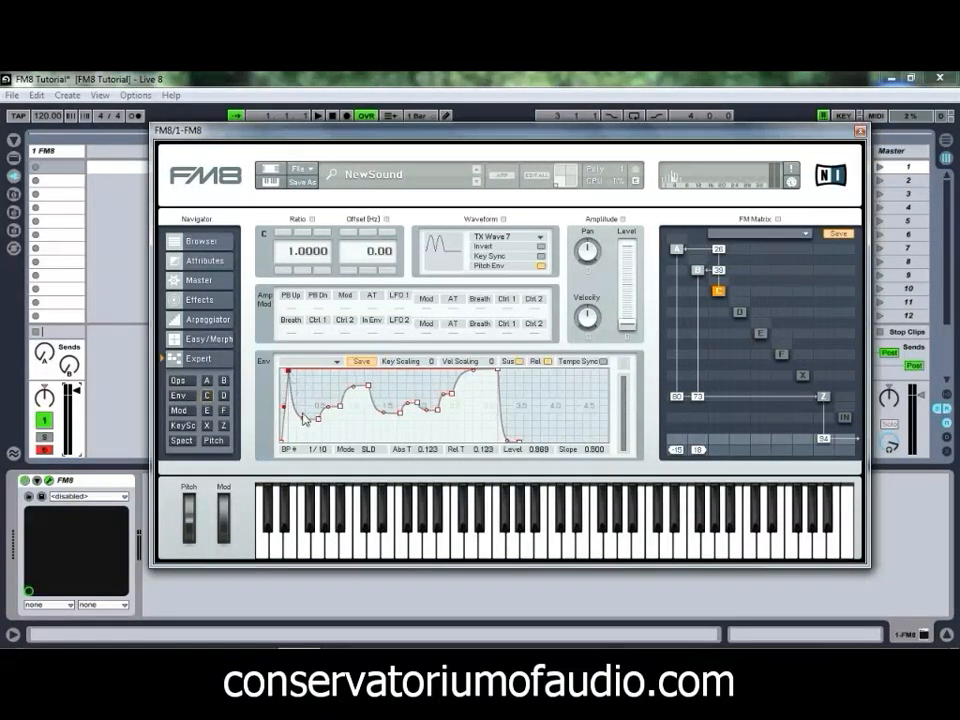
drag(303, 418, 405, 446)
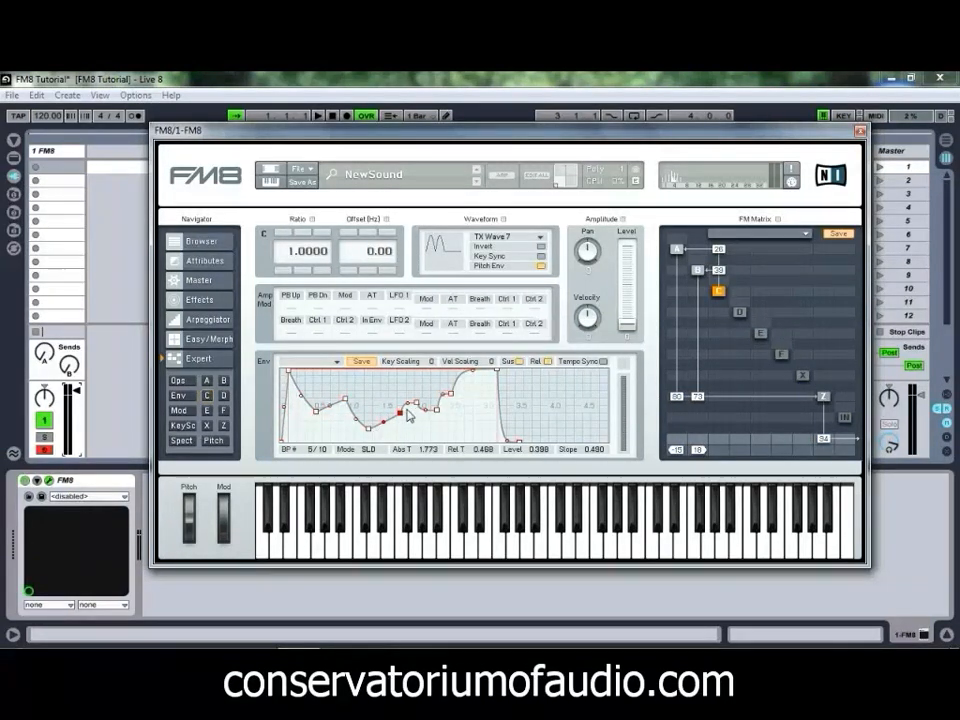
drag(416, 404, 449, 432)
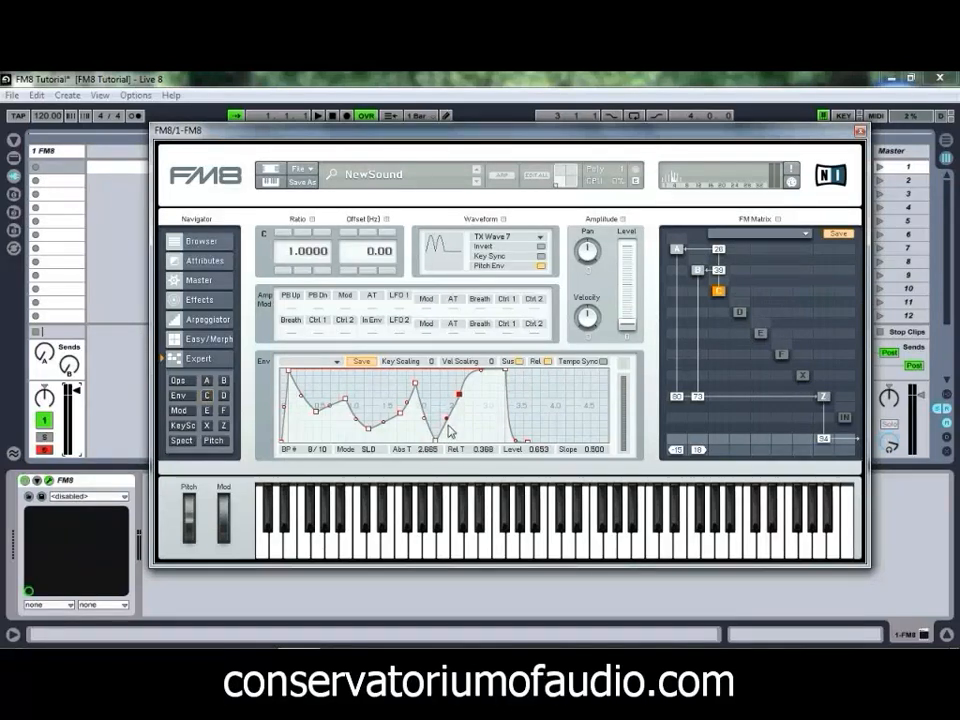
double_click(474, 371)
mouse_move(475, 372)
mouse_down()
mouse_move(484, 435)
mouse_move(472, 440)
mouse_move(460, 376)
mouse_up()
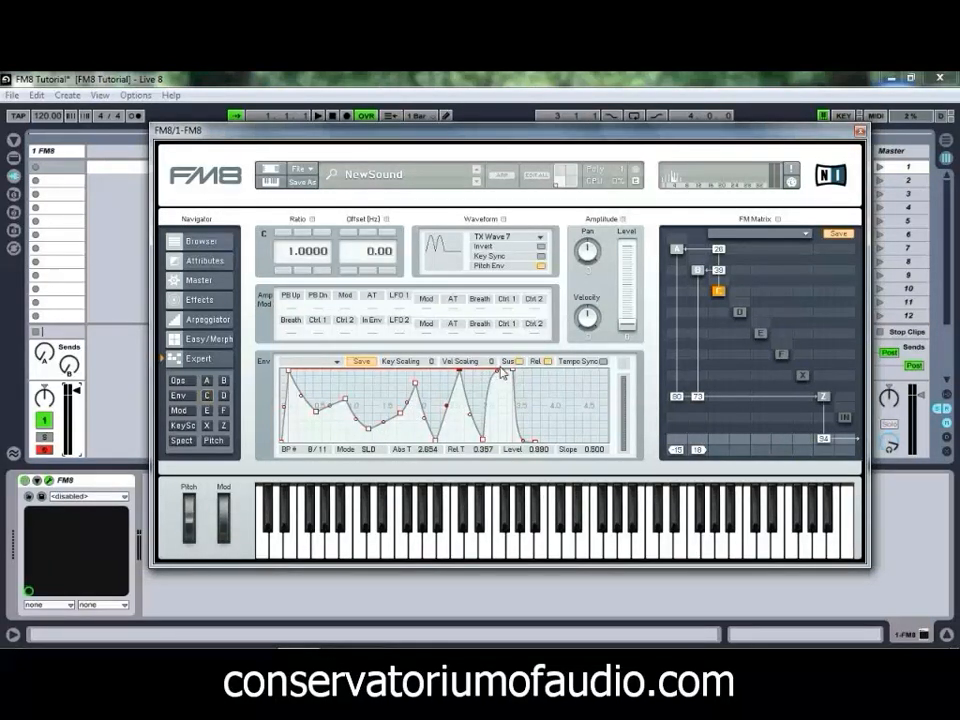
mouse_move(499, 373)
mouse_down()
mouse_move(514, 370)
mouse_move(503, 375)
mouse_up()
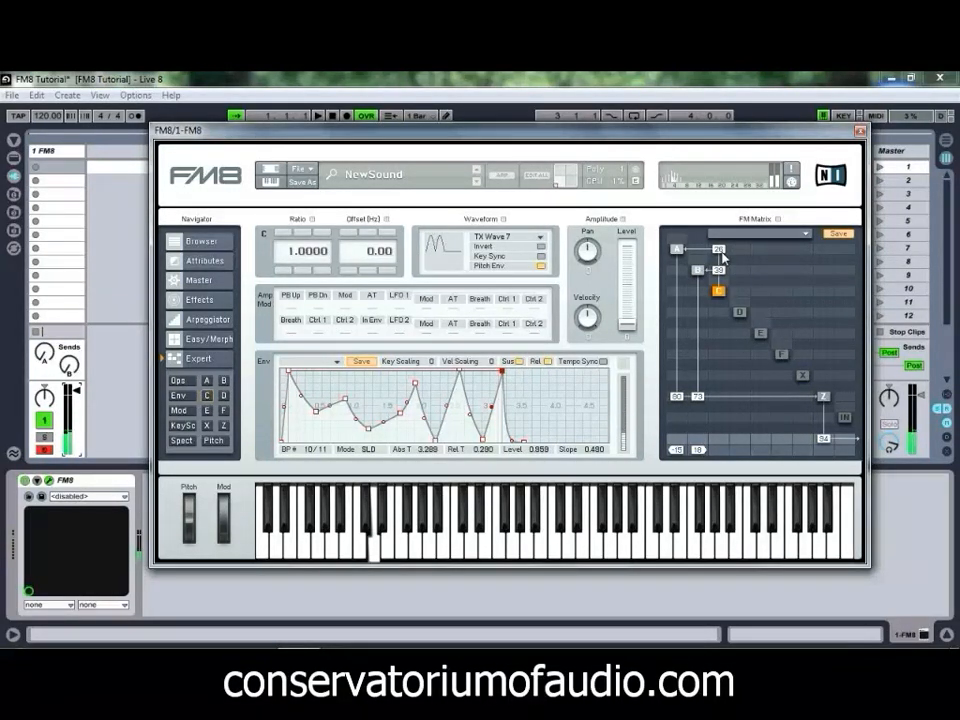
Raise operator C's modulation of A to 55 and of B to 49, and set B's send into filter Z to 81.
drag(721, 252, 724, 279)
mouse_move(718, 268)
mouse_down()
mouse_move(720, 278)
mouse_move(720, 259)
mouse_up()
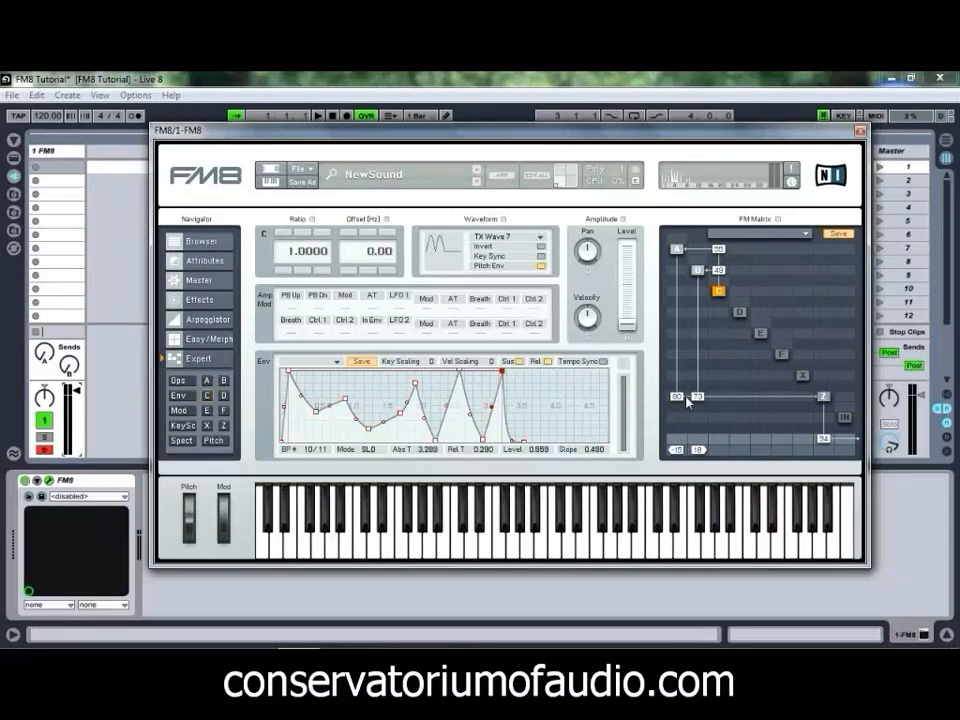
drag(702, 394, 702, 396)
Try routing filter Z into operator X at 59 and sending X to the output at 47.
drag(828, 375, 827, 345)
click(803, 377)
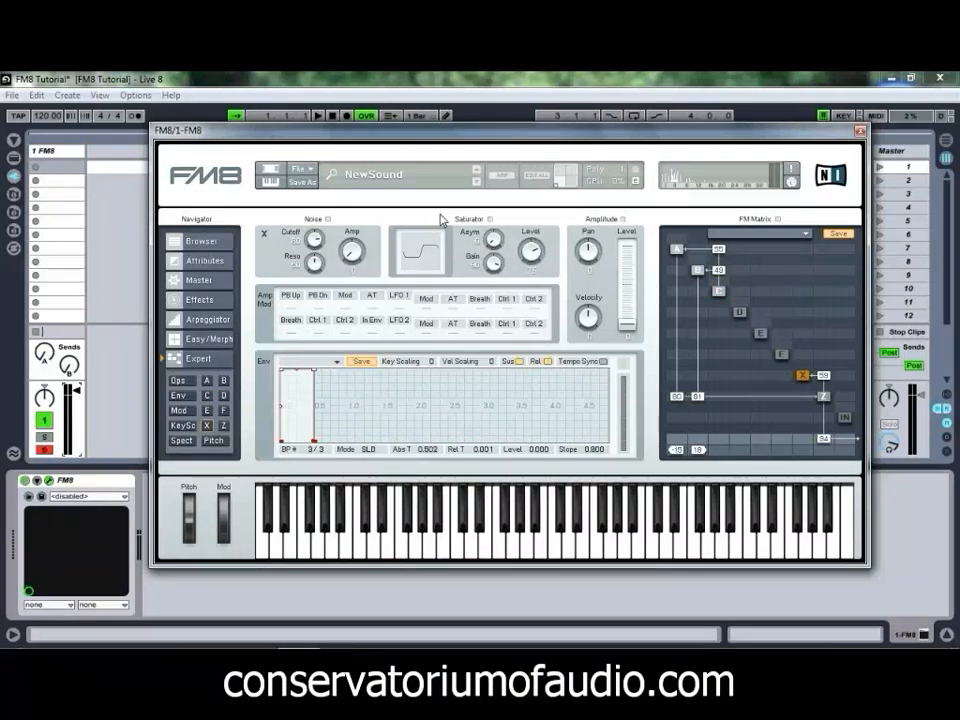
mouse_move(808, 439)
mouse_down()
mouse_move(808, 414)
mouse_move(804, 431)
mouse_up()
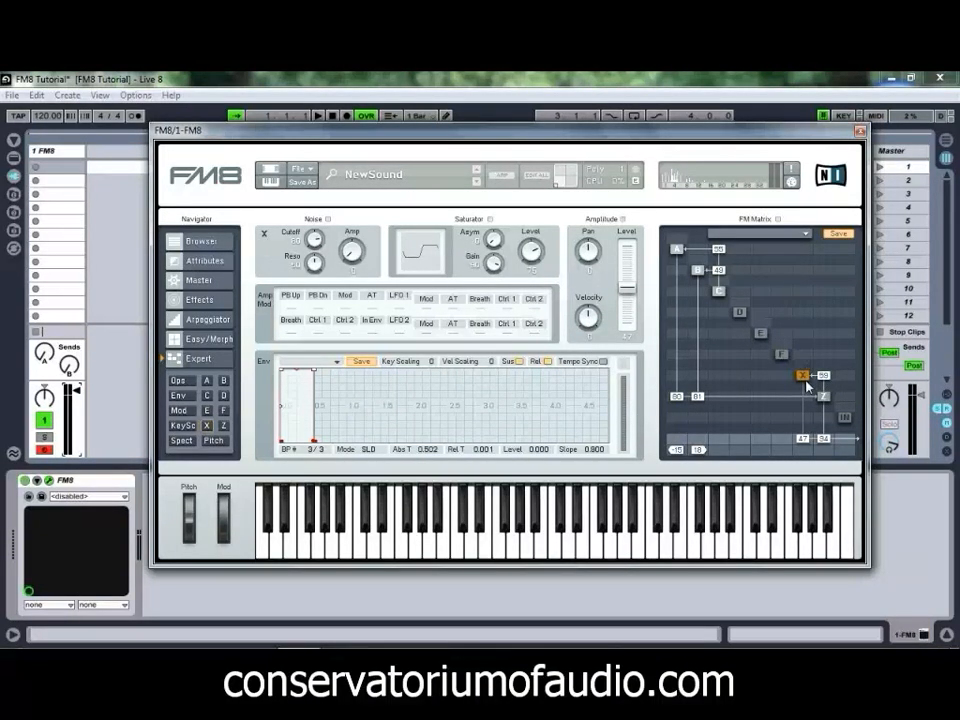
Replace the Z-to-X routing with operators A and B feeding X at 41 each, and set X's output level to 64.
drag(823, 377, 830, 462)
drag(696, 382, 682, 353)
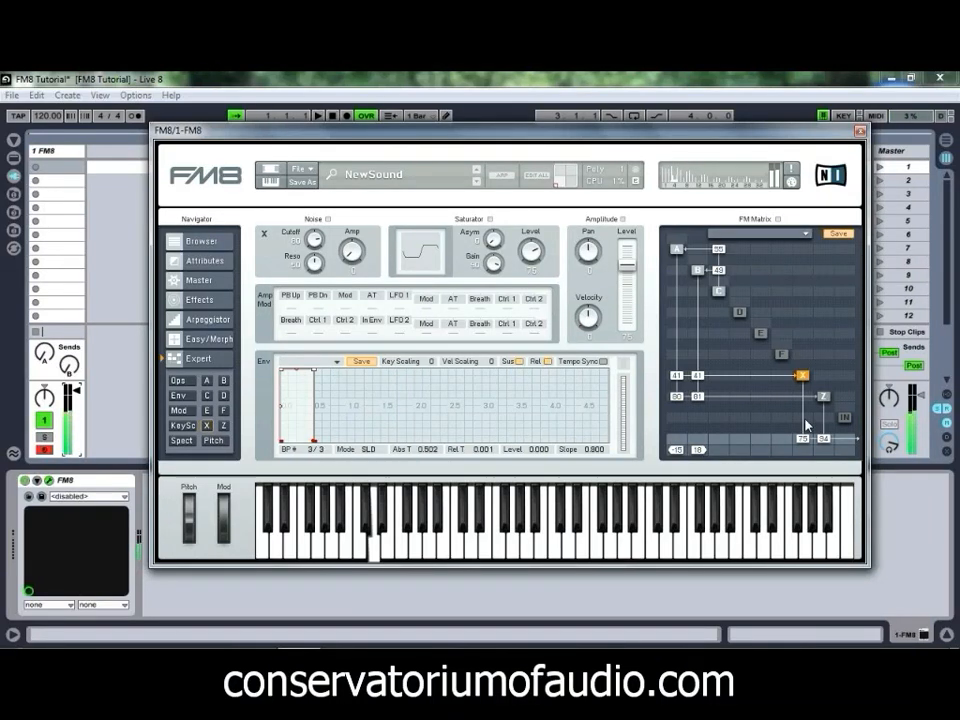
drag(806, 434, 806, 434)
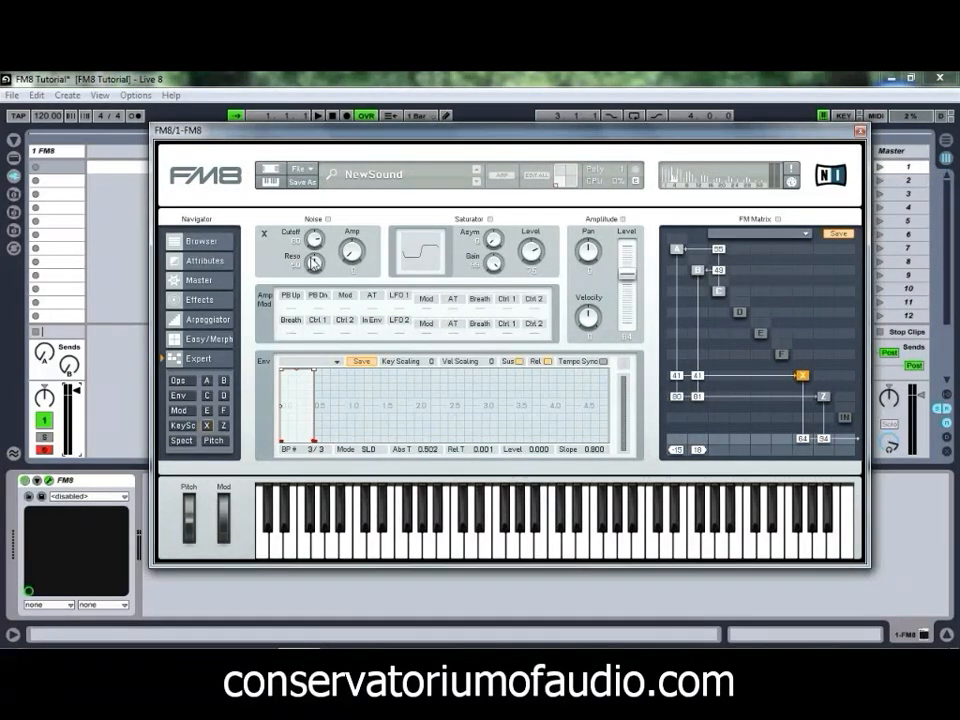
click(200, 339)
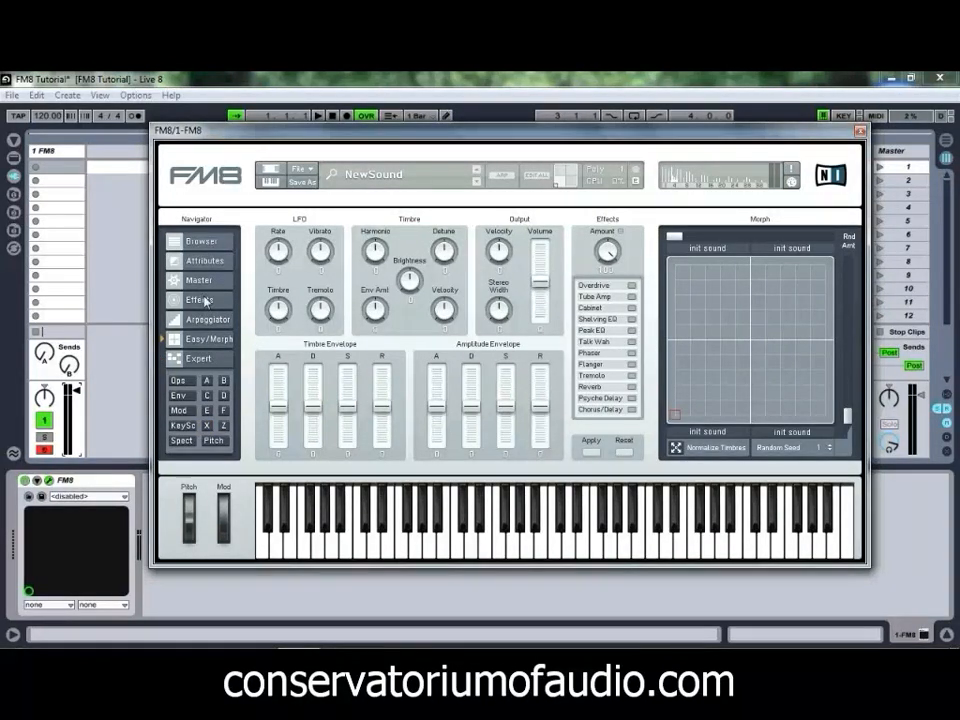
click(196, 362)
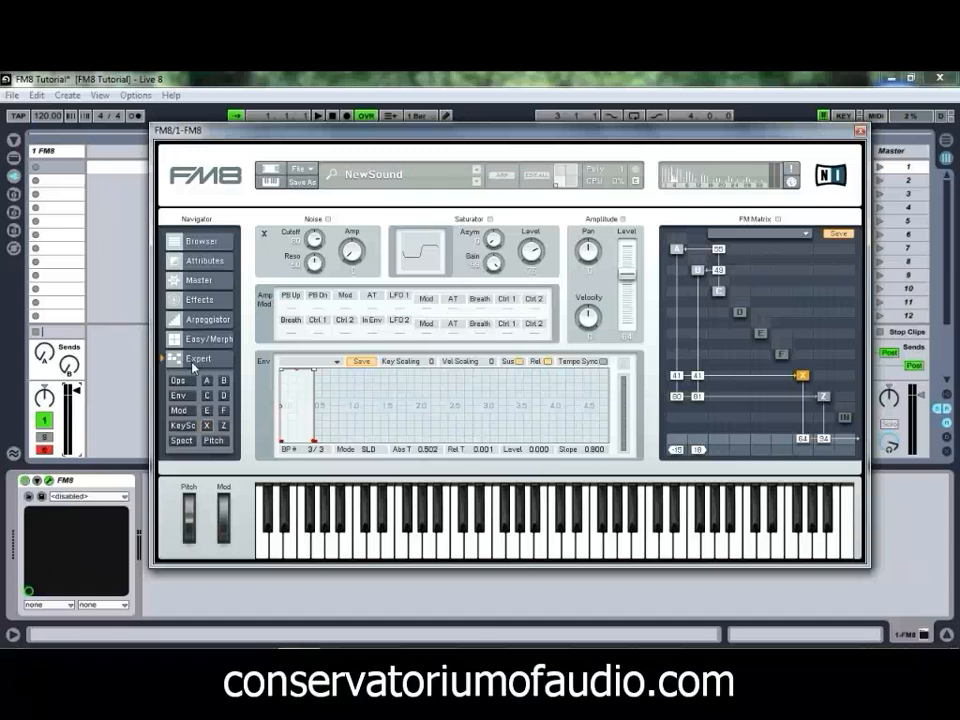
Assign LFO 1 to filter Z in the modulation matrix at an amount of 33 while playing a test note.
click(178, 410)
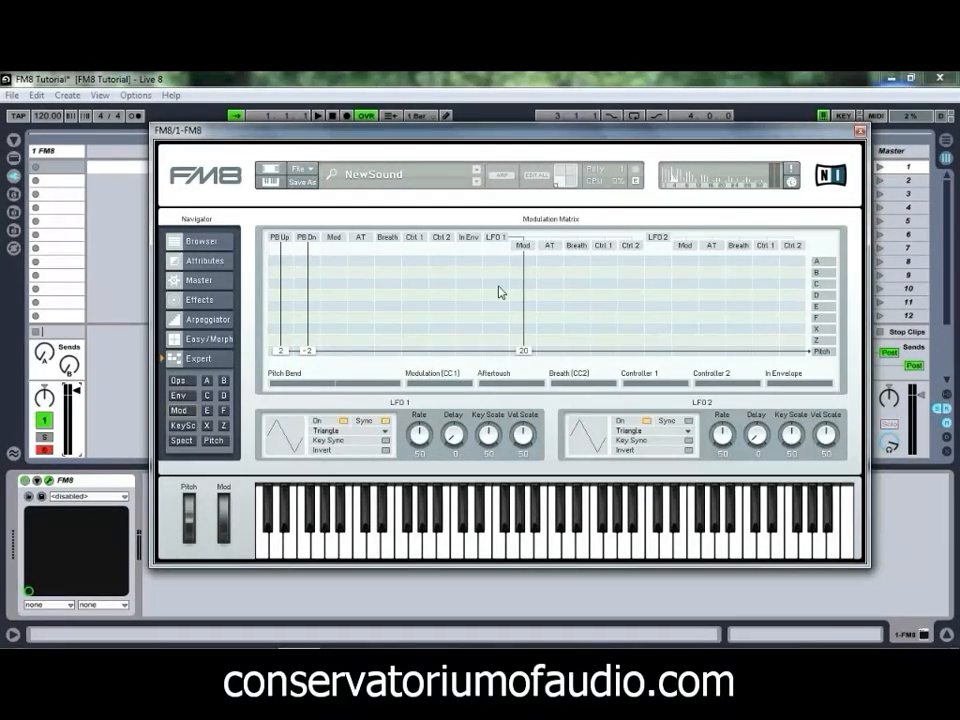
mouse_move(506, 343)
mouse_down()
mouse_move(502, 334)
mouse_move(503, 343)
mouse_up()
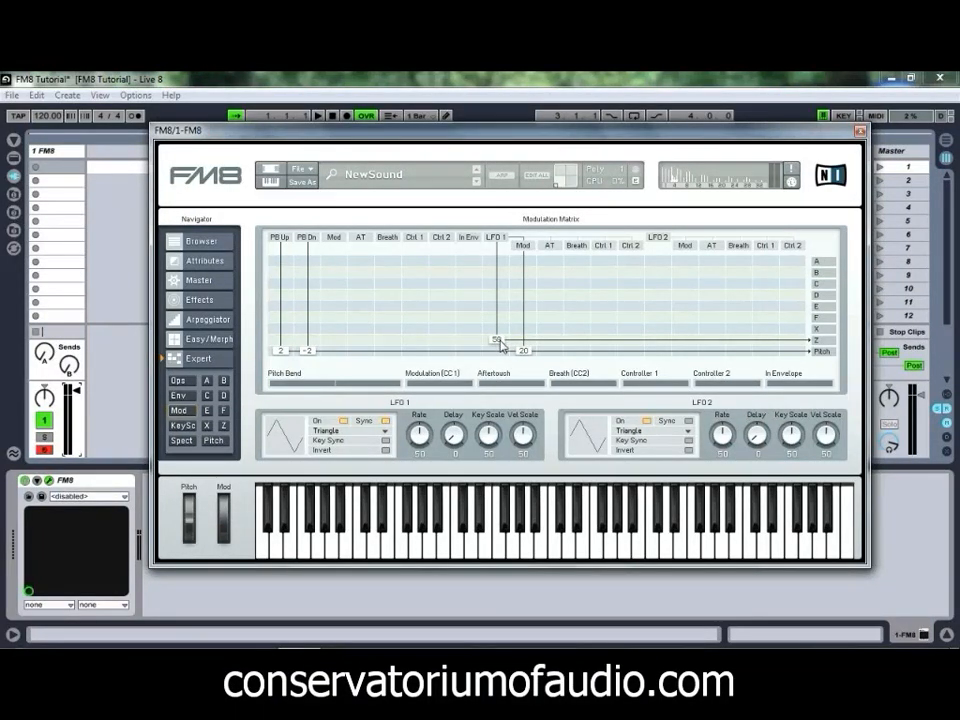
key(x)
key(a)
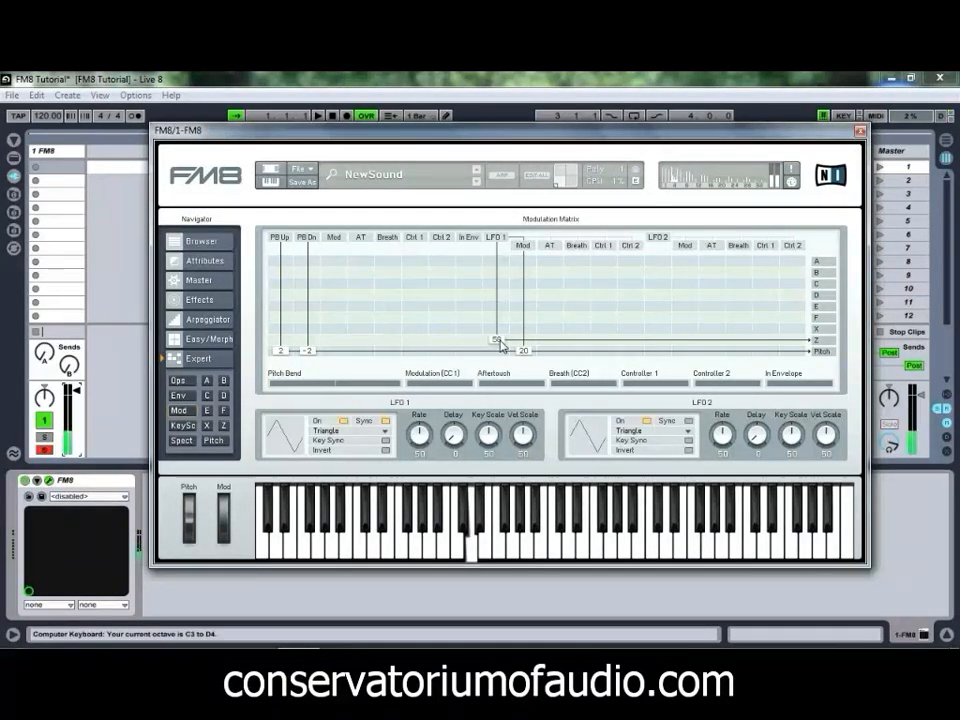
mouse_move(500, 342)
mouse_down()
mouse_move(501, 308)
mouse_move(503, 339)
mouse_up()
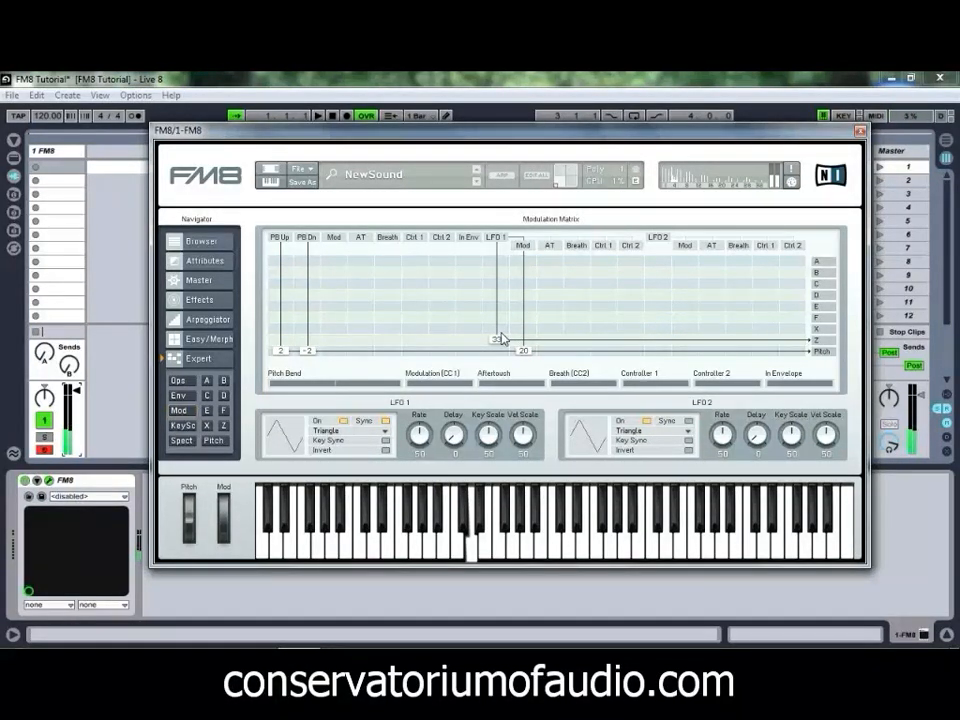
Slow LFO 1 to a rate of 5 and set its modulation of filter Z to -35.
drag(421, 431, 421, 447)
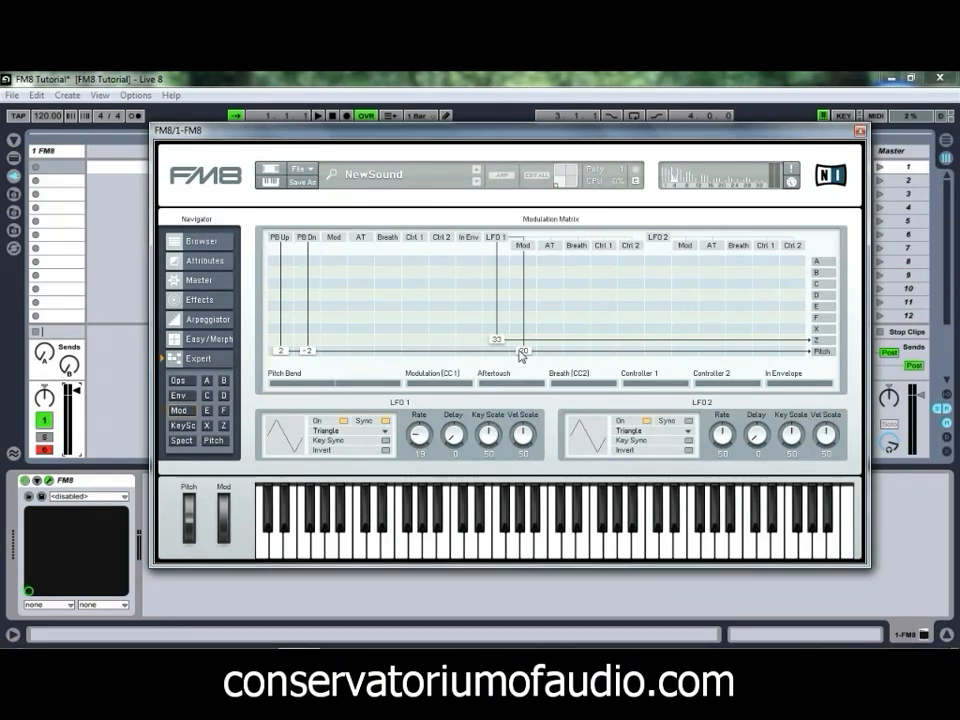
mouse_move(419, 433)
mouse_down()
mouse_move(428, 448)
mouse_move(425, 413)
mouse_up()
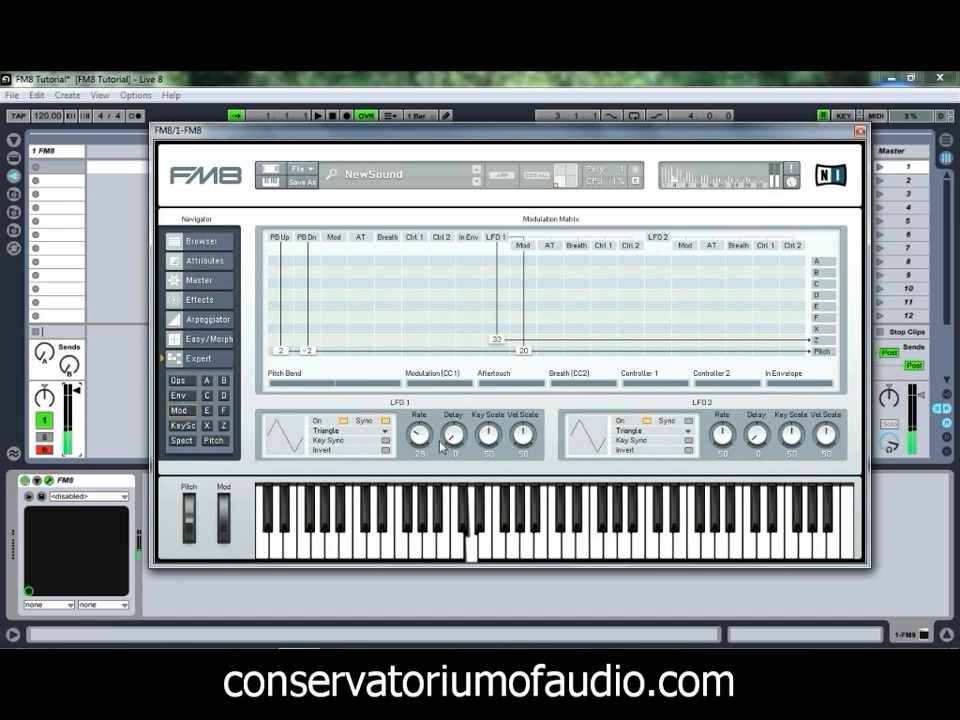
mouse_move(497, 339)
mouse_down()
mouse_move(501, 392)
mouse_move(503, 346)
mouse_up()
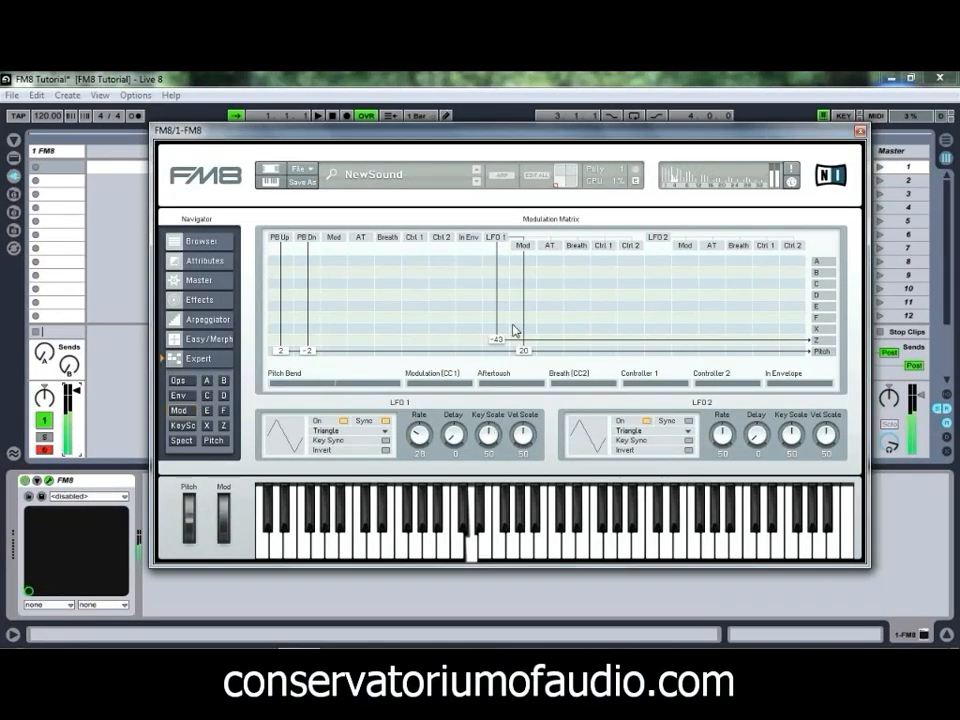
drag(499, 342, 503, 347)
drag(420, 433, 424, 440)
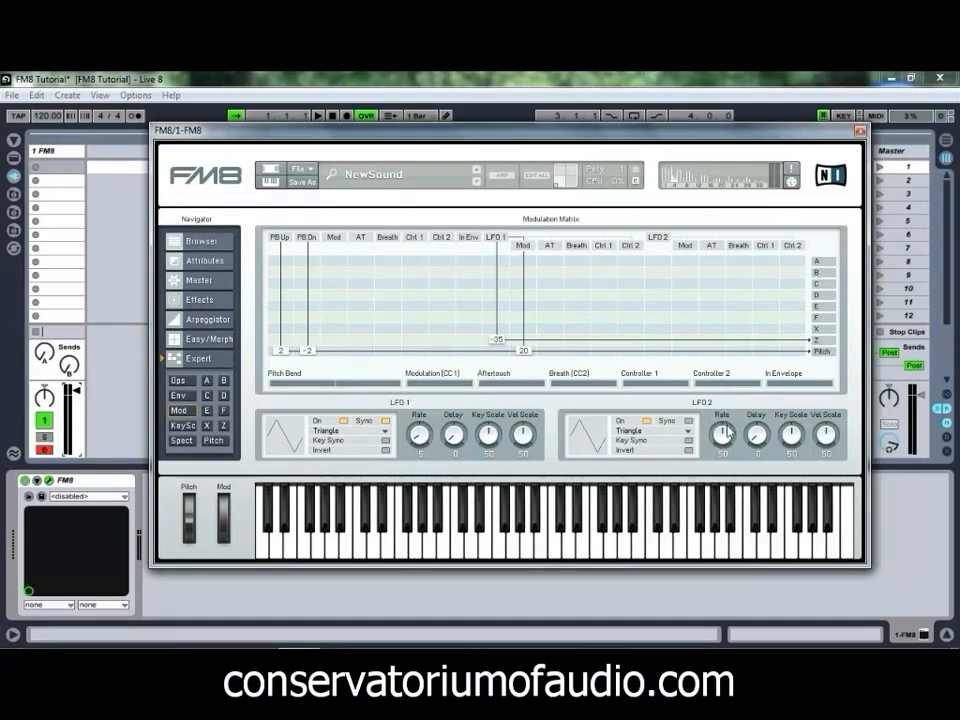
Give LFO 2 the 5th Formant waveform with sync enabled and a rate of 33.
click(667, 431)
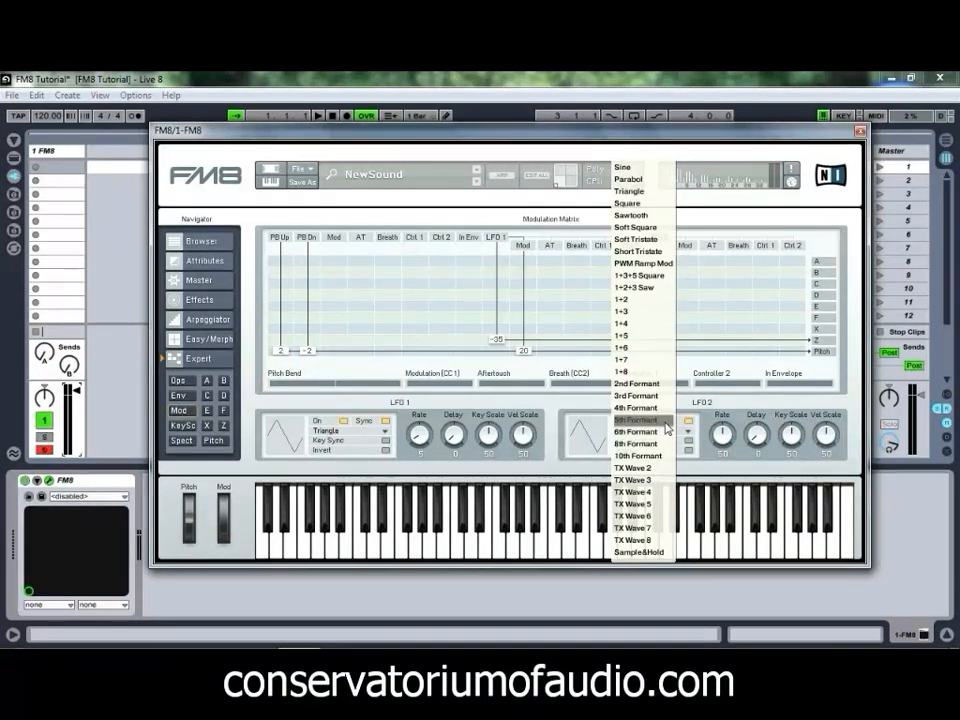
click(646, 420)
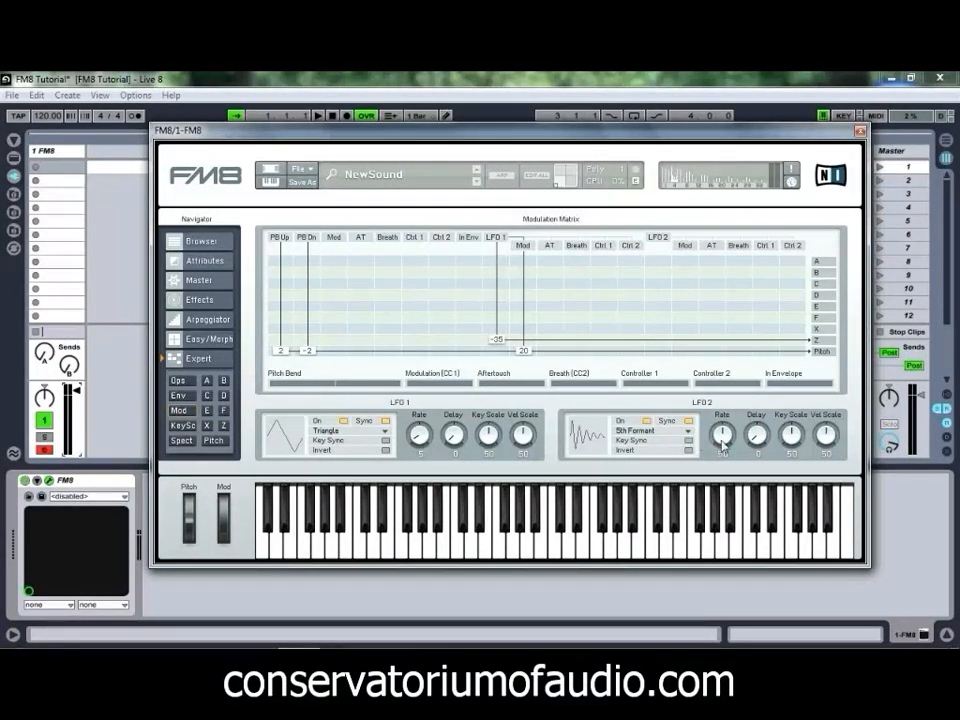
drag(725, 445, 726, 439)
Route LFO 2 to operator X at 75 and to operator C at 61.
drag(660, 330, 666, 281)
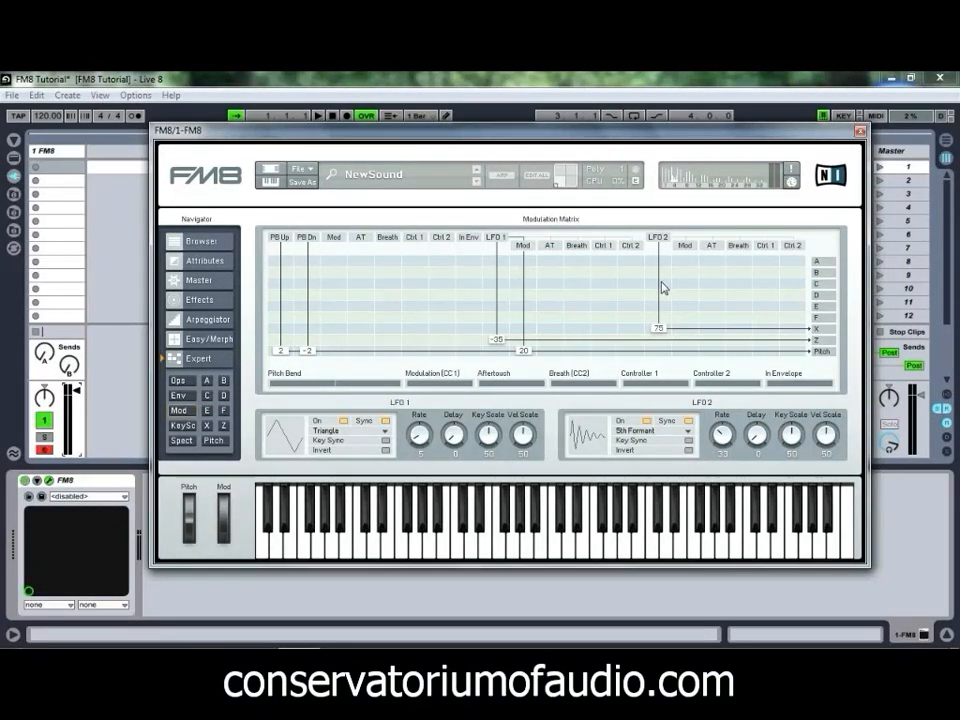
click(660, 283)
drag(657, 288, 657, 285)
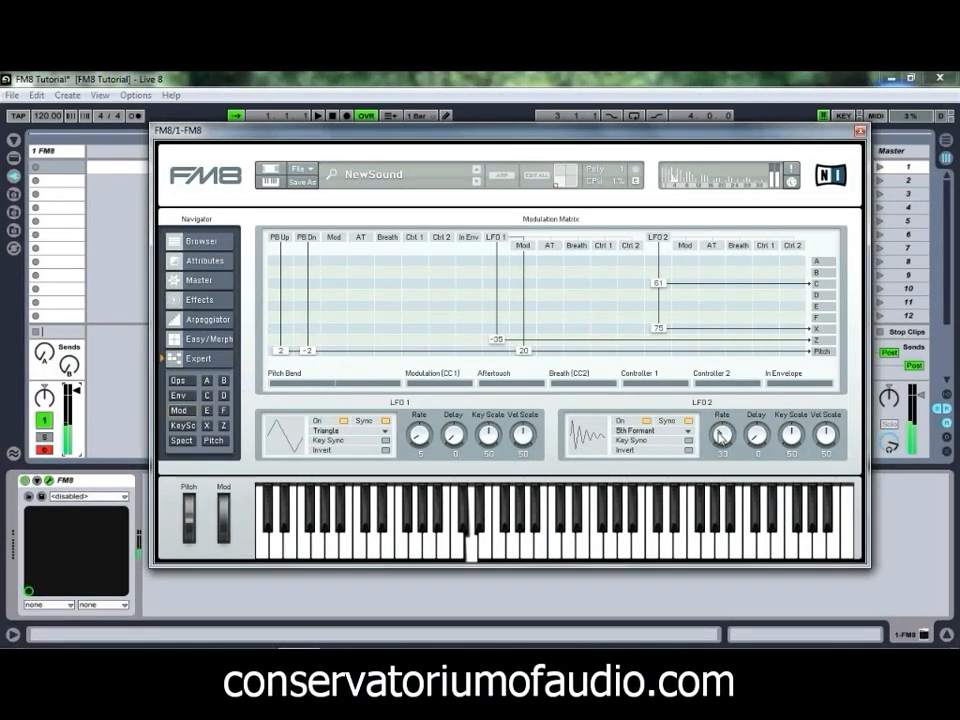
Change LFO 2 to a Sine waveform and set its rate to 33.
drag(721, 443, 722, 440)
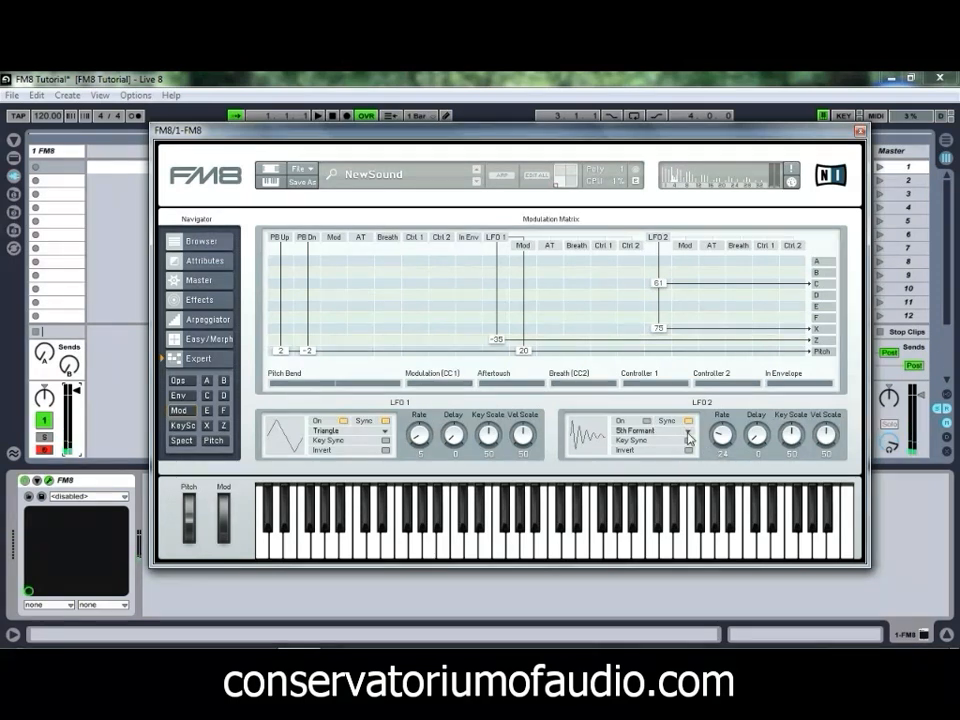
click(687, 431)
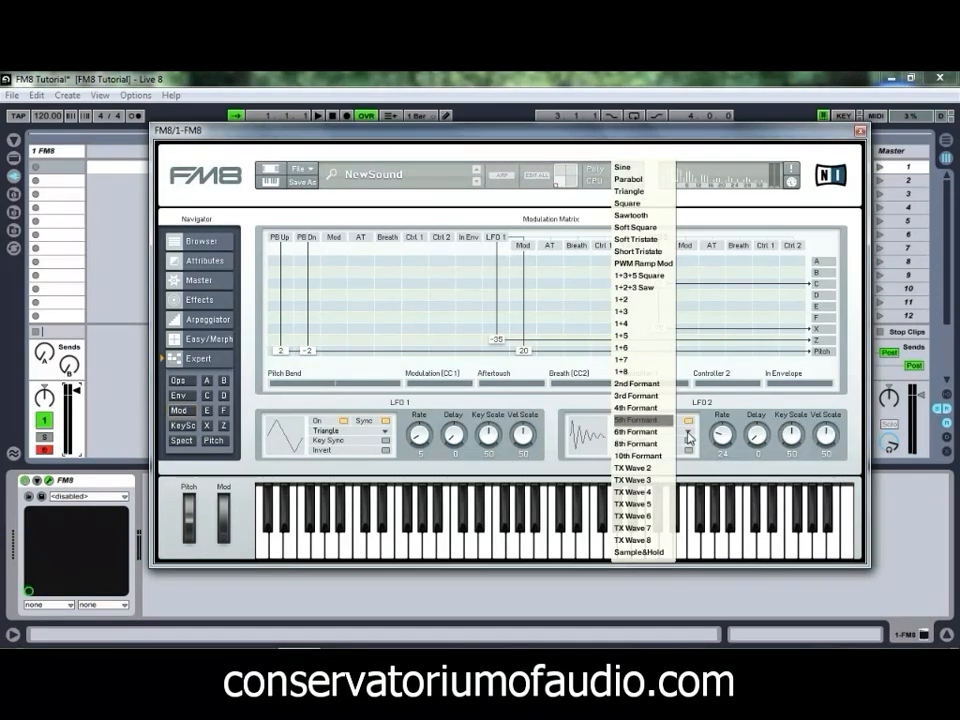
click(625, 168)
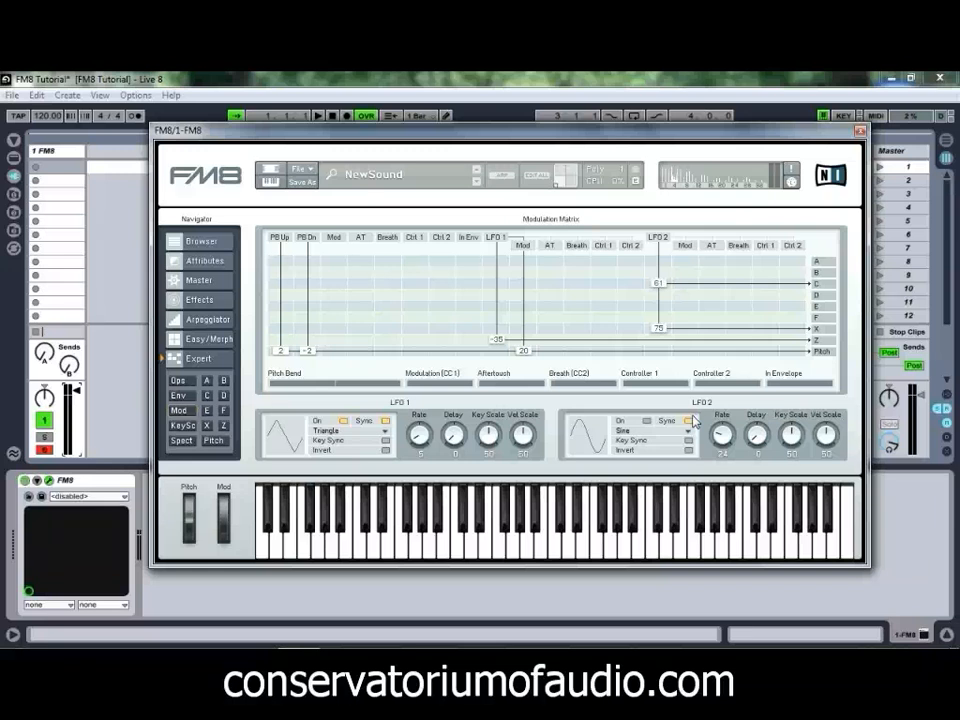
drag(724, 440, 728, 416)
mouse_move(727, 443)
mouse_down()
mouse_move(729, 478)
mouse_move(731, 421)
mouse_move(722, 435)
mouse_move(729, 470)
mouse_move(726, 443)
mouse_up()
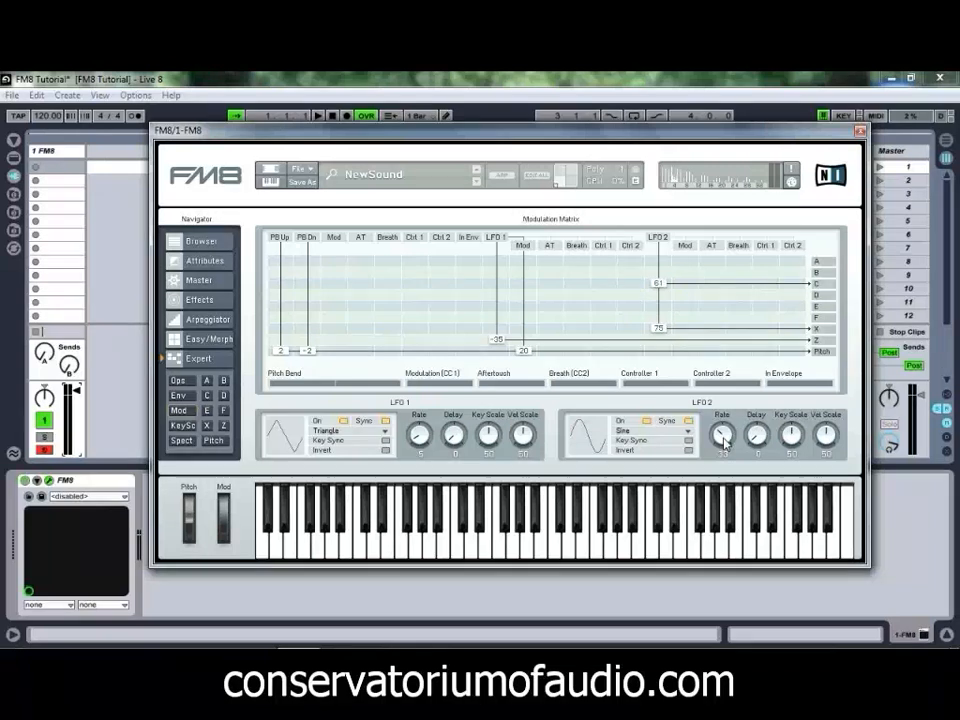
Check the operator envelopes and try assigning the mod wheel to operators A and B at 73 each.
click(179, 396)
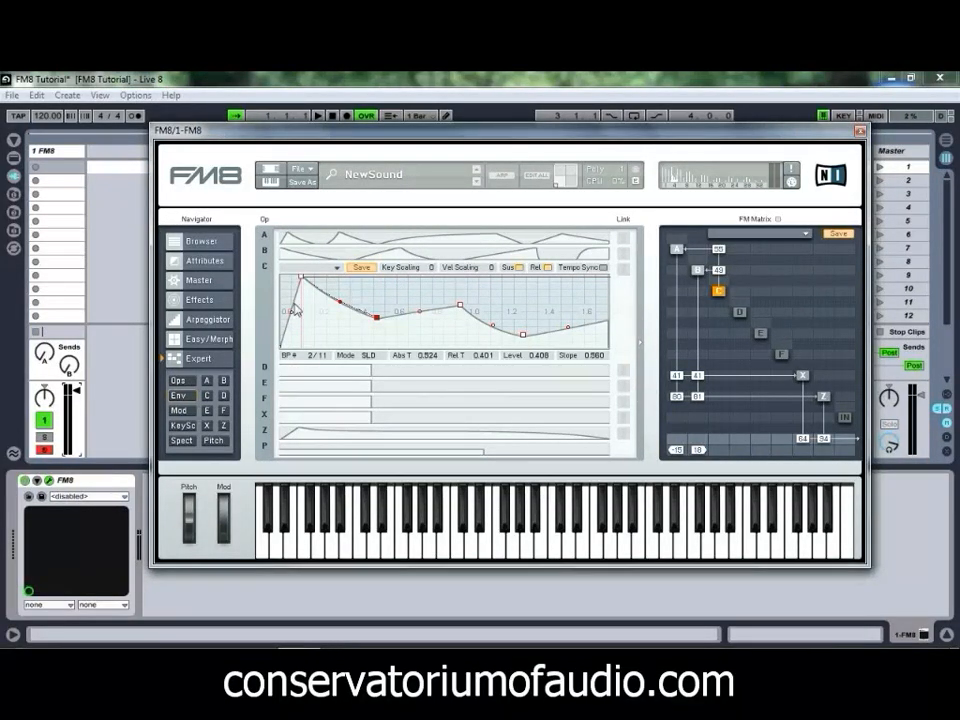
click(194, 410)
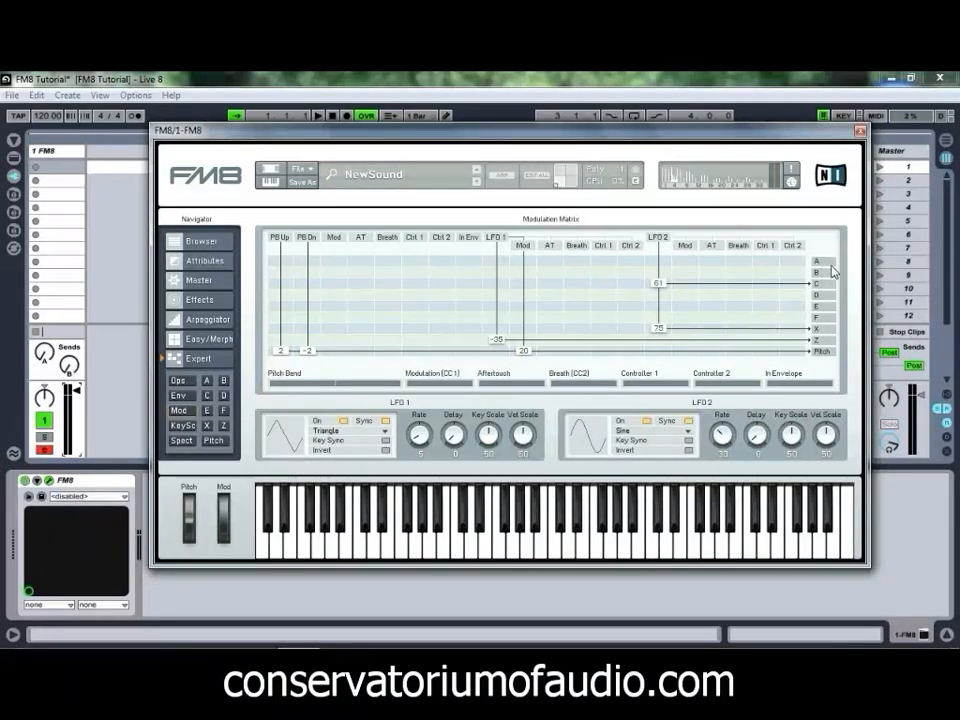
mouse_move(329, 263)
mouse_down()
mouse_move(336, 239)
mouse_move(343, 250)
mouse_up()
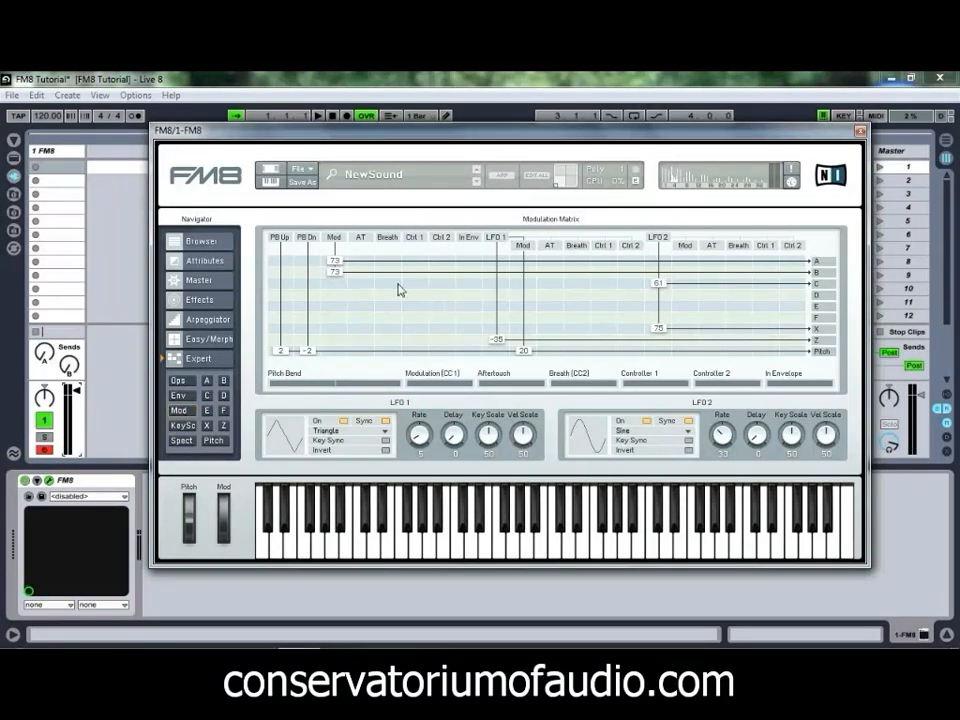
drag(335, 273, 341, 332)
double_click(335, 273)
double_click(335, 262)
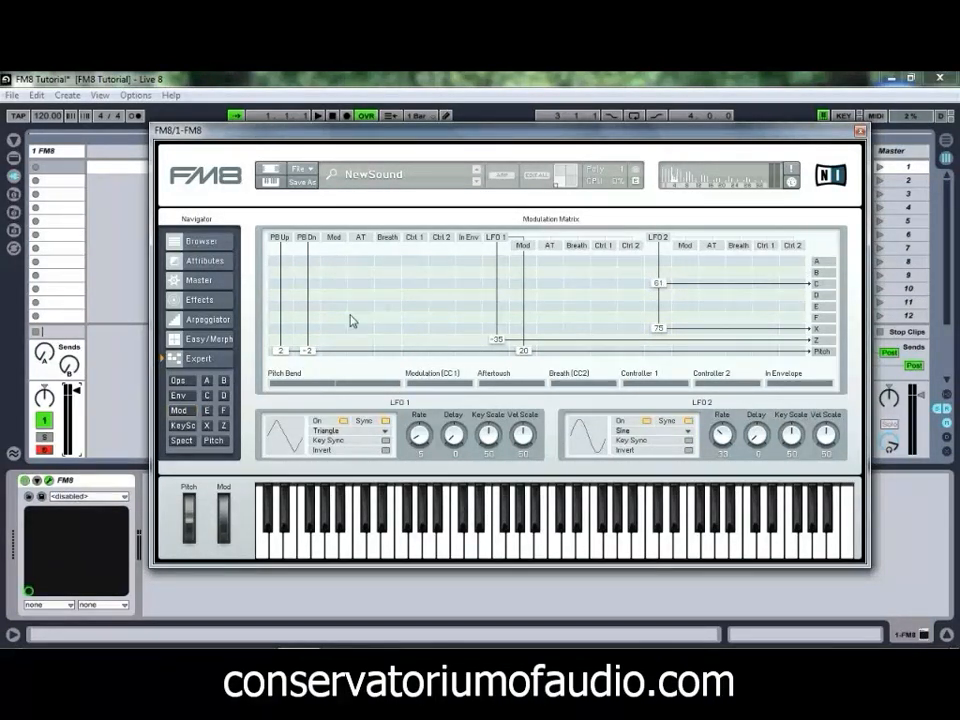
Assign the mod wheel to filter Z at 100 and replace LFO 1's Z routing with operators A and B at 64 each.
double_click(336, 340)
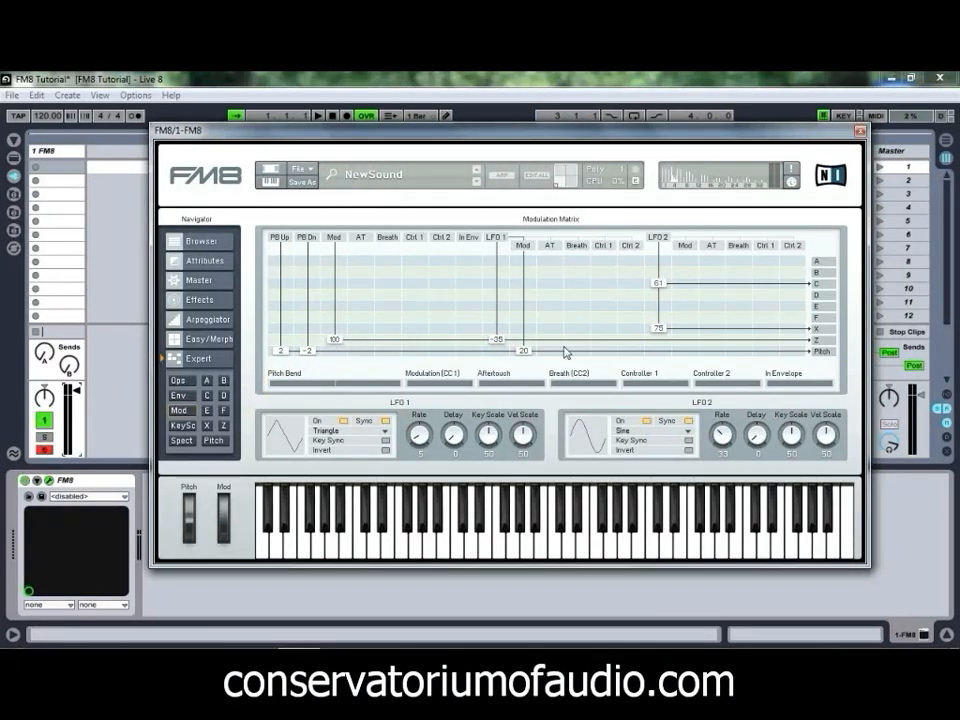
drag(497, 340, 499, 346)
double_click(498, 341)
mouse_move(500, 261)
mouse_down()
mouse_move(499, 239)
mouse_move(503, 277)
mouse_up()
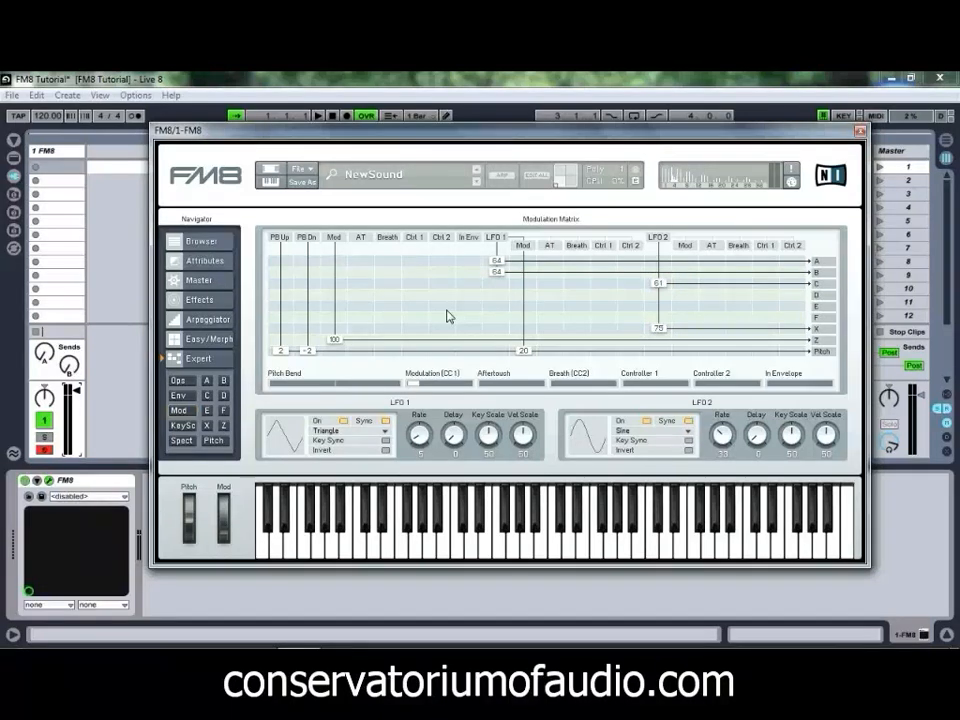
Audition the patch one octave lower and reduce the cutoff of the first filter in operator Z.
key(z)
key(a)
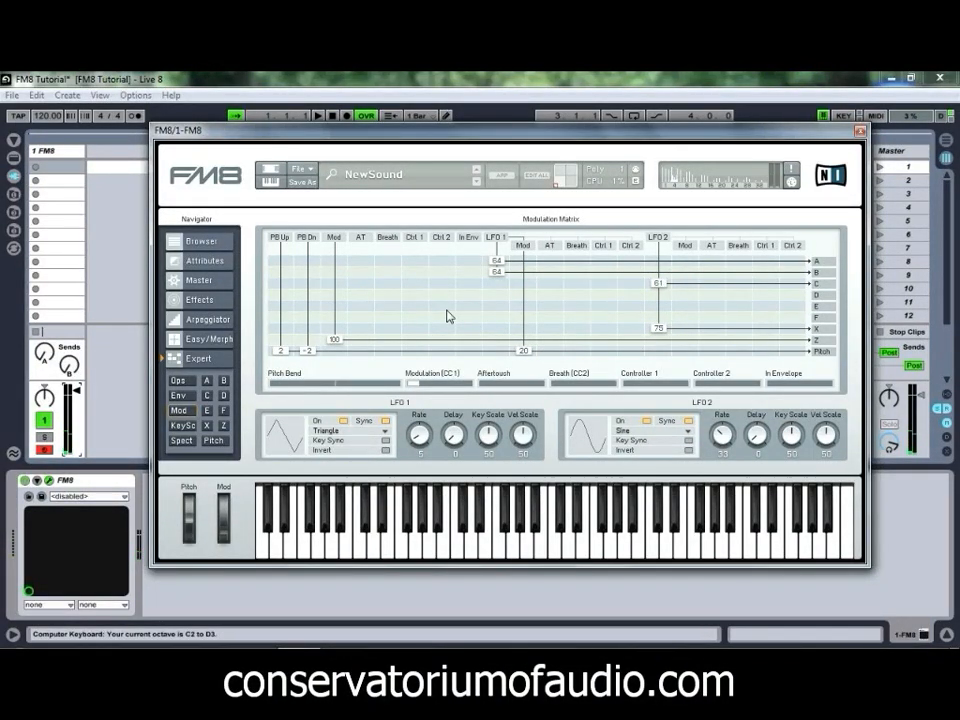
key(s)
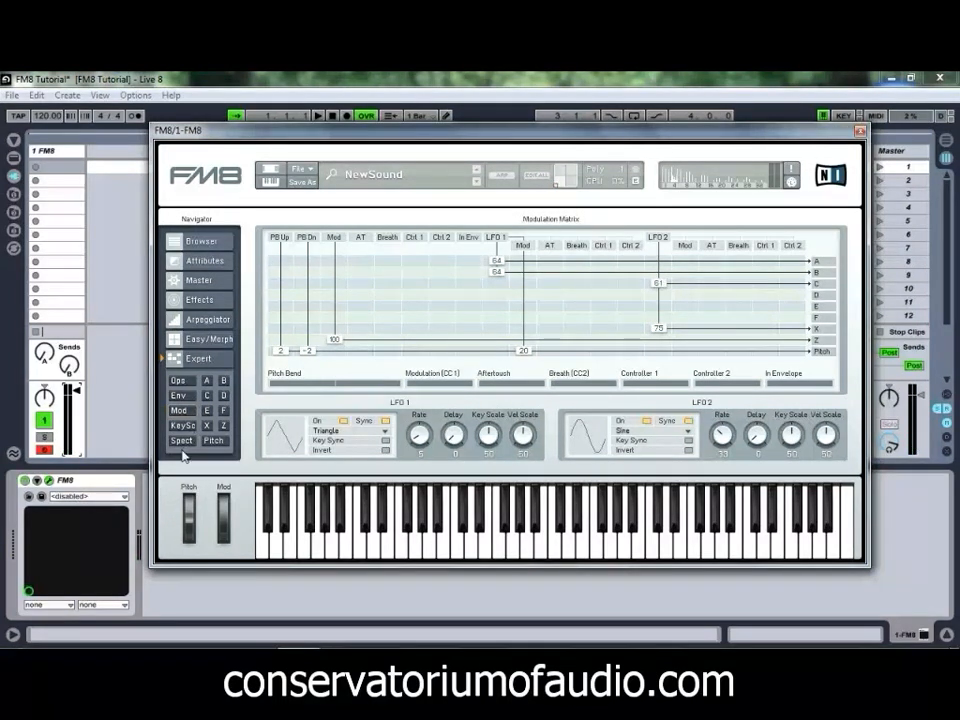
click(225, 426)
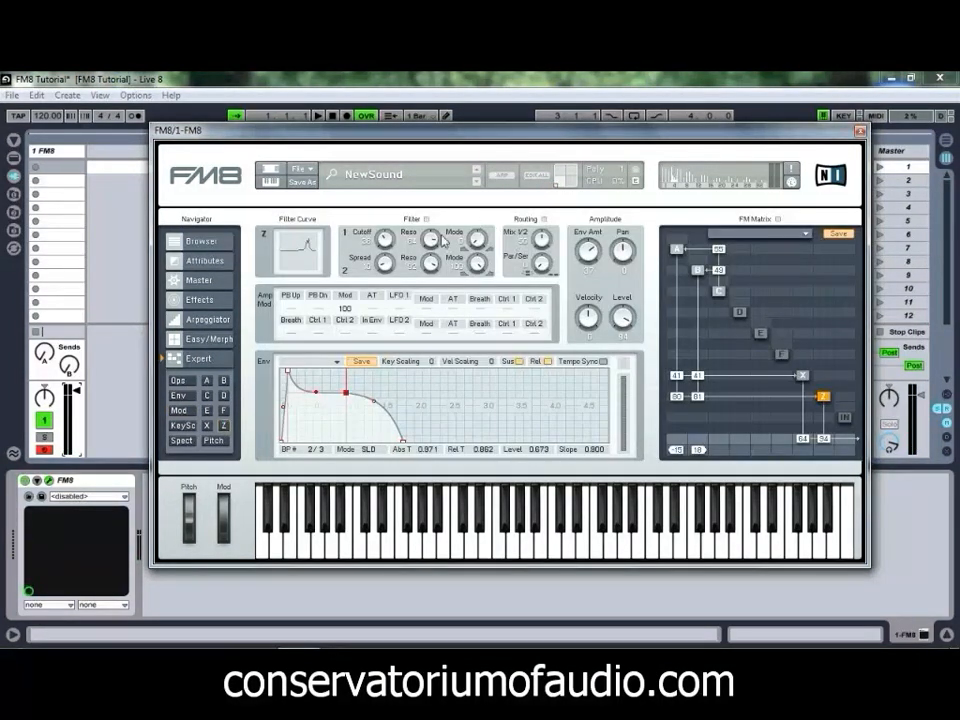
drag(384, 247, 390, 263)
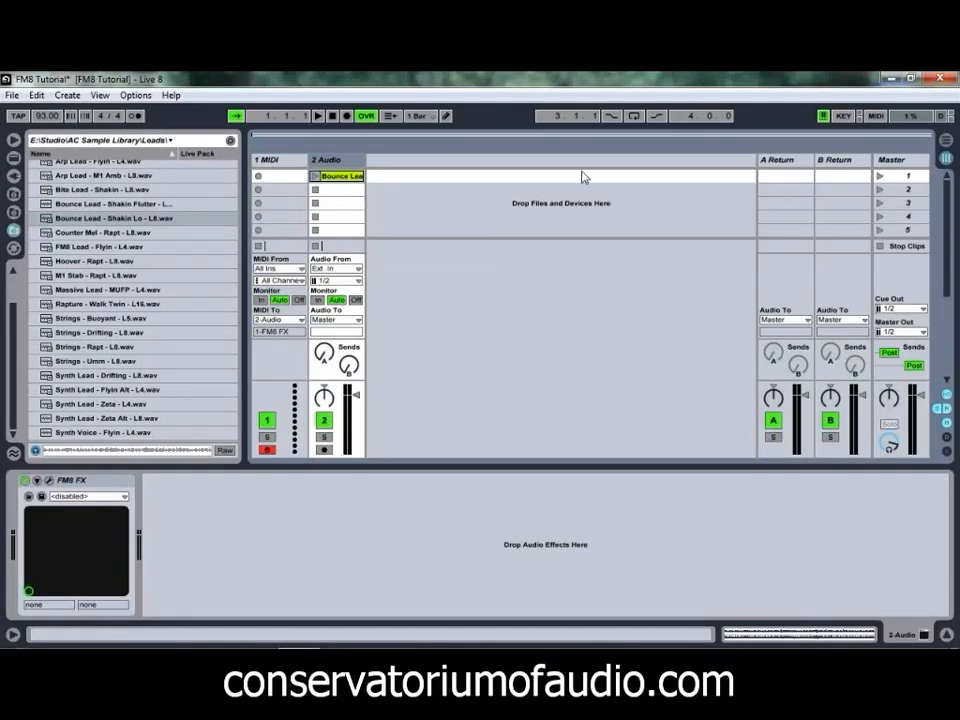
Review the MIDI and audio tracks, hide Live's browser and open the FM8 FX window on the audio track.
click(266, 162)
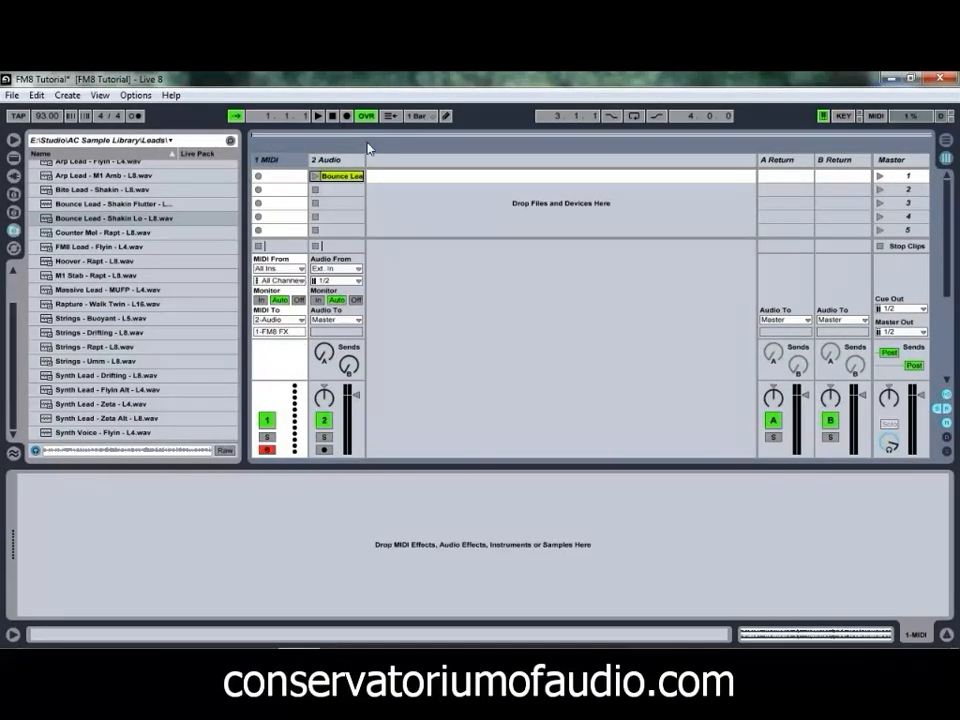
click(350, 179)
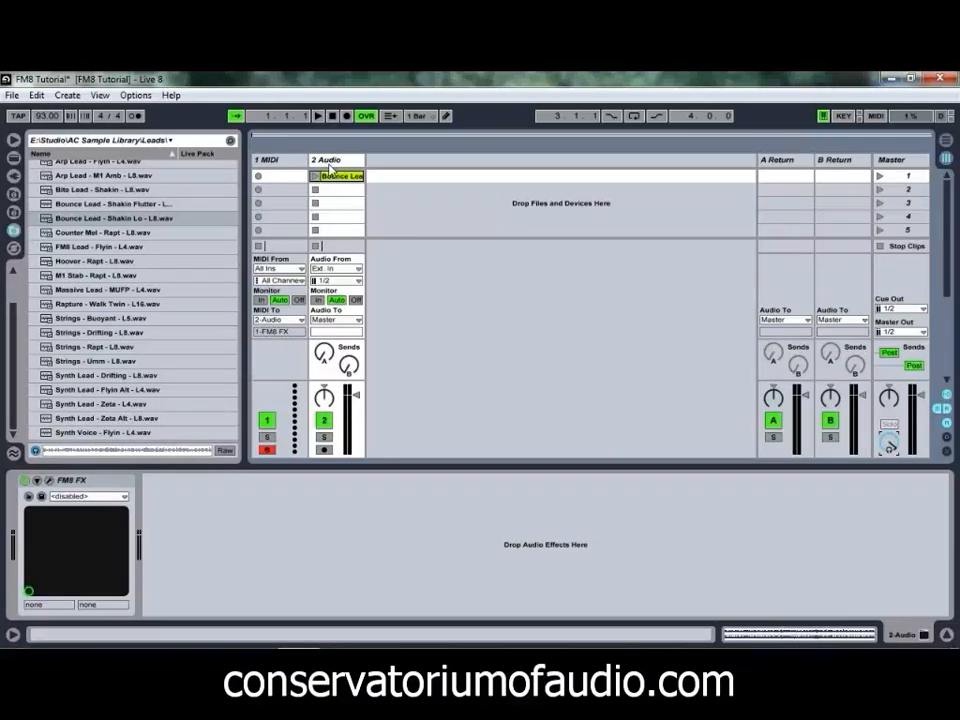
click(13, 139)
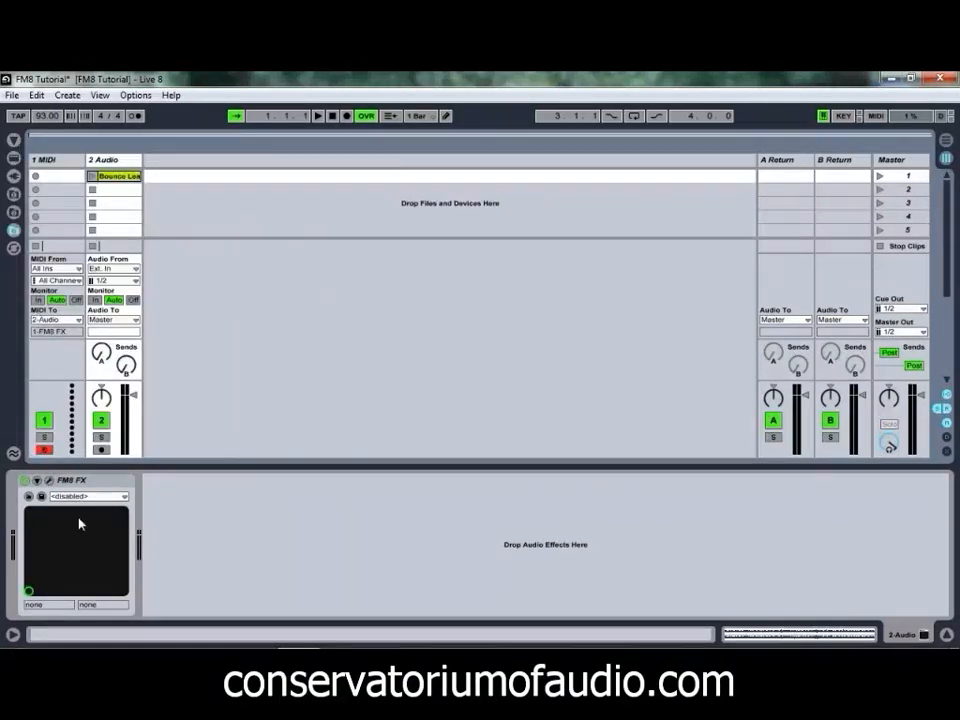
click(47, 481)
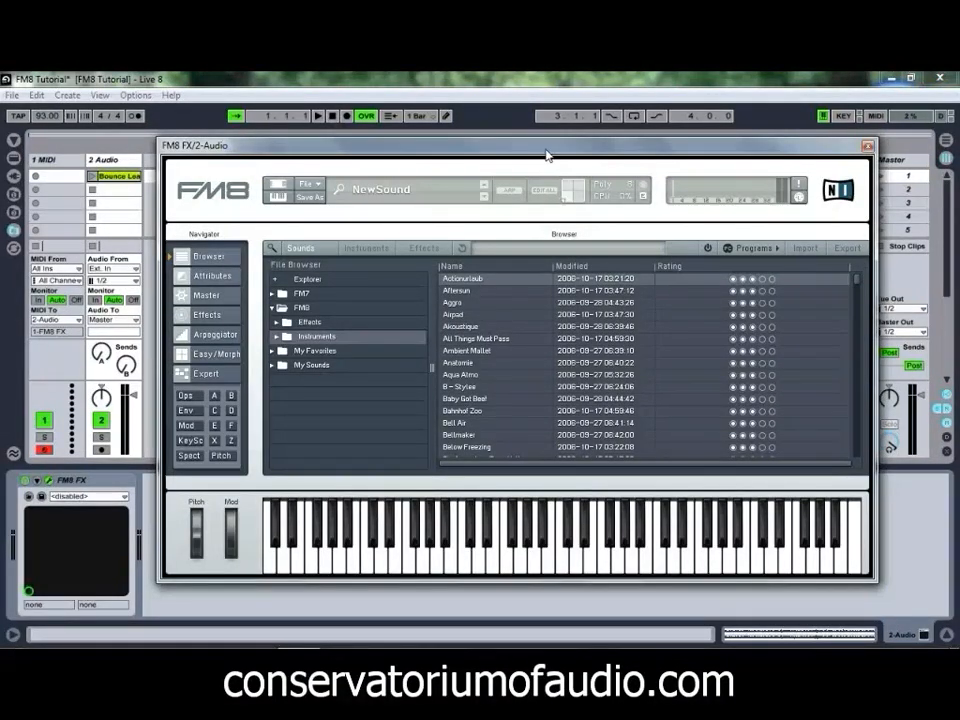
drag(549, 152, 553, 129)
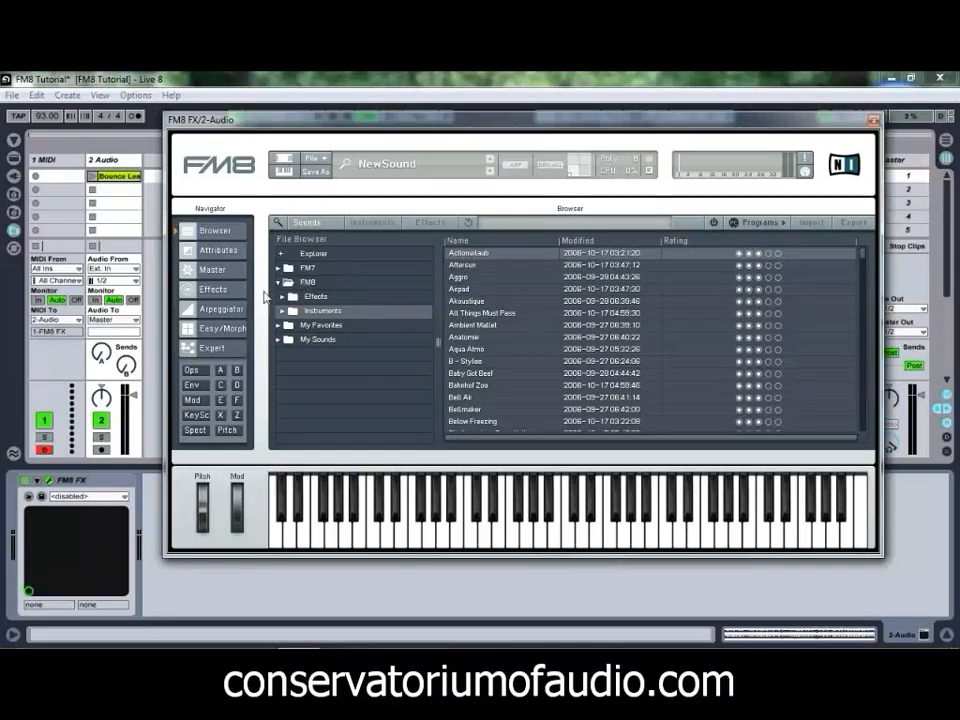
Remove operator F's output and try sending IN straight to the output at 83 with the Bounce Lead clip playing.
click(221, 350)
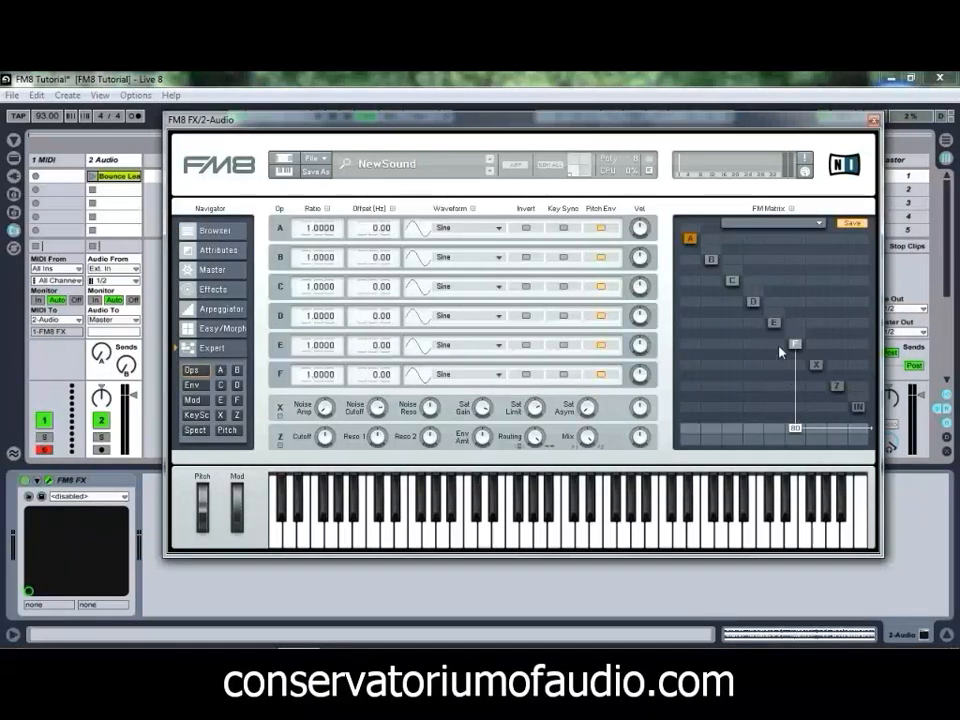
drag(797, 347, 786, 270)
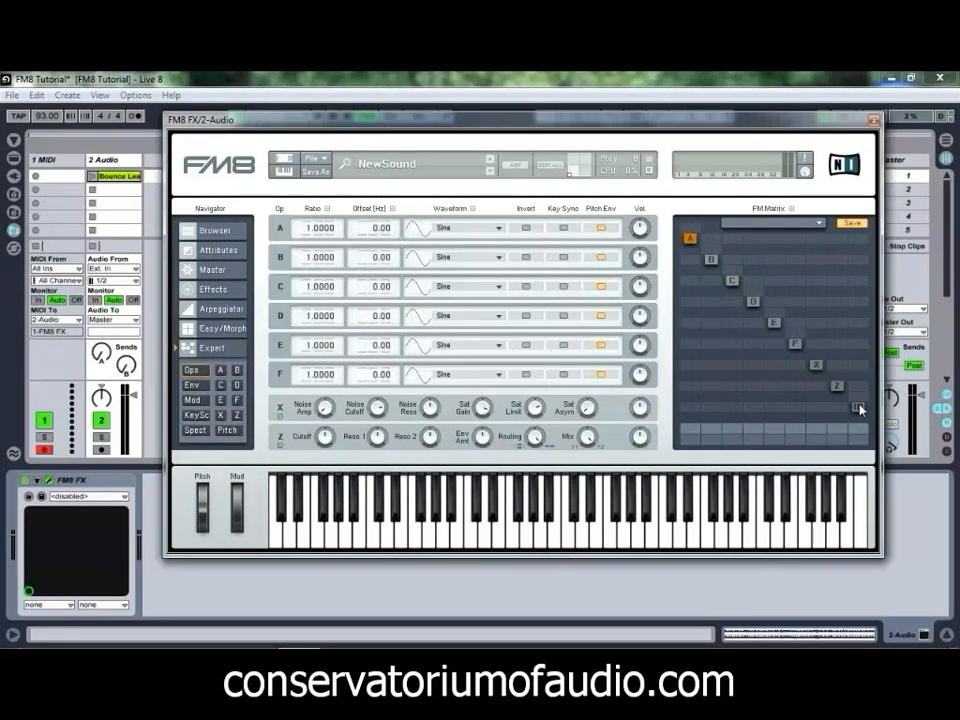
drag(860, 429, 864, 373)
click(92, 176)
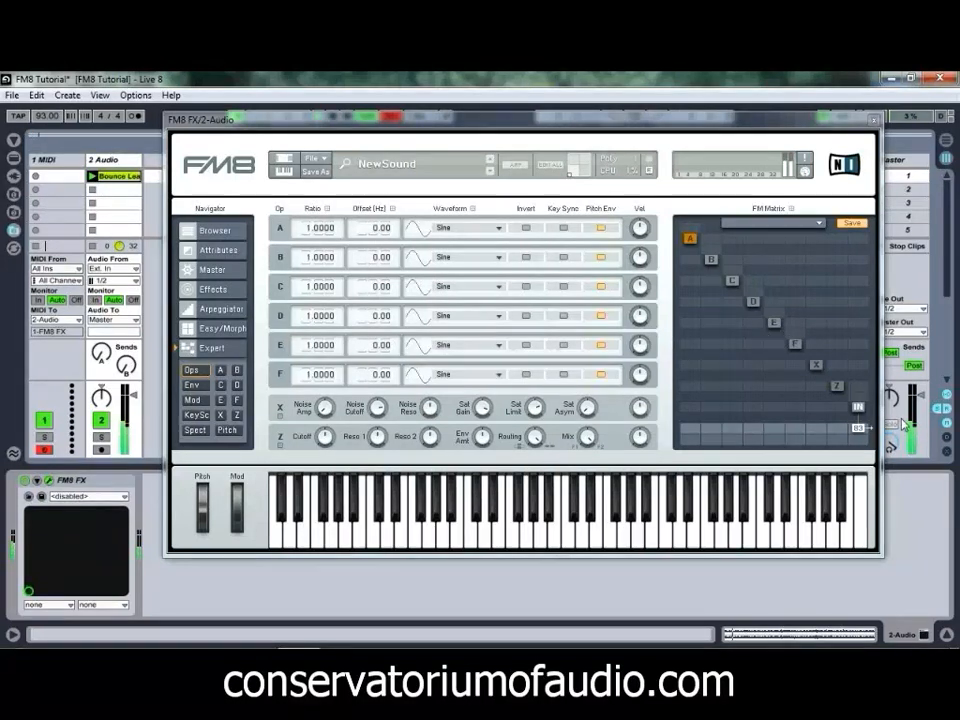
drag(857, 427, 849, 340)
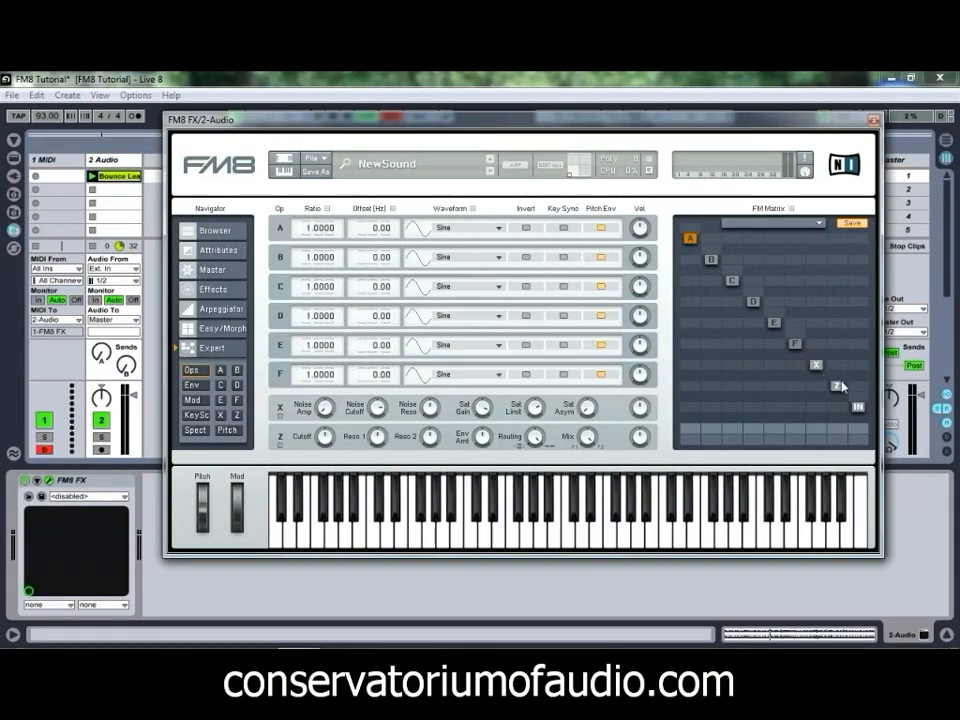
Route IN into operator Z at 74, Z into X at 68, and X to the output at 100 in the FM matrix.
drag(858, 391, 841, 323)
drag(815, 430, 818, 388)
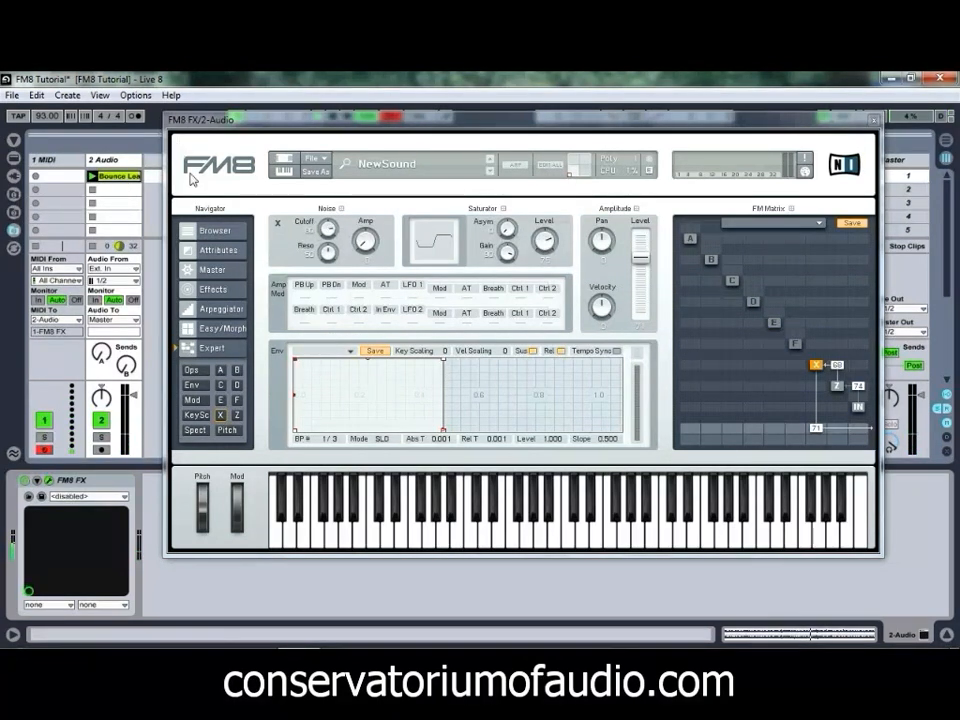
drag(817, 428, 820, 376)
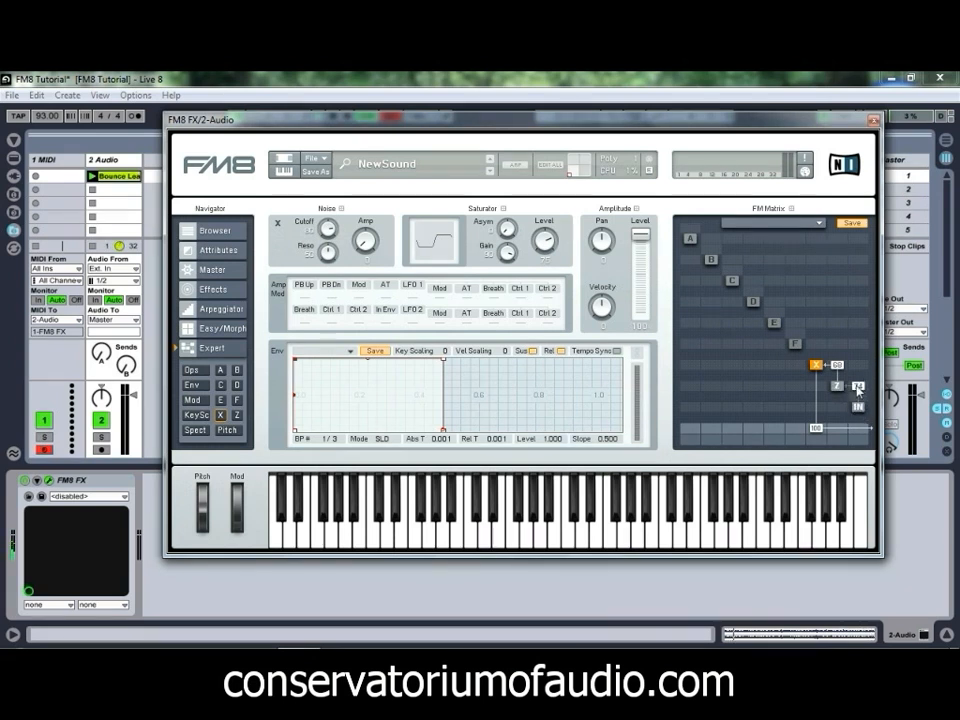
Review the settings of operators Z and X, and raise Z into X to 75 and IN into Z to 84.
click(838, 387)
click(816, 365)
mouse_move(543, 249)
mouse_down()
mouse_move(542, 227)
mouse_move(543, 249)
mouse_up()
click(838, 387)
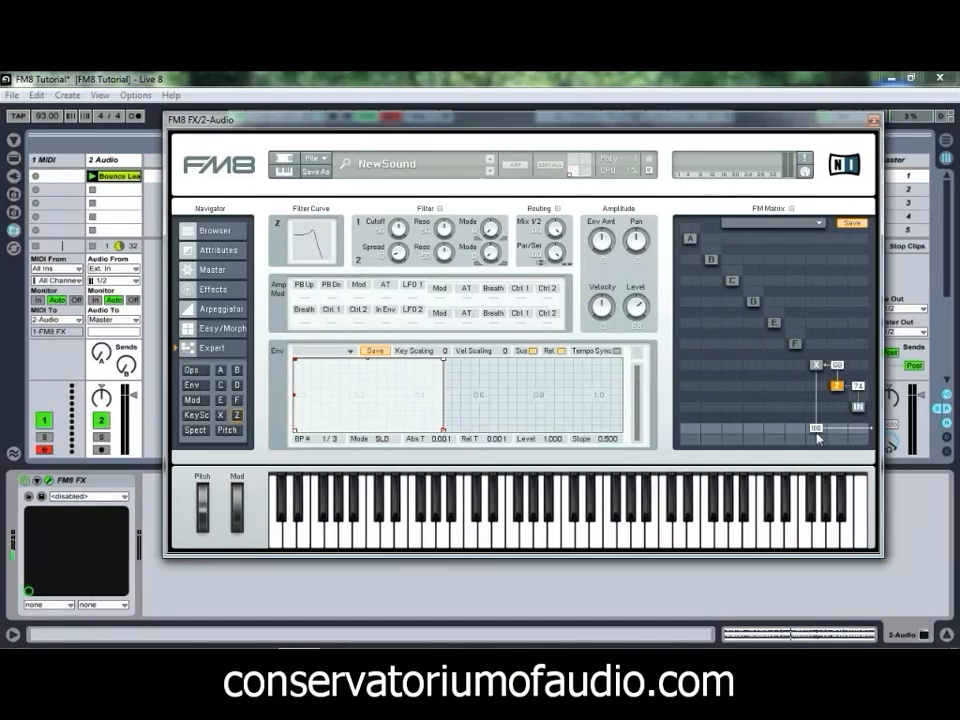
drag(840, 366, 862, 387)
Launch the Bounce Lead clip and audition it through the X and Z routing with notes at different pitches and octaves.
click(92, 179)
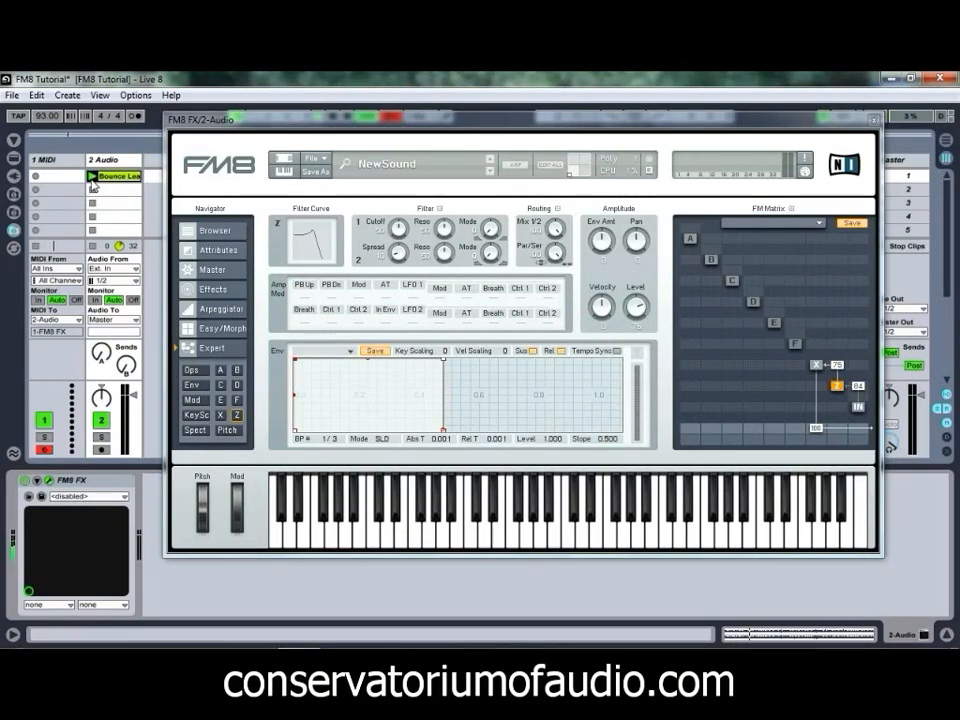
key(g)
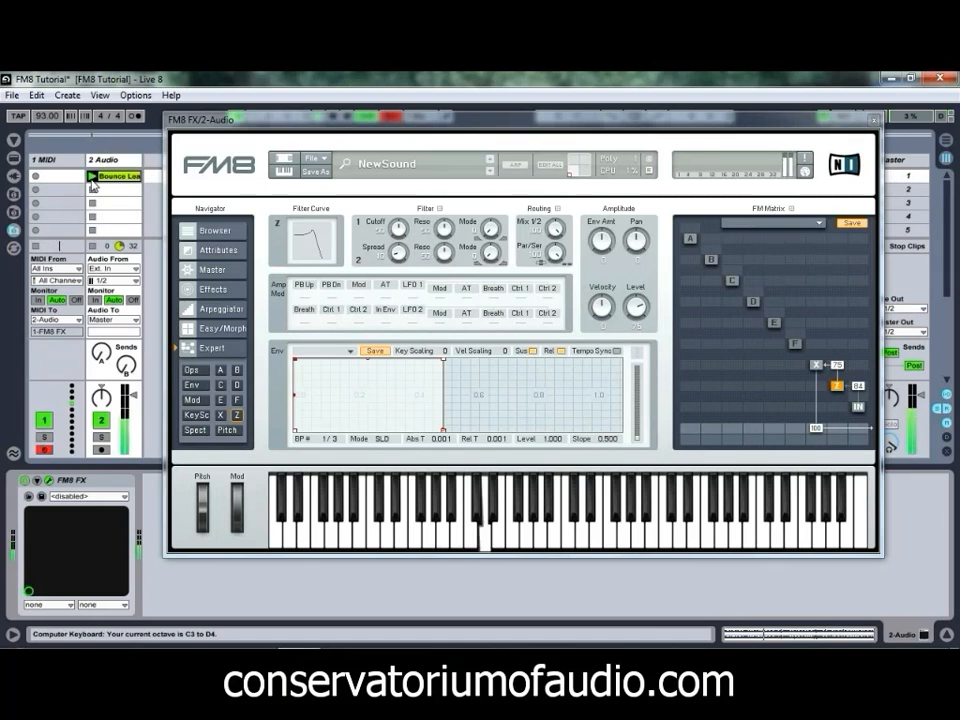
key(f)
key(l)
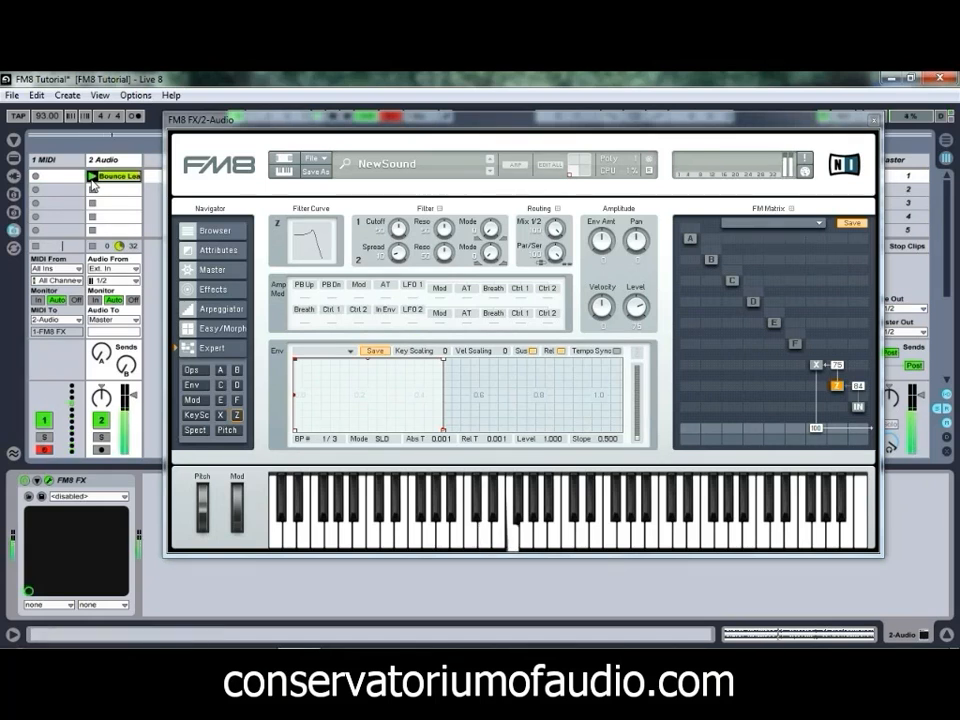
key(a)
key(z)
key(a)
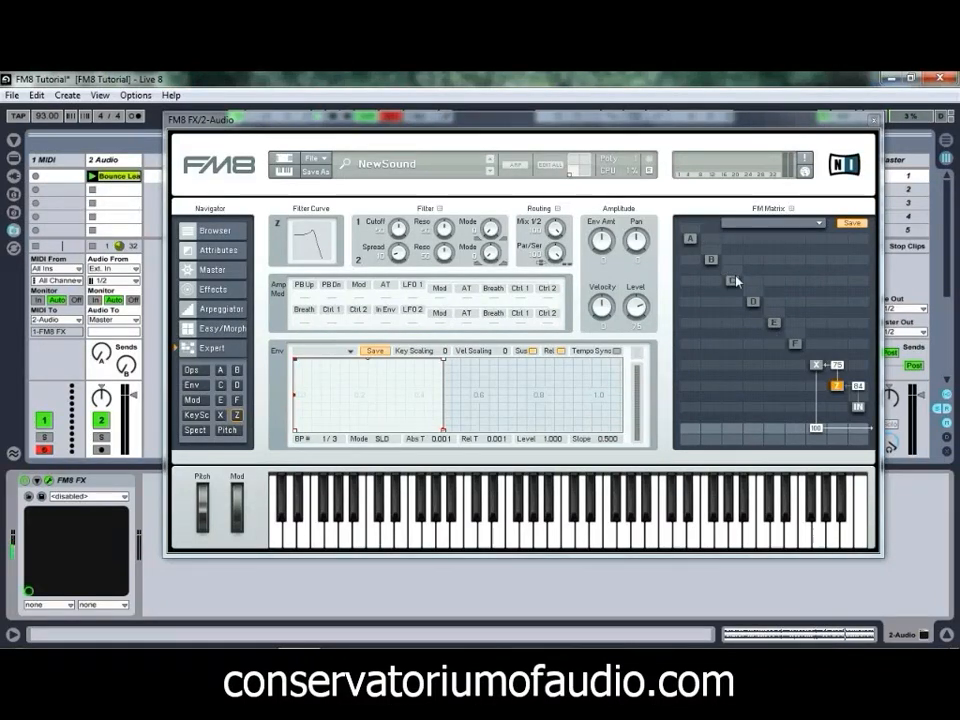
Clear the X and Z routings from the matrix and set operator F's waveform to PWM Ramp Mod.
right_click(837, 367)
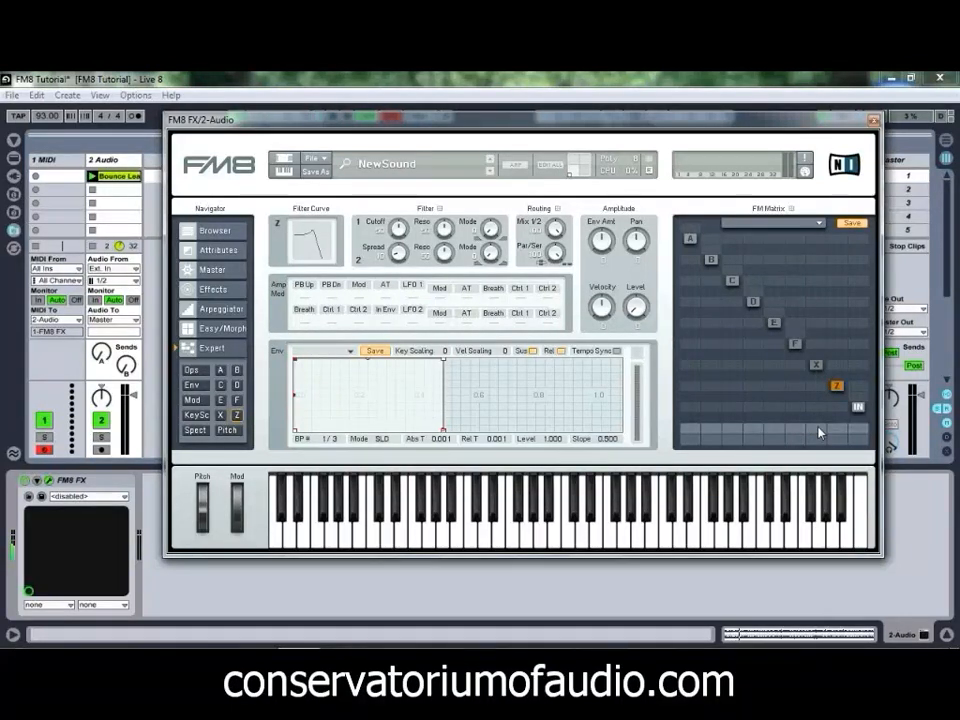
click(797, 345)
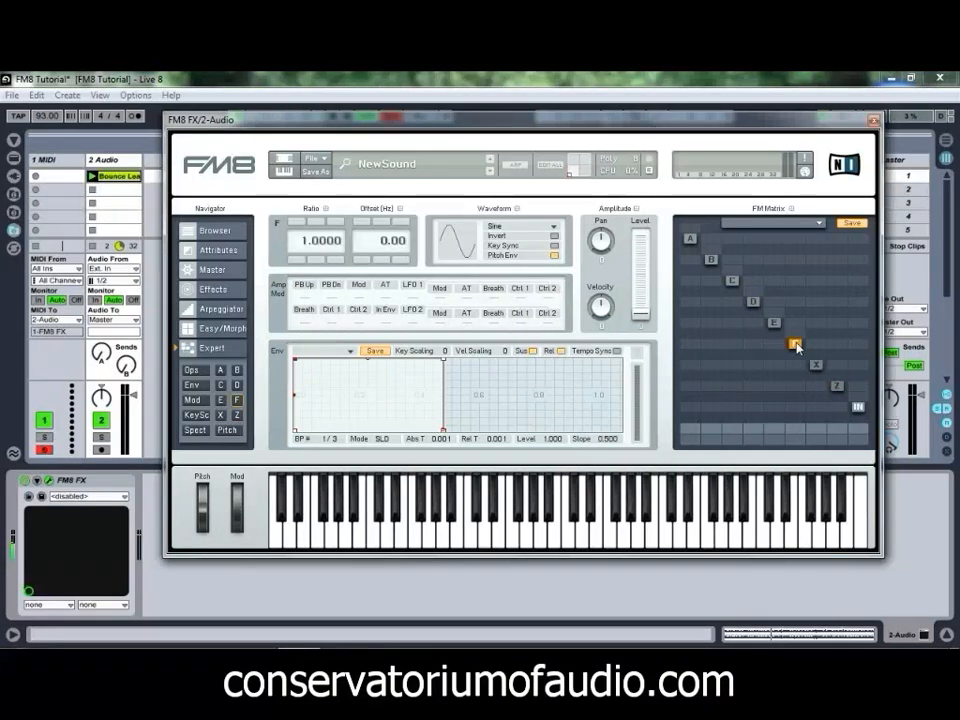
click(495, 228)
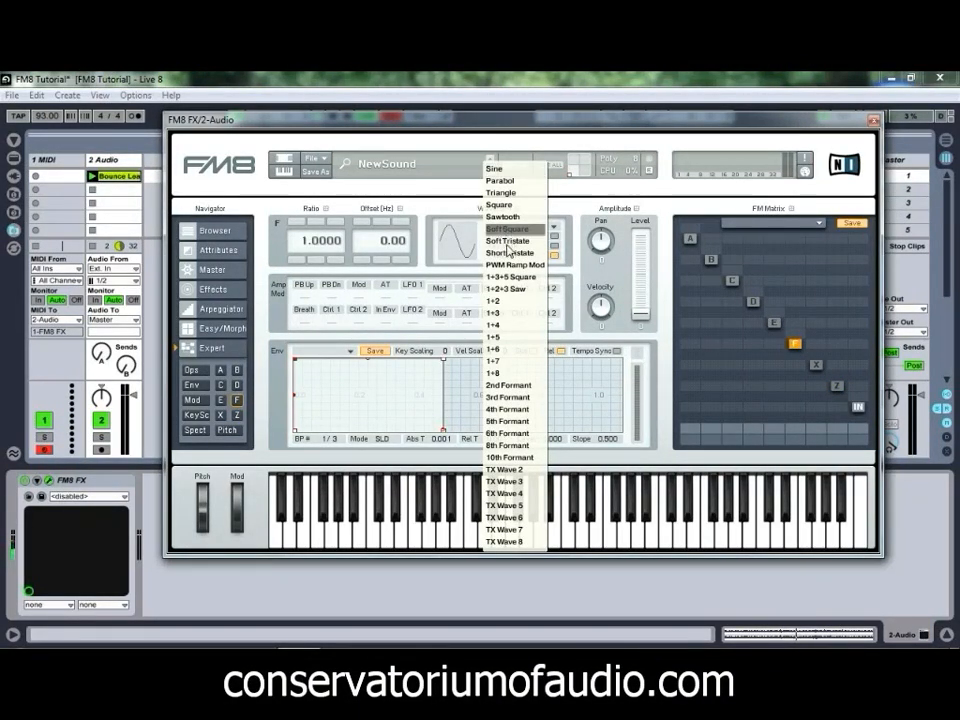
click(545, 266)
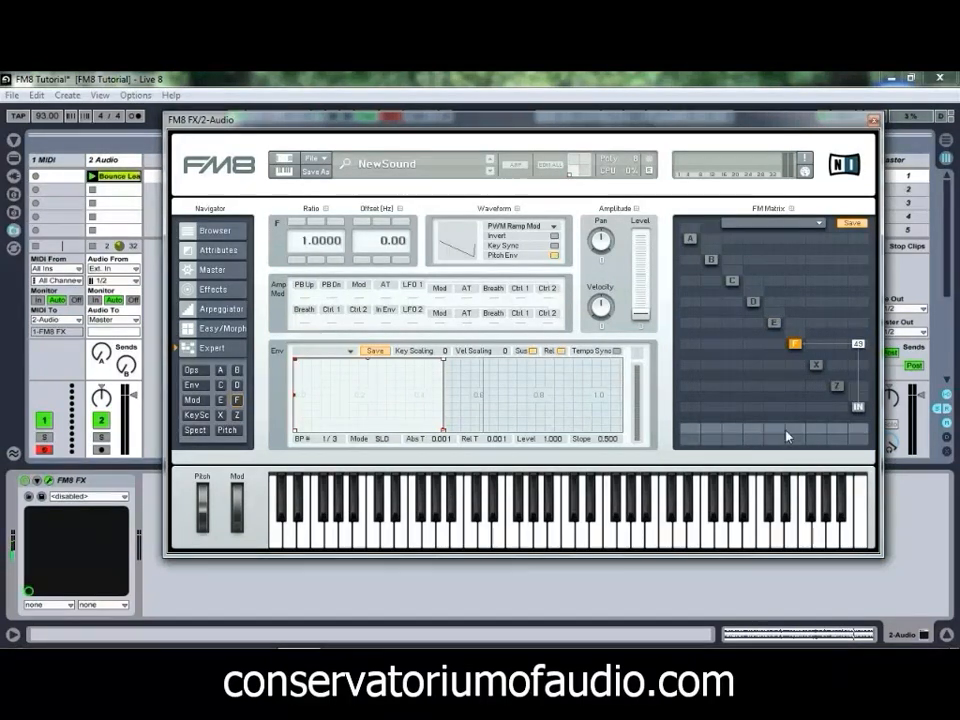
Route IN into operator F at 34 and F to the output at 93 while playing the Bounce Lead clip.
drag(796, 429, 800, 414)
mouse_move(862, 346)
mouse_down()
mouse_move(859, 336)
mouse_move(866, 356)
mouse_up()
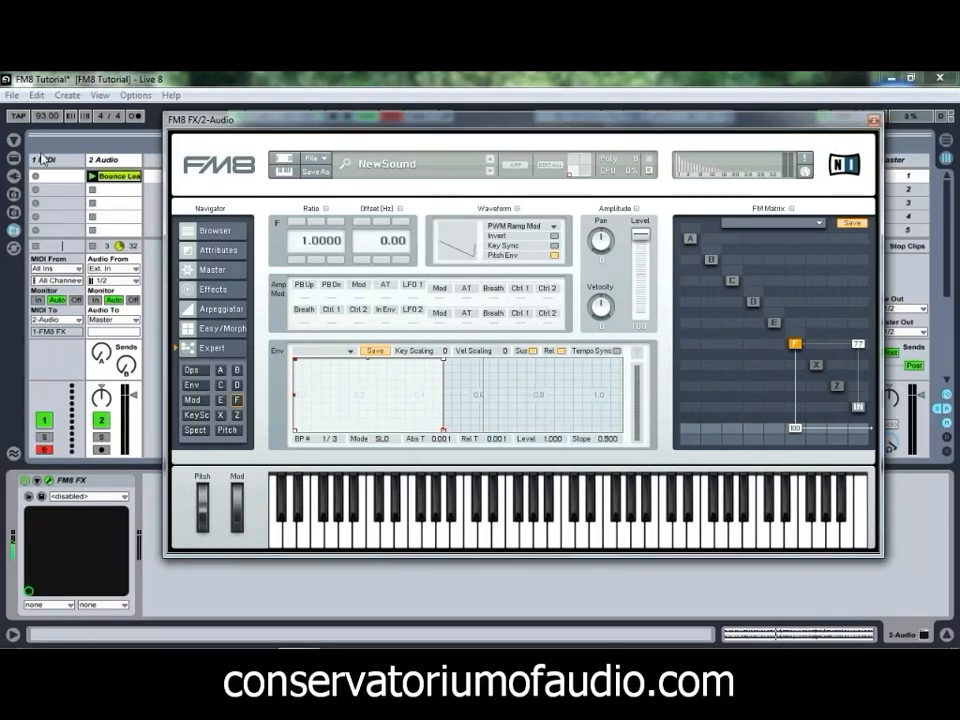
click(91, 177)
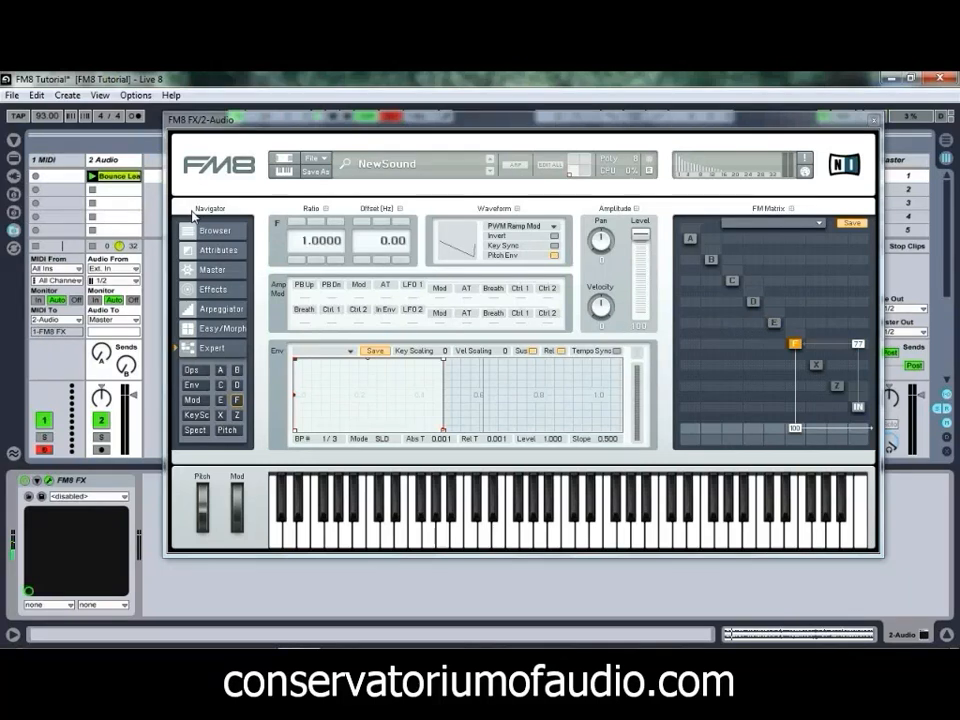
drag(860, 345, 861, 378)
mouse_move(795, 428)
mouse_down()
mouse_move(797, 456)
mouse_move(800, 437)
mouse_up()
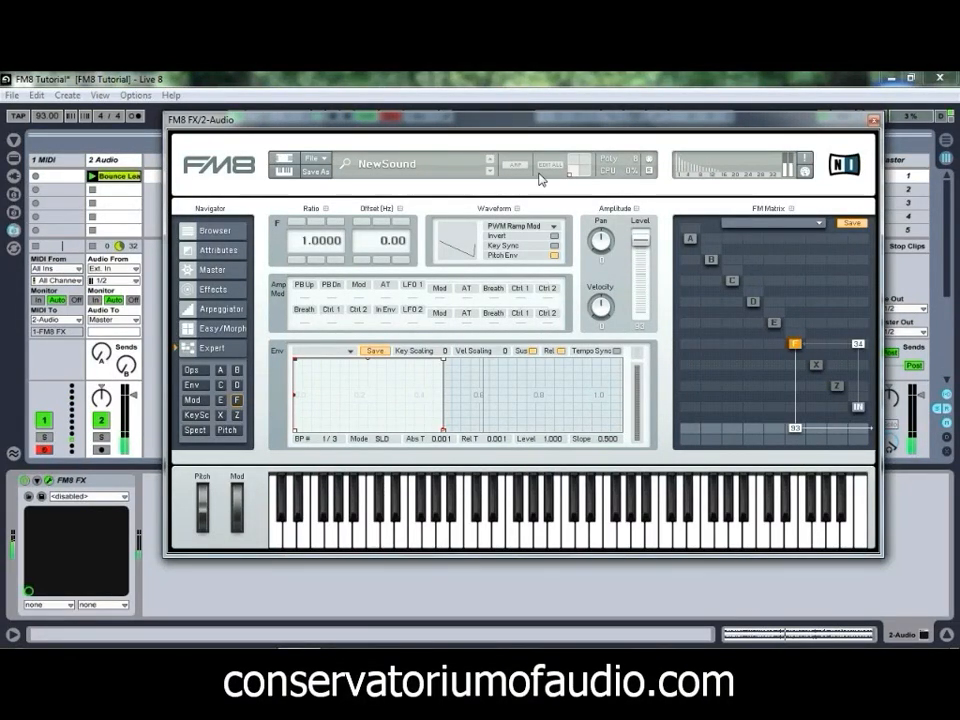
Change operator F's waveform to Sawtooth and reduce its IN modulation to 27 and its output to 81.
click(534, 230)
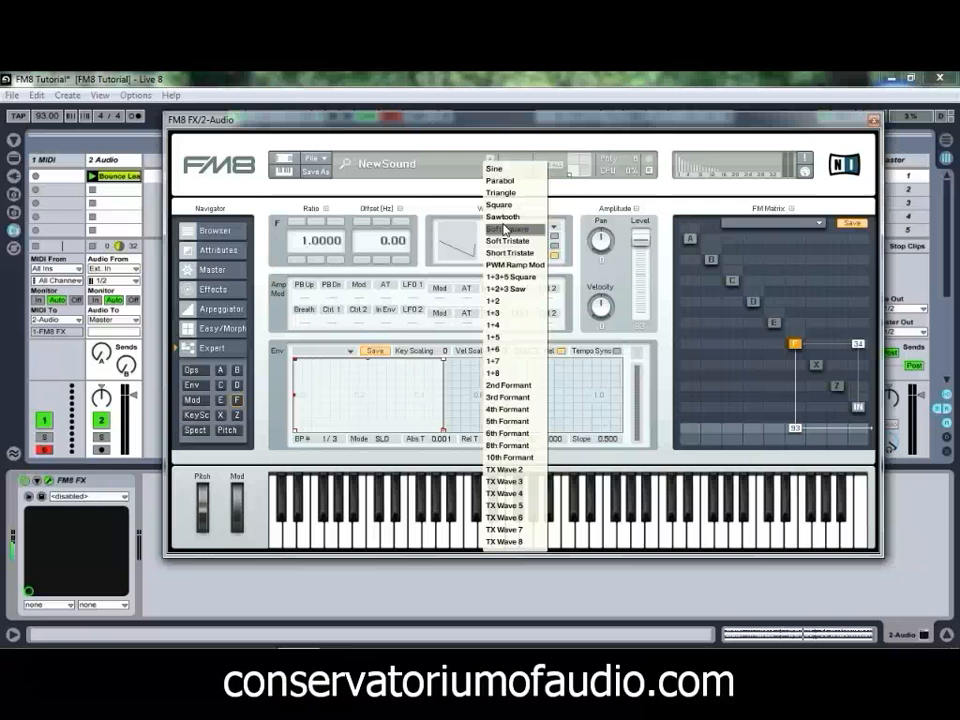
click(510, 225)
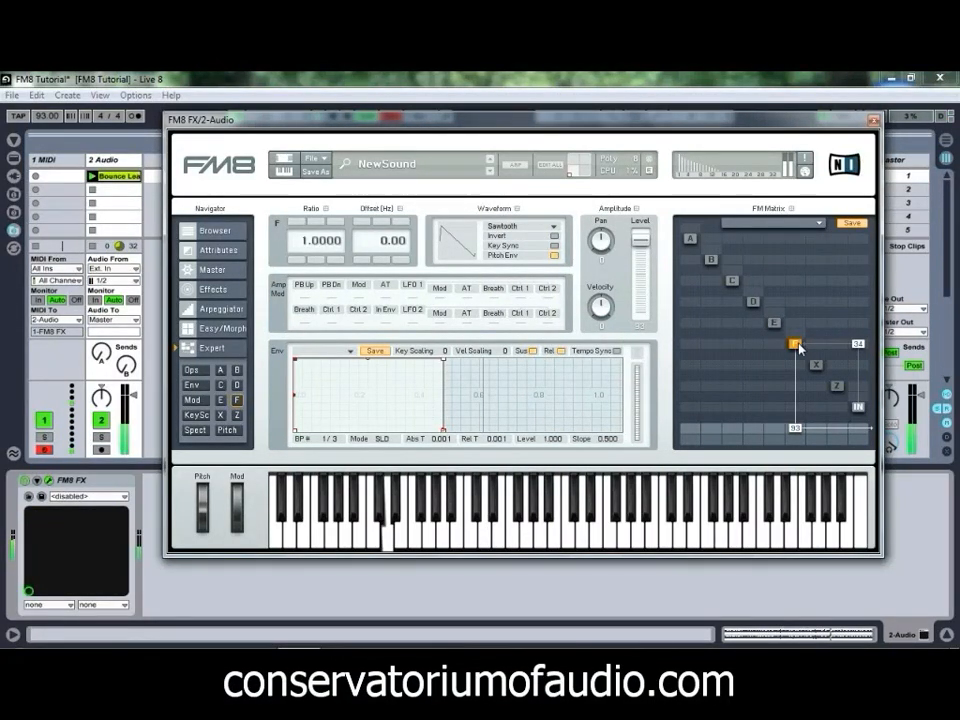
drag(862, 348, 862, 353)
mouse_move(797, 432)
mouse_down()
mouse_move(797, 452)
mouse_move(797, 441)
mouse_up()
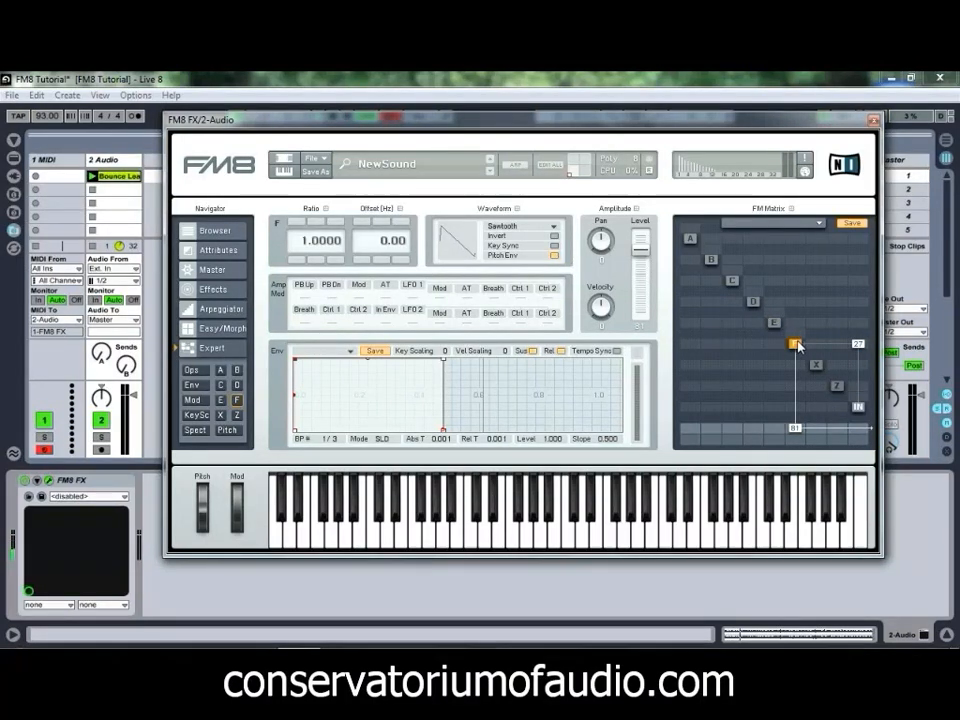
Audition the sawtooth patch with the same note in different octaves.
key(x)
key(a)
key(x)
key(a)
key(z)
key(a)
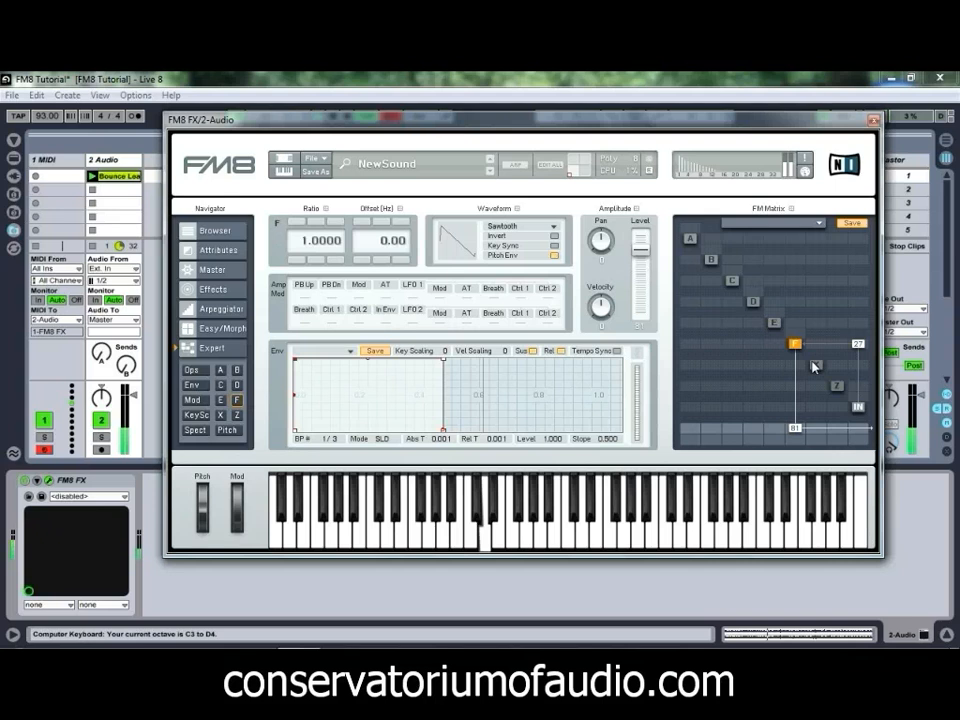
Try different IN modulation amounts on operator F, settling on 13, and transpose the Bounce Lead clip to -3 st.
drag(855, 348, 859, 366)
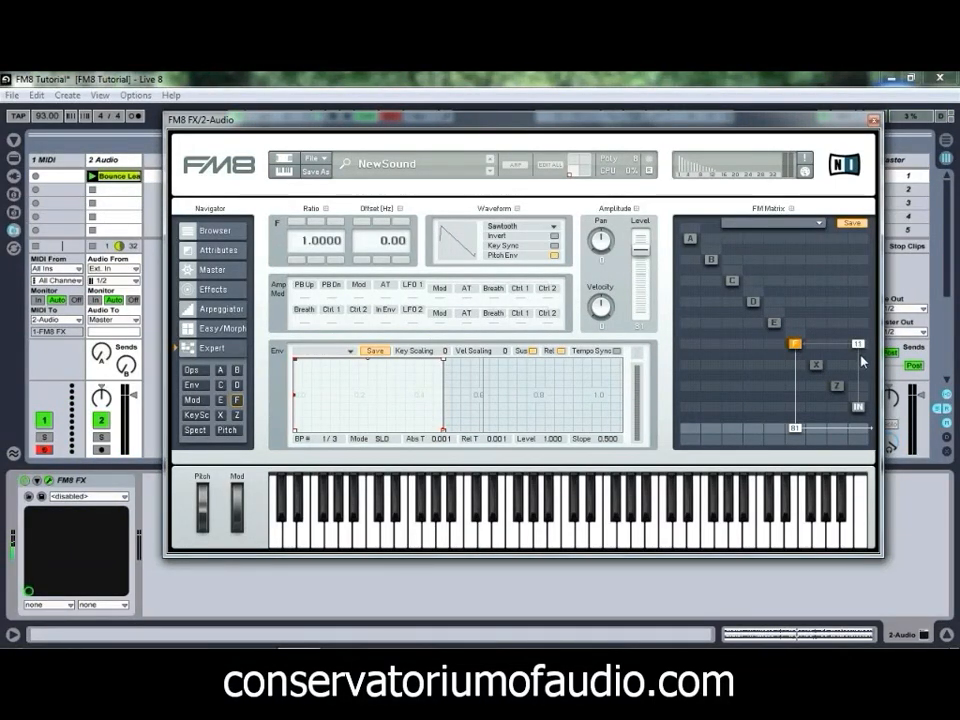
key(a)
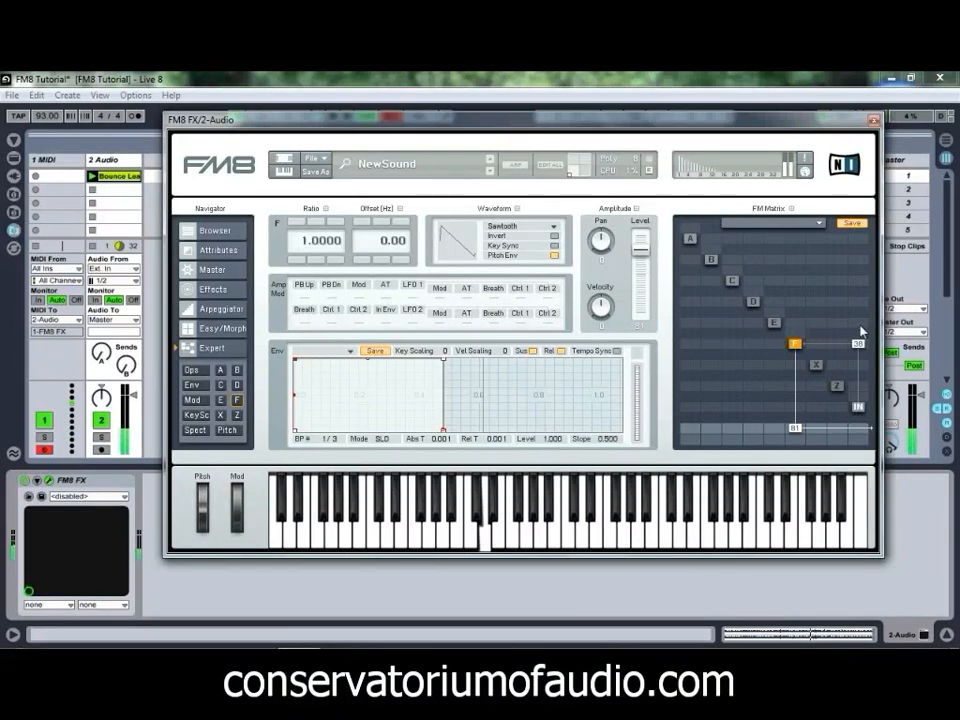
drag(861, 334, 862, 348)
click(122, 180)
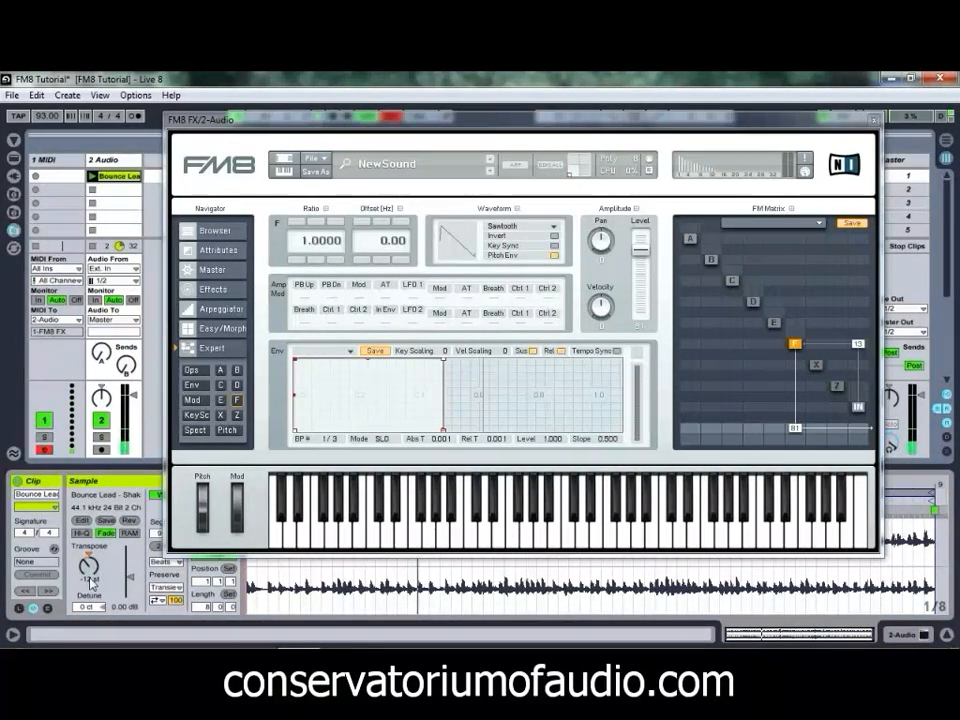
click(91, 574)
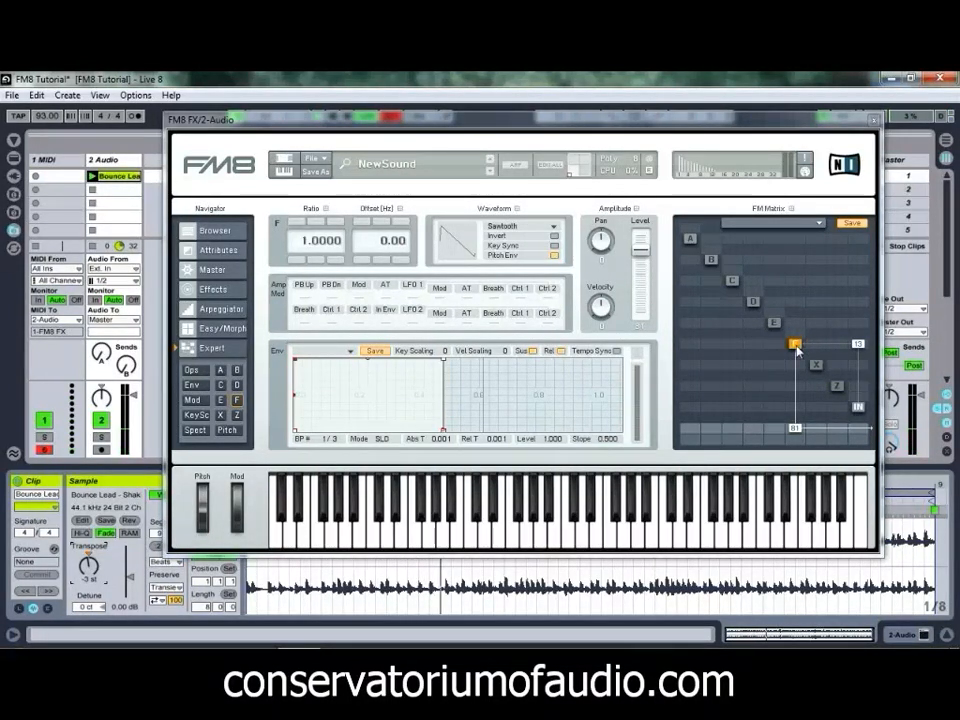
Switch operator F's waveform to Sine and set its modulation from IN to 25.
click(518, 227)
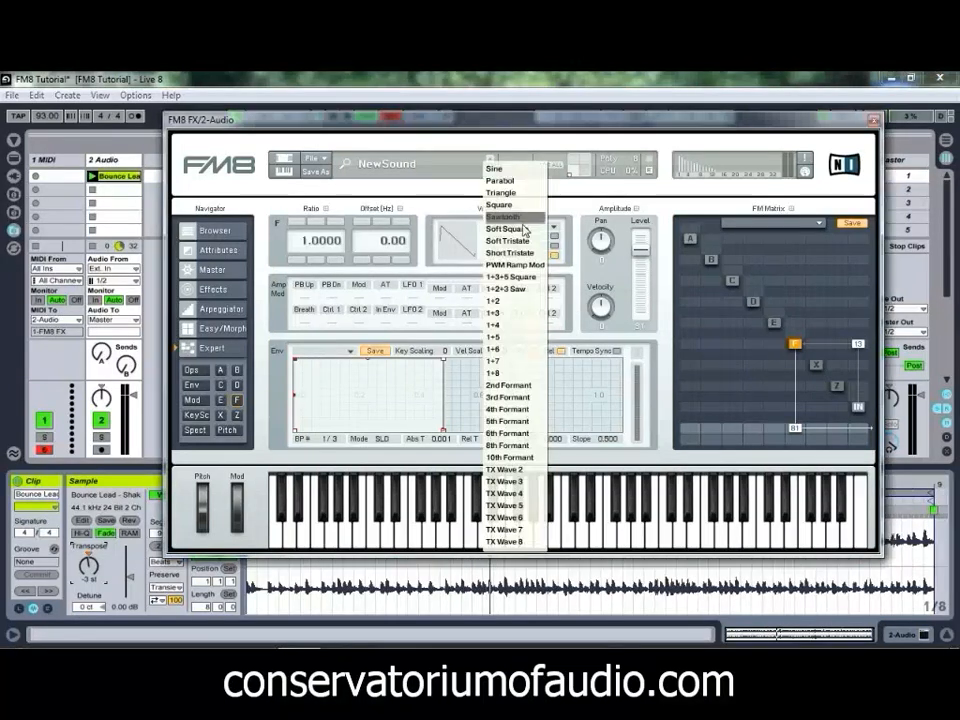
click(511, 170)
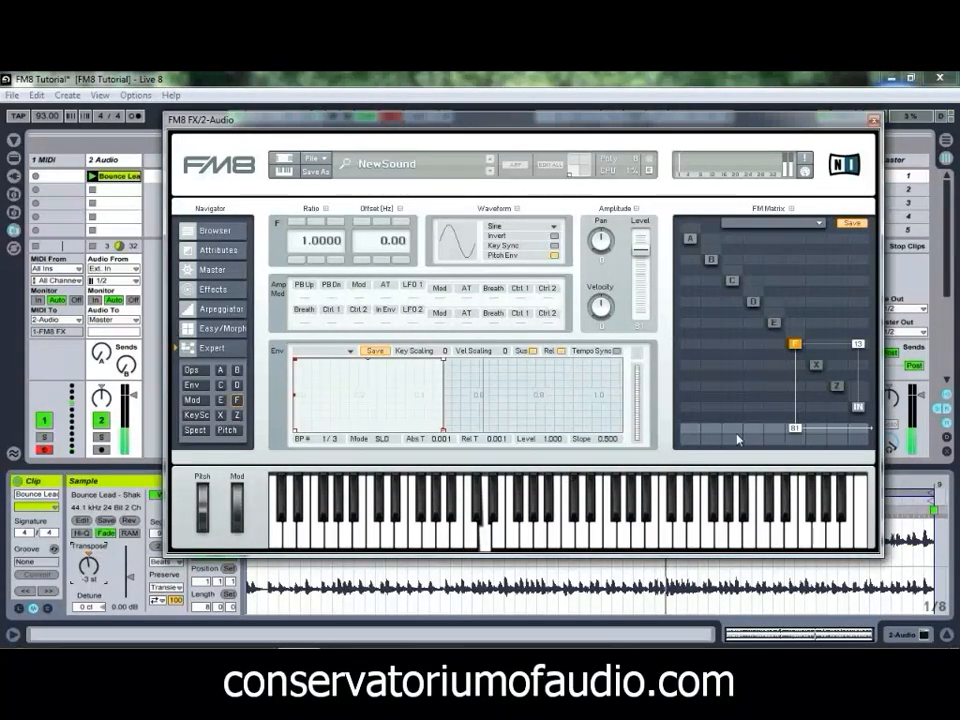
mouse_move(857, 343)
mouse_down()
mouse_move(860, 326)
mouse_move(857, 351)
mouse_up()
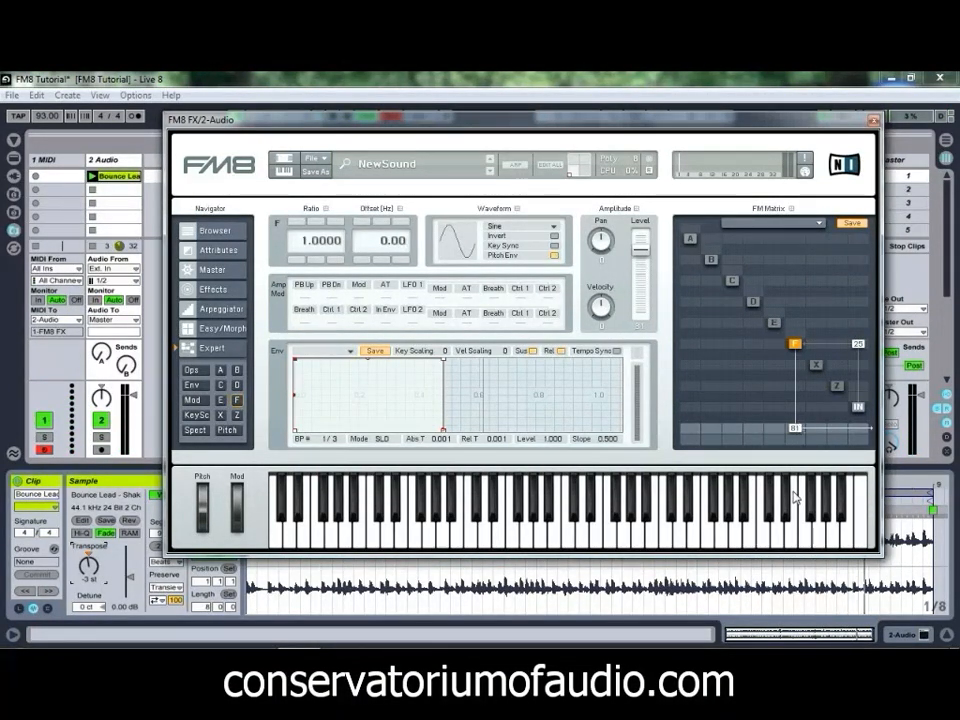
Replace operator F's routings with IN sent to the output at 62 and F modulating IN at 60.
double_click(795, 430)
double_click(857, 345)
drag(860, 428, 863, 390)
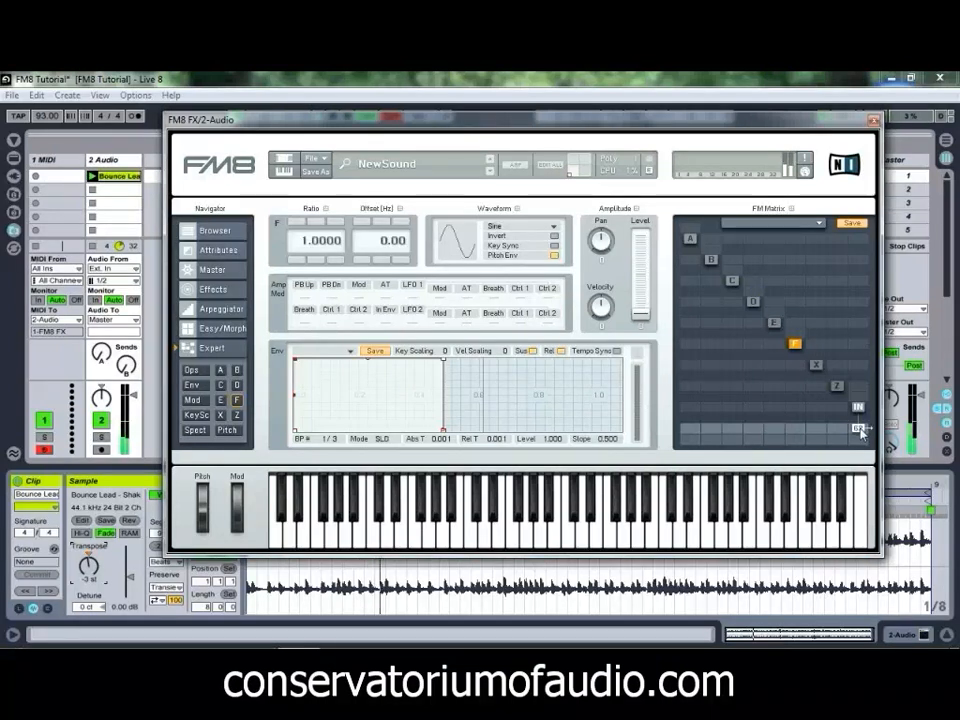
drag(797, 403, 804, 372)
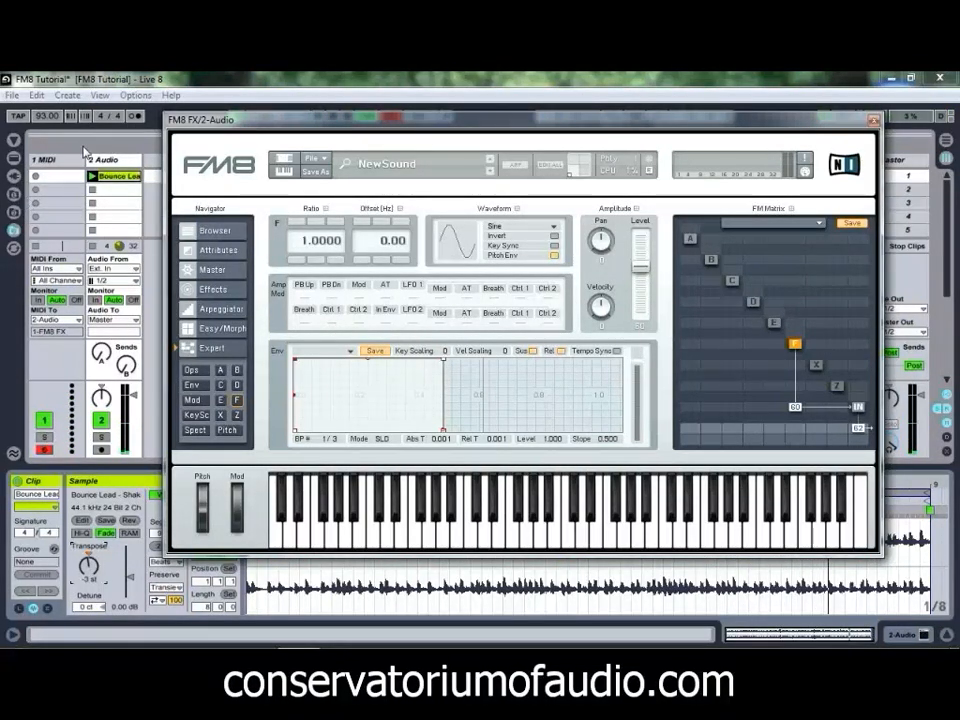
Preview lead samples in Live's browser and replace the Bounce Lead clip on the audio track with Strings - Rapt - L8.wav.
click(15, 146)
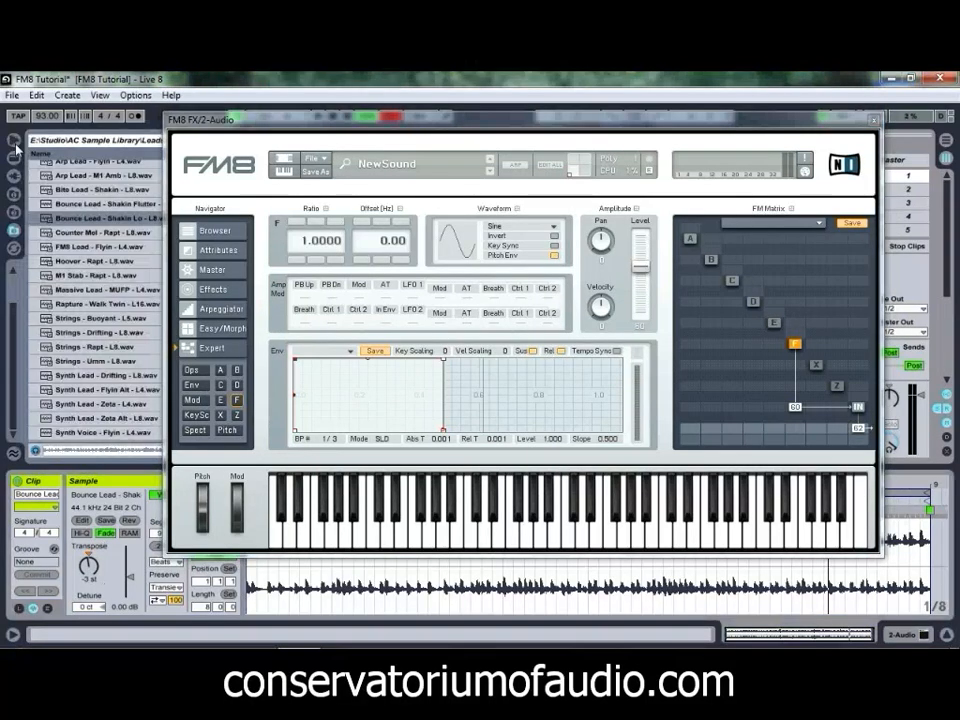
drag(411, 128, 679, 131)
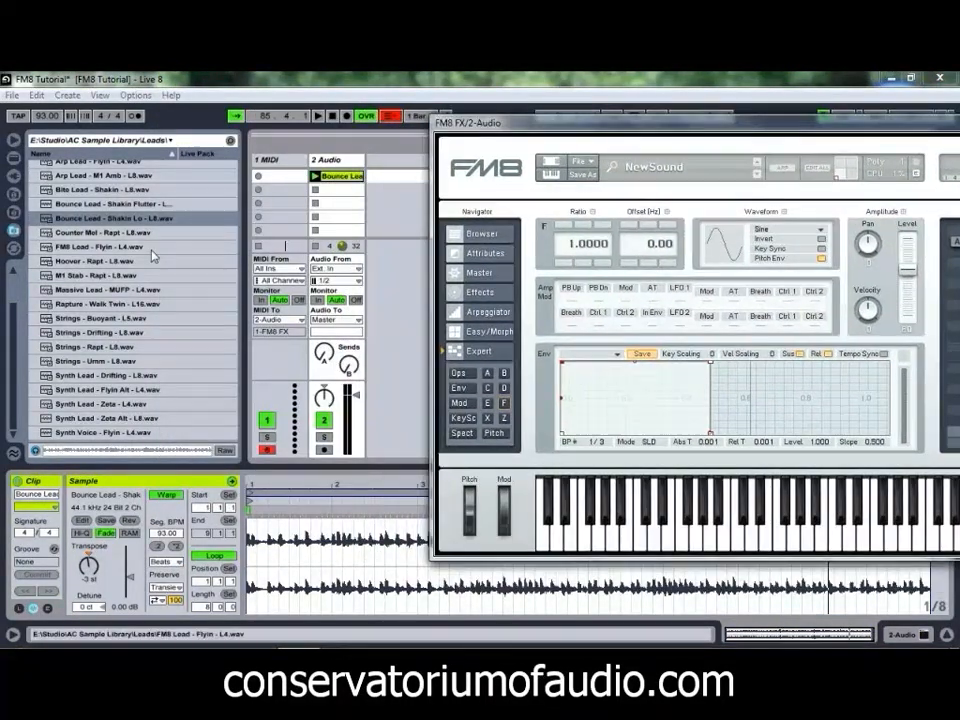
click(100, 246)
click(48, 262)
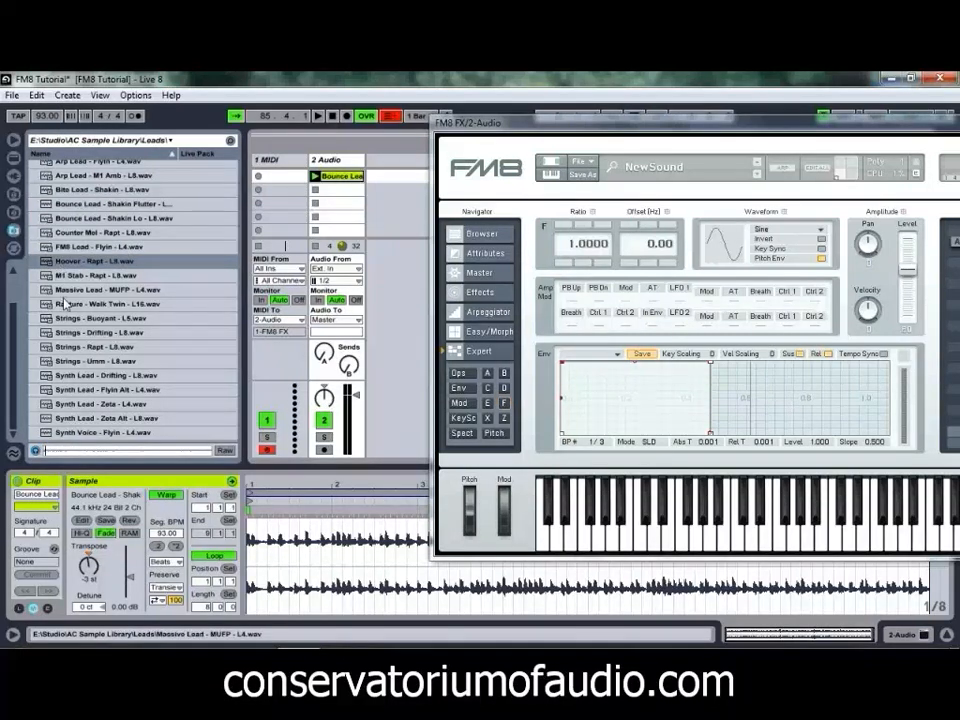
click(62, 275)
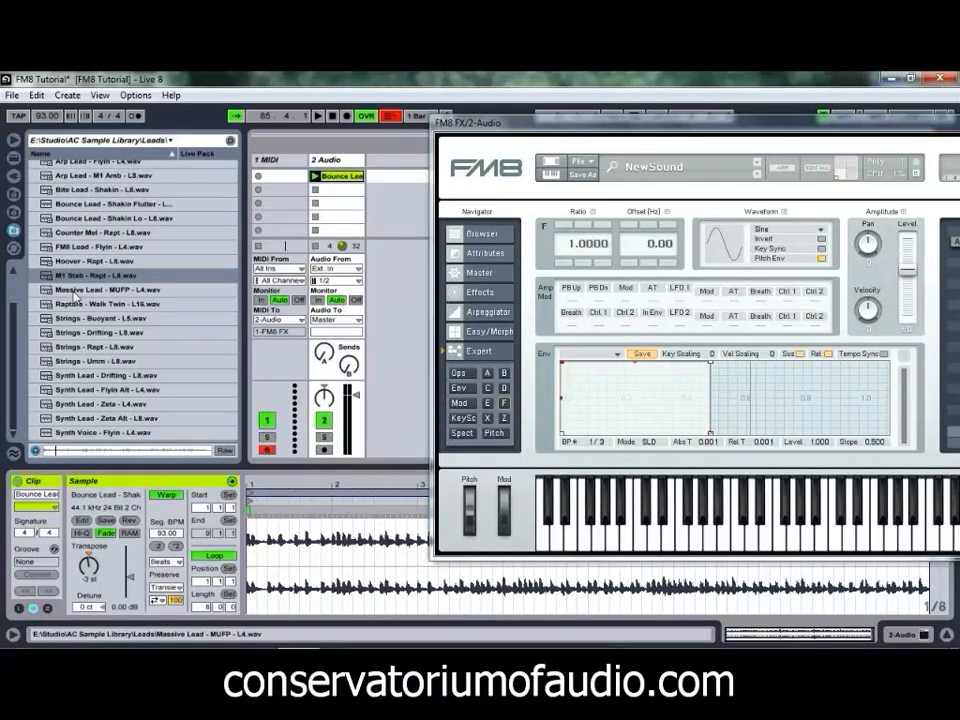
click(68, 346)
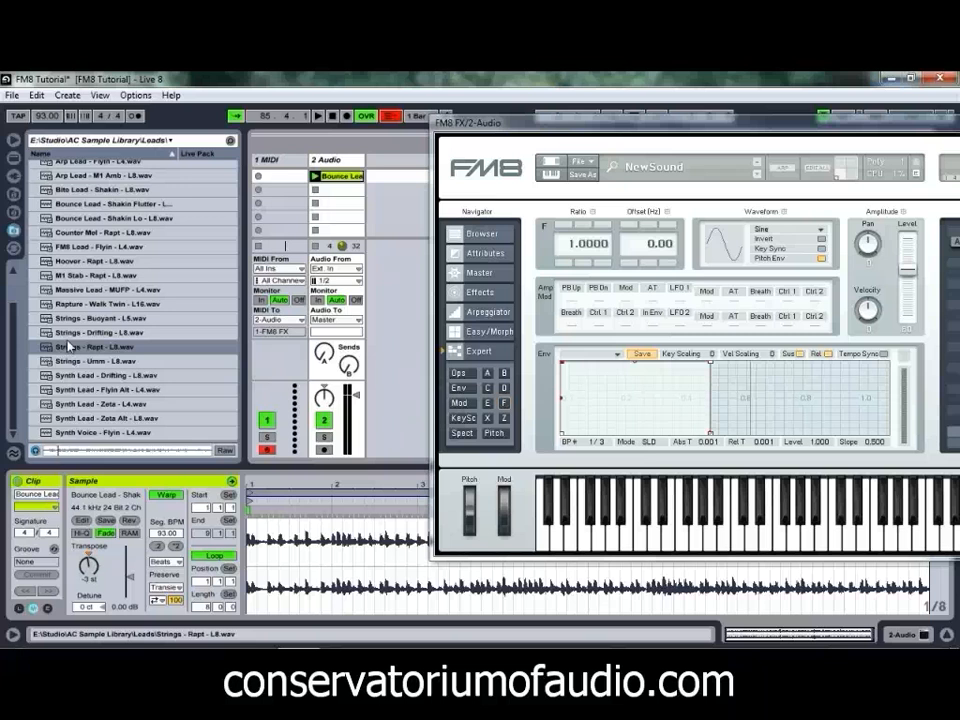
drag(68, 346, 335, 178)
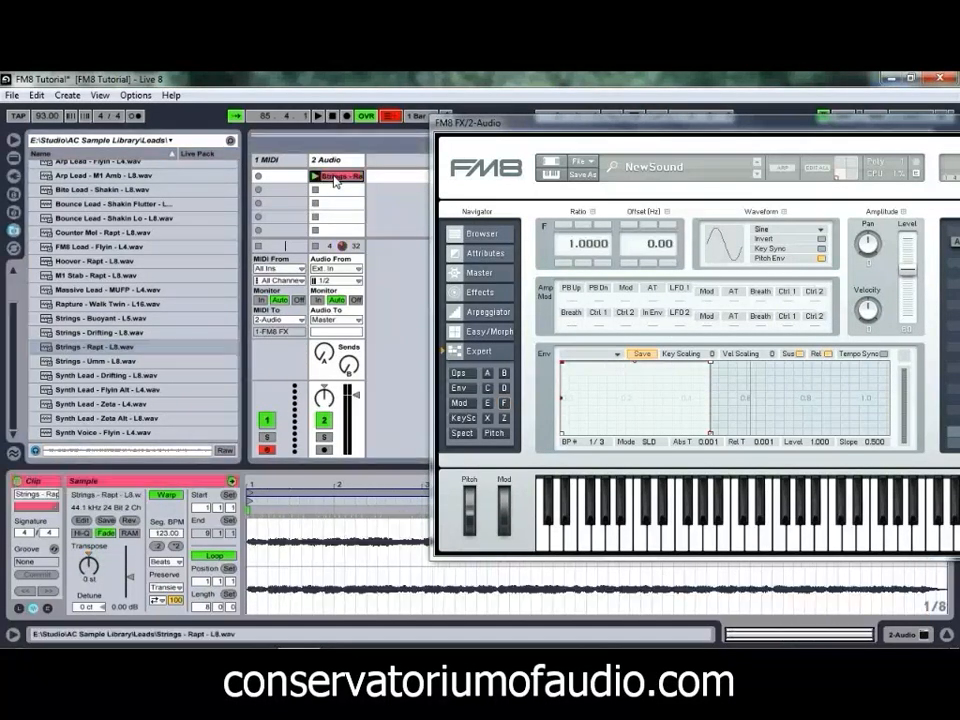
Hide Live's browser, set the project tempo to 119 BPM and reposition the FM8 FX window.
click(15, 142)
drag(598, 130, 317, 120)
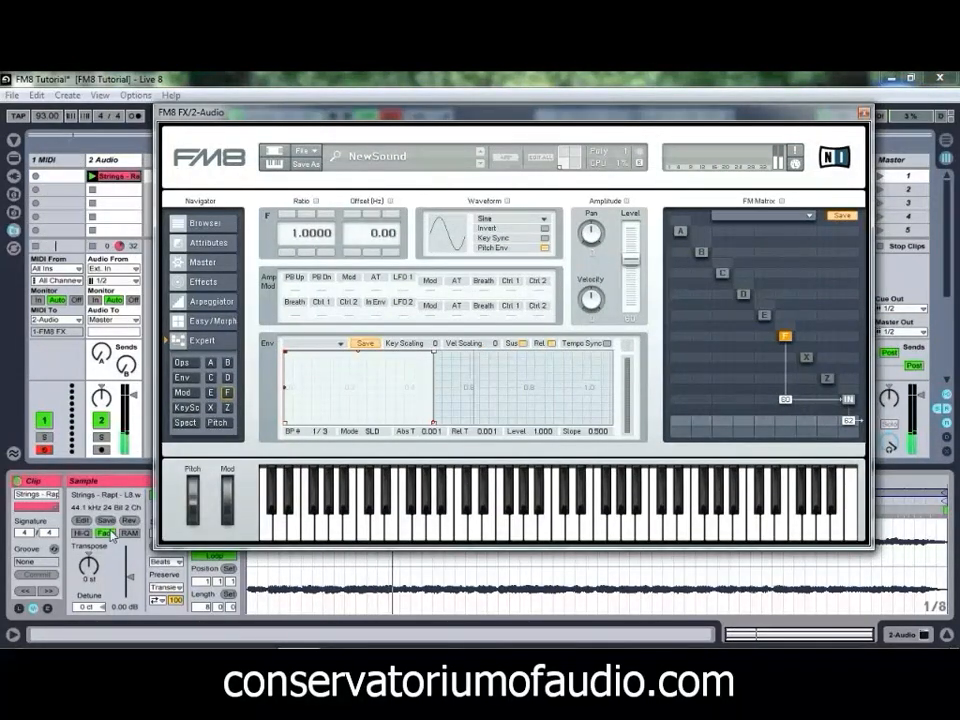
drag(51, 119, 51, 94)
drag(289, 119, 385, 119)
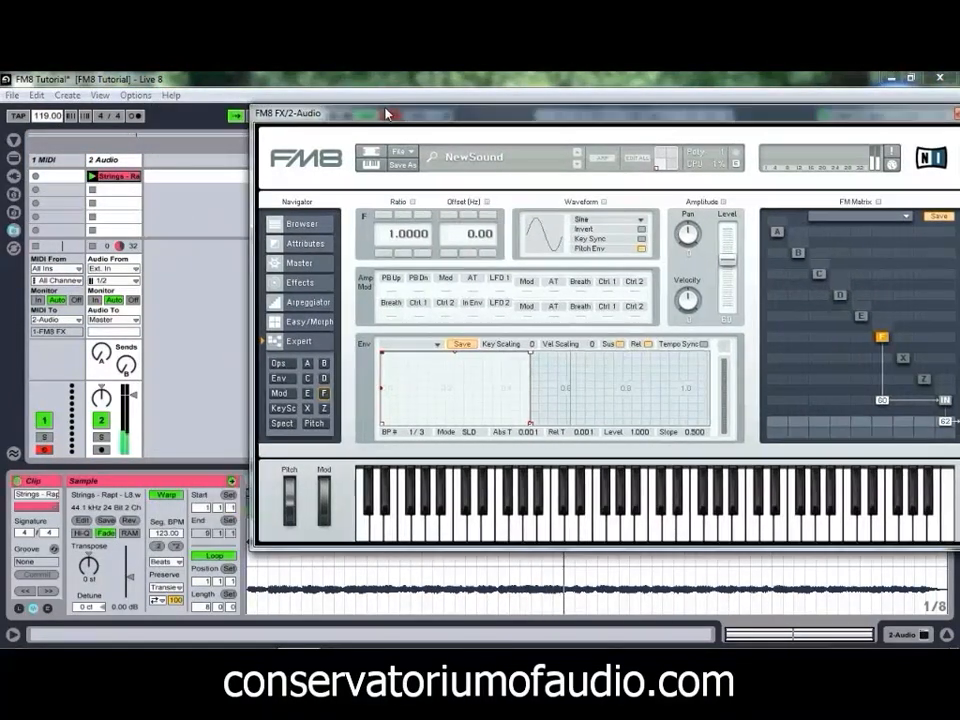
Set the project tempo to 123 BPM and move the FM8 FX window so its whole FM matrix is visible.
click(45, 118)
text(123)
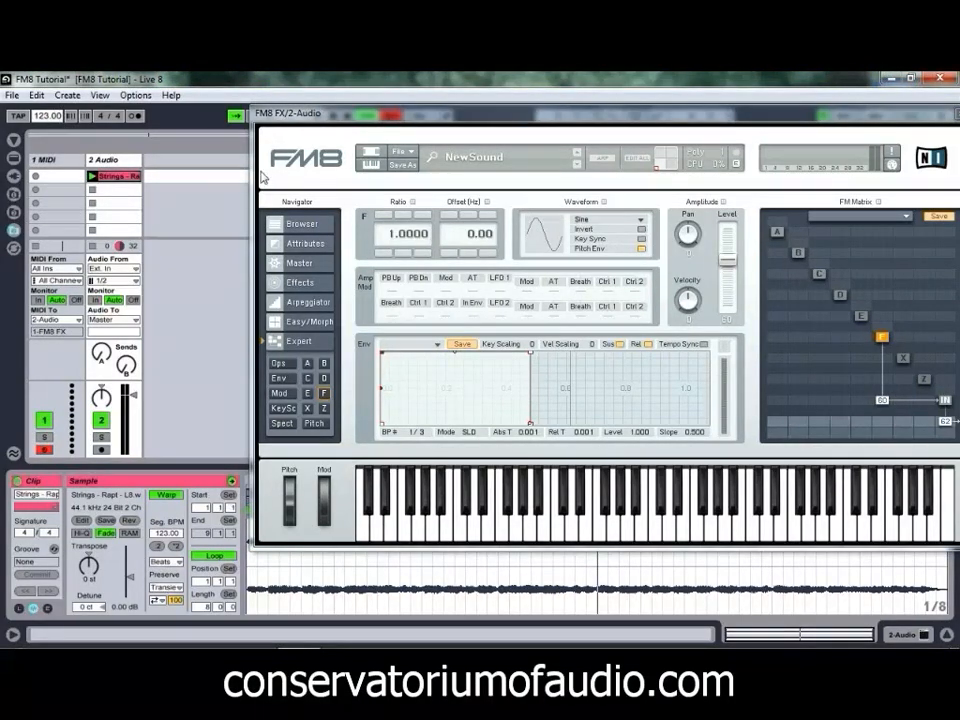
drag(332, 119, 222, 123)
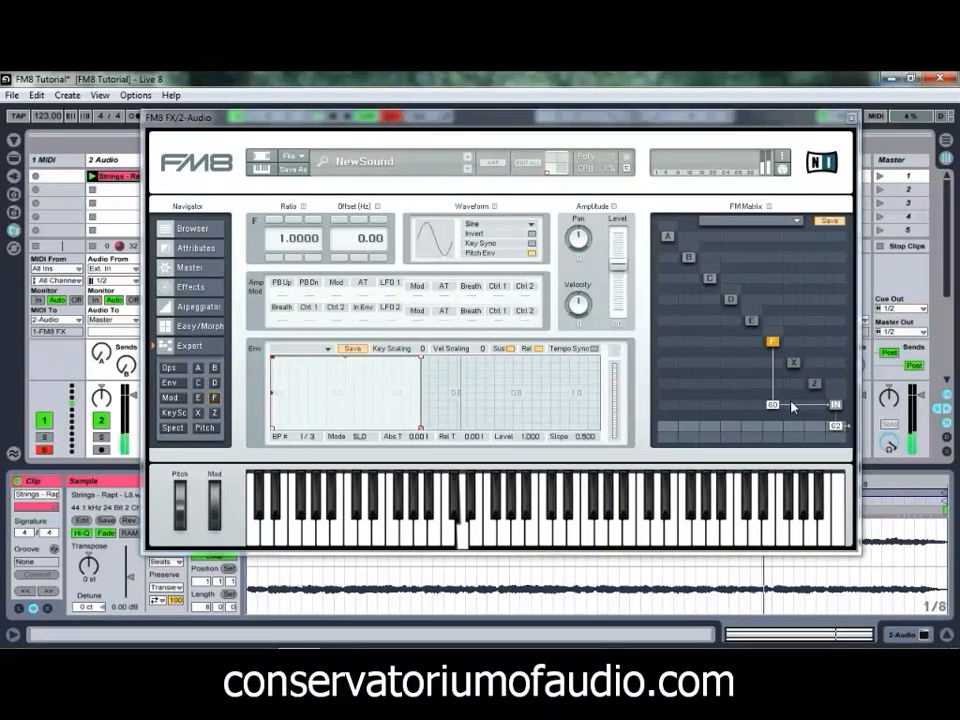
Switch operator F to Sawtooth with its IN modulation at 34, relaunch the strings clip and feed IN back into itself at 46.
drag(771, 406, 774, 425)
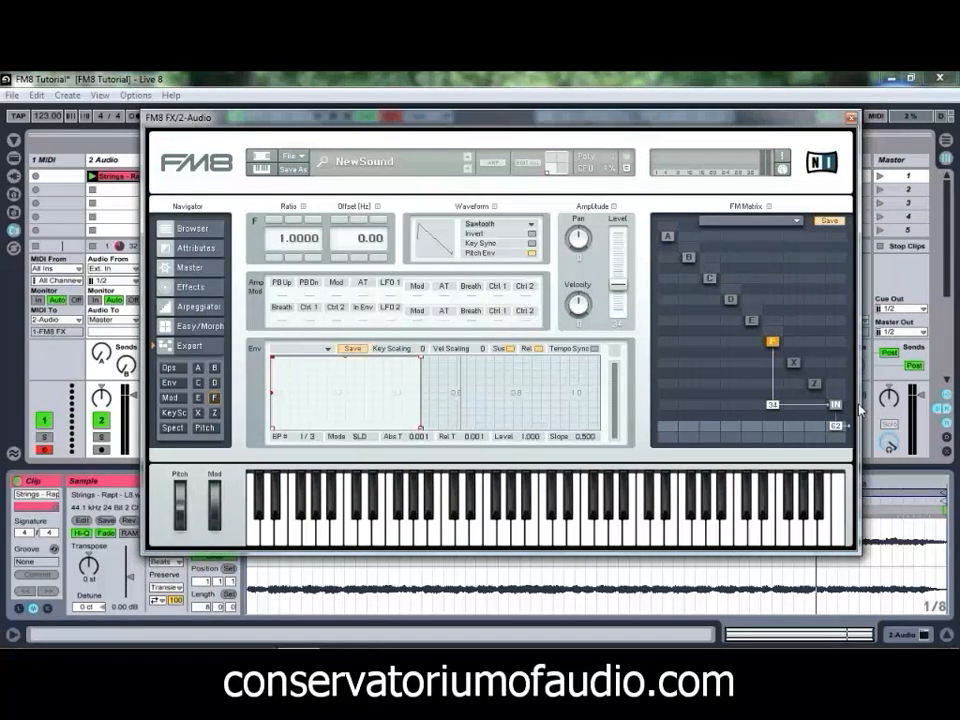
click(92, 177)
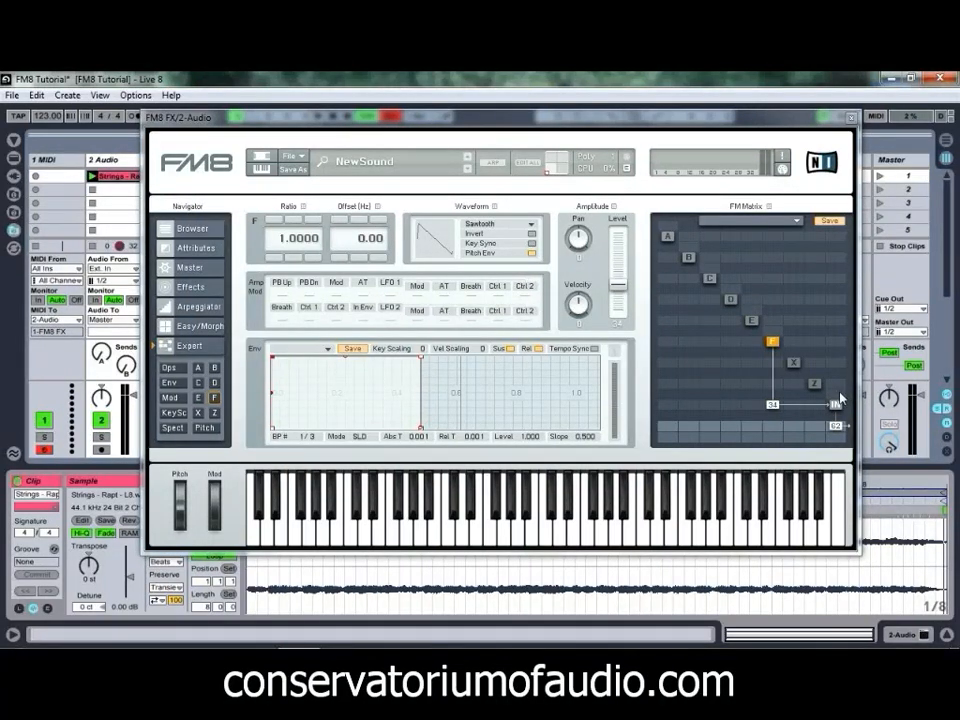
mouse_move(838, 394)
mouse_down()
mouse_move(837, 374)
mouse_move(838, 412)
mouse_up()
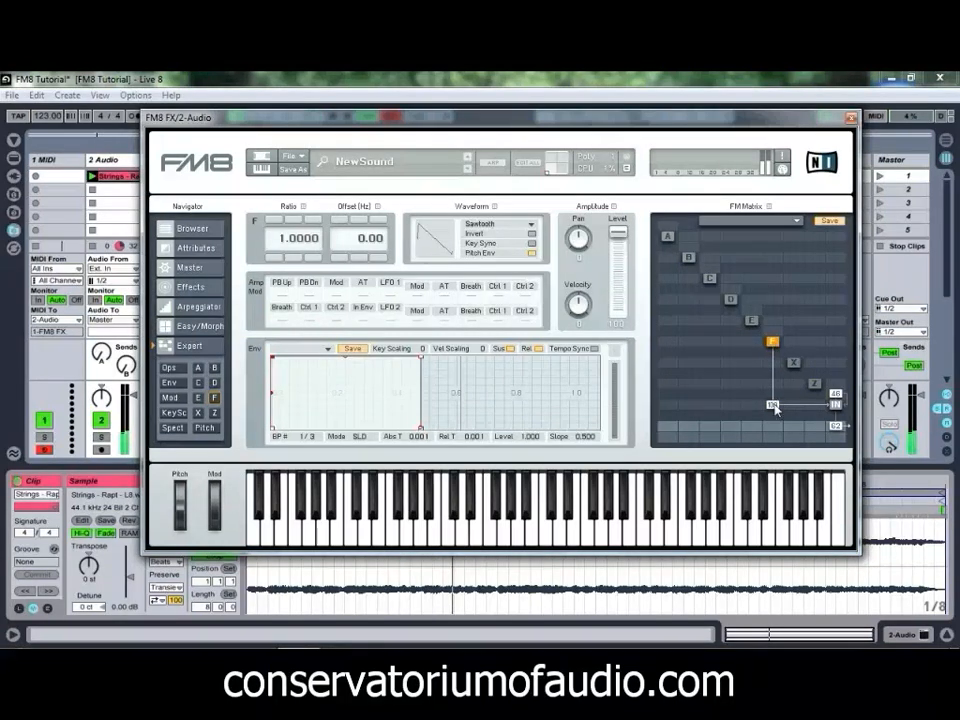
Remove operator F's link and IN's self-feedback from the matrix, leaving IN routed to the output at 100.
drag(773, 405, 777, 413)
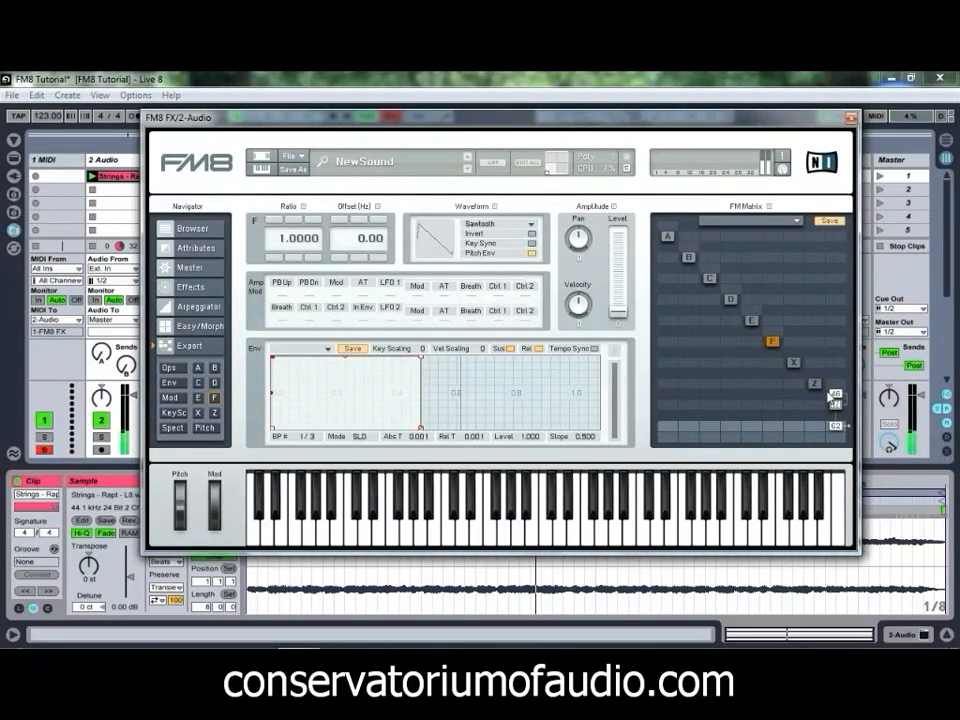
mouse_move(836, 401)
mouse_down()
mouse_move(839, 420)
mouse_move(838, 402)
mouse_up()
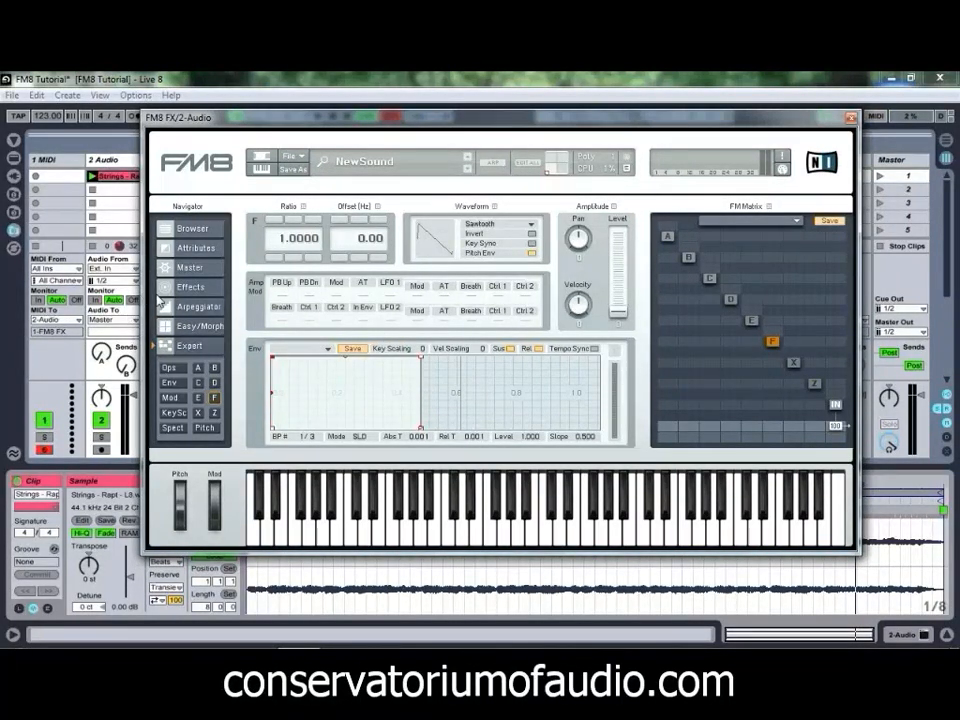
Enable the Tube Amp and Cabinet effects in FM8 FX and relaunch the strings clip.
click(192, 290)
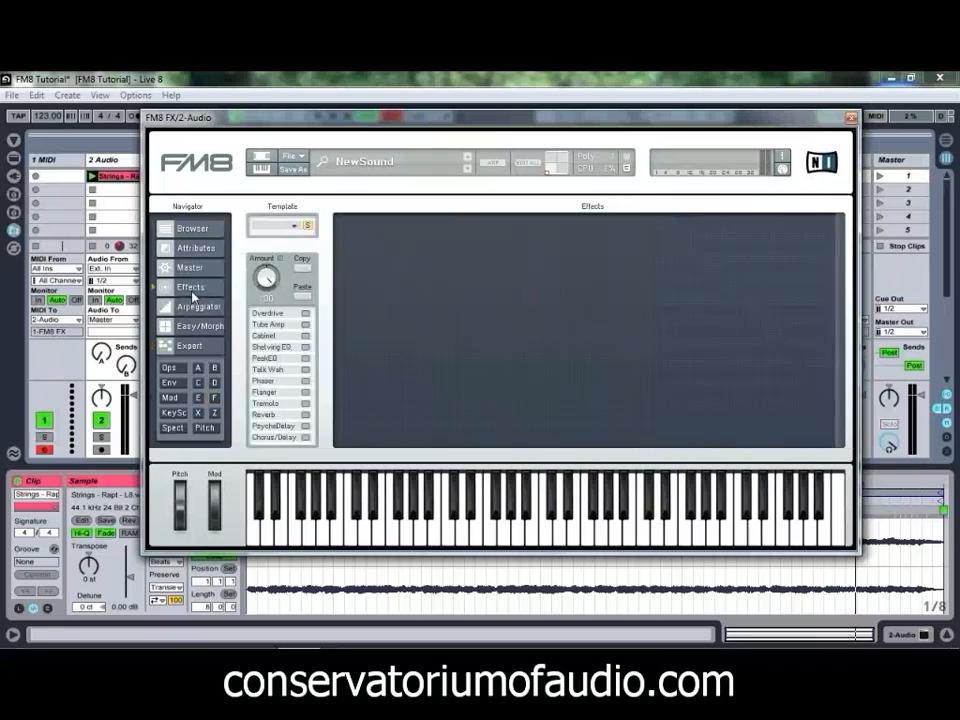
click(305, 324)
click(305, 336)
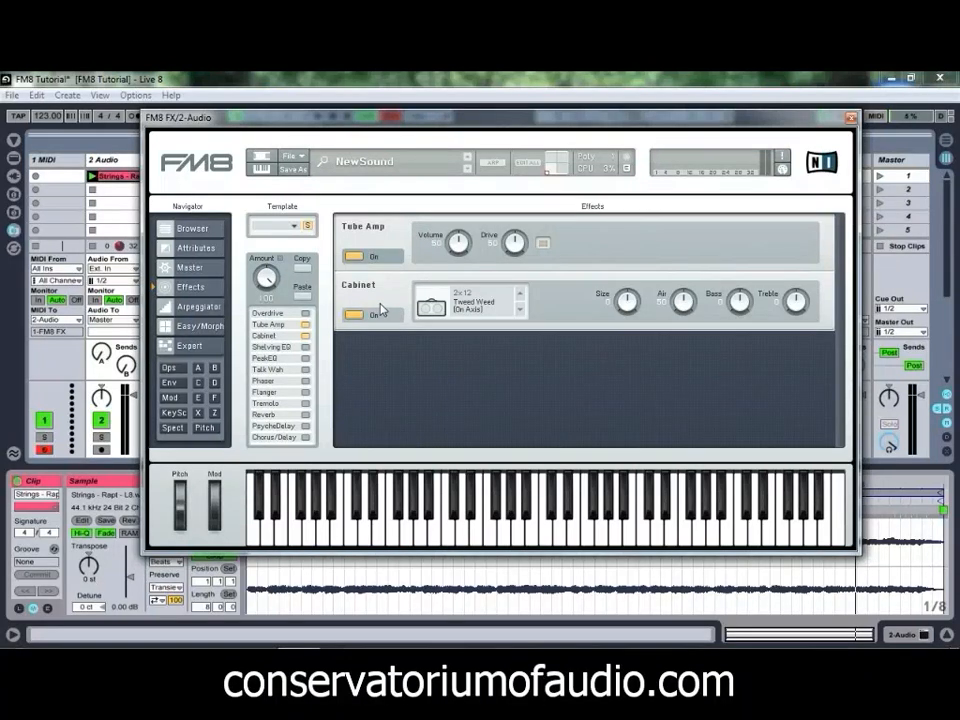
click(93, 177)
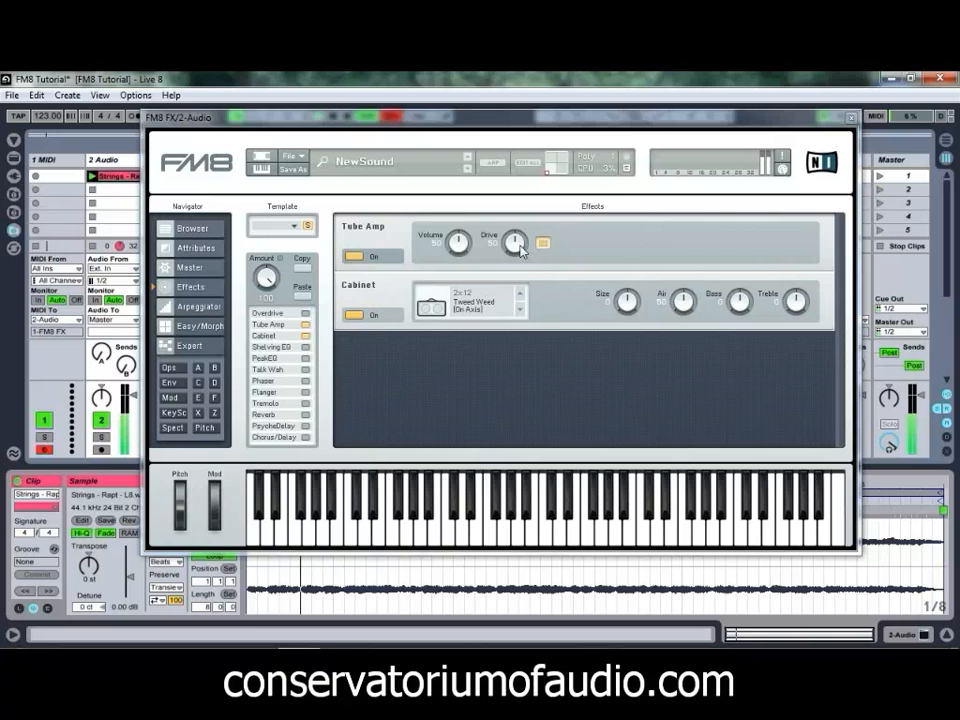
Set the Tube Amp's Drive to 72 and its Volume to 71.
drag(519, 250, 527, 229)
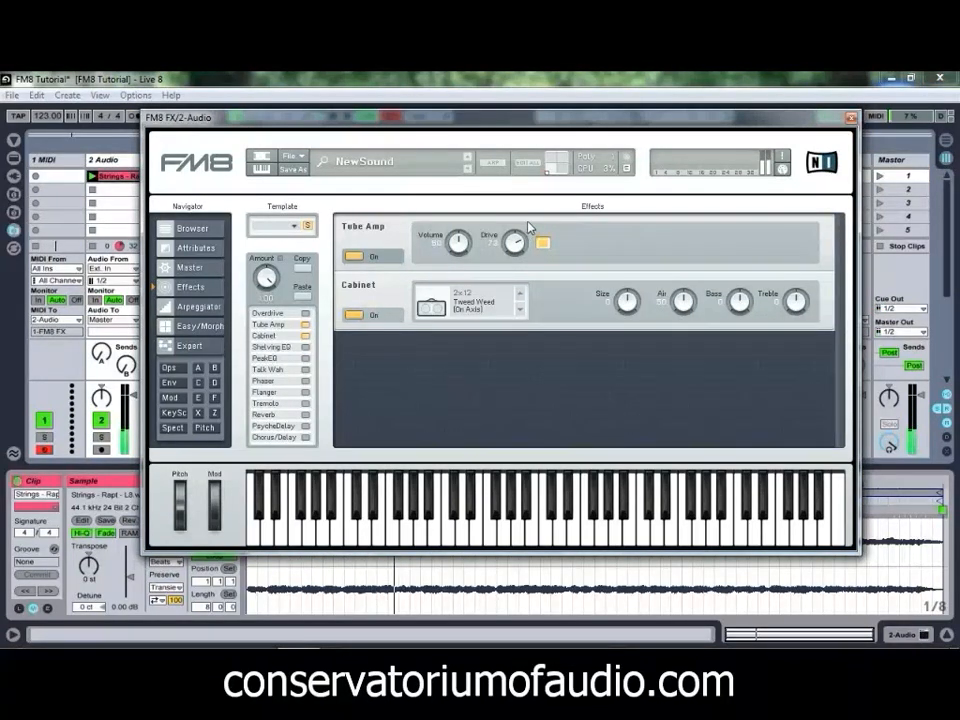
mouse_move(459, 240)
mouse_down()
mouse_move(460, 251)
mouse_move(462, 230)
mouse_up()
mouse_move(516, 252)
mouse_down()
mouse_move(522, 245)
mouse_move(520, 259)
mouse_up()
Set the Cabinet's Air to 67, Treble to 24 and Bass to 44.
mouse_move(677, 303)
mouse_down()
mouse_move(681, 279)
mouse_move(682, 288)
mouse_up()
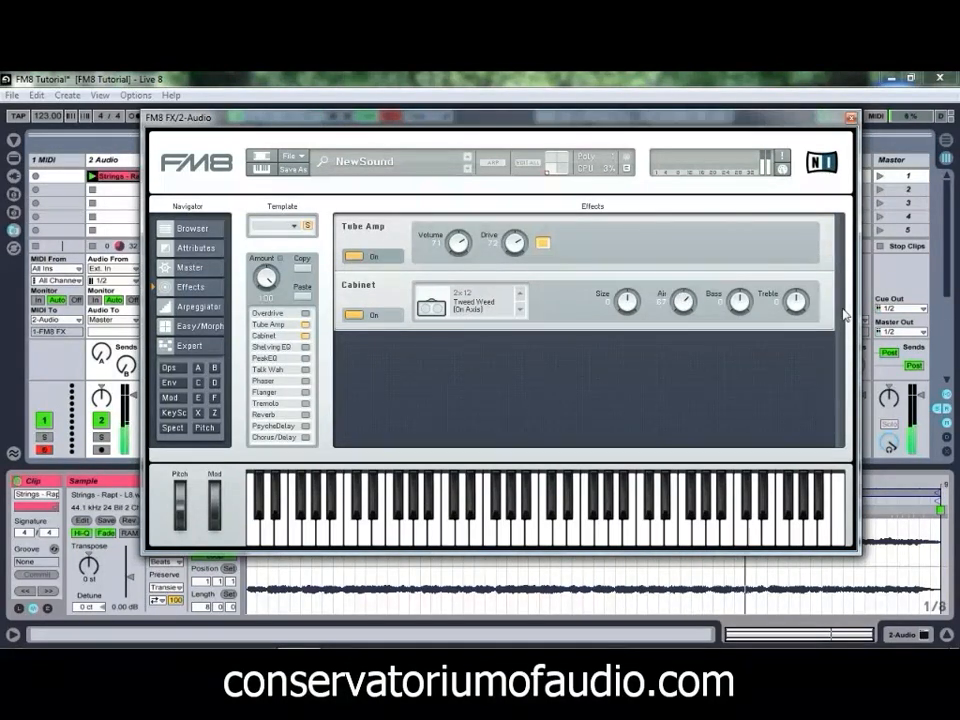
drag(797, 298, 806, 279)
drag(740, 299, 754, 262)
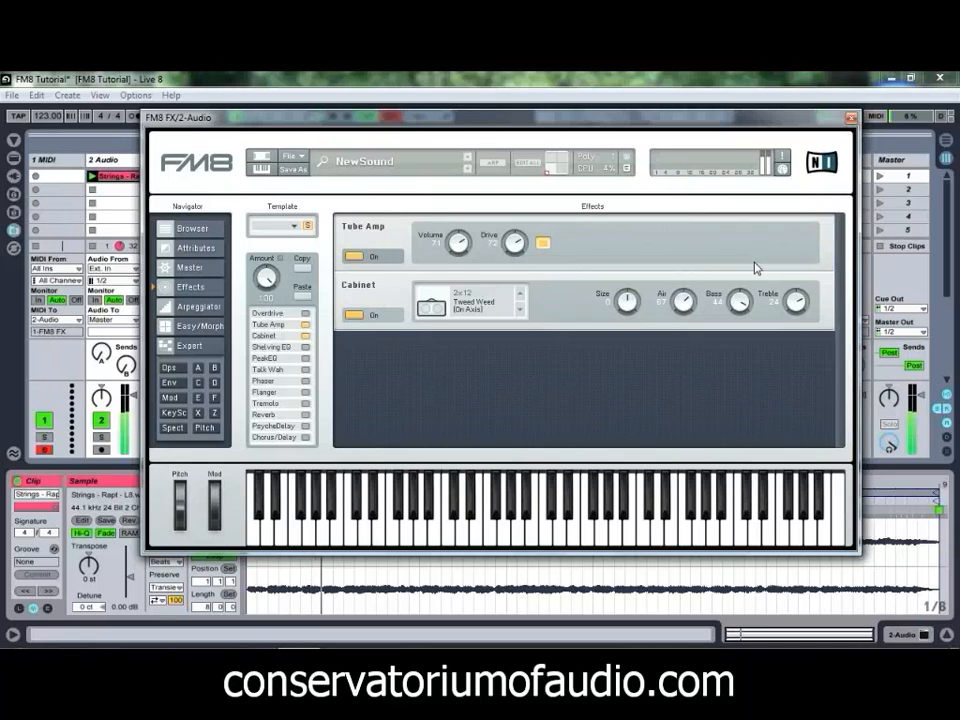
Change the Cabinet model to the 4x10 Tweed Alnico (On Axis), with Bass at 37 and Size at 23.
click(521, 303)
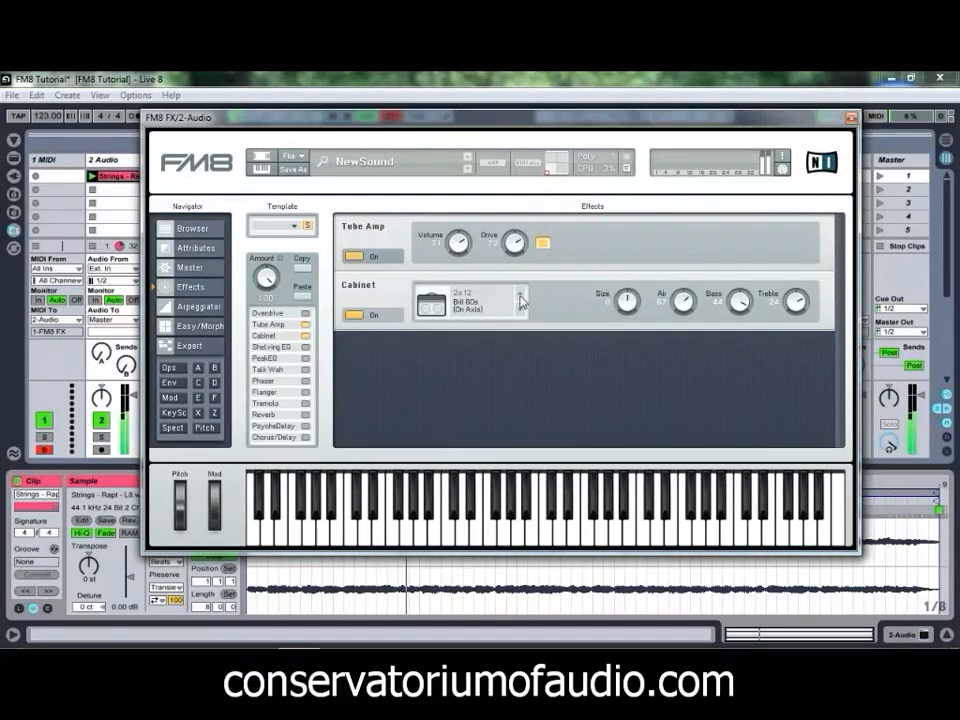
click(521, 303)
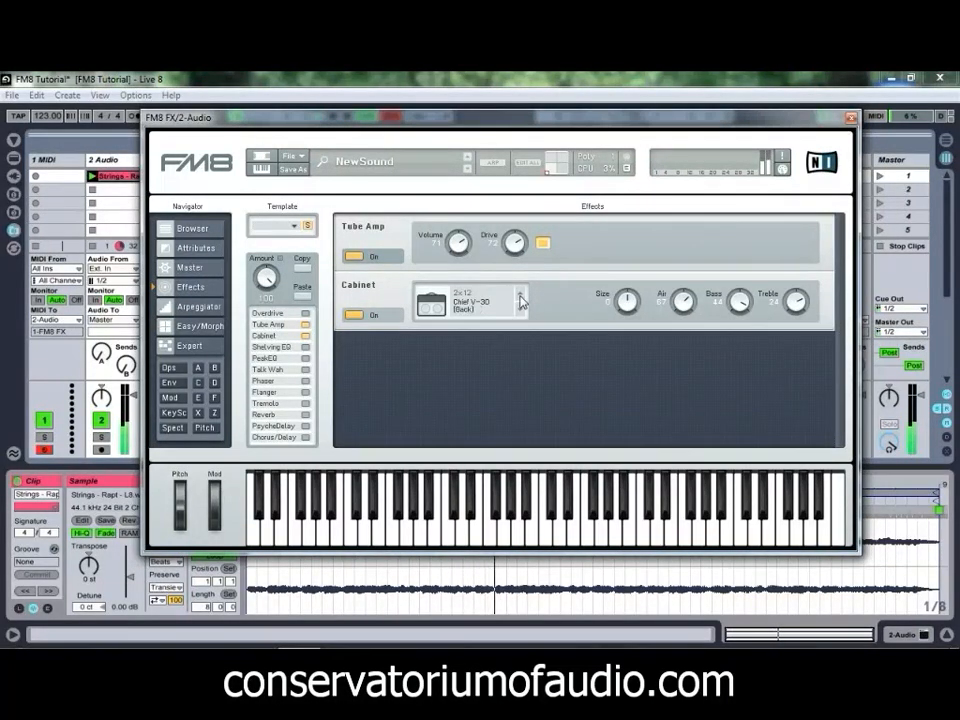
mouse_move(736, 302)
mouse_down()
mouse_move(741, 356)
mouse_move(743, 304)
mouse_up()
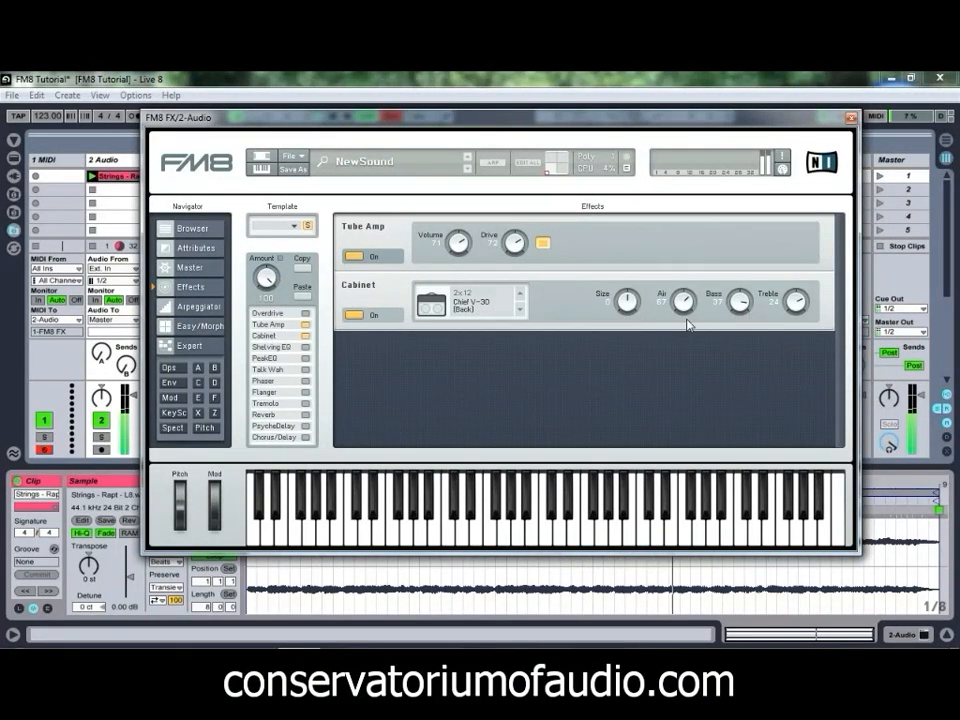
mouse_move(633, 305)
mouse_down()
mouse_move(635, 275)
mouse_move(635, 286)
mouse_up()
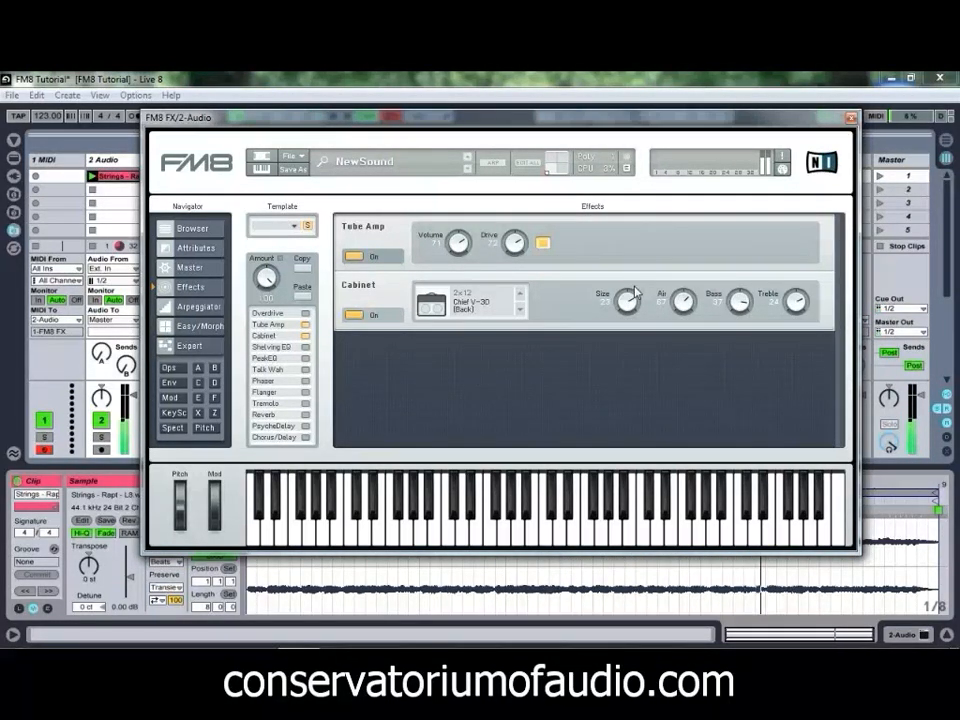
click(520, 295)
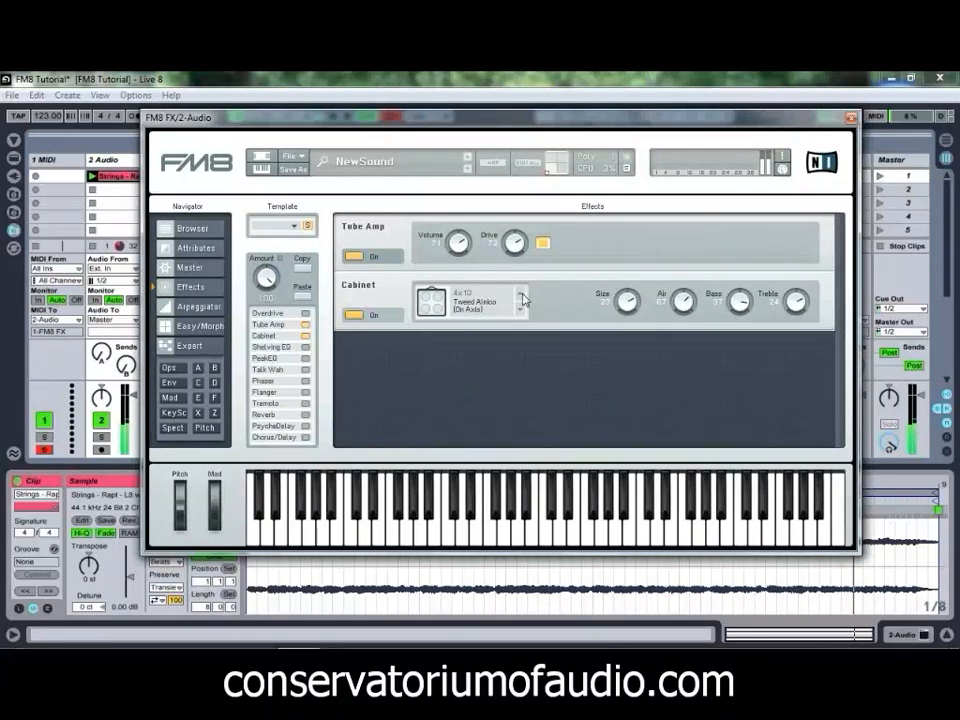
Add the Chorus/Delay effect with Dry/Wet at 64 and return to the Expert page for operator F.
click(305, 437)
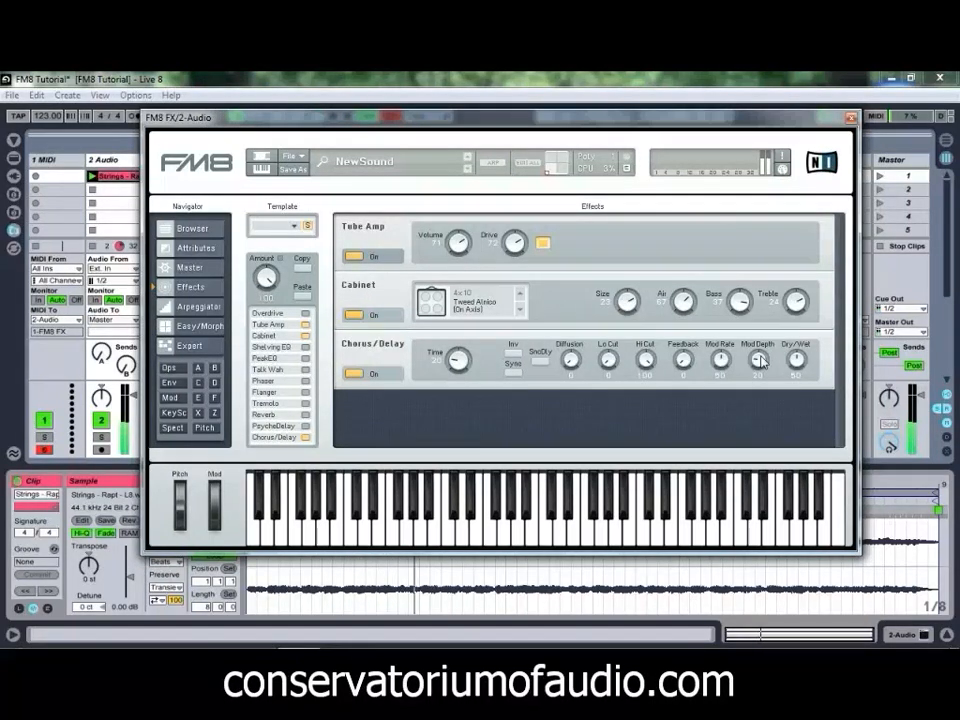
mouse_move(795, 362)
mouse_down()
mouse_move(794, 345)
mouse_move(802, 366)
mouse_up()
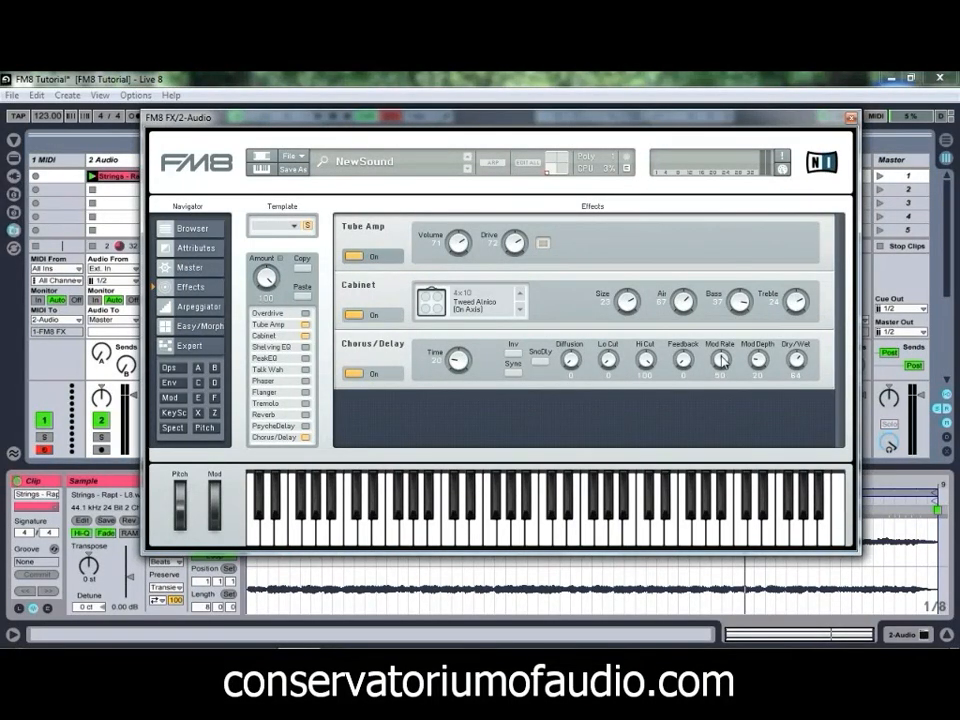
click(184, 350)
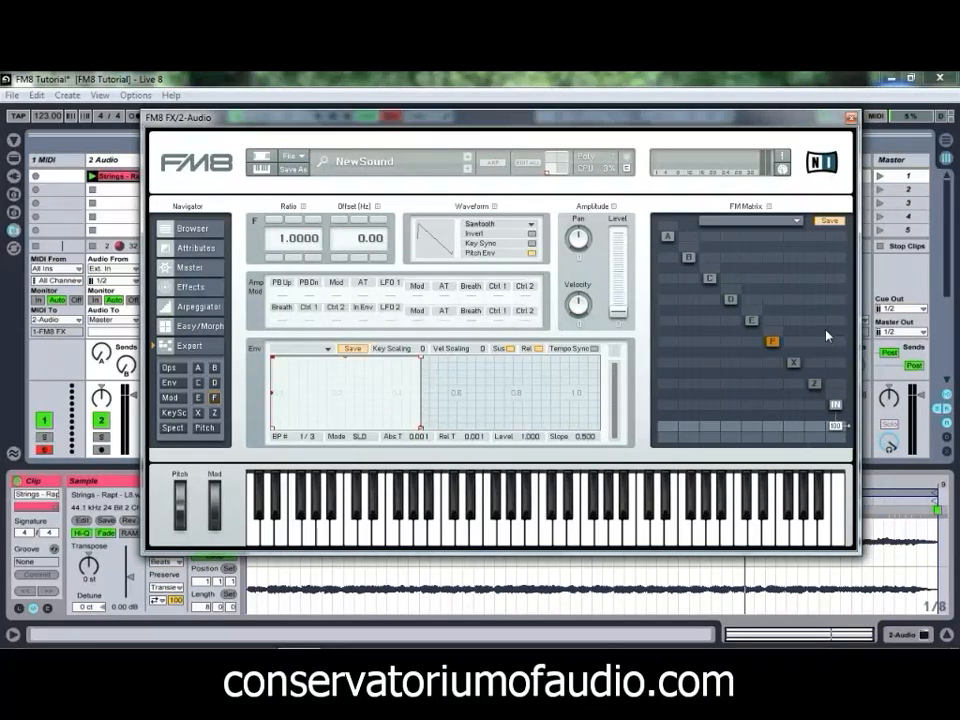